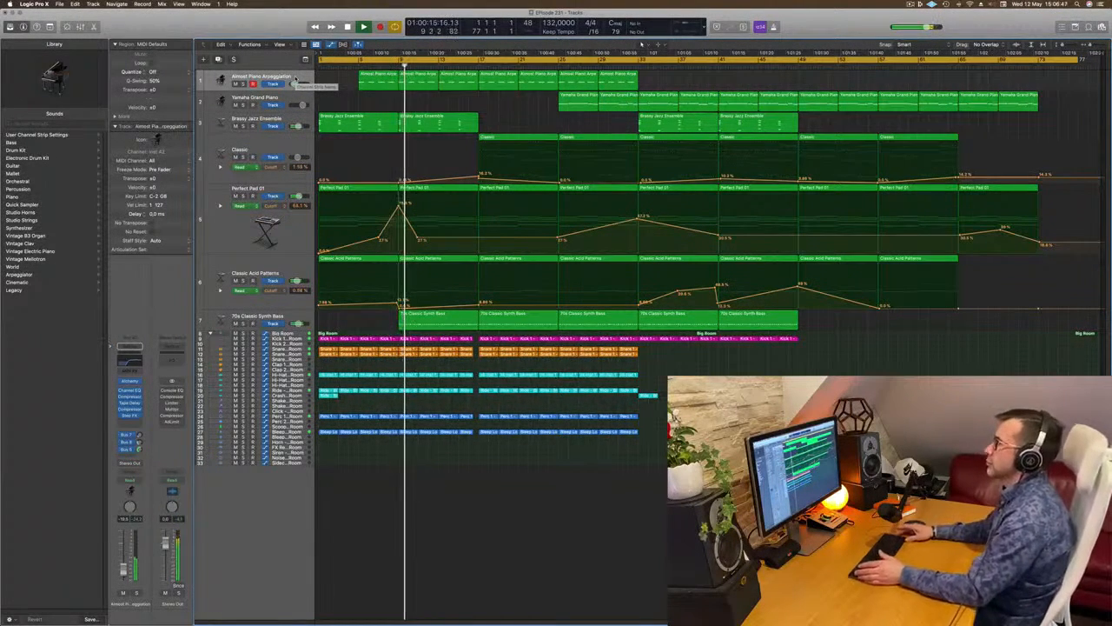
Audition the Classic, Perfect Pad 01 and Classic Acid Patterns tracks by soloing each one in turn during playback
{"action": "left_click", "coordinate": [286, 316]}
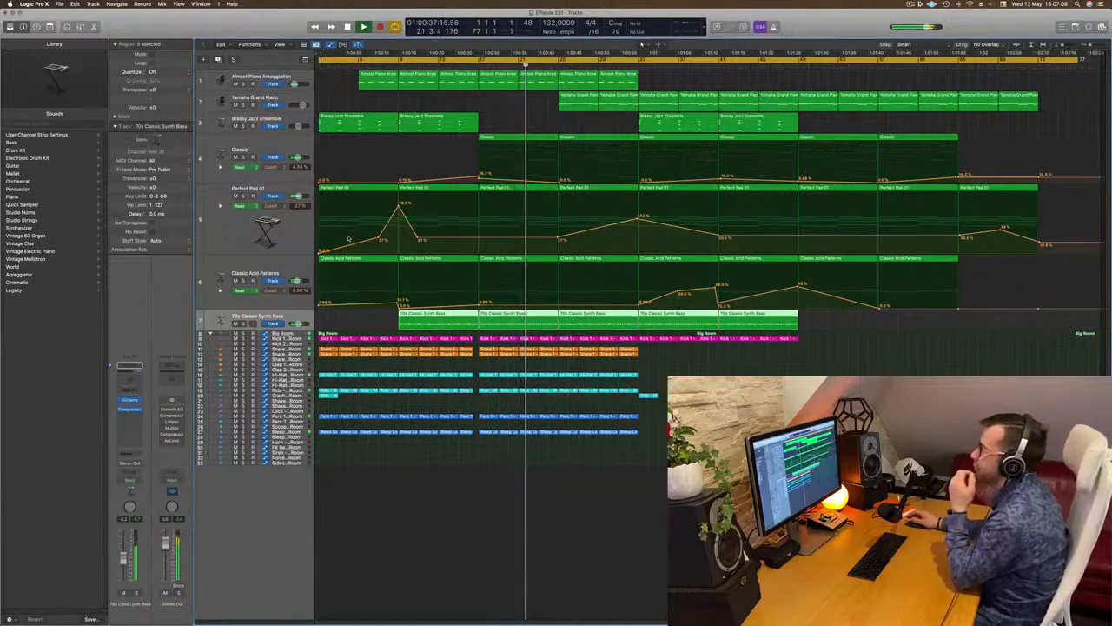
{"action": "left_click", "coordinate": [293, 77]}
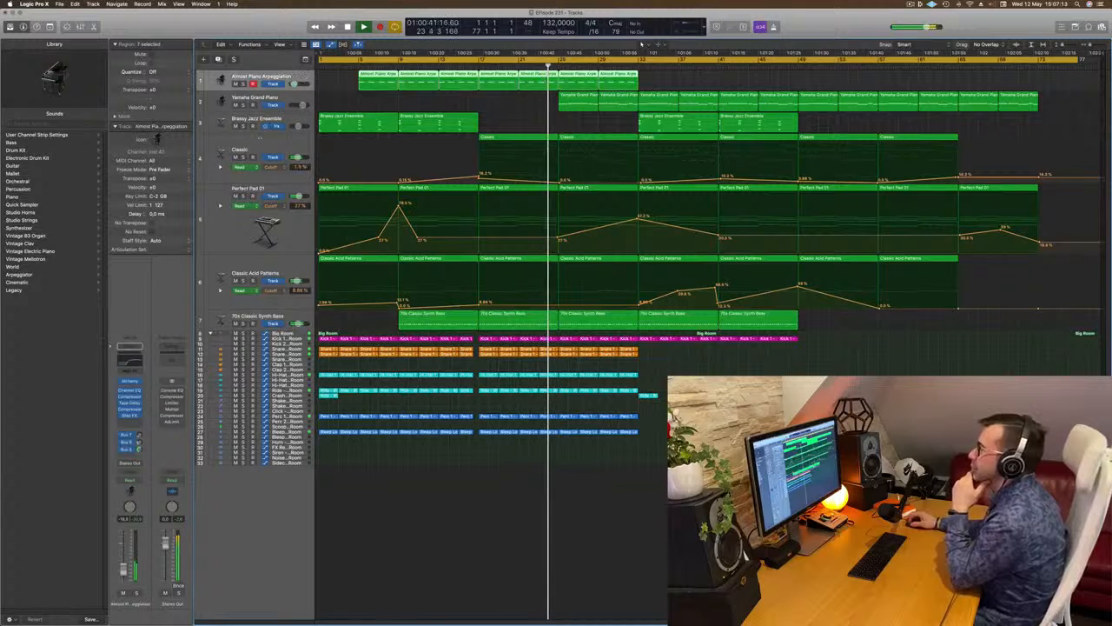
{"action": "left_click", "coordinate": [244, 158]}
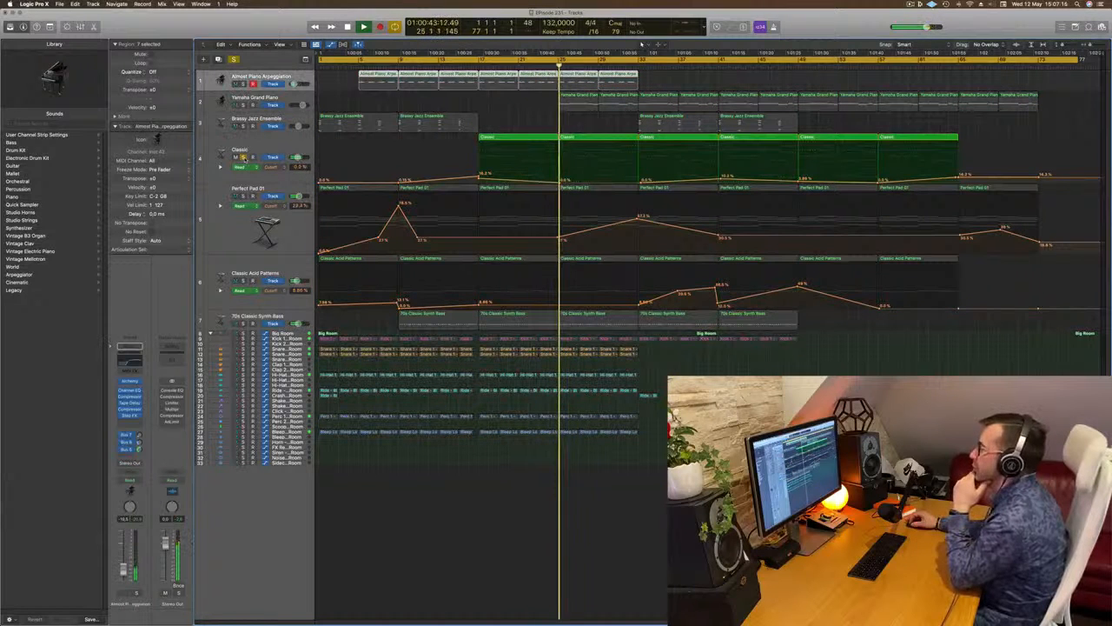
{"action": "left_click", "coordinate": [243, 157]}
{"action": "left_click", "coordinate": [257, 169]}
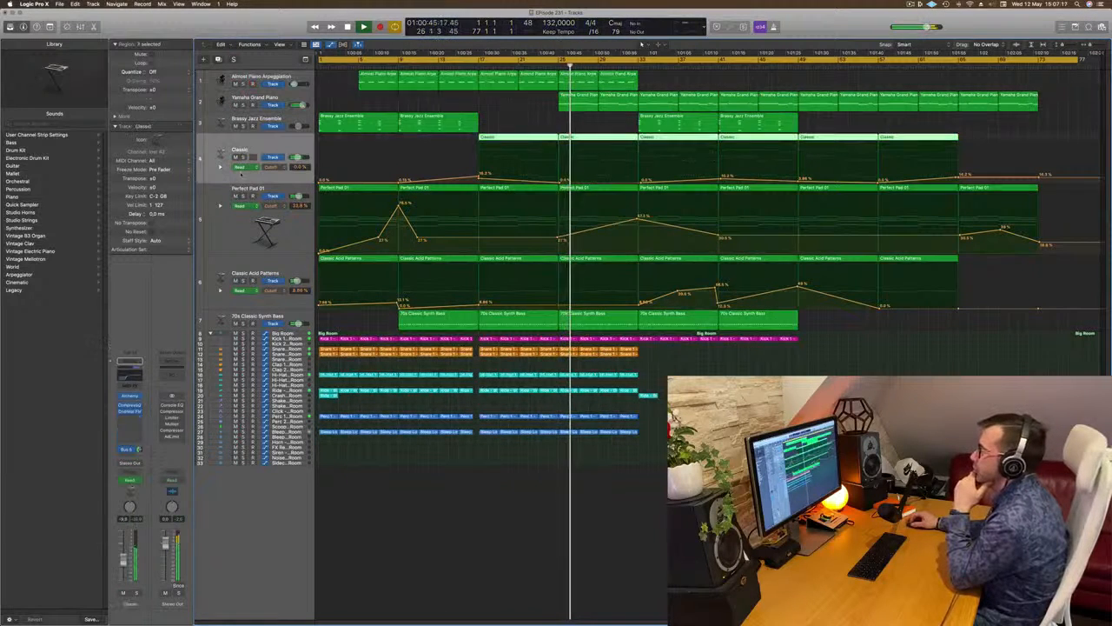
{"action": "left_click", "coordinate": [244, 197]}
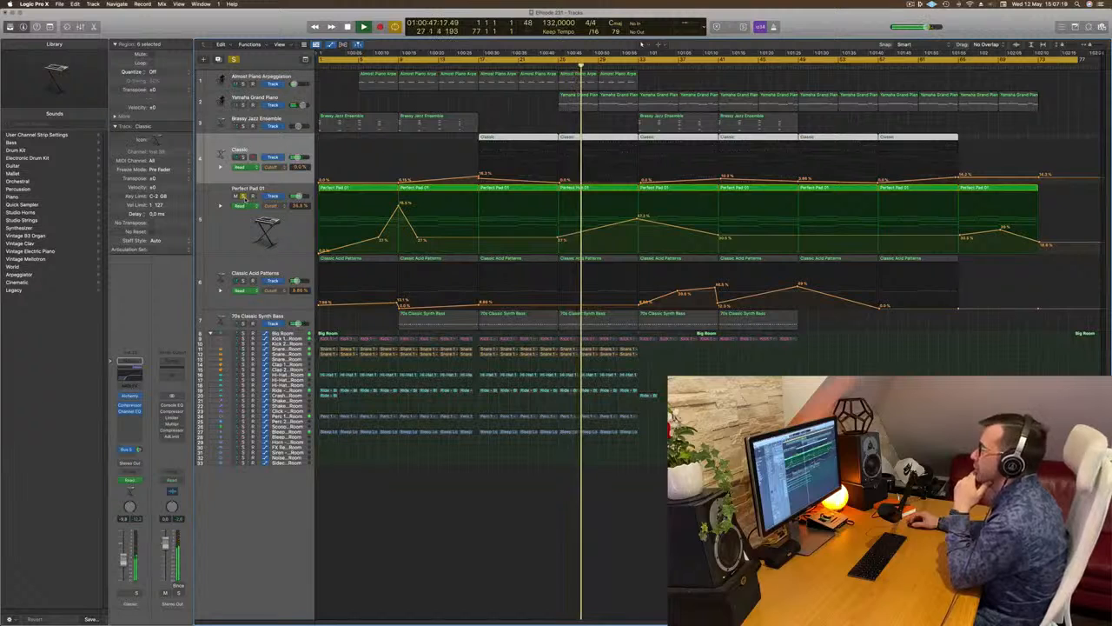
{"action": "left_click", "coordinate": [244, 197]}
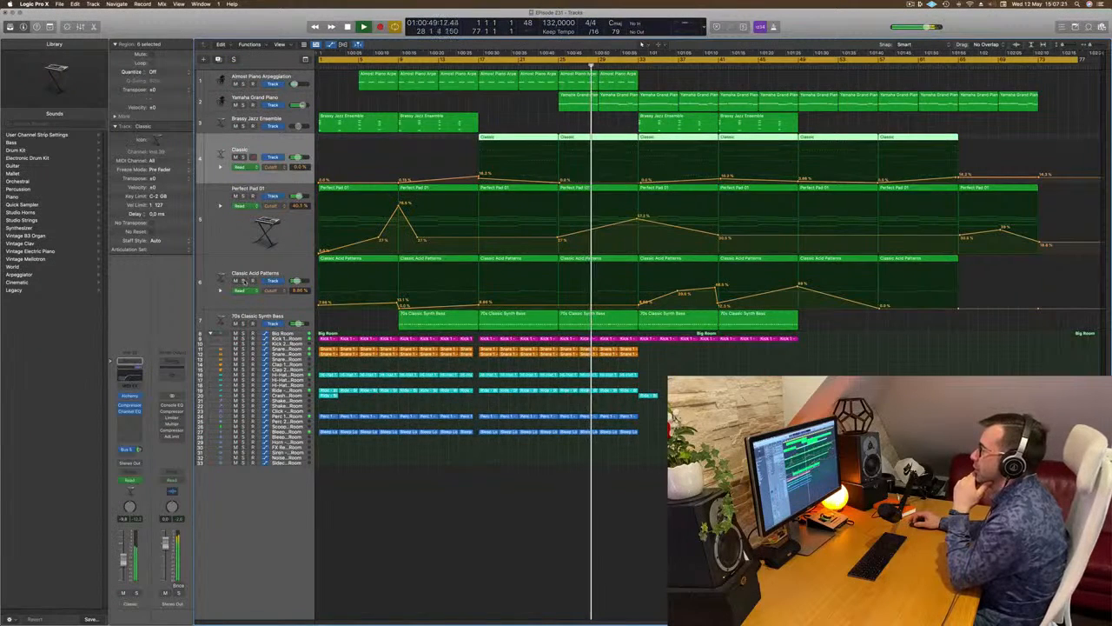
{"action": "left_click", "coordinate": [244, 281]}
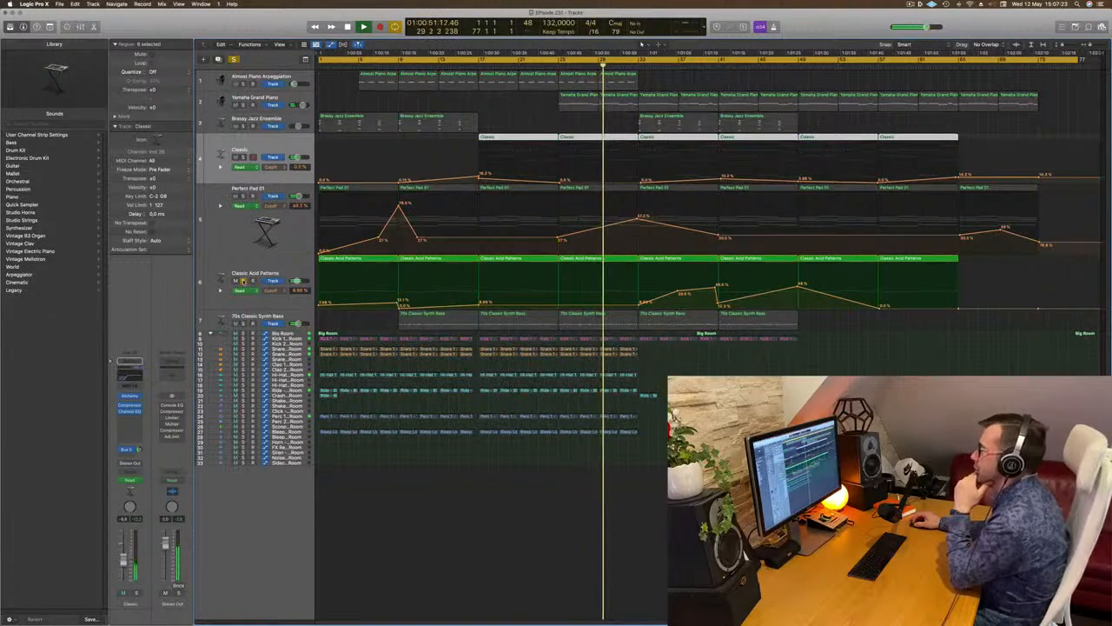
{"action": "left_click", "coordinate": [244, 280]}
Solo the Yamaha Grand Piano and Brassy Jazz Ensemble tracks one after the other to hear each alone
{"action": "left_click", "coordinate": [244, 104]}
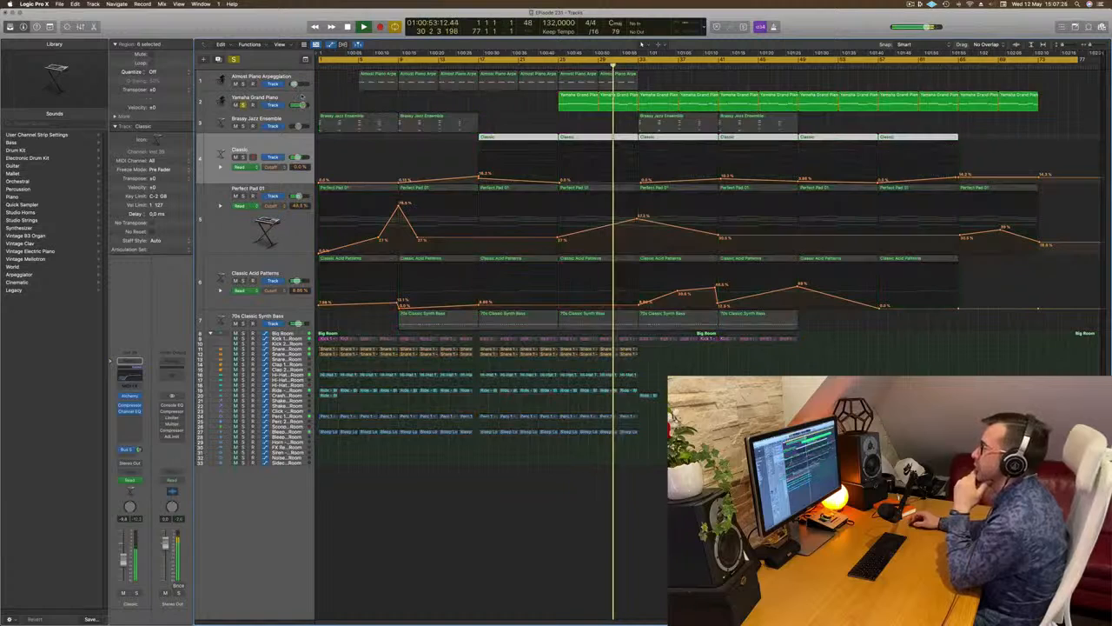
{"action": "left_click", "coordinate": [299, 99]}
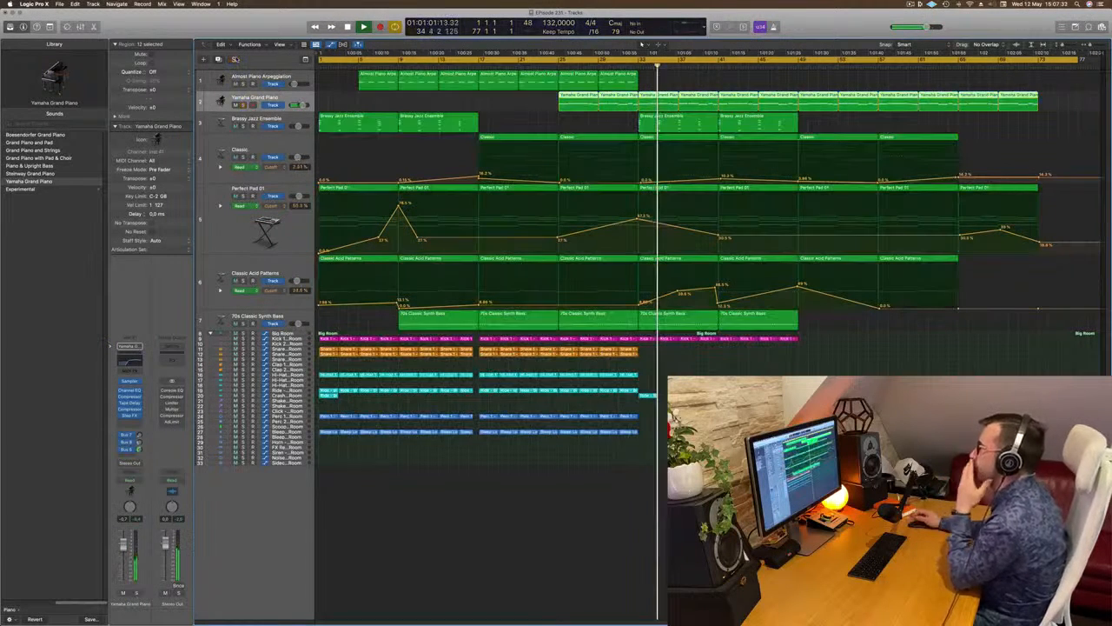
{"action": "key", "text": "s"}
{"action": "left_click", "coordinate": [243, 126]}
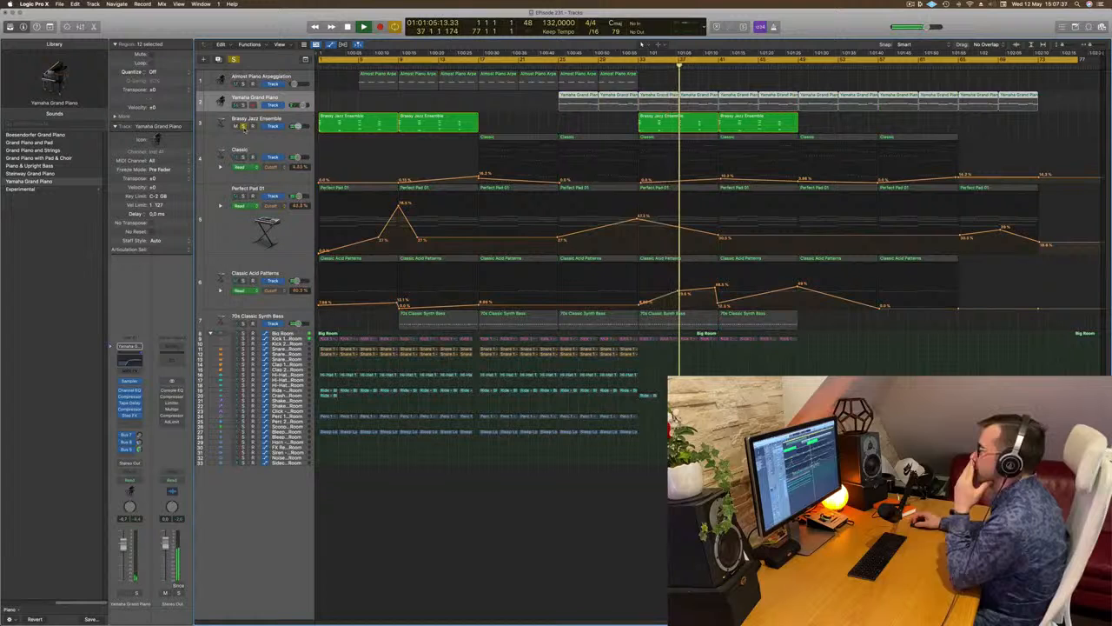
{"action": "left_click", "coordinate": [243, 126]}
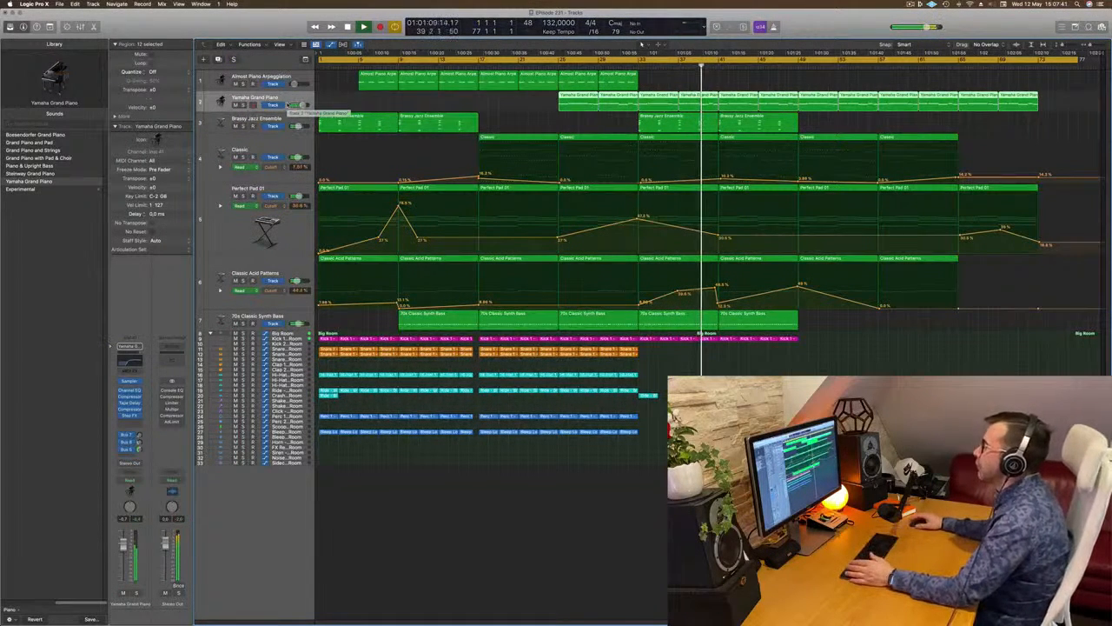
Shorten the cycle range to bars 1–17 and repeat that section of the arrangement across all tracks
{"action": "left_click", "coordinate": [276, 272]}
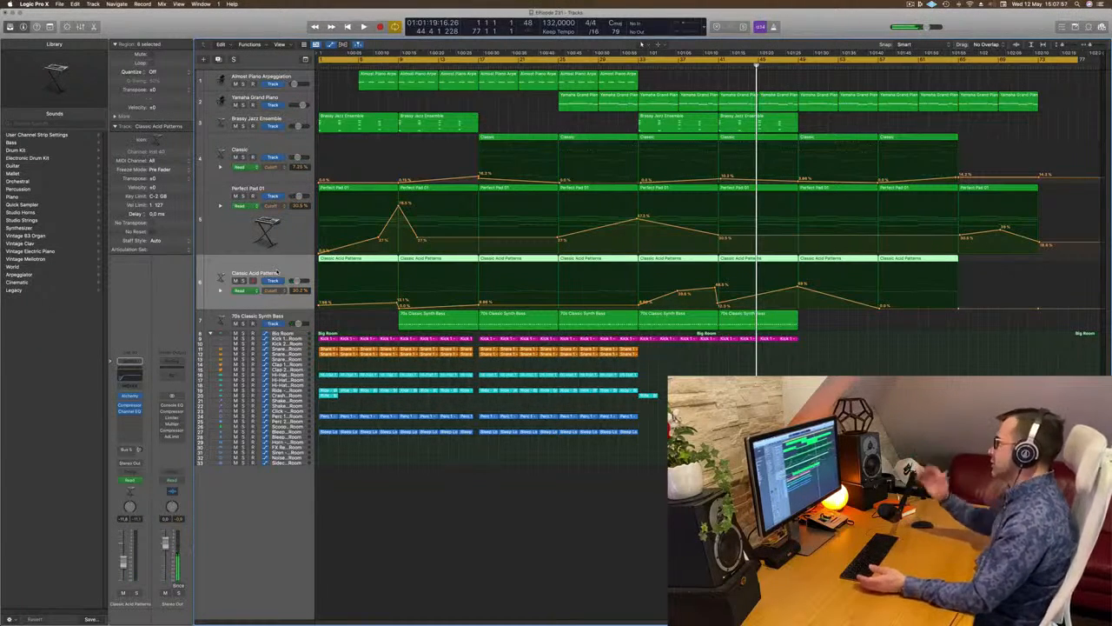
{"action": "left_click", "coordinate": [337, 101]}
{"action": "key", "text": "Return"}
{"action": "key", "text": "space"}
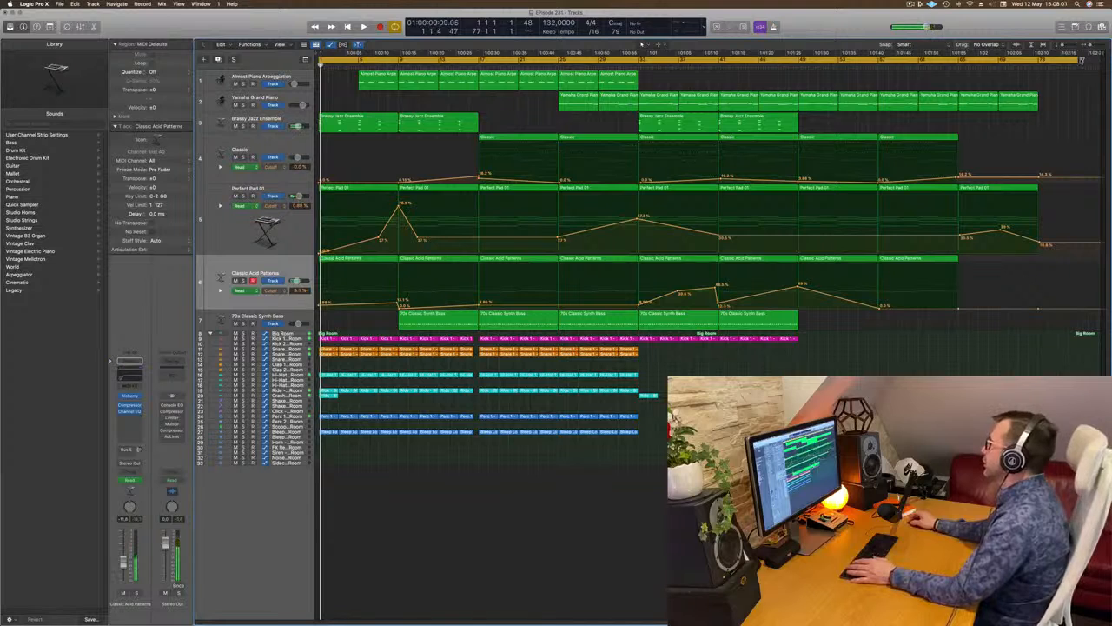
{"action": "left_click_drag", "start_coordinate": [1082, 58], "coordinate": [478, 101]}
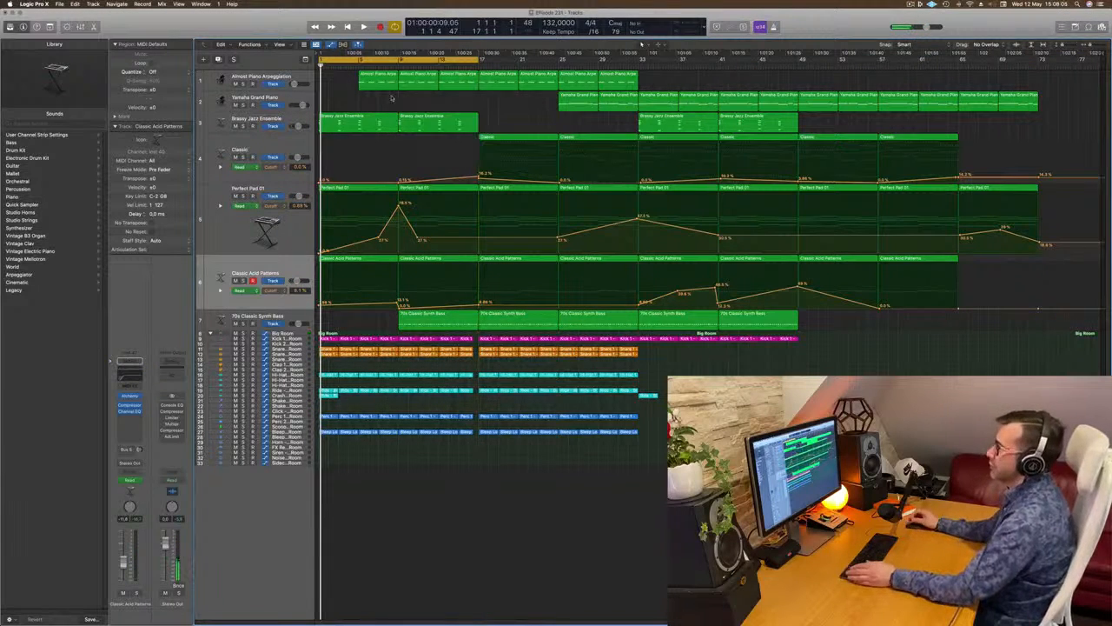
{"action": "key", "text": "ctrl+super+r"}
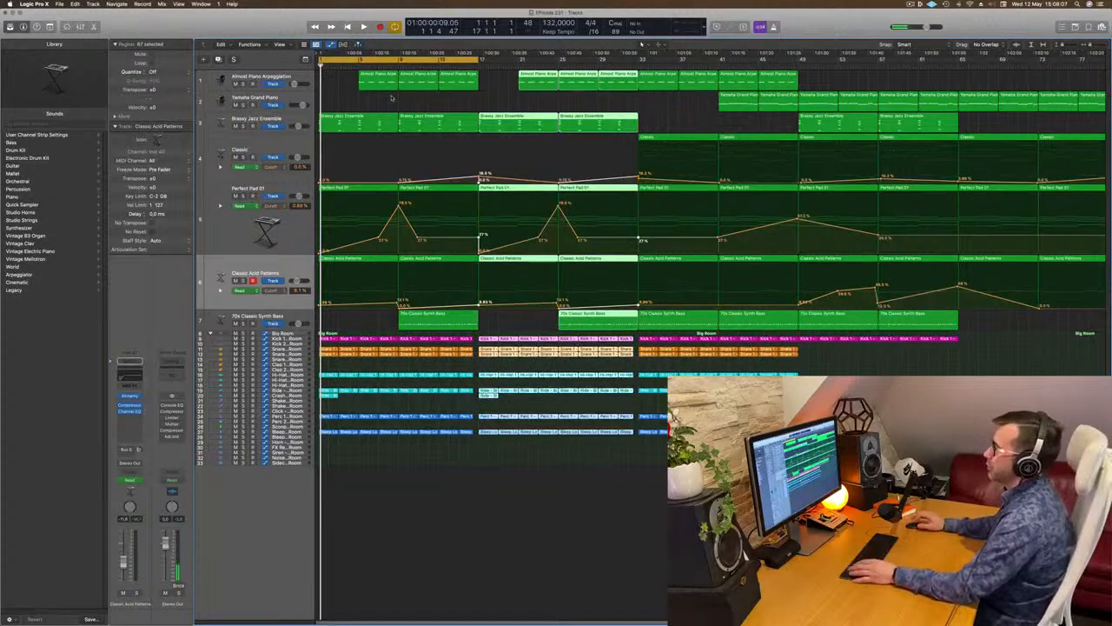
Delete the first Brassy Jazz Ensemble region and the three Almost Piano Arpeggiation regions before bar 17
{"action": "left_click", "coordinate": [349, 117]}
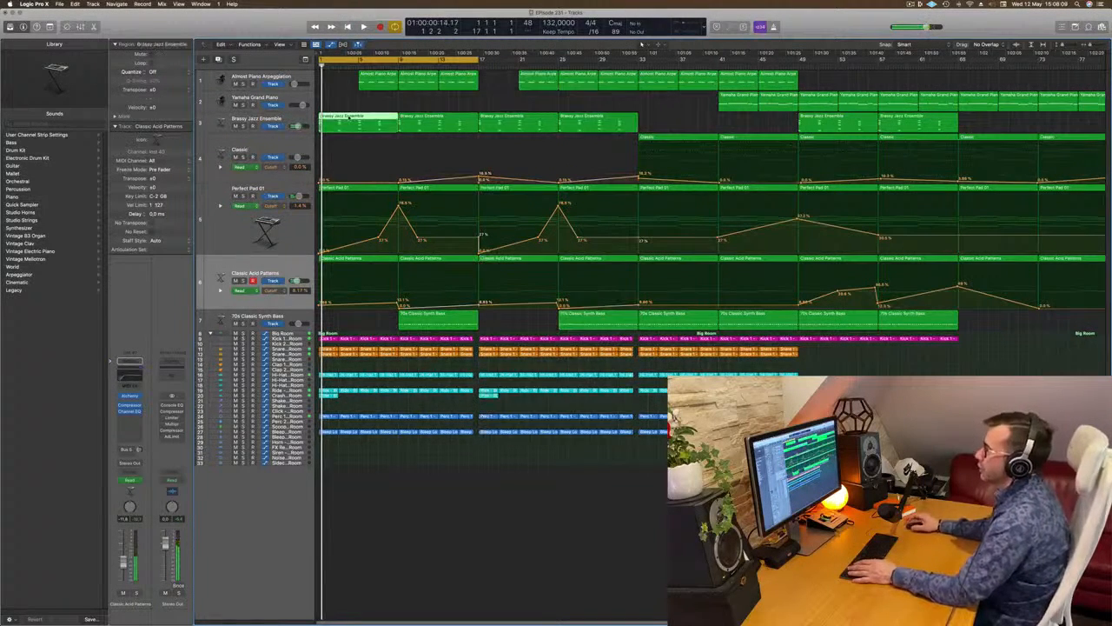
{"action": "key", "text": "Delete"}
{"action": "key", "text": "space"}
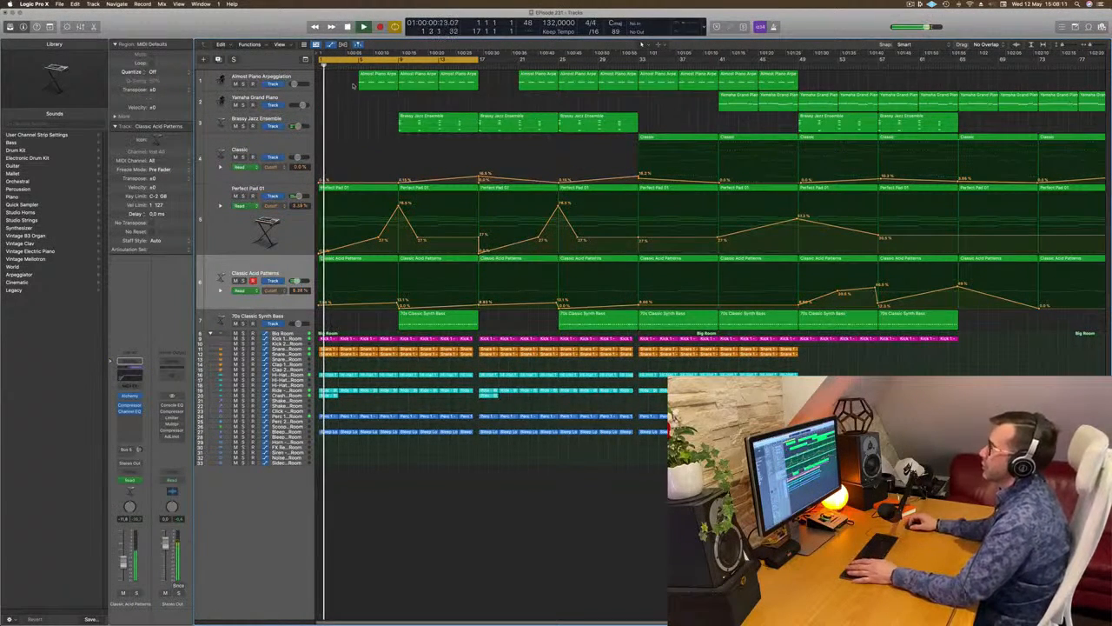
{"action": "left_click_drag", "start_coordinate": [349, 108], "coordinate": [470, 93]}
{"action": "key", "text": "Delete"}
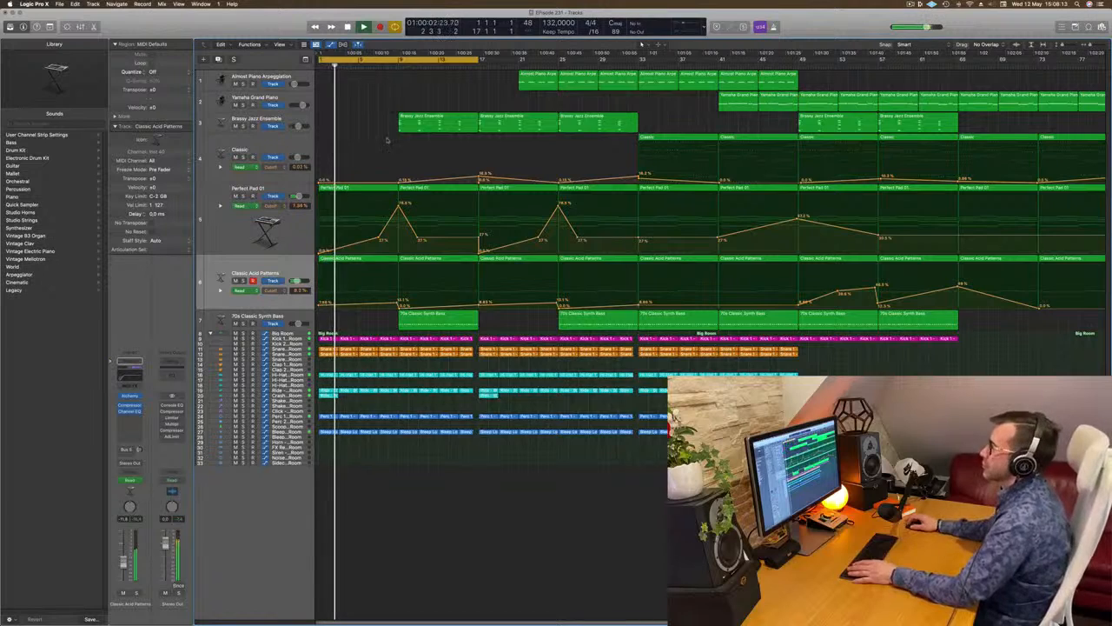
Play from the start and solo the Perc 1 and Bleep Low tracks of the Big Room kit in turn
{"action": "key", "text": "Return"}
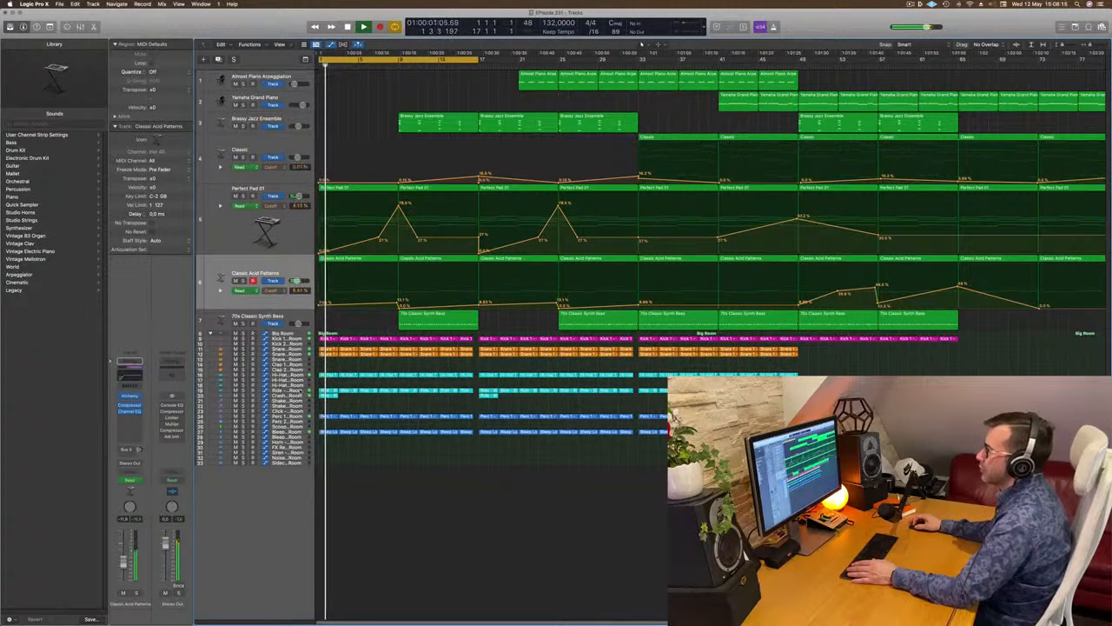
{"action": "key", "text": "Return"}
{"action": "left_click", "coordinate": [282, 416]}
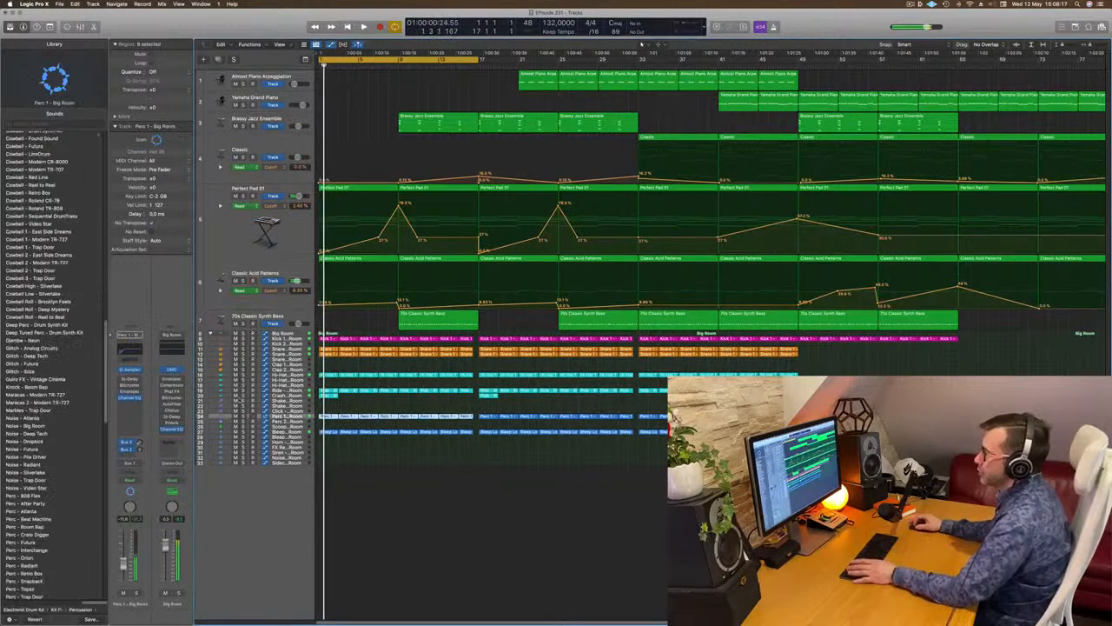
{"action": "key", "text": "Return"}
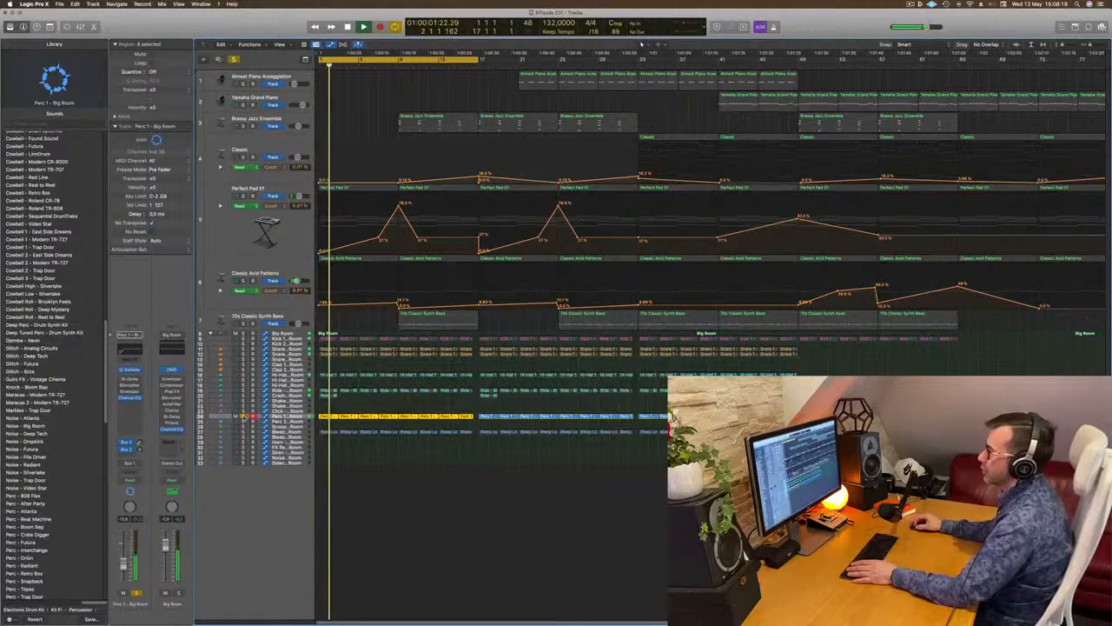
{"action": "left_click", "coordinate": [244, 432]}
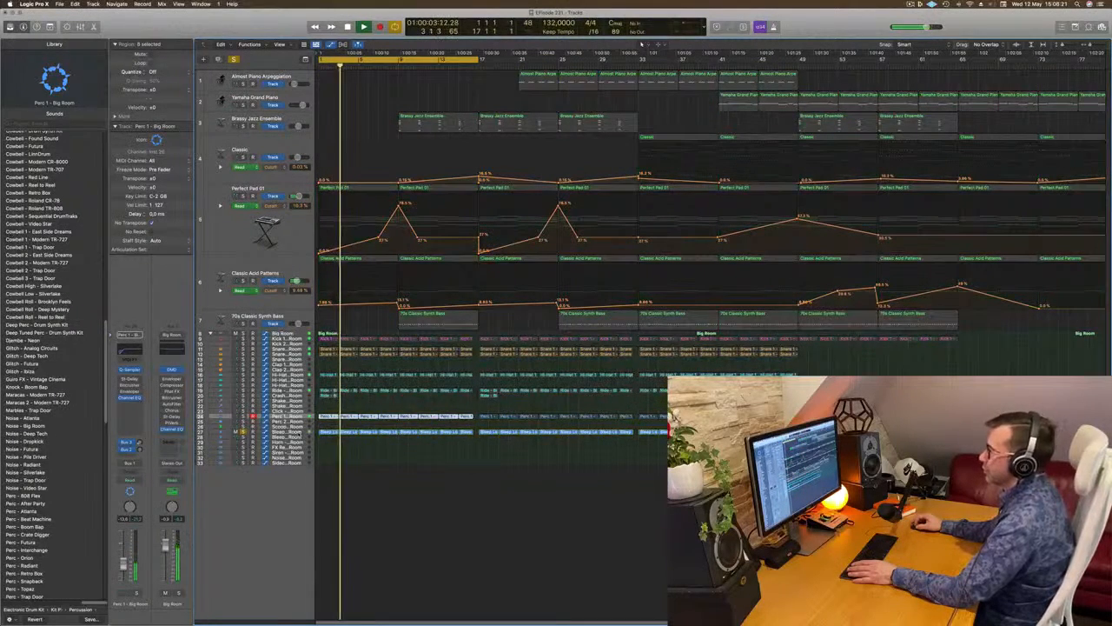
{"action": "left_click", "coordinate": [295, 432]}
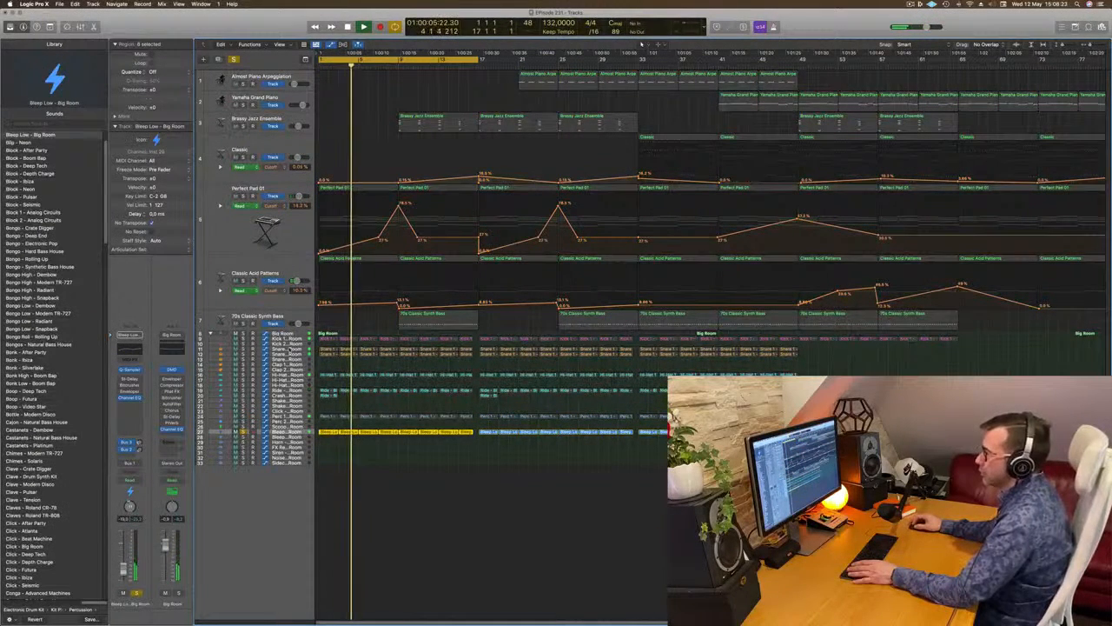
Audition the soloed Snare 1 drum track, inspect its Step FX plug-in, and return to full playback from the start
{"action": "left_click", "coordinate": [244, 354]}
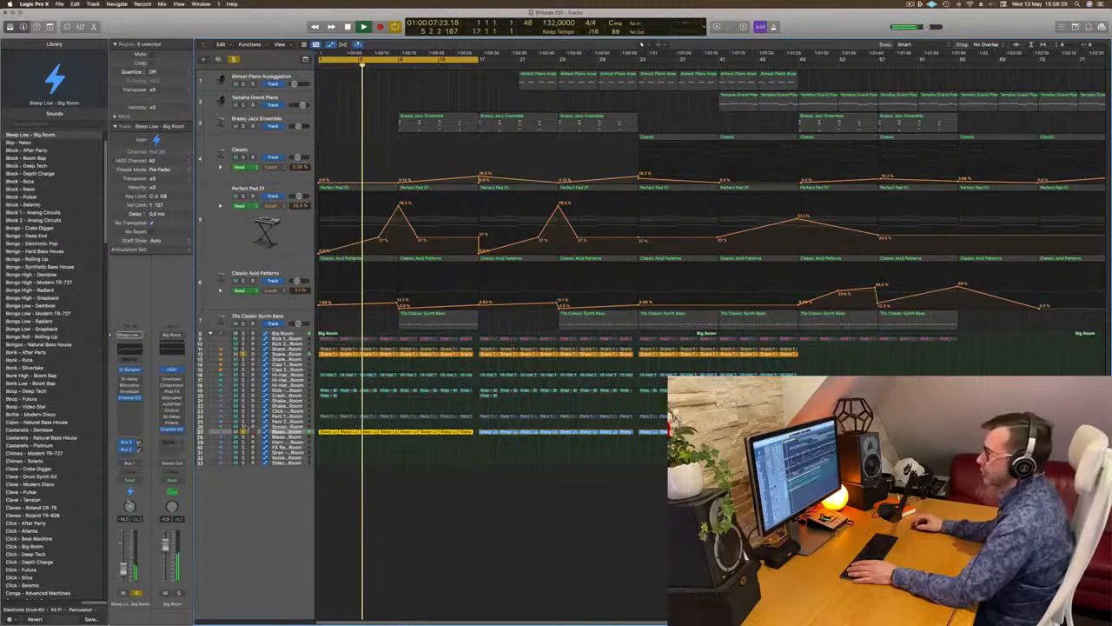
{"action": "left_click", "coordinate": [292, 354]}
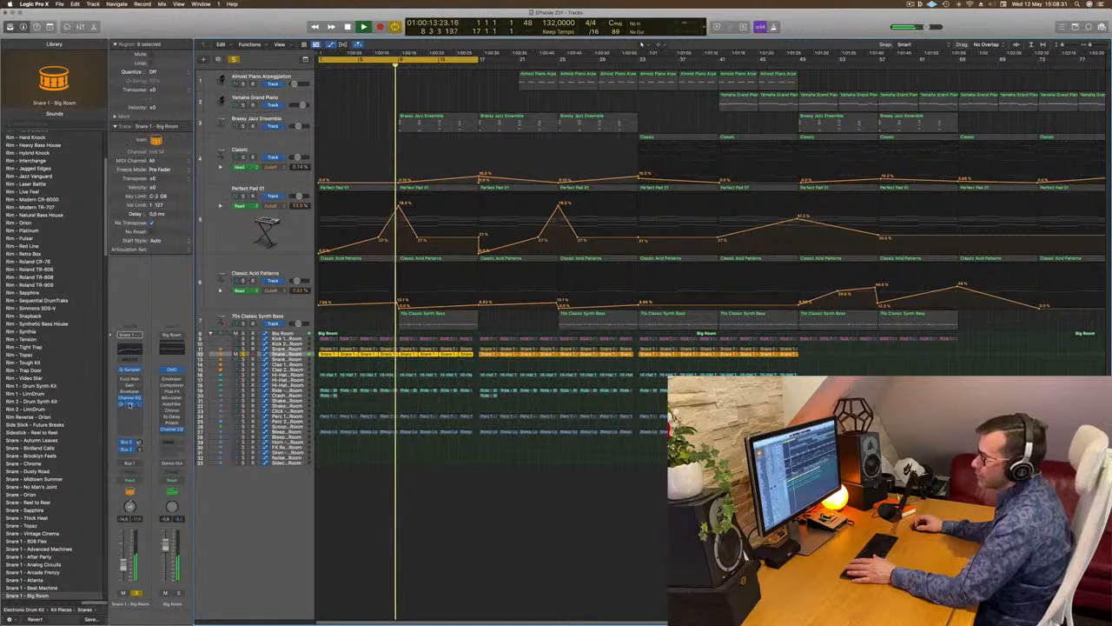
{"action": "left_click", "coordinate": [130, 404]}
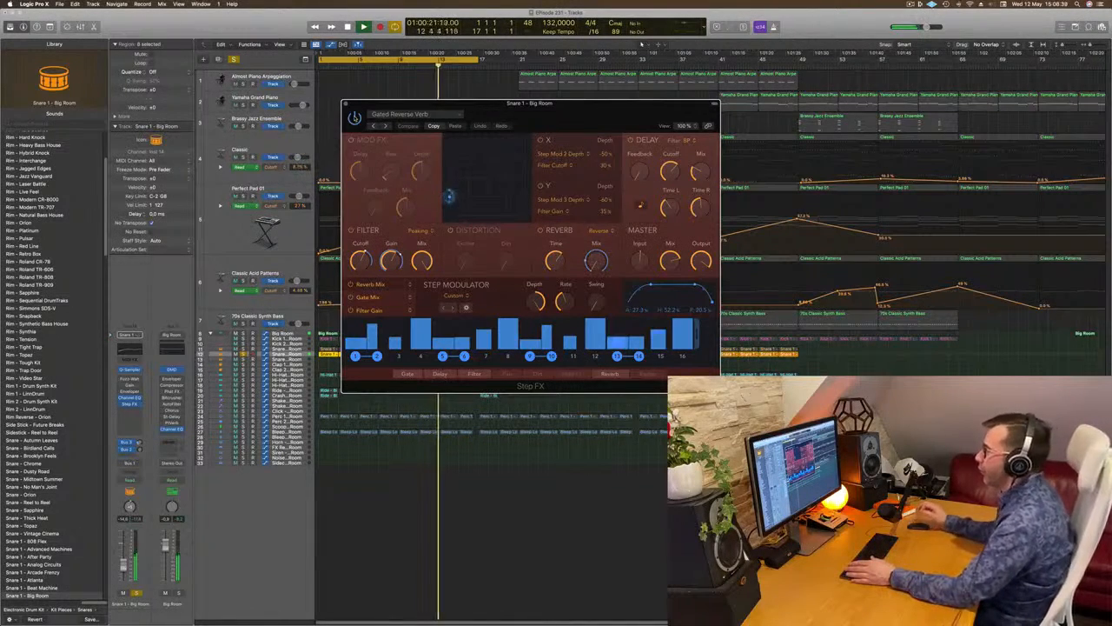
{"action": "left_click", "coordinate": [346, 104]}
{"action": "key", "text": "space"}
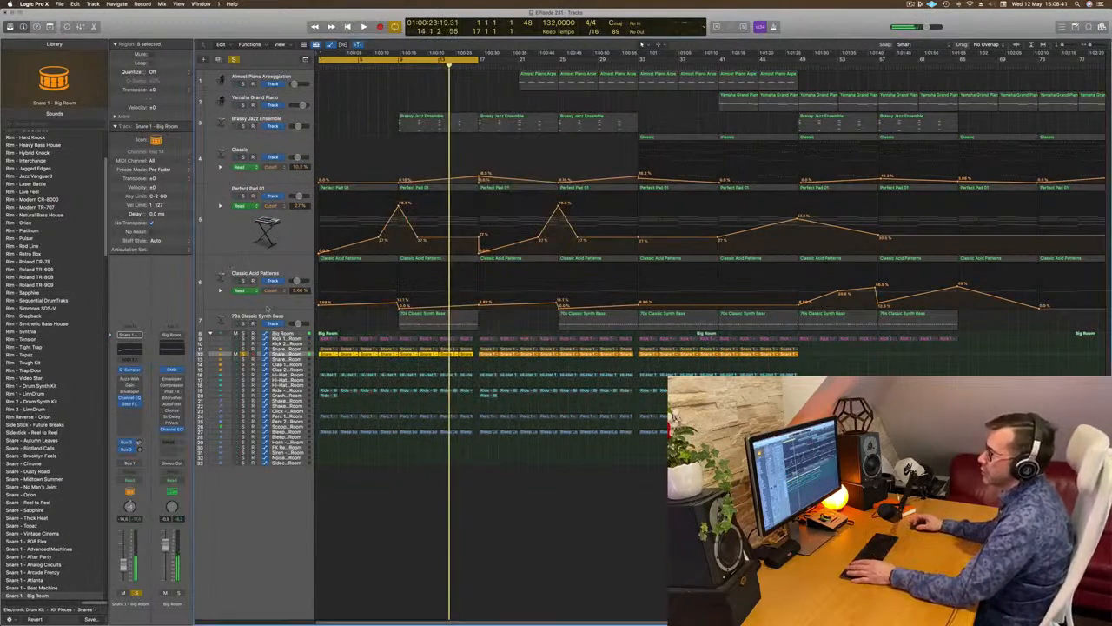
{"action": "key", "text": "Return"}
{"action": "key", "text": "space"}
Delete the Brassy Jazz Ensemble region that starts at bar 9
{"action": "key", "text": "super+a"}
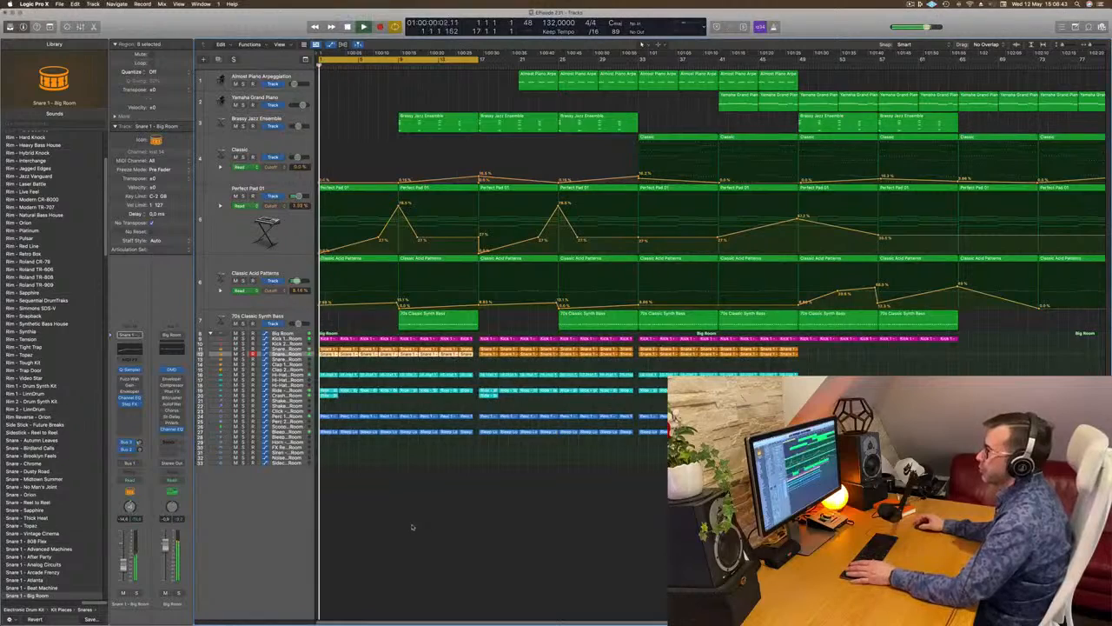
{"action": "key", "text": "super+Right"}
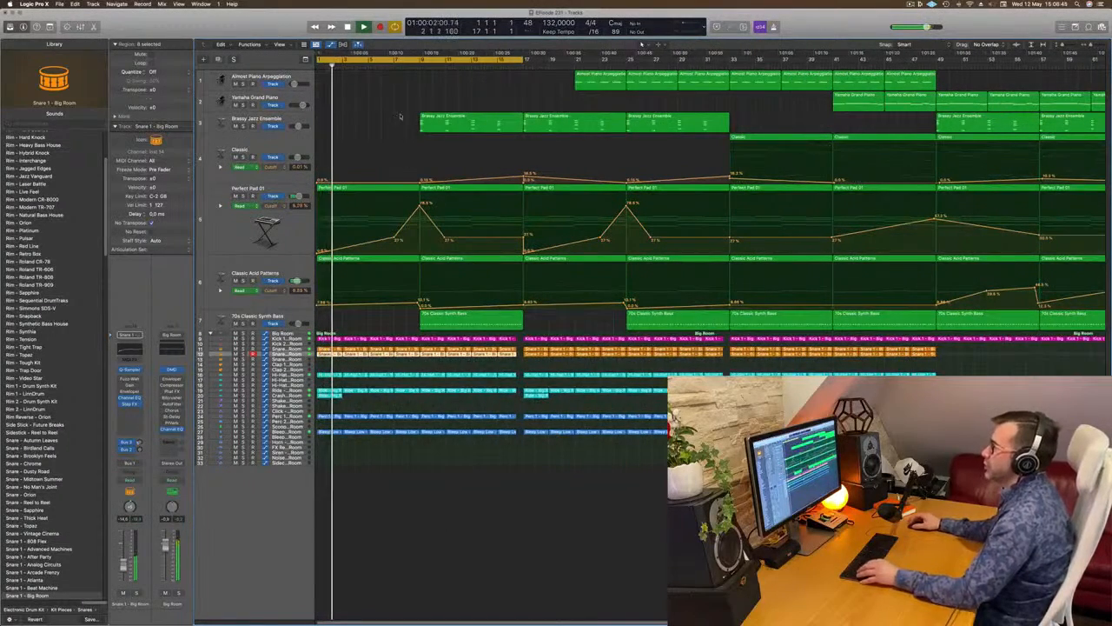
{"action": "key", "text": "super+Left"}
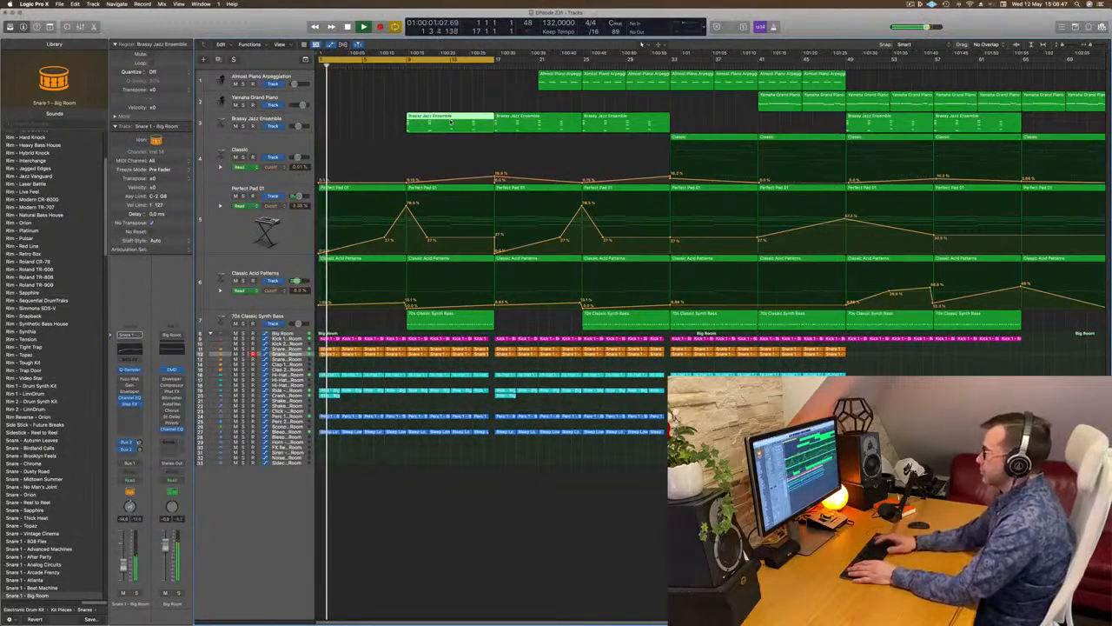
{"action": "key", "text": "Delete"}
{"action": "key", "text": "space"}
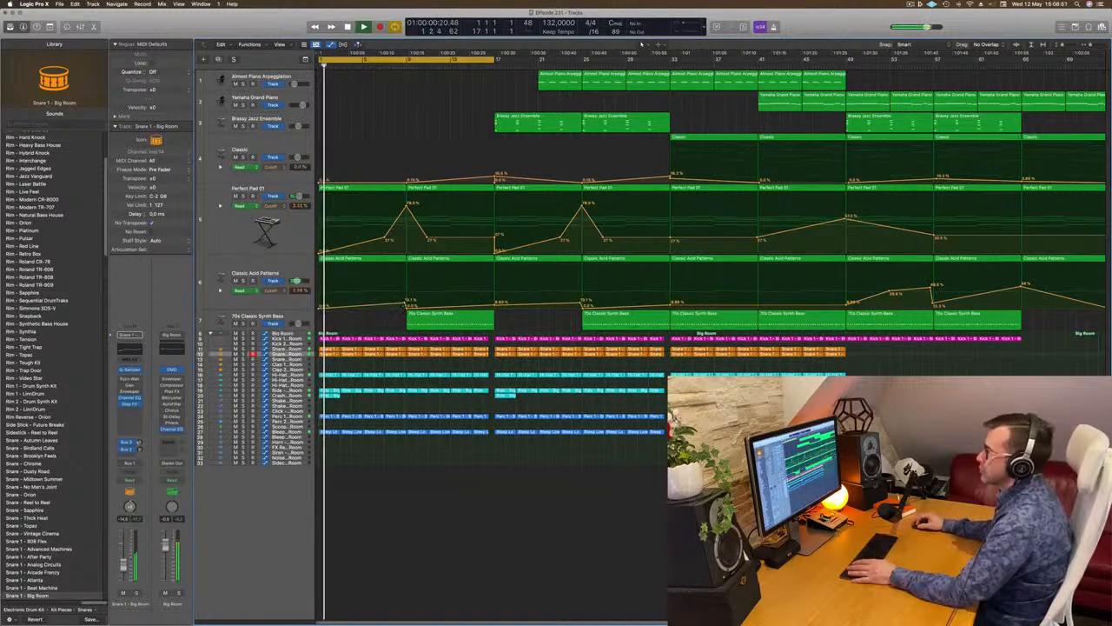
Lower the Classic Acid Patterns cutoff automation at bar 9 to 0.0% and select the Perfect Pad 01 track
{"action": "left_click_drag", "start_coordinate": [405, 306], "coordinate": [404, 311]}
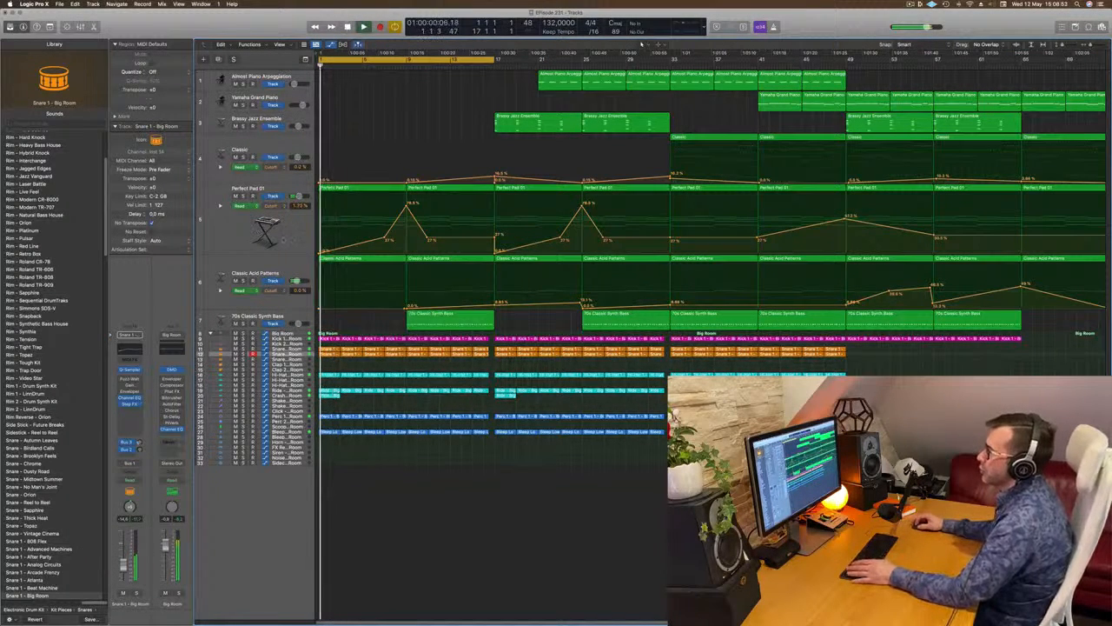
{"action": "left_click", "coordinate": [283, 239]}
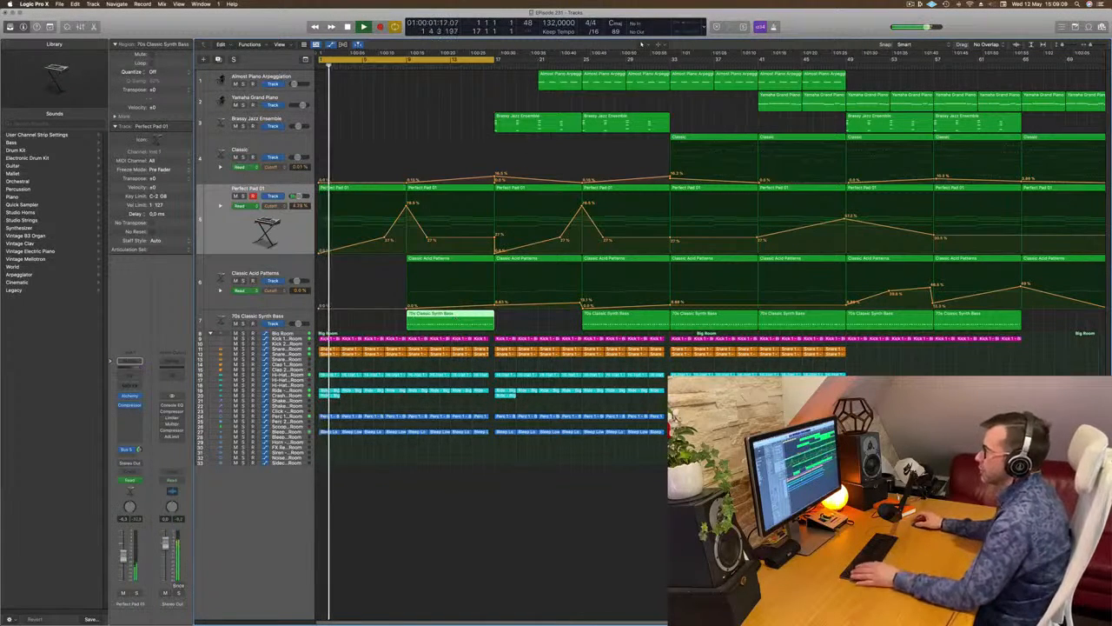
Select the Snare 1 drum track of the Big Room kit and show the toolbar above the arrangement
{"action": "left_click", "coordinate": [299, 354]}
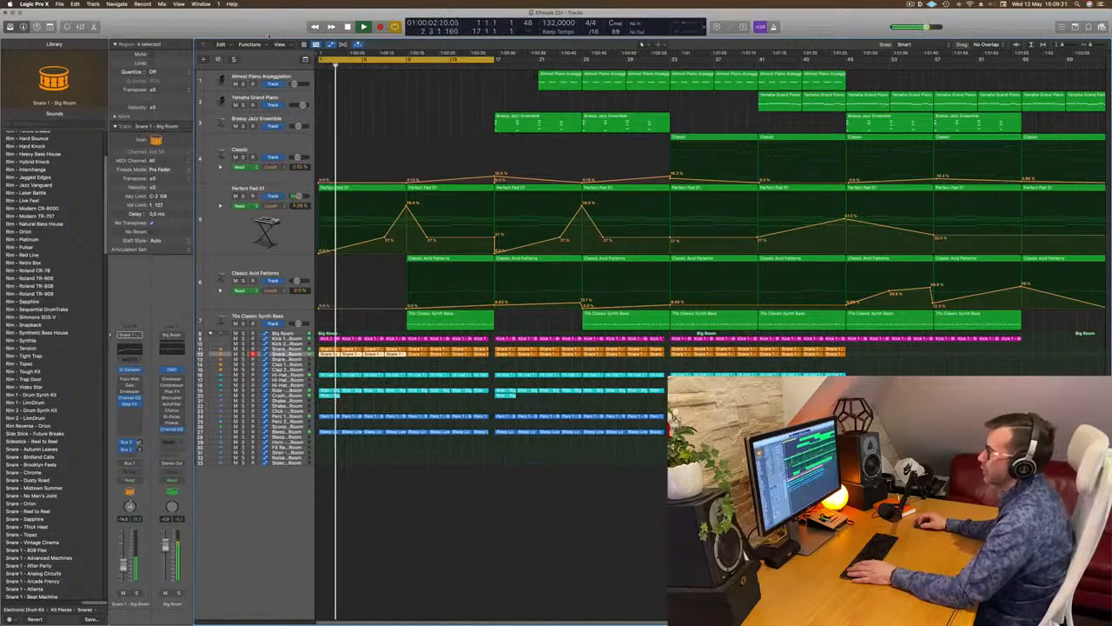
{"action": "key", "text": "ctrl+alt+super+t"}
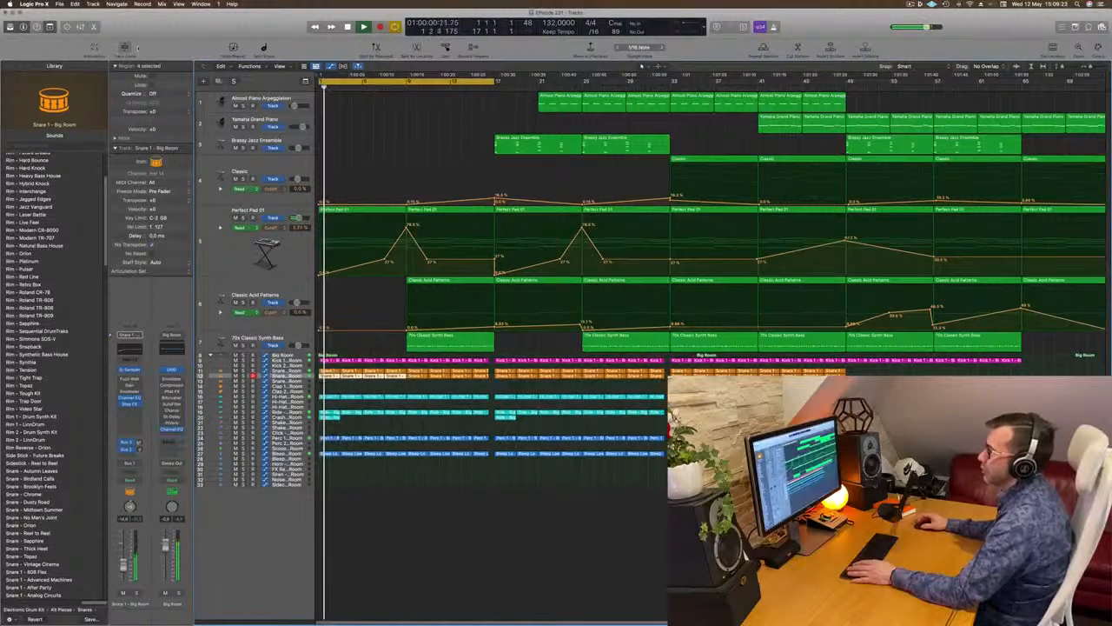
Enlarge the Snare 1 track using individual track zoom, clear the region selection, and return to the start of the song
{"action": "left_click", "coordinate": [126, 49]}
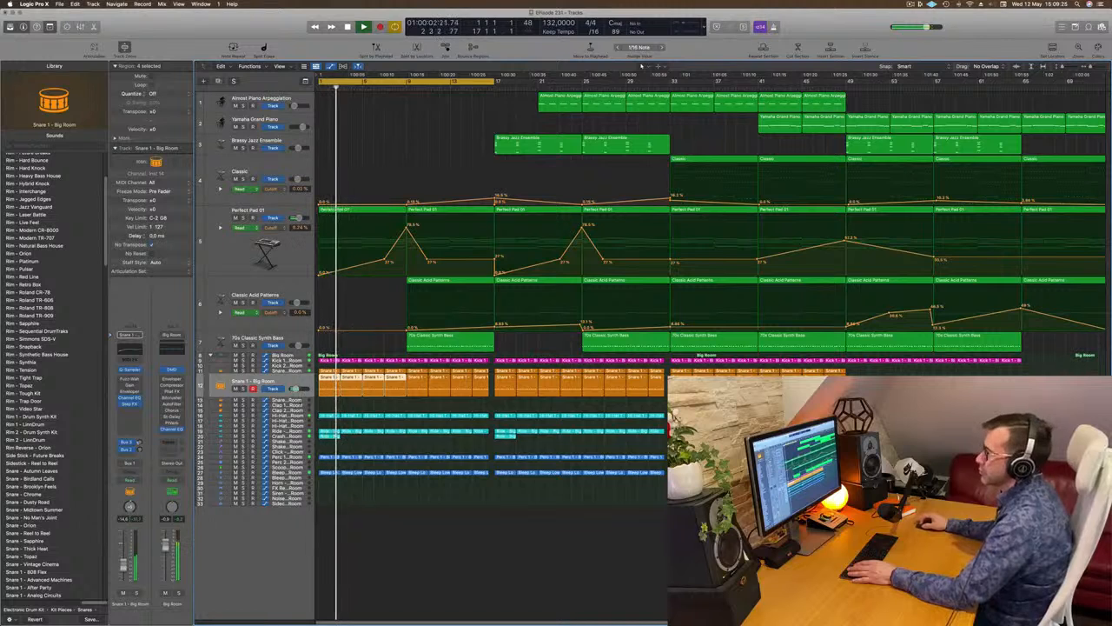
{"action": "left_click_drag", "start_coordinate": [294, 396], "coordinate": [294, 423]}
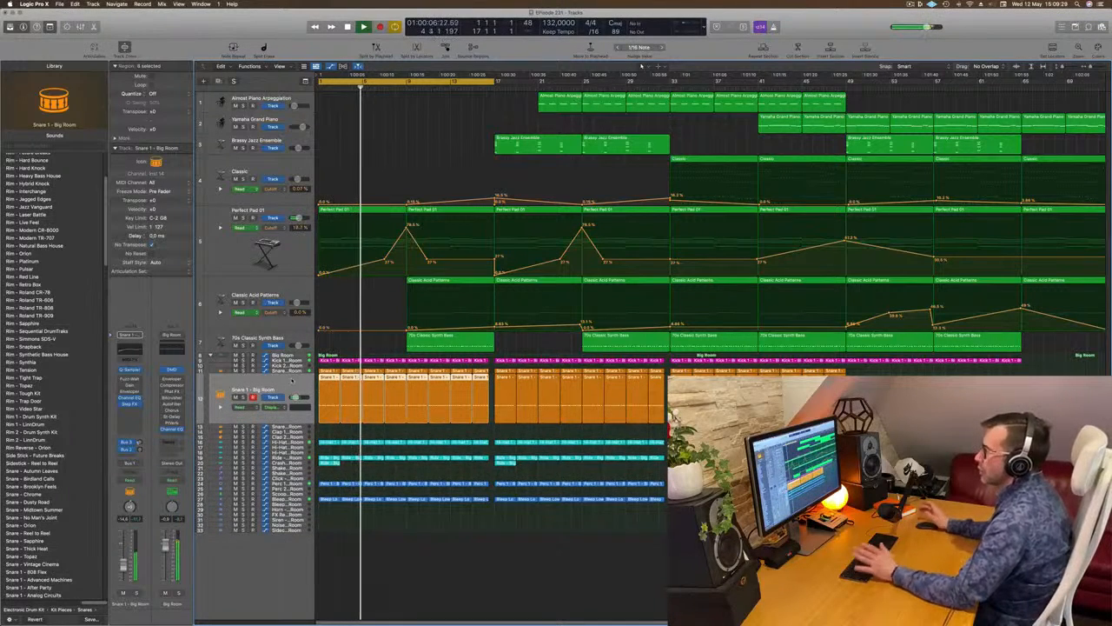
{"action": "left_click", "coordinate": [356, 149]}
{"action": "key", "text": "Return"}
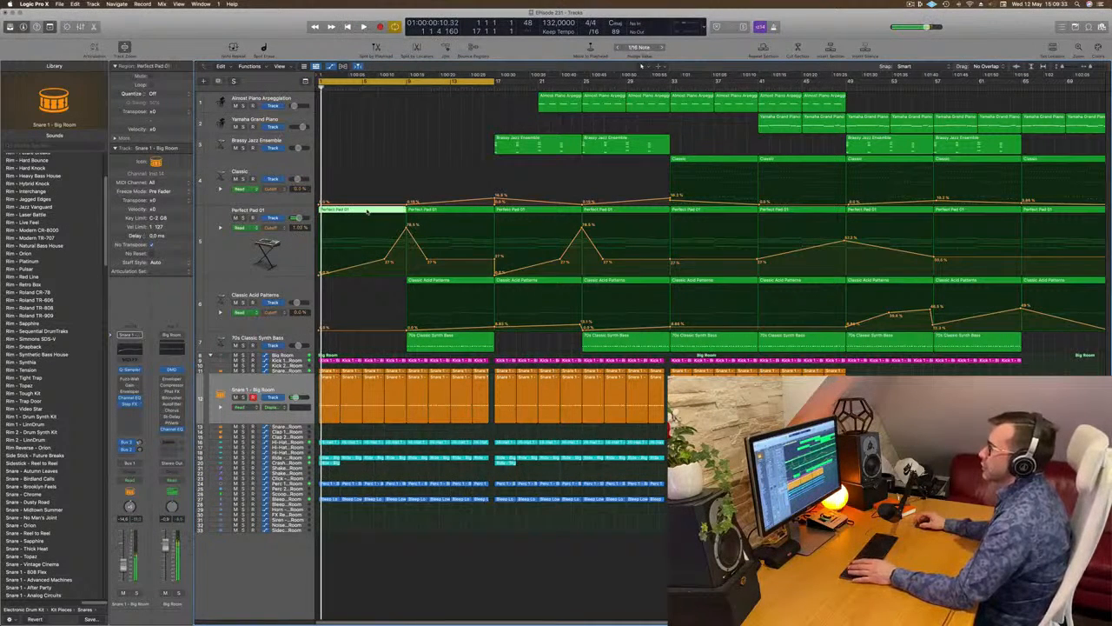
Open the first Perfect Pad 01 region in the Piano Roll and delete every chord after its opening chord
{"action": "double_click", "coordinate": [367, 211]}
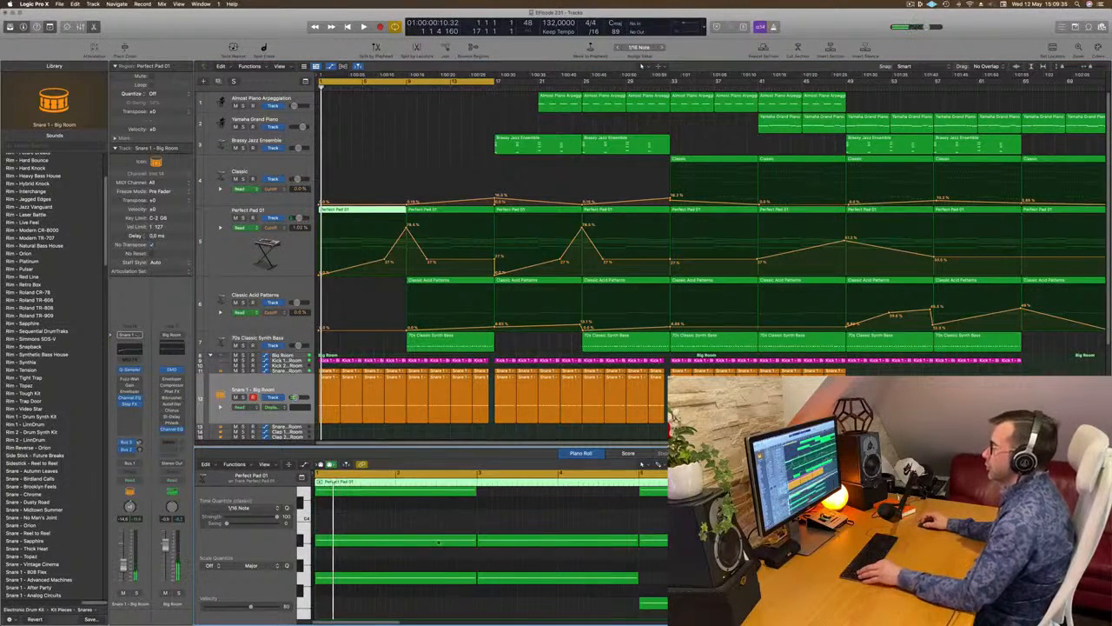
{"action": "scroll", "coordinate": [439, 541], "scroll_direction": "up", "scroll_amount": 10}
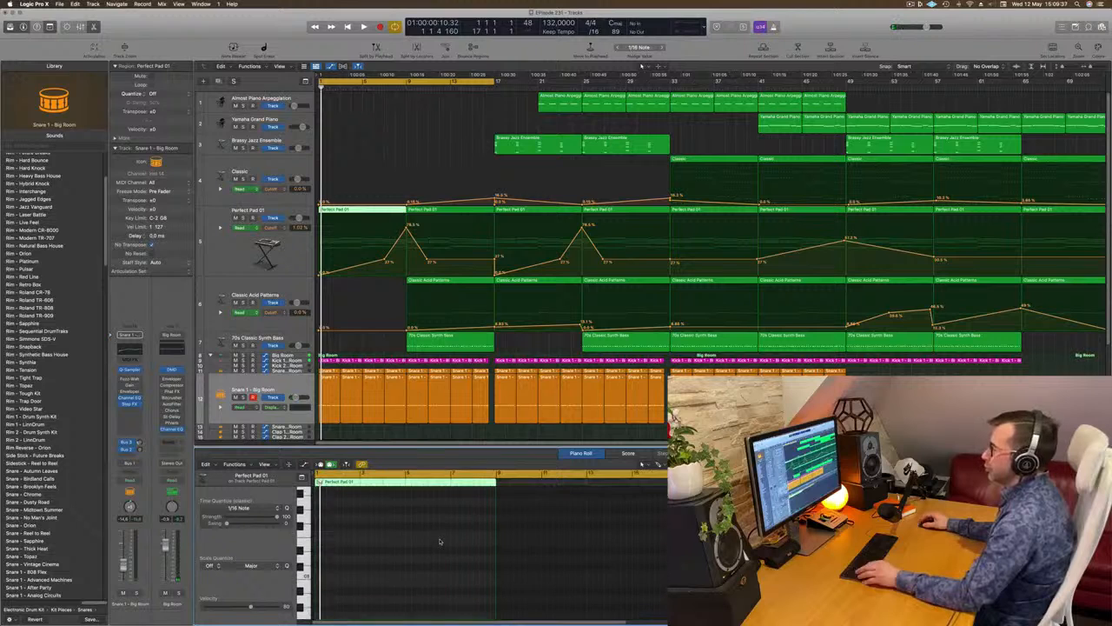
{"action": "scroll", "coordinate": [439, 541], "scroll_direction": "down", "scroll_amount": 5}
{"action": "scroll", "coordinate": [390, 506], "scroll_direction": "down", "scroll_amount": 3}
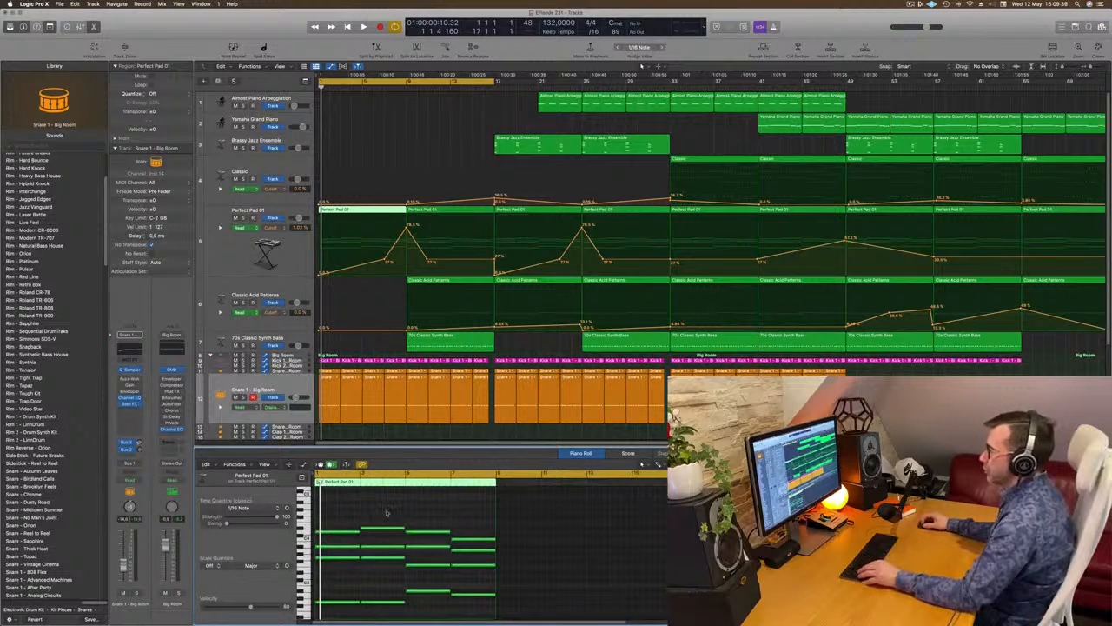
{"action": "left_click_drag", "start_coordinate": [388, 514], "coordinate": [474, 594]}
{"action": "key", "text": "BackSpace"}
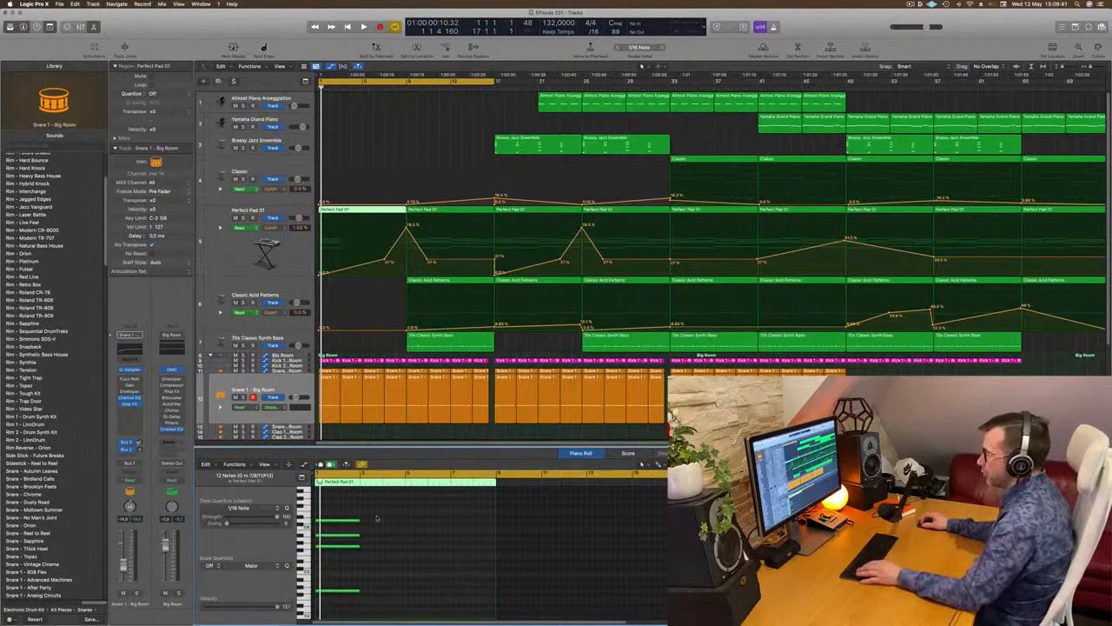
Repeat the remaining pad chord until four copies fill bars 1 to 8, and play it back
{"action": "scroll", "coordinate": [377, 518], "scroll_direction": "down", "scroll_amount": 2}
{"action": "key", "text": "super+a"}
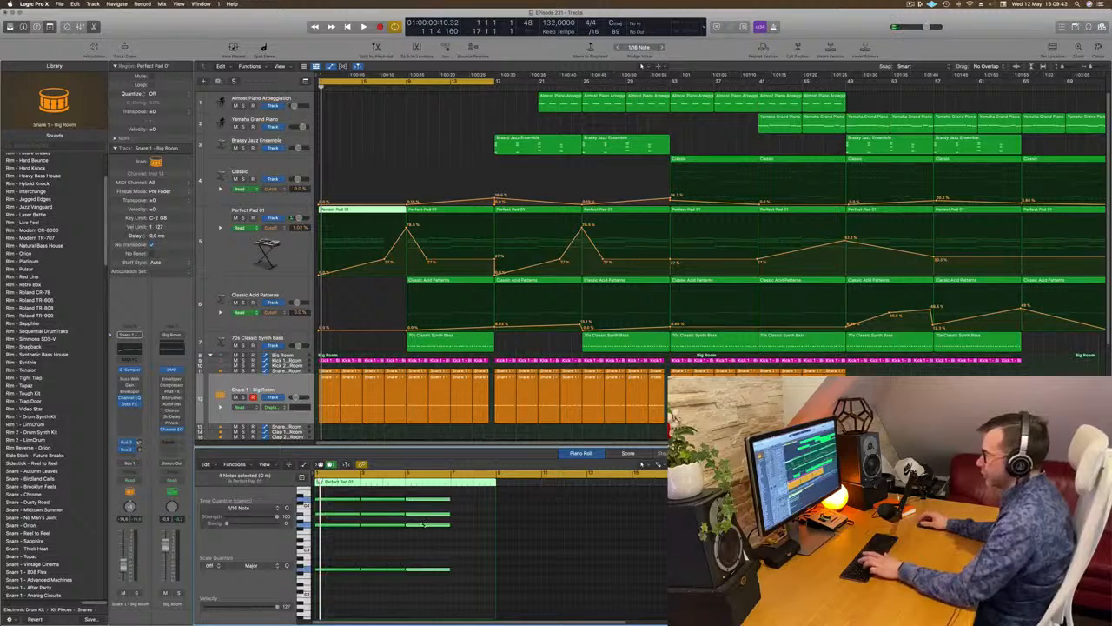
{"action": "key", "text": "super+r"}
{"action": "key", "text": "space"}
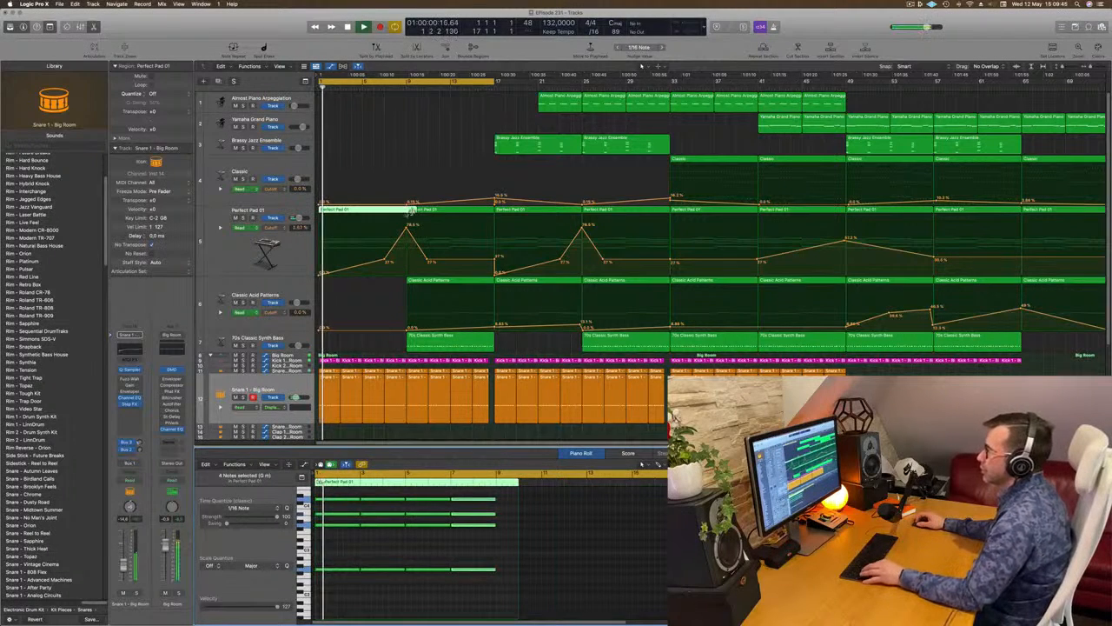
{"action": "left_click", "coordinate": [407, 213]}
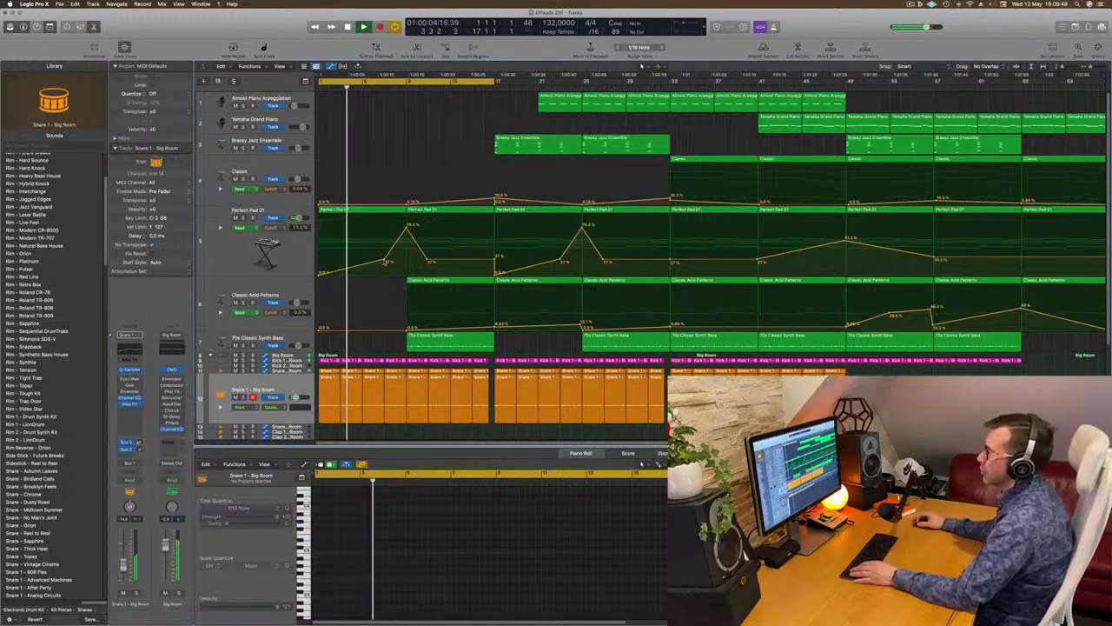
Lower the Perfect Pad 01 cutoff automation peak at bar 9 to about 39% and restart playback from the beginning
{"action": "scroll", "coordinate": [417, 126], "scroll_direction": "down", "scroll_amount": 2}
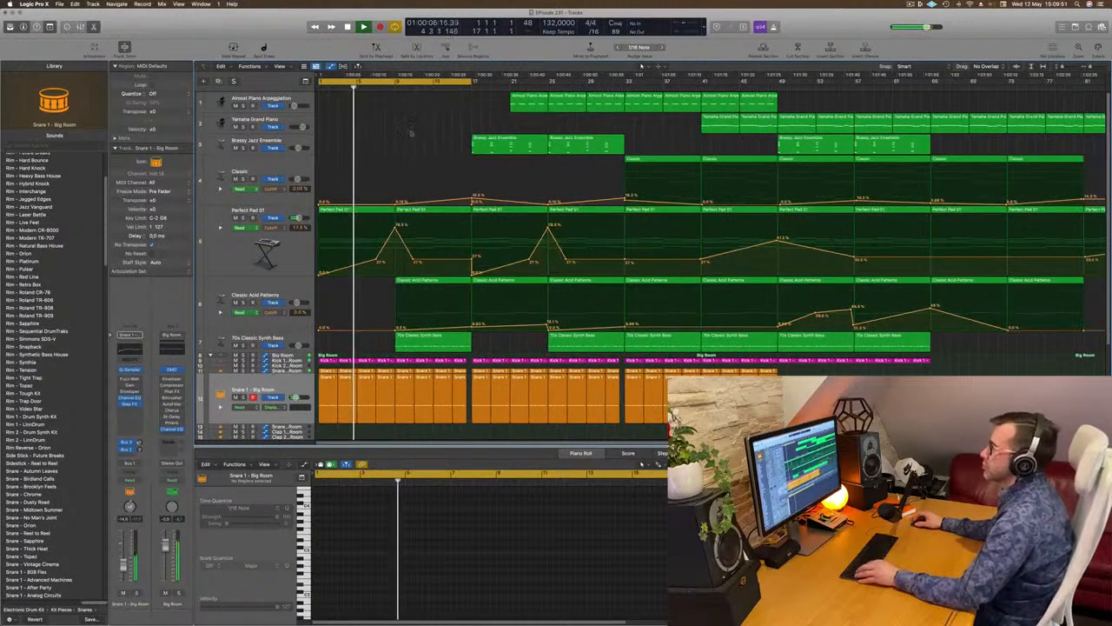
{"action": "scroll", "coordinate": [434, 143], "scroll_direction": "up", "scroll_amount": 3}
{"action": "left_click_drag", "start_coordinate": [396, 232], "coordinate": [395, 260]}
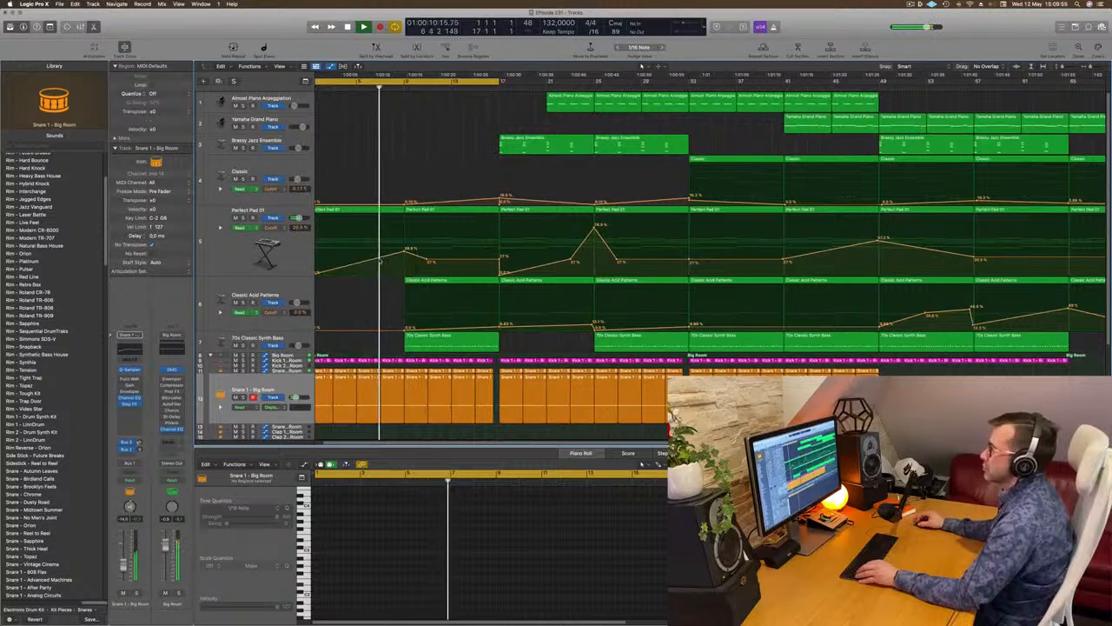
{"action": "key", "text": "Return"}
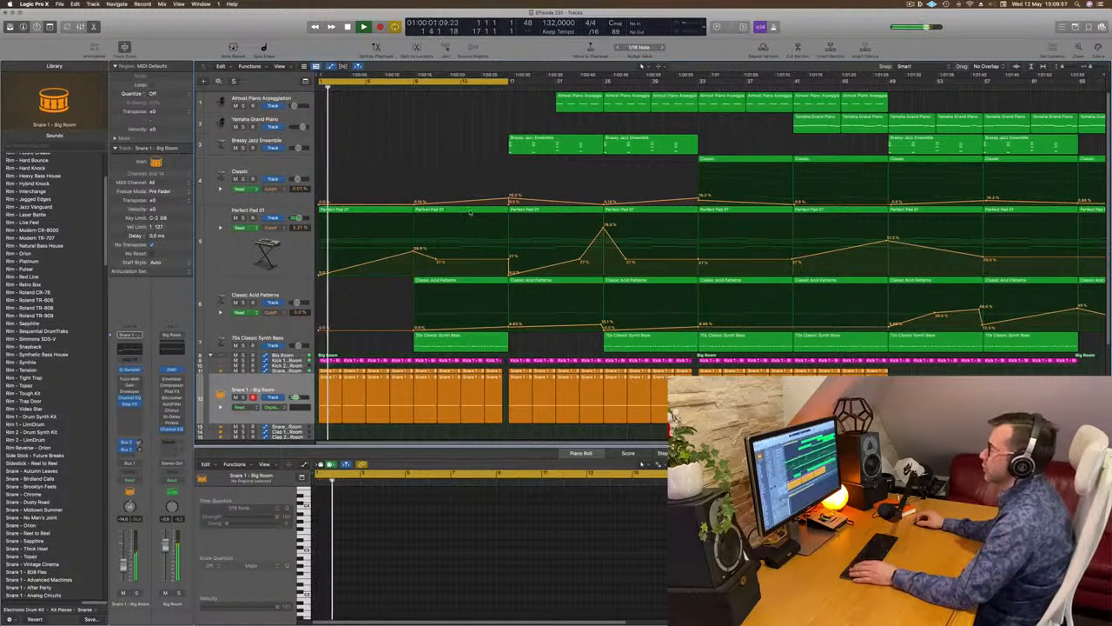
Delete the Perfect Pad 01 and 70s Classic Synth Bass regions that start at bar 9
{"action": "left_click", "coordinate": [461, 209]}
{"action": "key", "text": "Delete"}
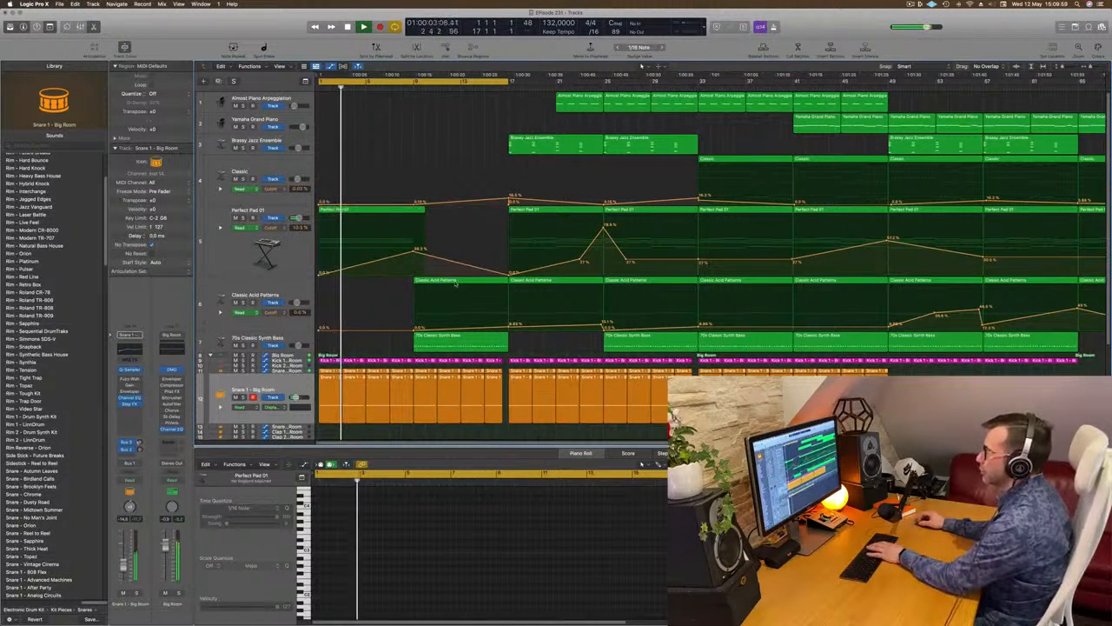
{"action": "left_click", "coordinate": [443, 340]}
{"action": "key", "text": "Delete"}
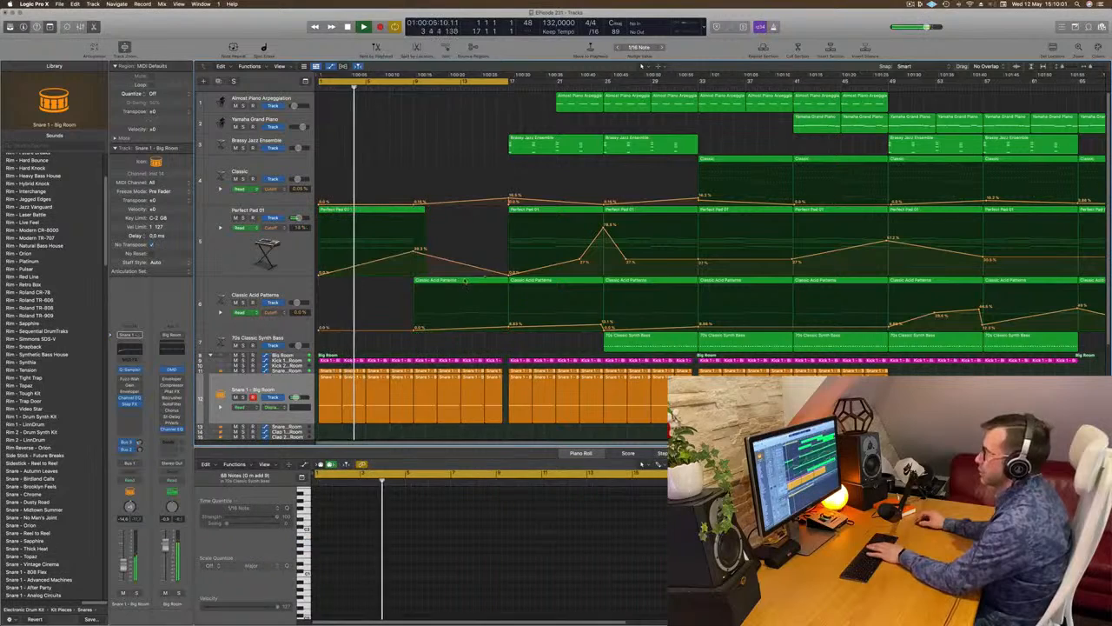
Cut the first Perfect Pad 01 region off at bar 9 and copy it into bars 9 to 16
{"action": "left_click", "coordinate": [485, 279]}
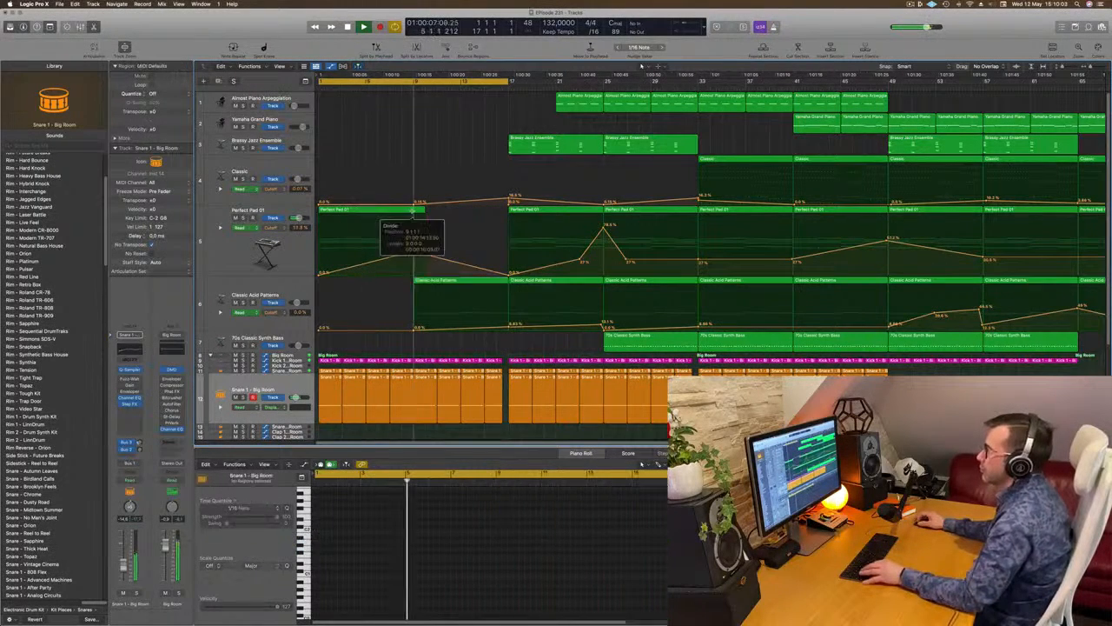
{"action": "left_click", "coordinate": [362, 209]}
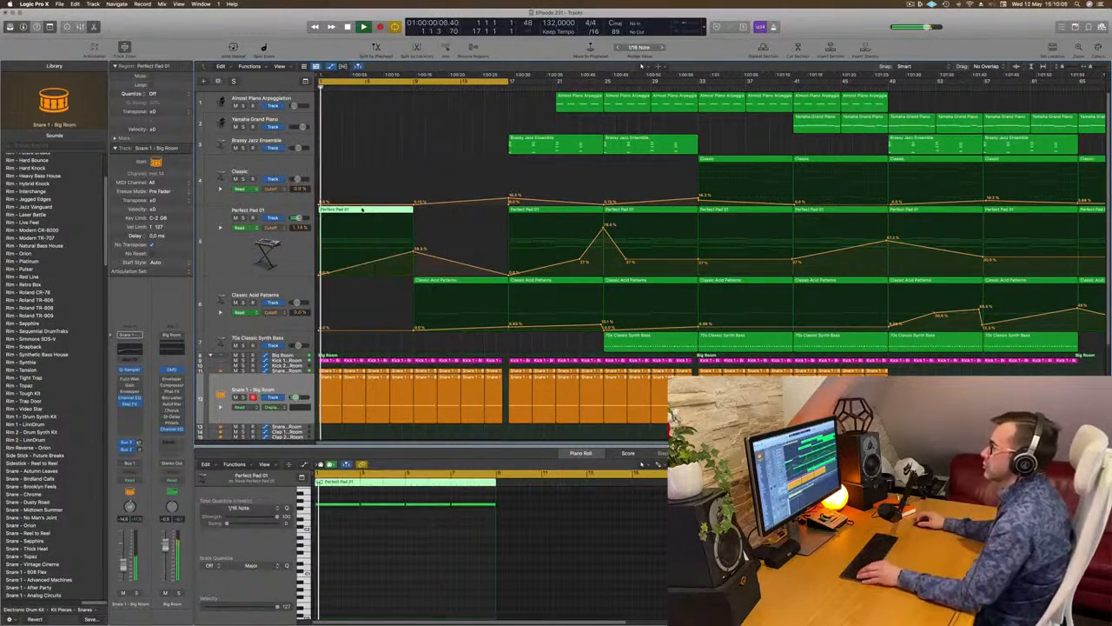
{"action": "left_click_drag", "start_coordinate": [363, 210], "coordinate": [449, 218]}
Reshape the Perfect Pad 01 cutoff automation at bar 9 into a steady rise from bar 1 to bar 17, and replay from the start
{"action": "double_click", "coordinate": [414, 276]}
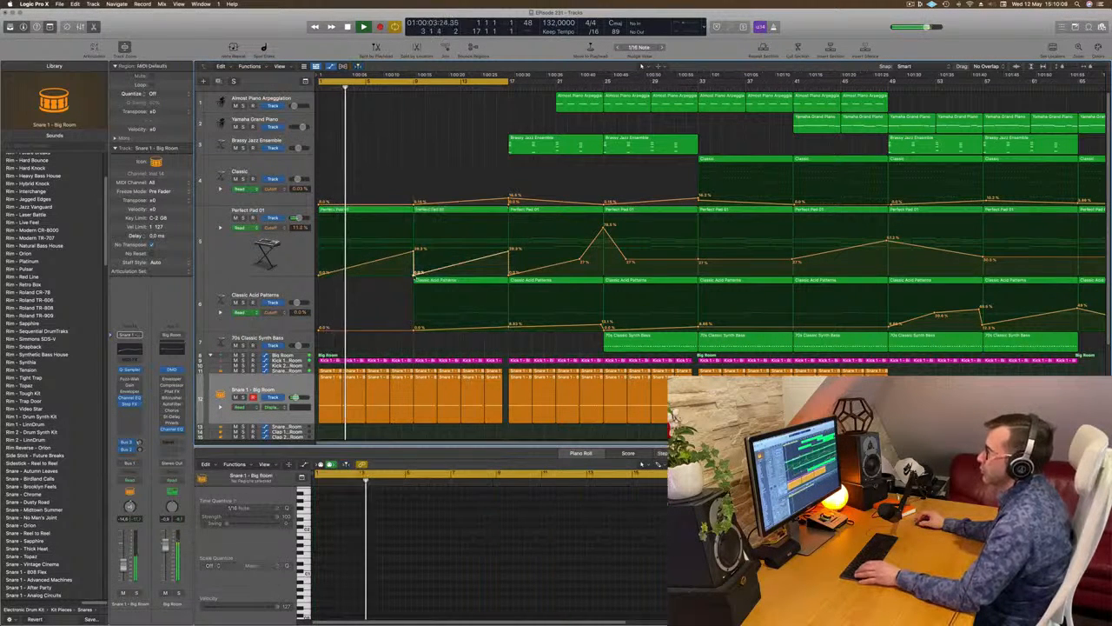
{"action": "left_click", "coordinate": [413, 254]}
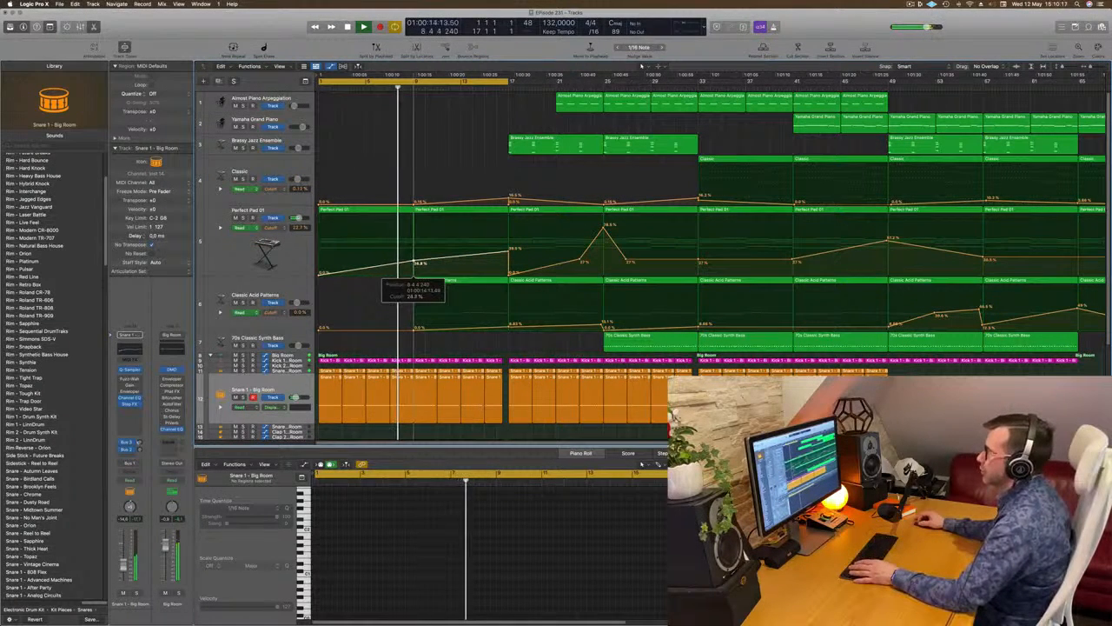
{"action": "key", "text": "Return"}
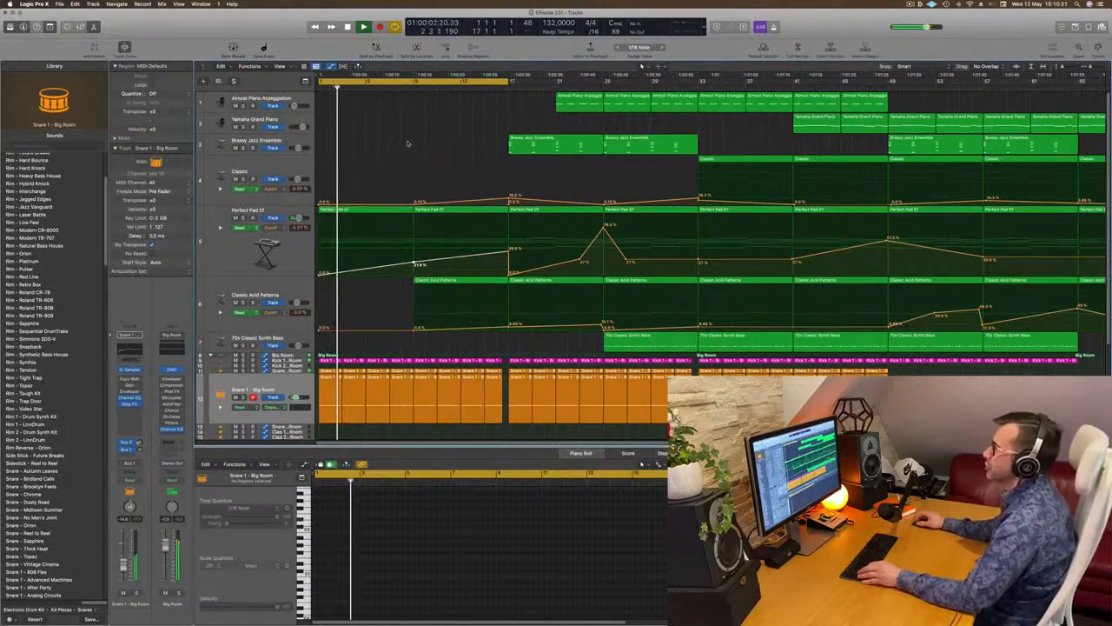
Solo the Perc 1 track to hear it, delete its first four regions before bar 9, and turn solo off
{"action": "scroll", "coordinate": [403, 144], "scroll_direction": "down", "scroll_amount": 5}
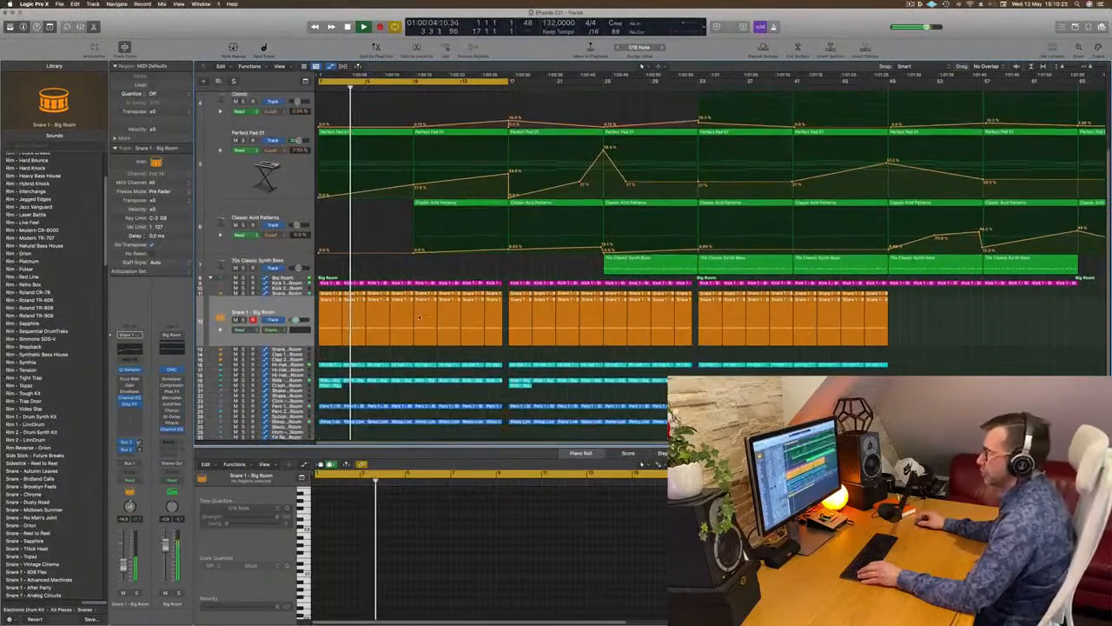
{"action": "scroll", "coordinate": [419, 317], "scroll_direction": "down", "scroll_amount": 1}
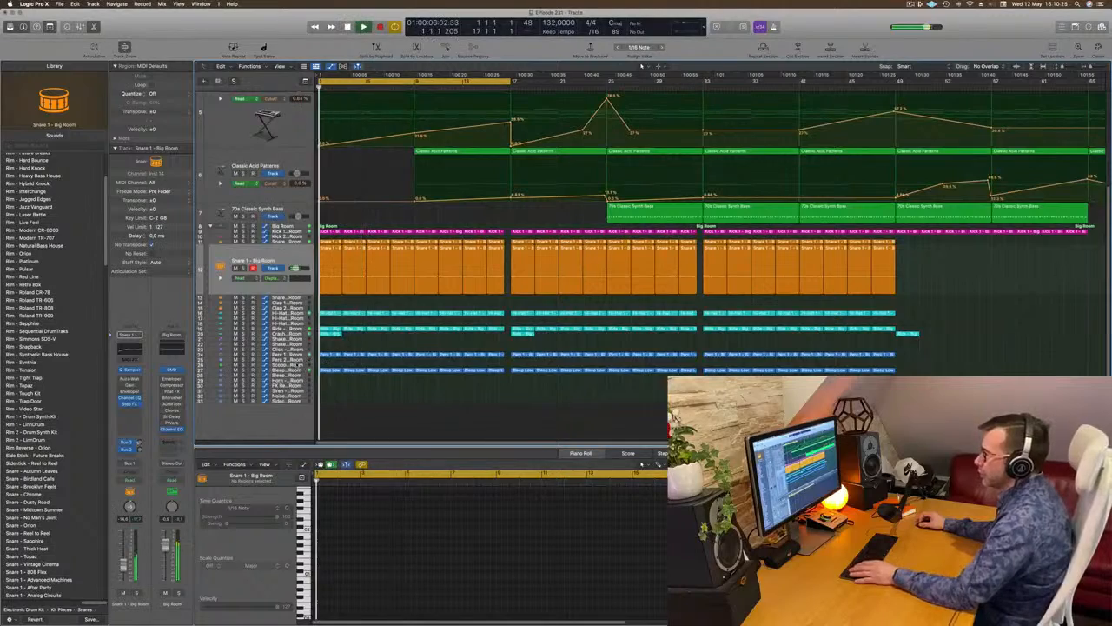
{"action": "left_click", "coordinate": [278, 354]}
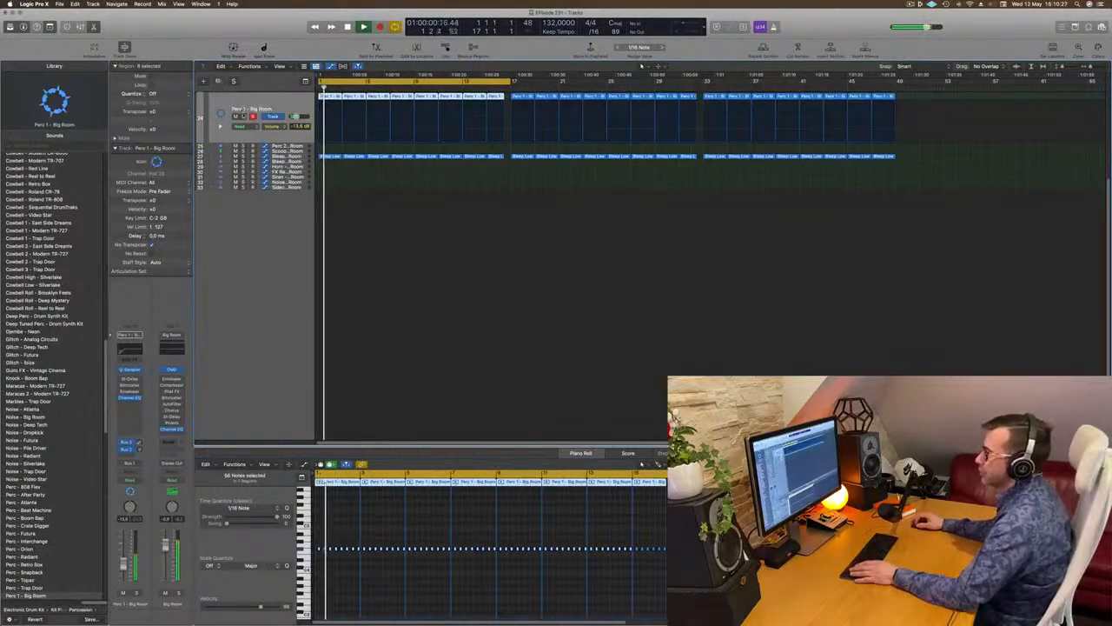
{"action": "key", "text": "s"}
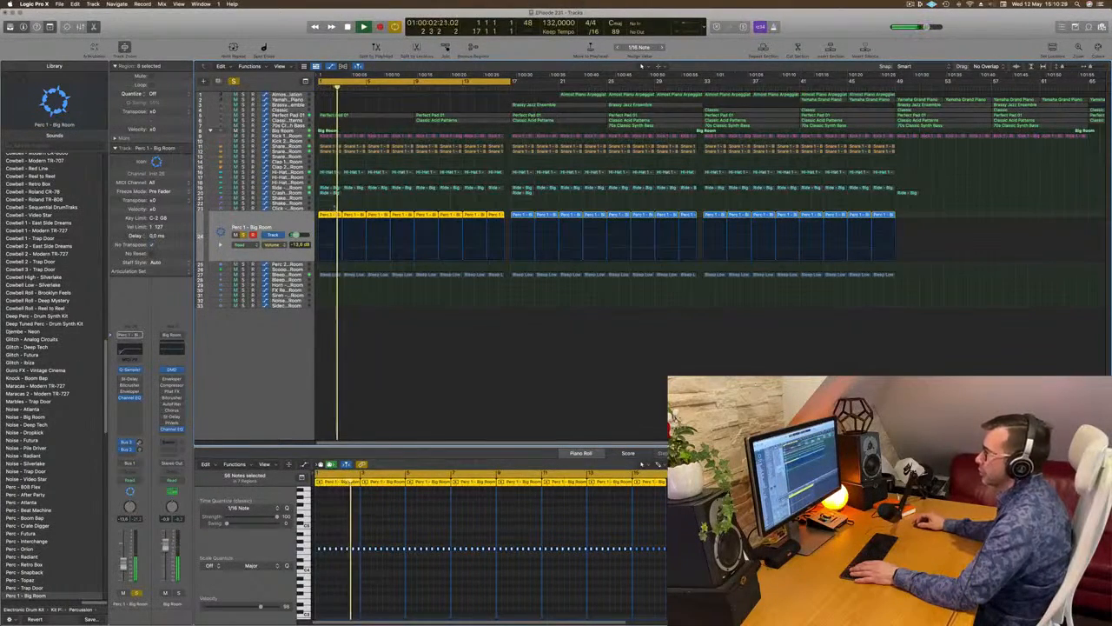
{"action": "left_click_drag", "start_coordinate": [334, 207], "coordinate": [388, 218]}
{"action": "key", "text": "Delete"}
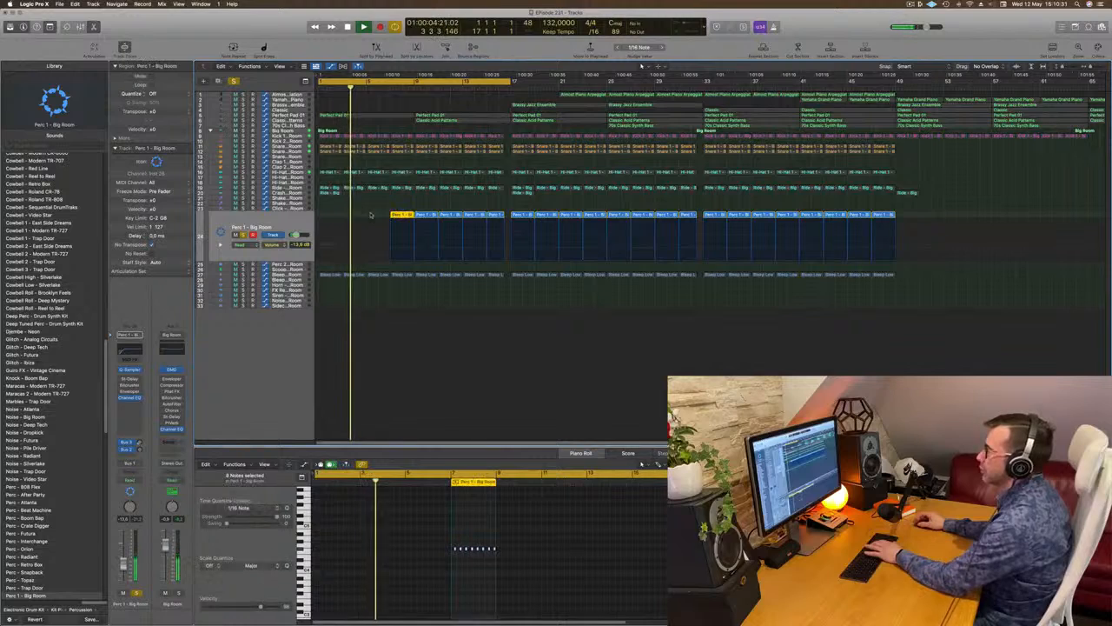
{"action": "key", "text": "Delete"}
{"action": "key", "text": "s"}
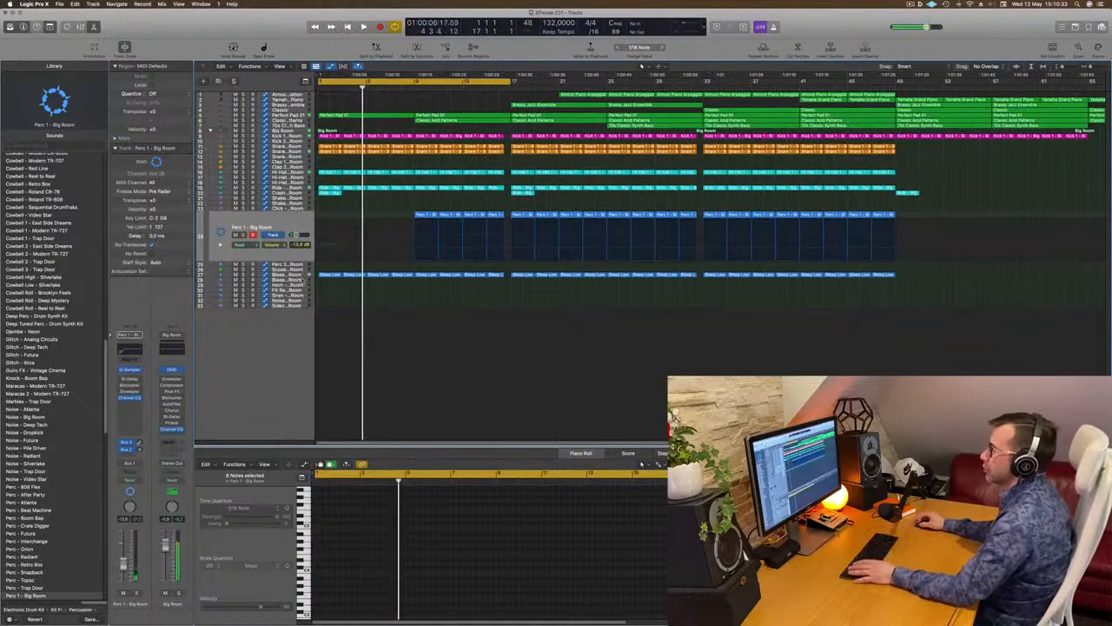
Audition the Bleep Low track in solo, unsolo it, and delete its first four regions before bar 9
{"action": "left_click", "coordinate": [293, 275]}
{"action": "key", "text": "s"}
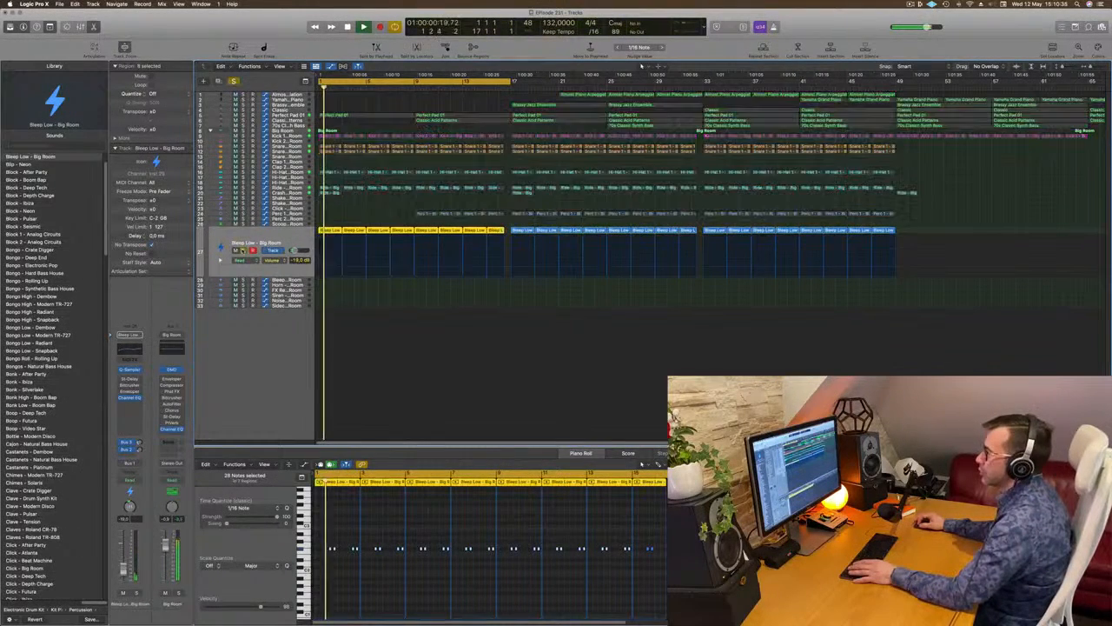
{"action": "key", "text": "s"}
{"action": "left_click_drag", "start_coordinate": [339, 222], "coordinate": [392, 228]}
{"action": "key", "text": "Delete"}
{"action": "scroll", "coordinate": [378, 226], "scroll_direction": "up", "scroll_amount": 5}
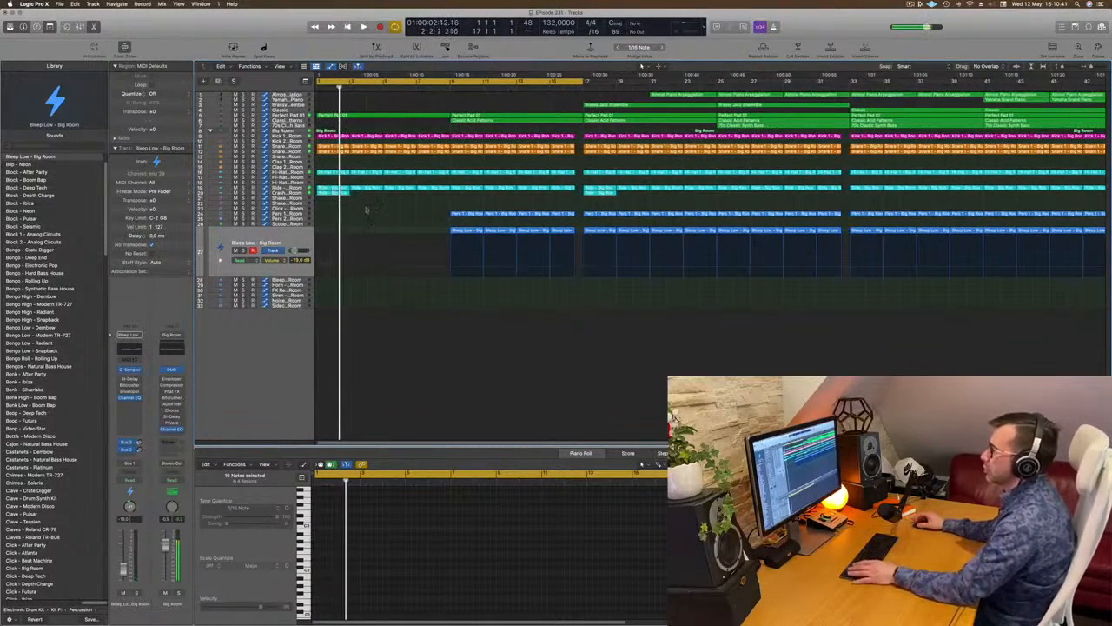
Compare playback with the Ride track muted and unmuted, delete its regions in bars 1 to 16, and restart playback
{"action": "left_click", "coordinate": [235, 188]}
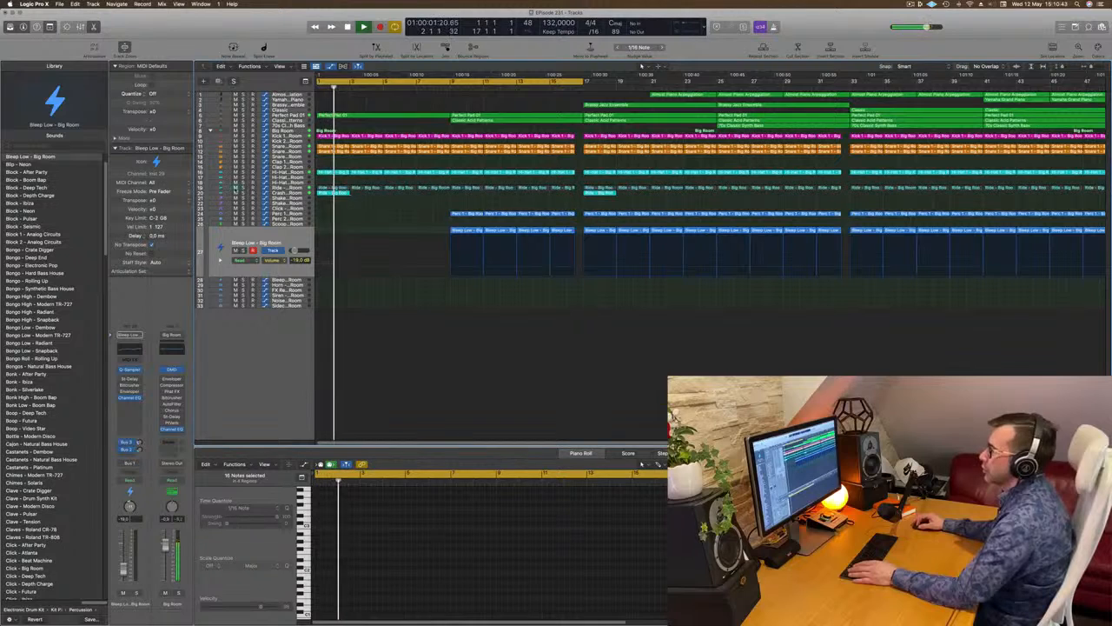
{"action": "left_click", "coordinate": [235, 188]}
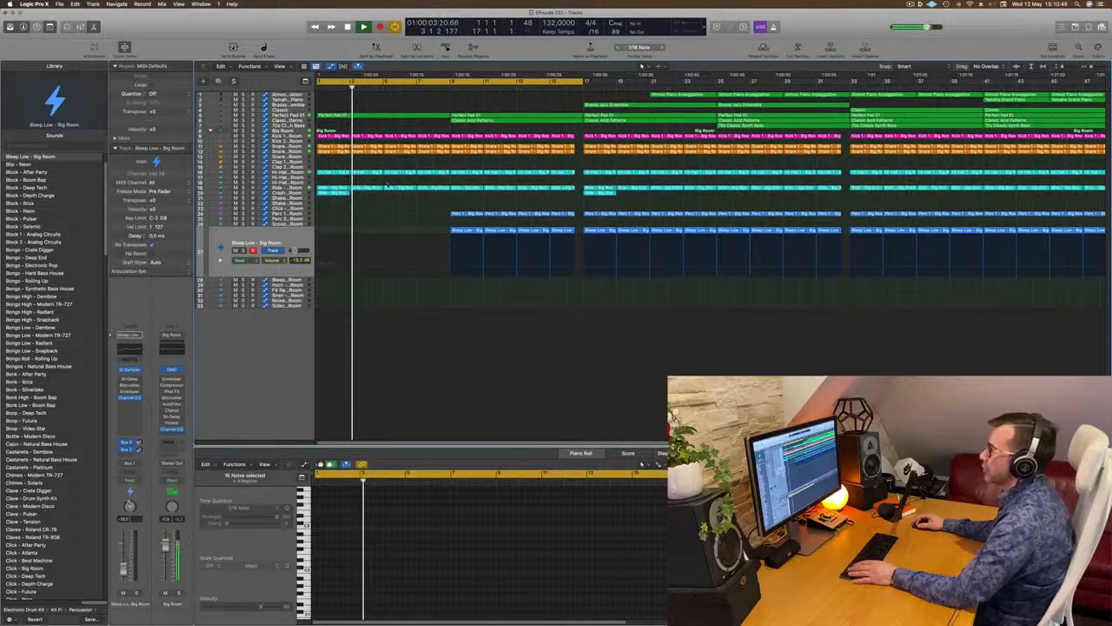
{"action": "left_click_drag", "start_coordinate": [339, 183], "coordinate": [580, 194]}
{"action": "key", "text": "Delete"}
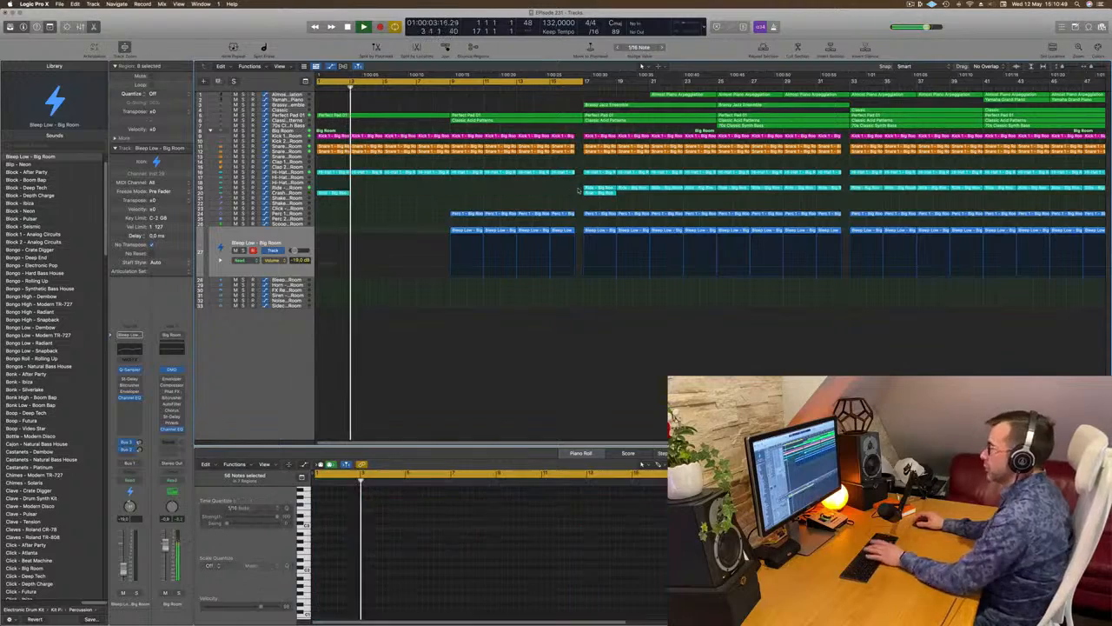
{"action": "key", "text": "Return"}
Play through the intro up to bar 9 and examine the Kick 1 region just before bar 9
{"action": "scroll", "coordinate": [406, 347], "scroll_direction": "up", "scroll_amount": 3}
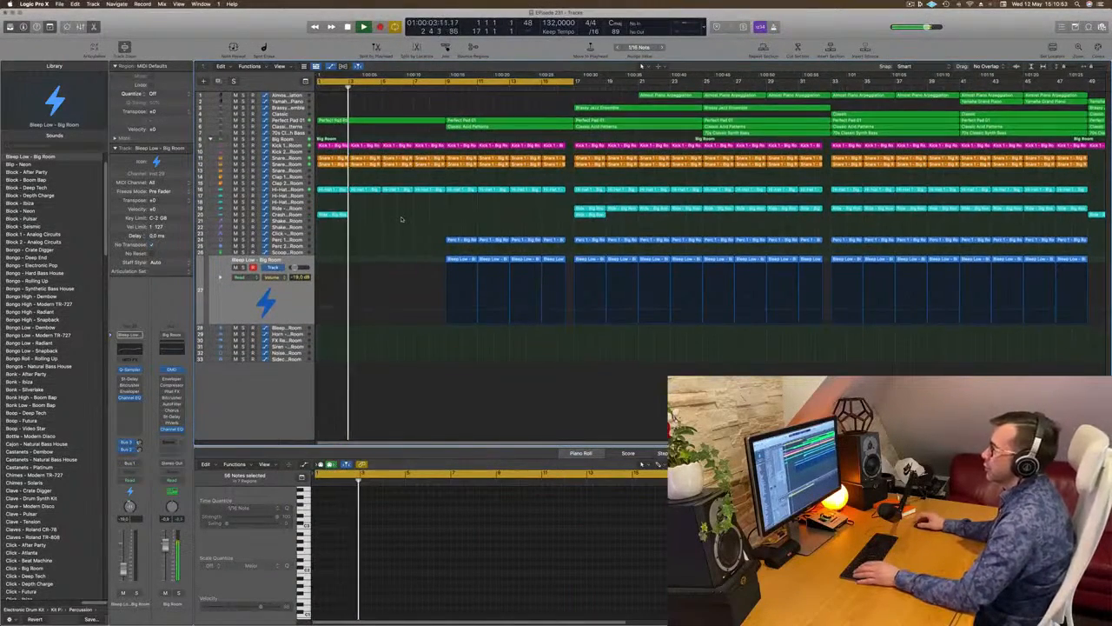
{"action": "scroll", "coordinate": [443, 224], "scroll_direction": "up", "scroll_amount": 2}
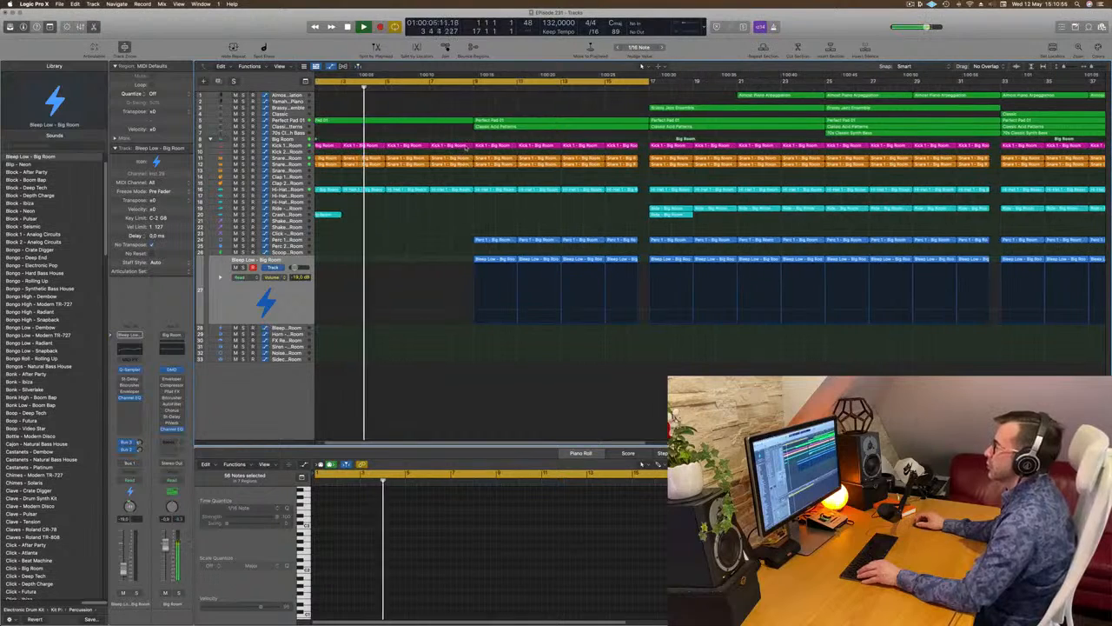
{"action": "left_click", "coordinate": [449, 144]}
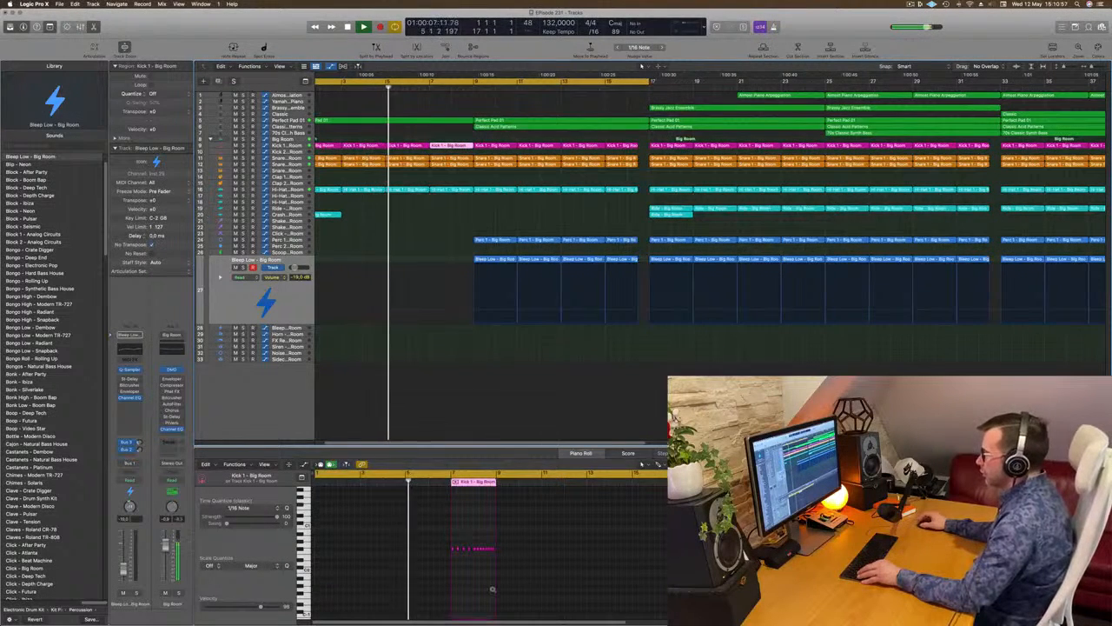
{"action": "scroll", "coordinate": [457, 568], "scroll_direction": "up", "scroll_amount": 5}
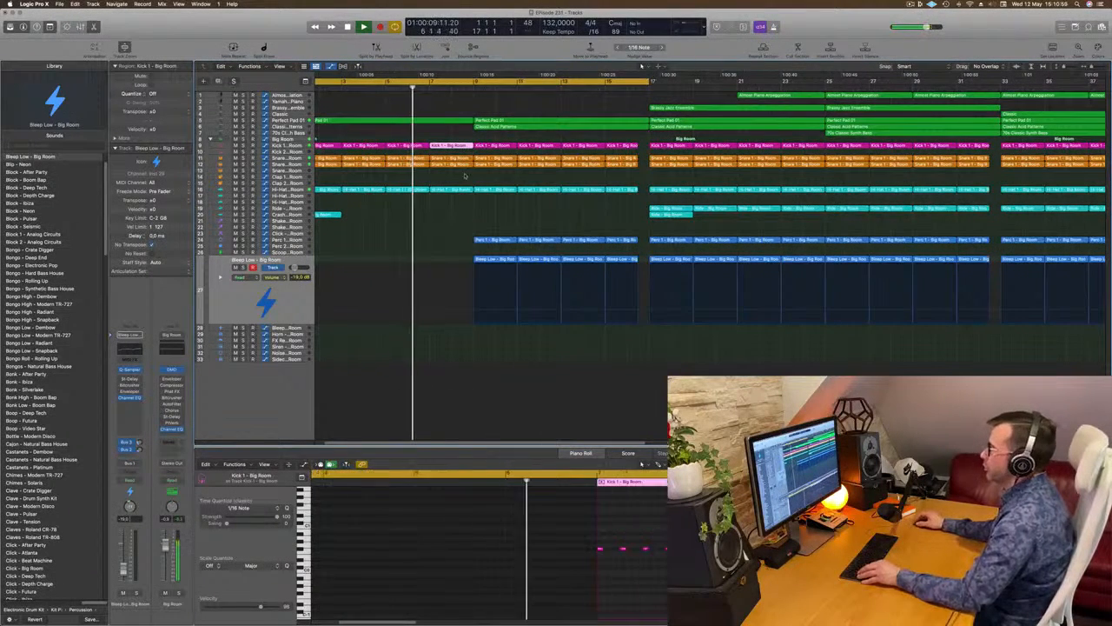
{"action": "key", "text": "super+Left"}
{"action": "key", "text": "super+Right"}
{"action": "key", "text": "super+Right"}
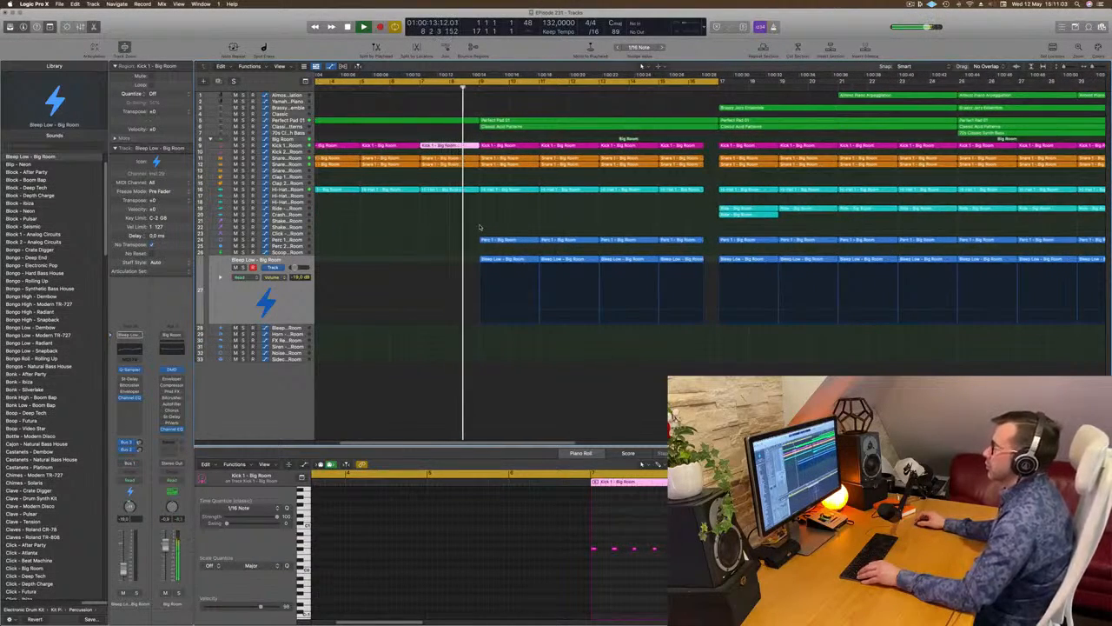
{"action": "key", "text": "super+Left"}
{"action": "key", "text": "super+Left"}
{"action": "key", "text": "super+Left"}
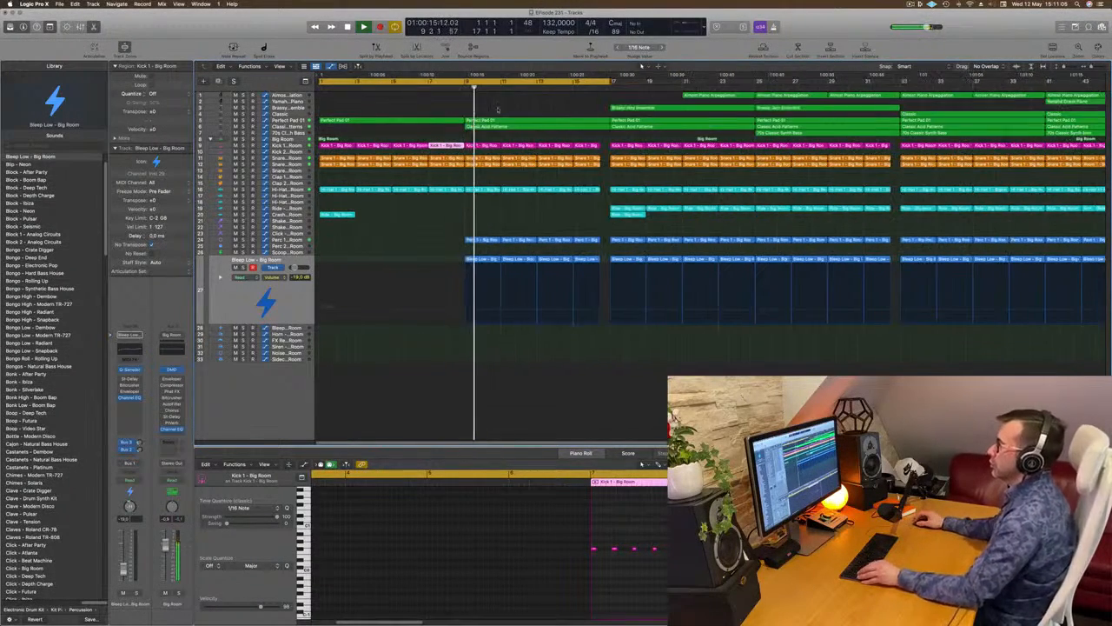
Duplicate the Classic Acid Patterns track with its settings and move the bar 9 to 17 region onto the new track
{"action": "left_click", "coordinate": [486, 126]}
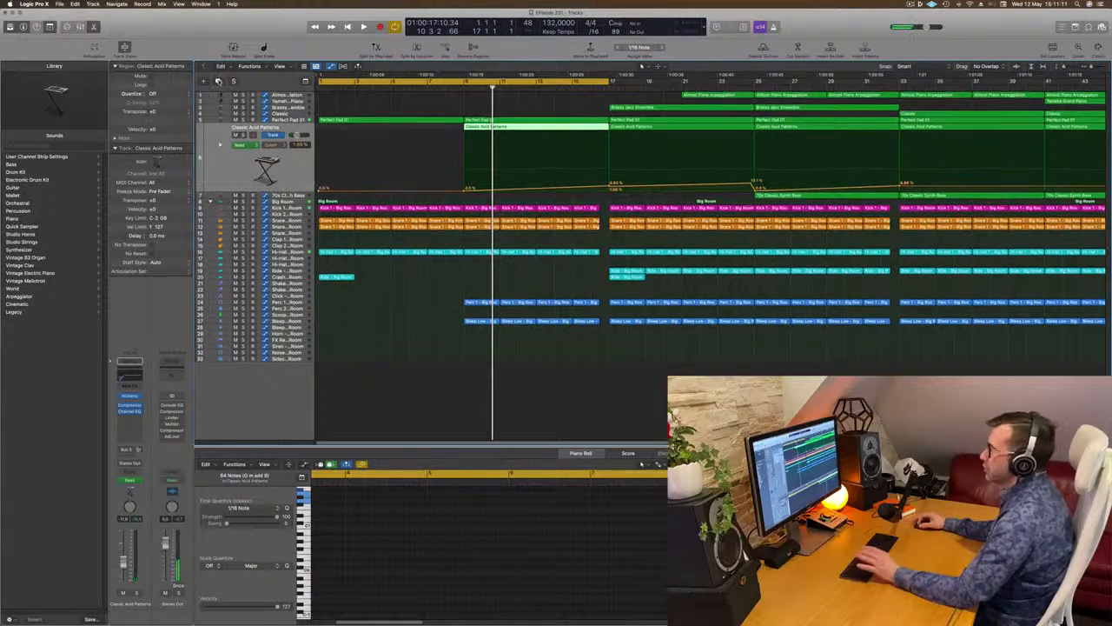
{"action": "key", "text": "alt+super+s"}
{"action": "left_click", "coordinate": [512, 127]}
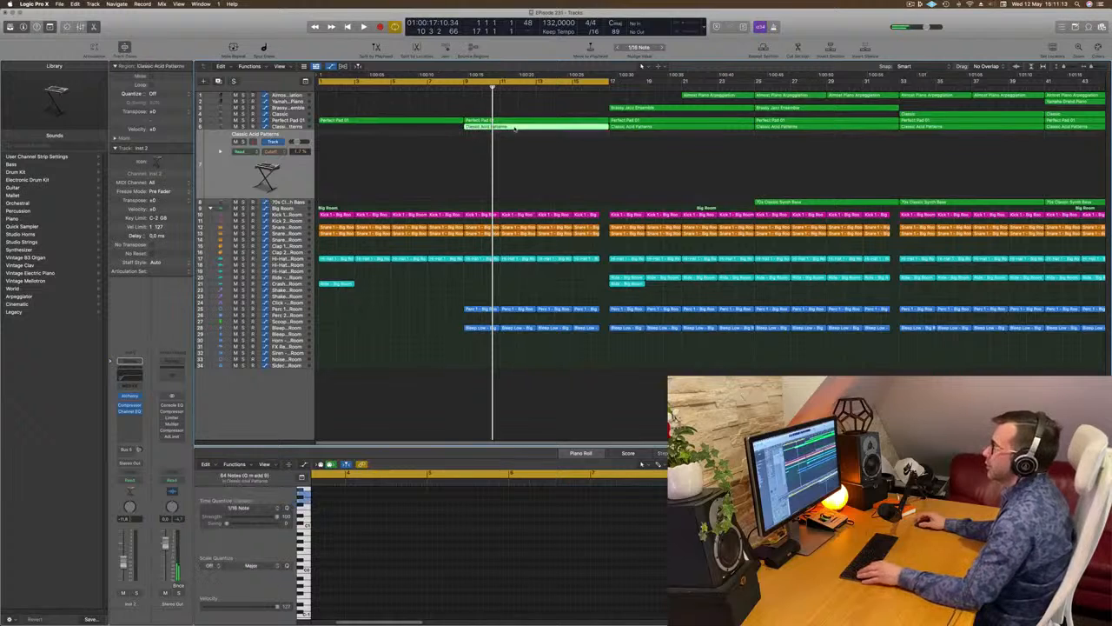
{"action": "left_click_drag", "start_coordinate": [516, 139], "coordinate": [525, 128]}
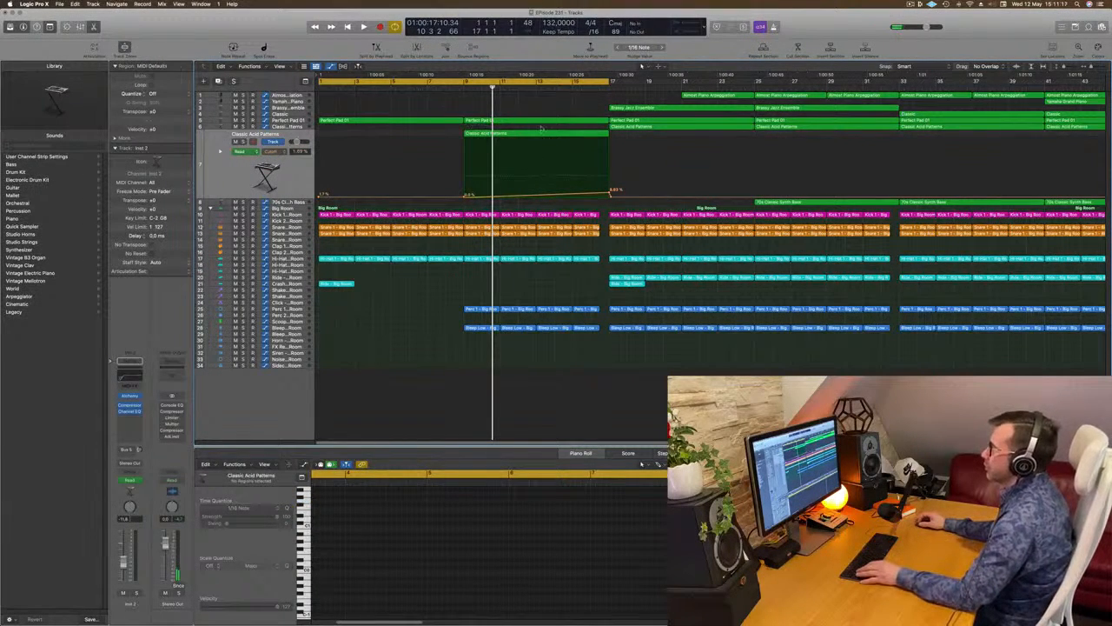
{"action": "left_click", "coordinate": [563, 135]}
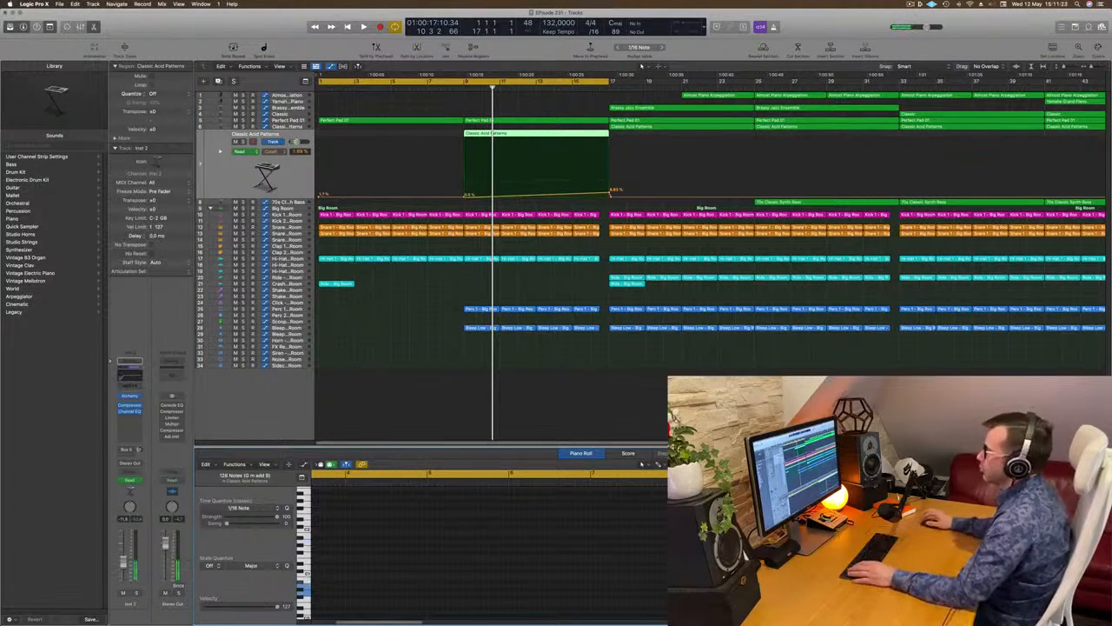
Replay from the start, skip to around bar 9, and delete the Perc 1 and Bleep Low regions in bars 9 to 16
{"action": "key", "text": "Return"}
{"action": "key", "text": "space"}
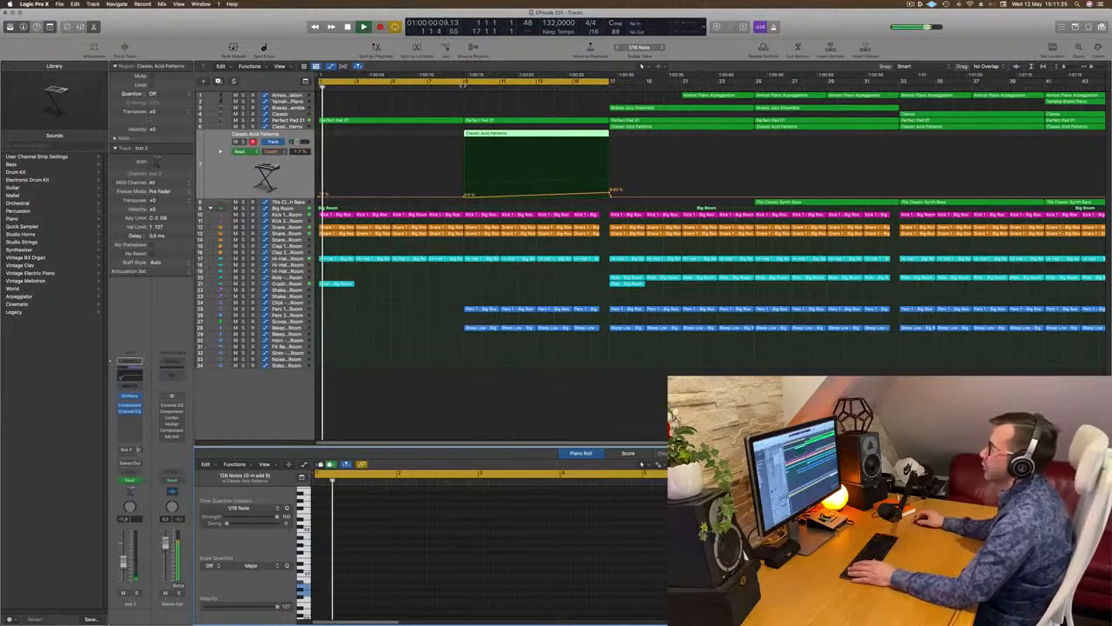
{"action": "left_click", "coordinate": [452, 86]}
{"action": "left_click_drag", "start_coordinate": [489, 304], "coordinate": [530, 332]}
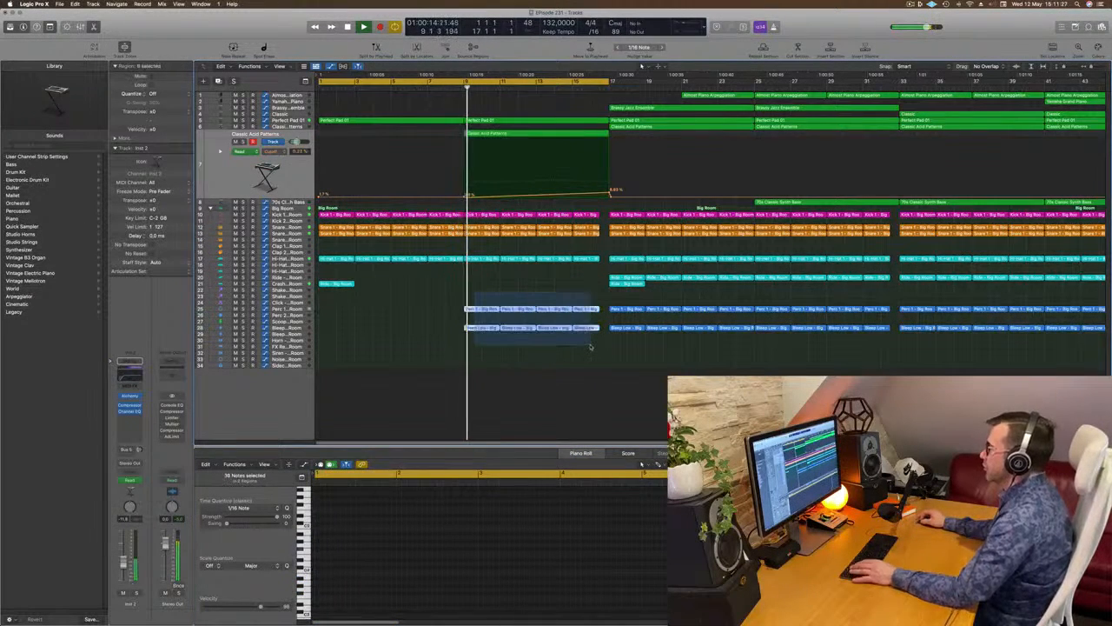
{"action": "key", "text": "Delete"}
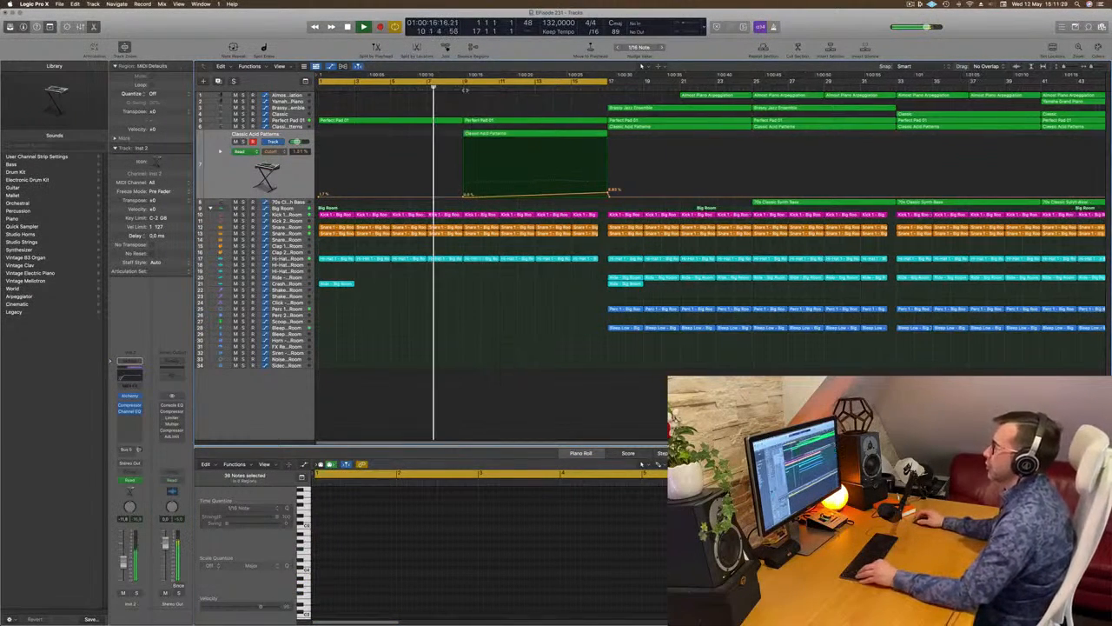
Replace the Classic Acid Patterns notes from bar 13 onward with a copy of the notes from bars 9 to 12
{"action": "scroll", "coordinate": [455, 137], "scroll_direction": "down", "scroll_amount": 5}
{"action": "left_click", "coordinate": [455, 137]}
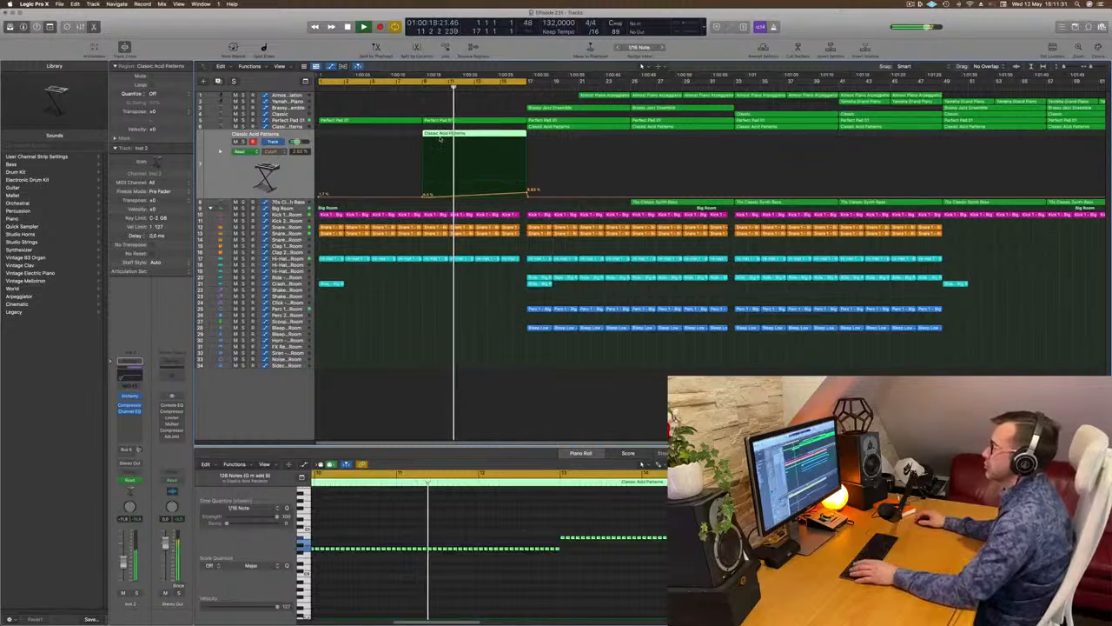
{"action": "left_click_drag", "start_coordinate": [564, 521], "coordinate": [695, 569]}
{"action": "key", "text": "Delete"}
{"action": "key", "text": "cmd+a"}
{"action": "scroll", "coordinate": [364, 517], "scroll_direction": "left", "scroll_amount": 3}
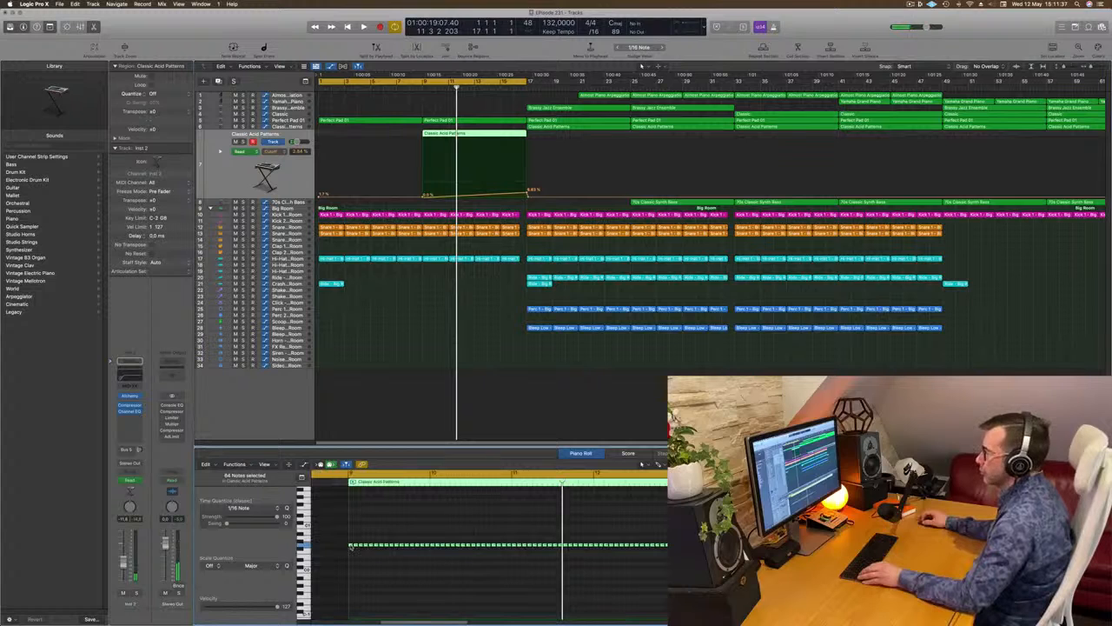
{"action": "left_click_drag", "start_coordinate": [351, 547], "coordinate": [620, 547]}
{"action": "left_click_drag", "start_coordinate": [688, 546], "coordinate": [681, 546]}
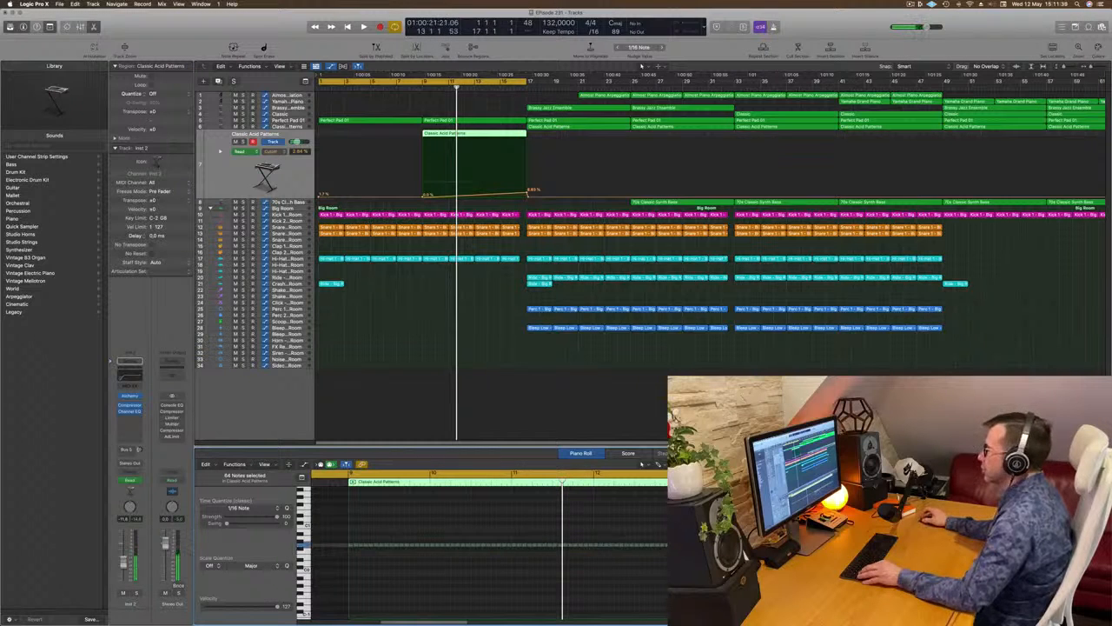
Replay from the start and copy the Crash track's bar 1 region to bar 9
{"action": "key", "text": "Return"}
{"action": "key", "text": "space"}
{"action": "key", "text": "super+Left"}
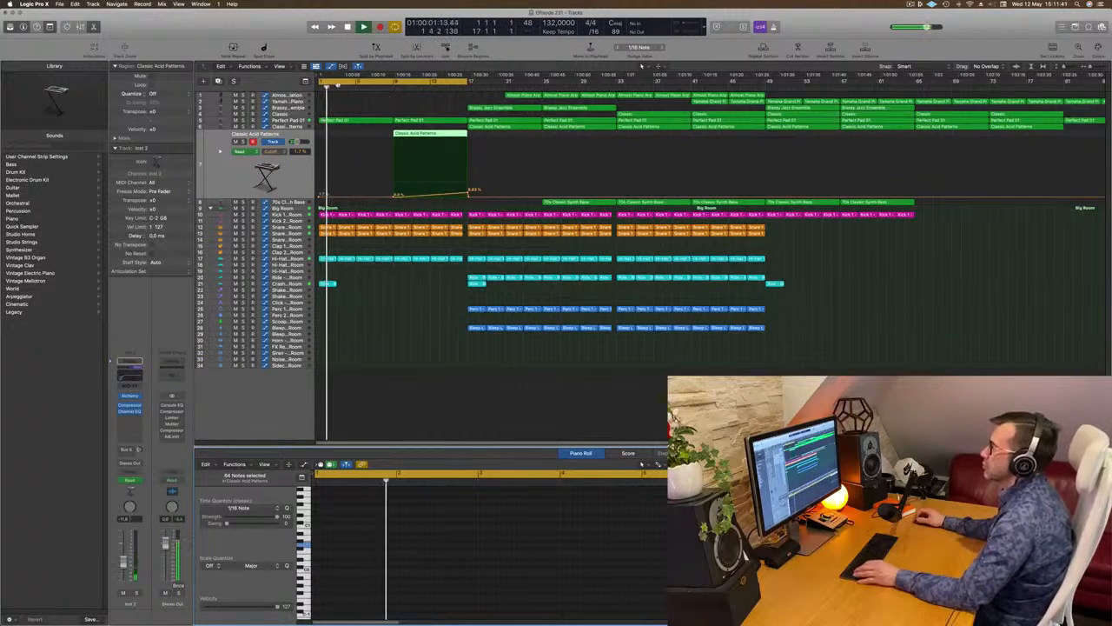
{"action": "key", "text": "Return"}
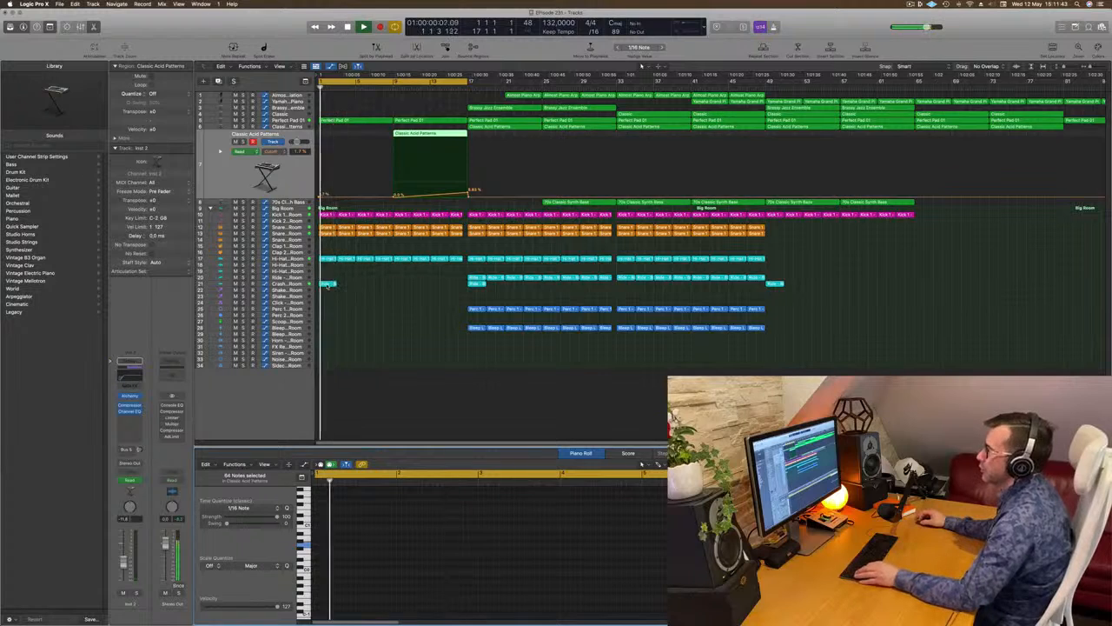
{"action": "left_click_drag", "start_coordinate": [327, 284], "coordinate": [402, 286]}
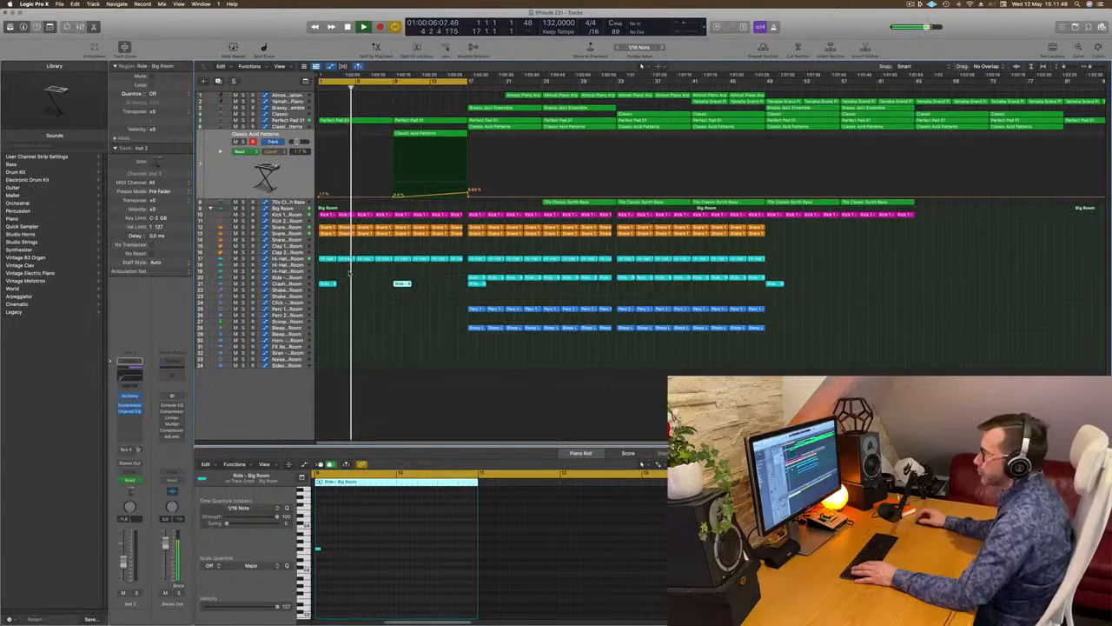
Select the Snare 1 track, replay from the start, and review its automation mode choices, staying on Read
{"action": "left_click", "coordinate": [293, 233]}
{"action": "key", "text": "Return"}
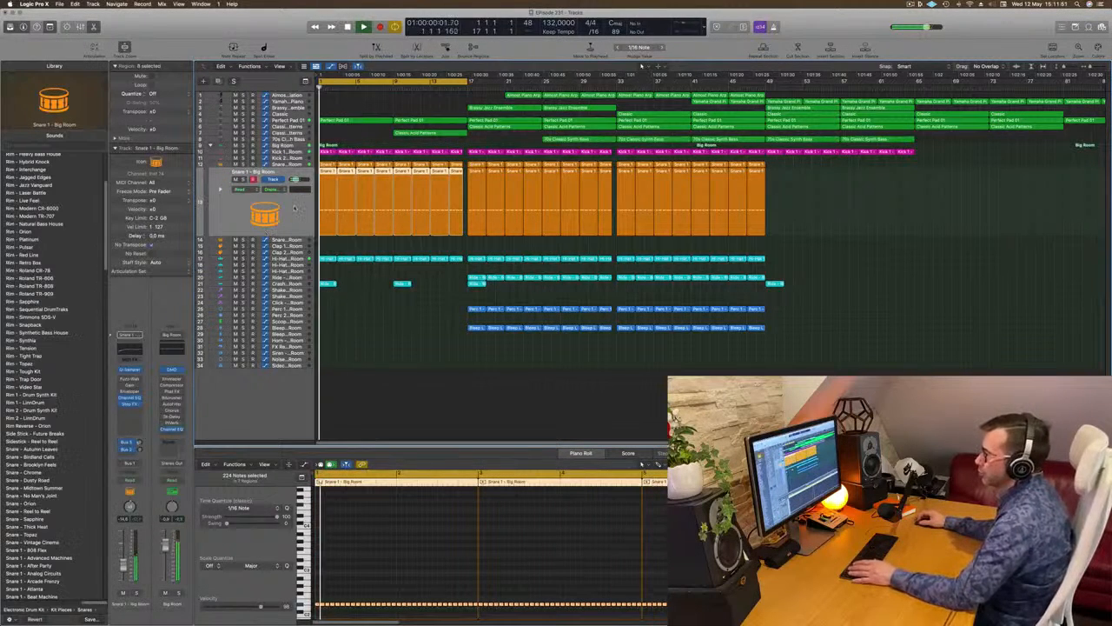
{"action": "left_click", "coordinate": [129, 480]}
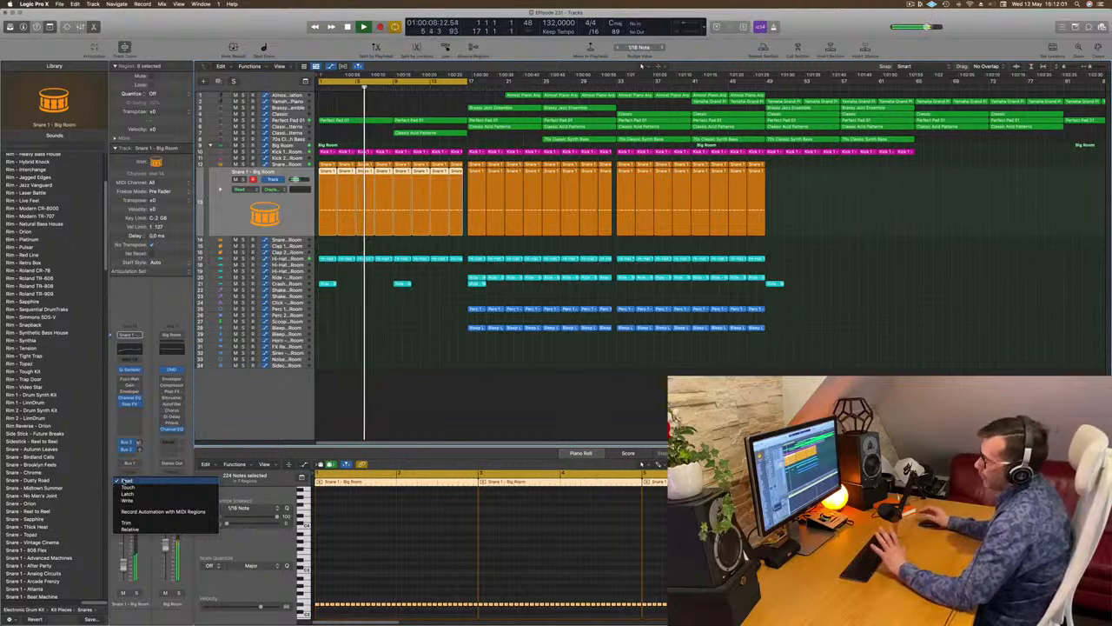
{"action": "left_click", "coordinate": [126, 481]}
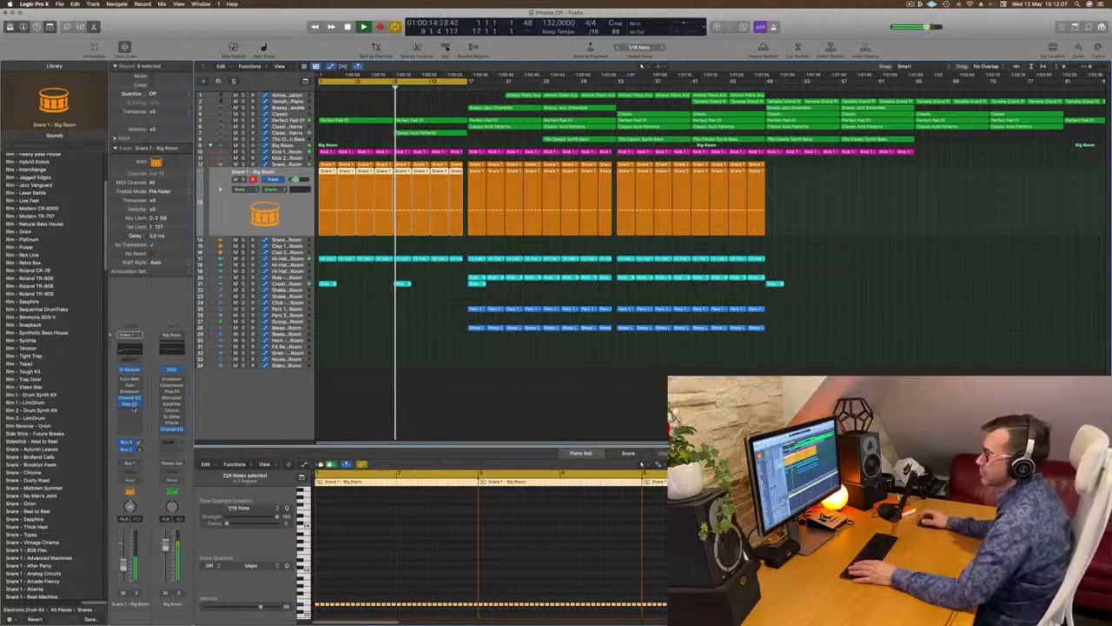
On the duplicated Classic Acid Patterns track, turn off the Channel EQ low cut and raise the cutoff automation at bar 17
{"action": "left_click", "coordinate": [295, 133]}
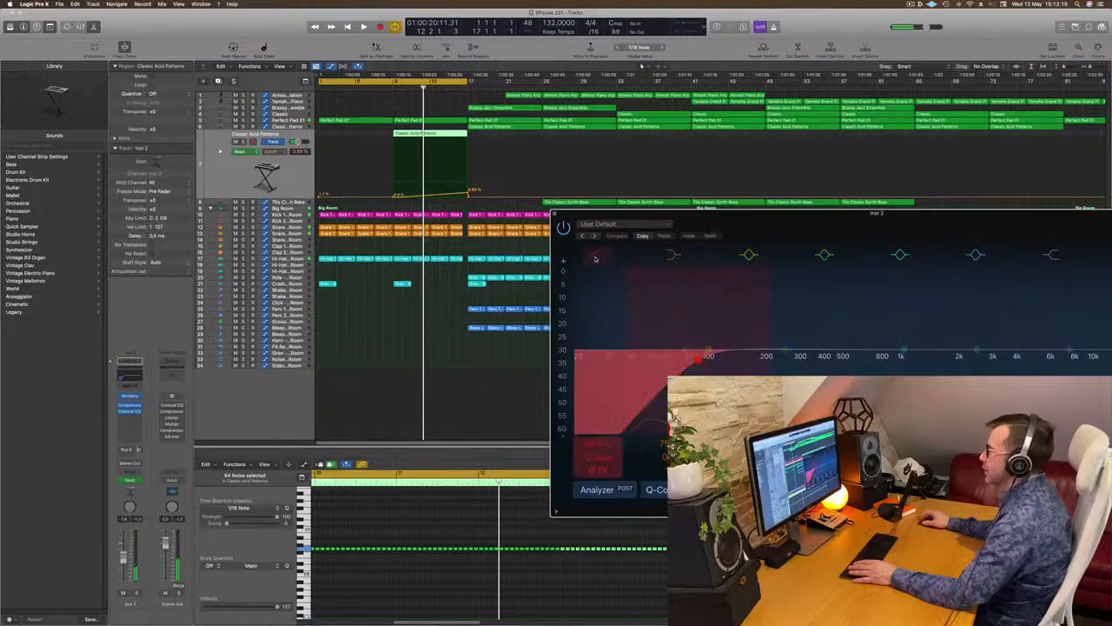
{"action": "left_click", "coordinate": [596, 255]}
{"action": "key", "text": "space"}
{"action": "left_click", "coordinate": [391, 88]}
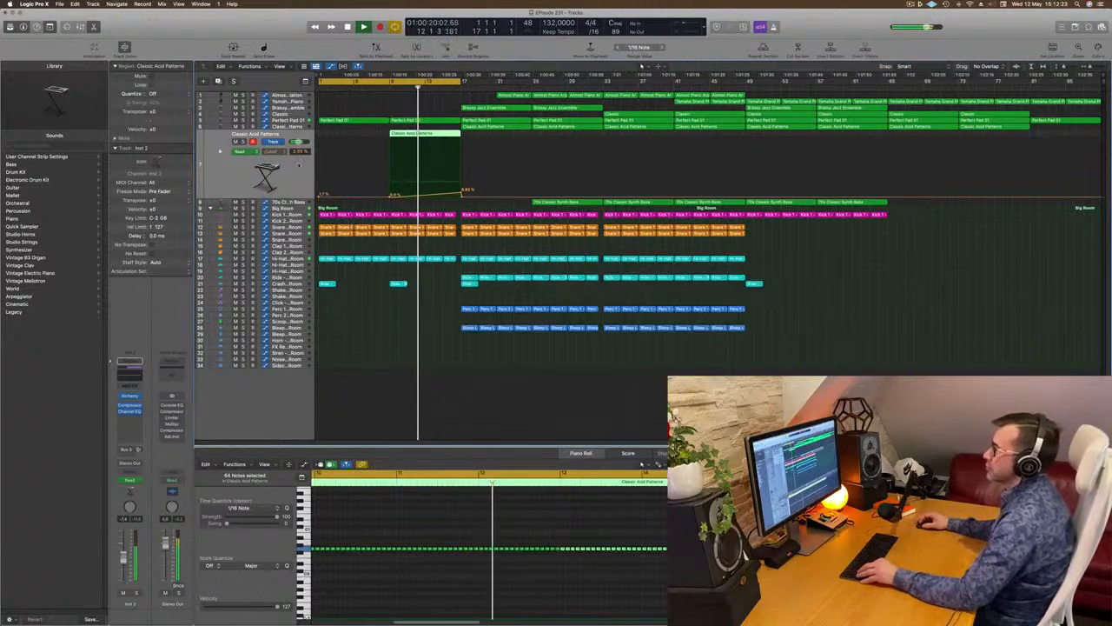
{"action": "left_click_drag", "start_coordinate": [463, 193], "coordinate": [462, 191]}
{"action": "key", "text": "Return"}
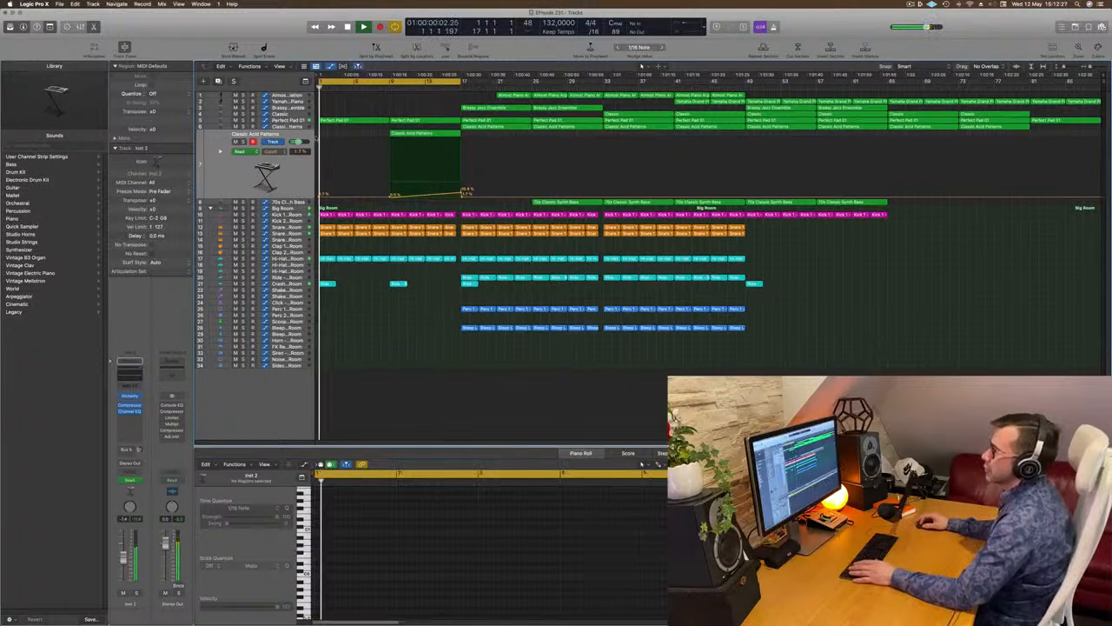
Add a drop in the Perfect Pad 01 cutoff automation at bar 9, so the rise restarts from a lower value
{"action": "left_click", "coordinate": [298, 120]}
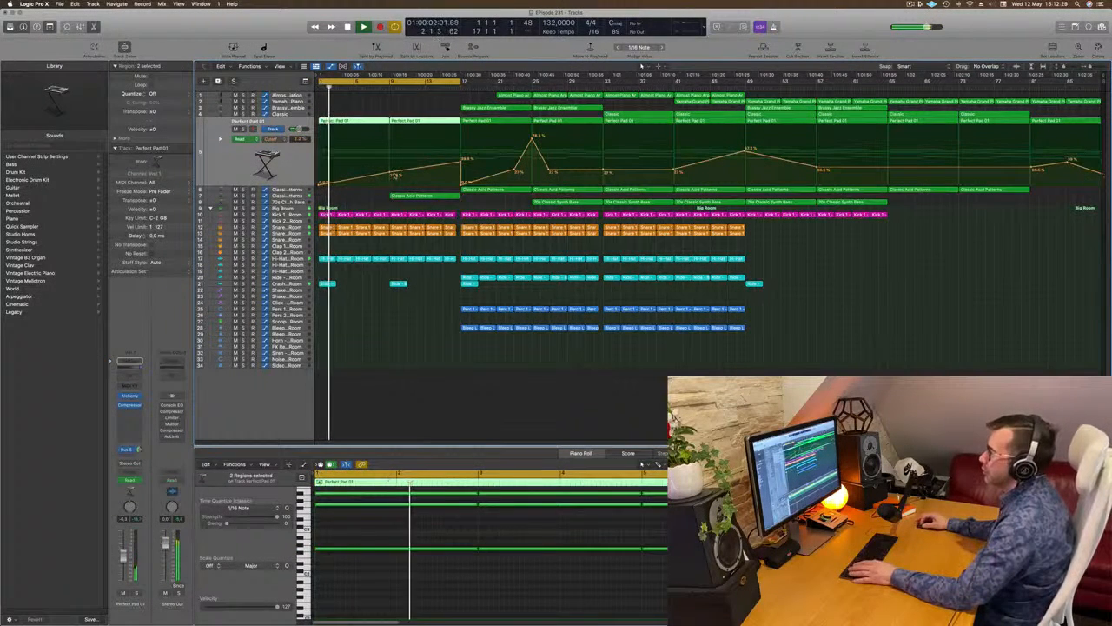
{"action": "left_click", "coordinate": [394, 175]}
{"action": "left_click_drag", "start_coordinate": [394, 174], "coordinate": [392, 178]}
Open the Perfect Pad 01 Compressor, examine its meter during playback, and close it
{"action": "left_click", "coordinate": [124, 385]}
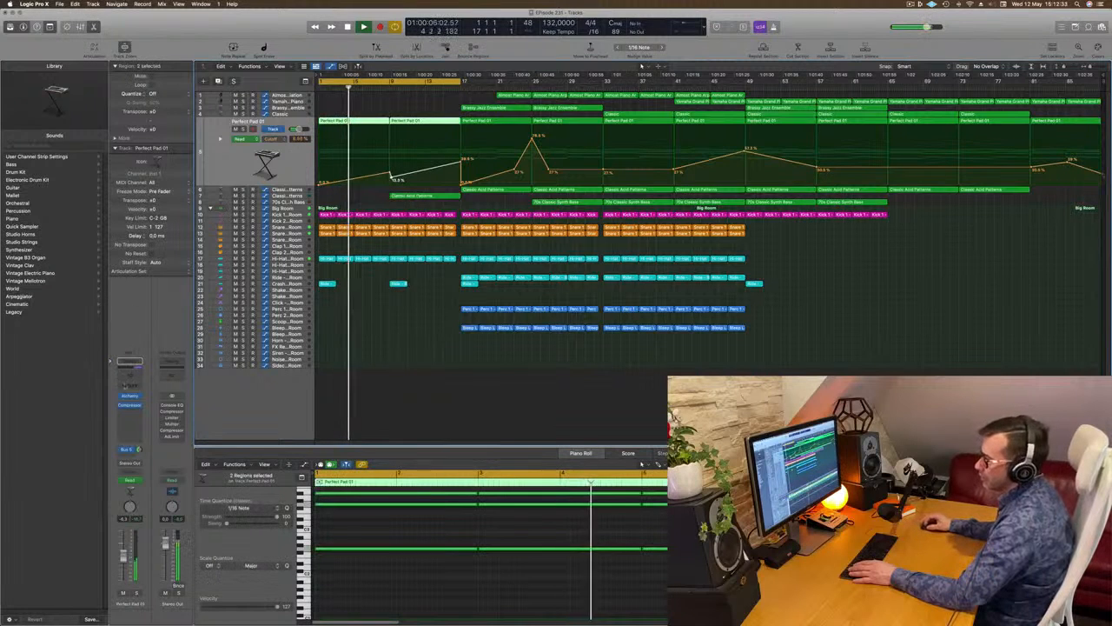
{"action": "left_click", "coordinate": [130, 405]}
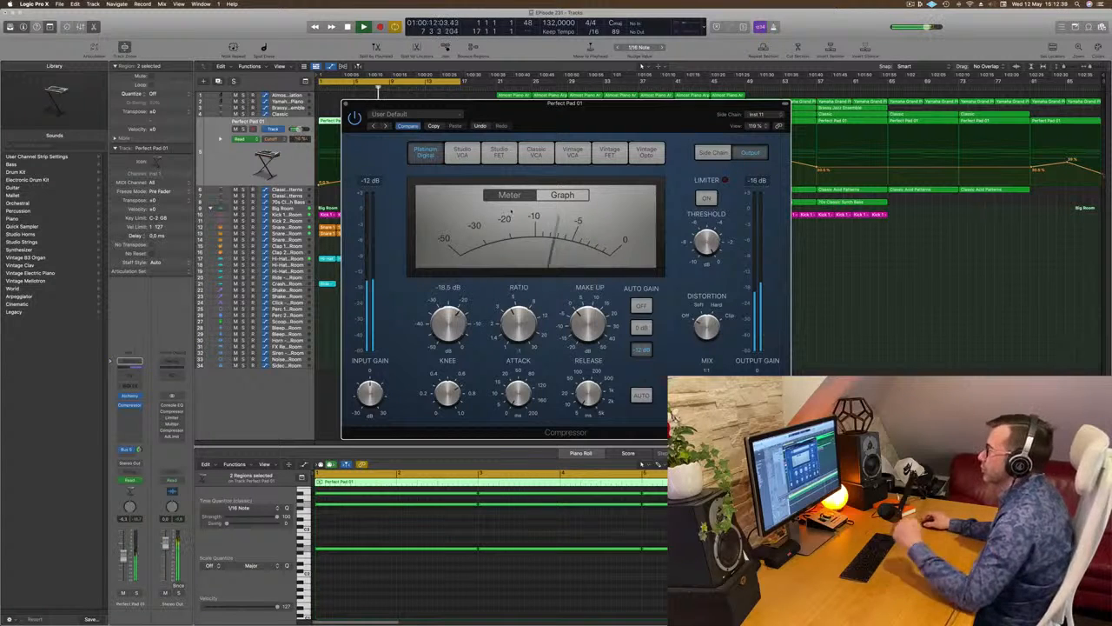
{"action": "left_click", "coordinate": [345, 104]}
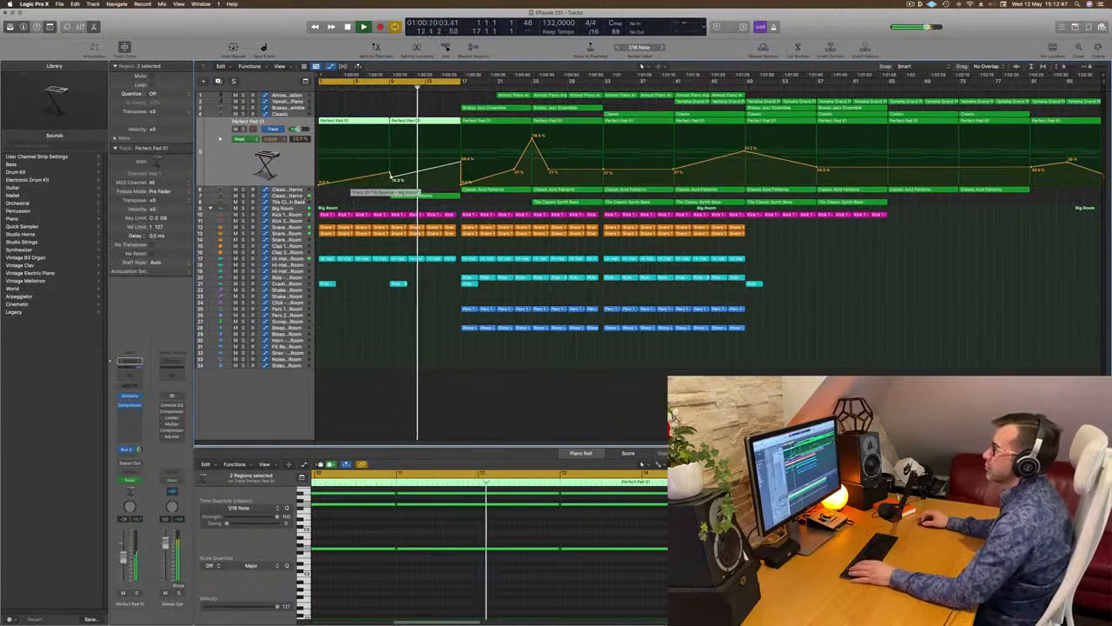
Select the Classic Acid Patterns region at bar 9 and replay the intro from the start to review it
{"action": "left_click", "coordinate": [420, 196]}
{"action": "key", "text": "Return"}
{"action": "scroll", "coordinate": [441, 181], "scroll_direction": "up", "scroll_amount": 5}
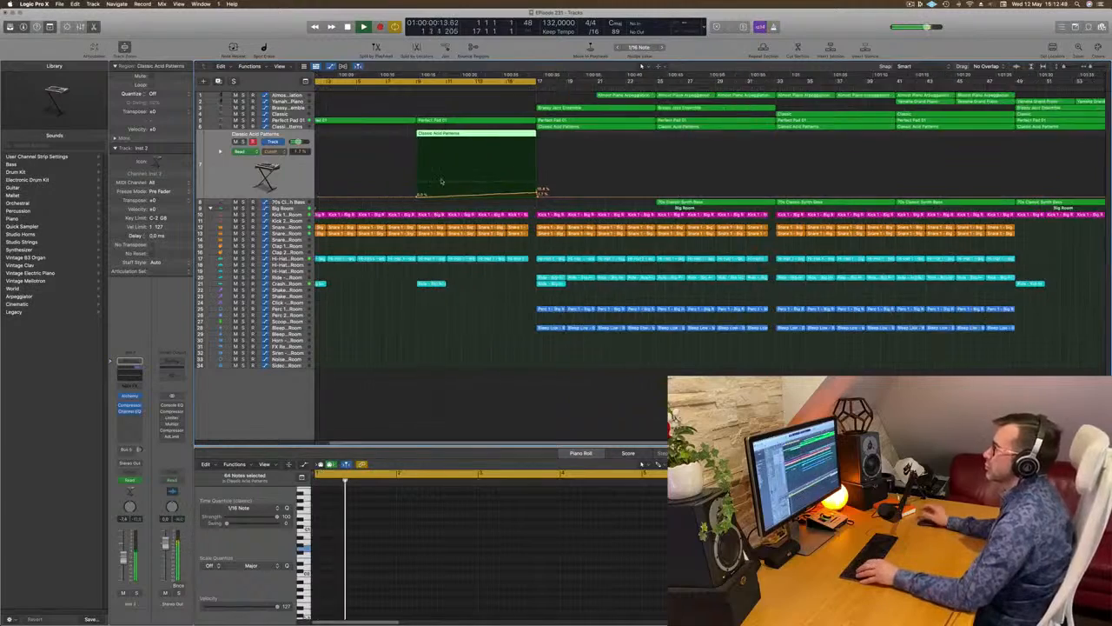
{"action": "scroll", "coordinate": [442, 181], "scroll_direction": "down", "scroll_amount": 3}
{"action": "scroll", "coordinate": [442, 181], "scroll_direction": "down", "scroll_amount": 1}
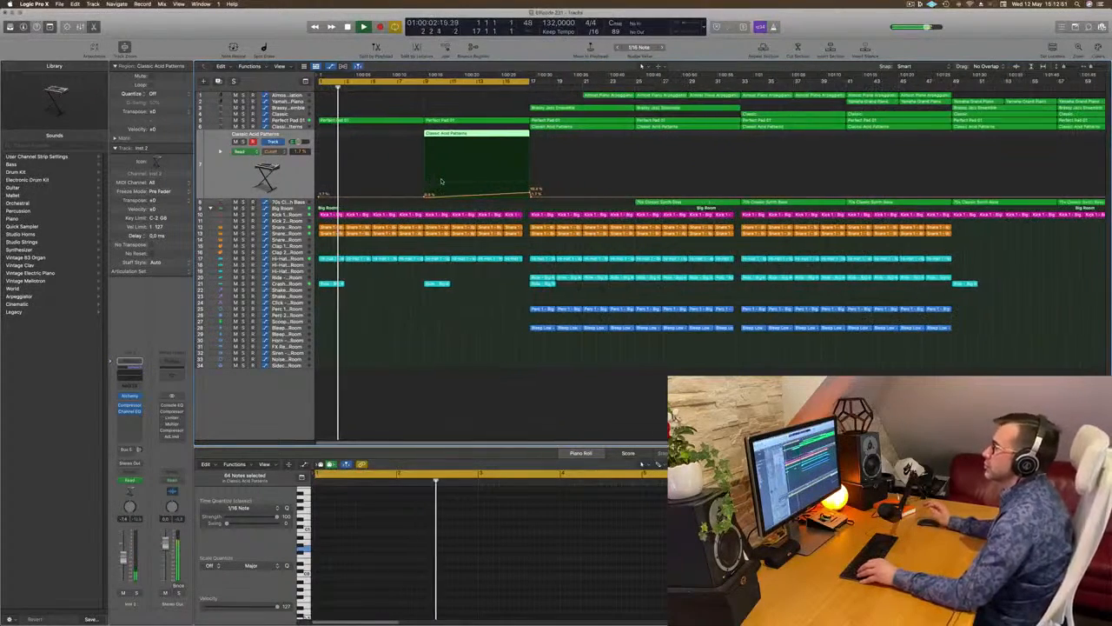
{"action": "scroll", "coordinate": [441, 180], "scroll_direction": "down", "scroll_amount": 1}
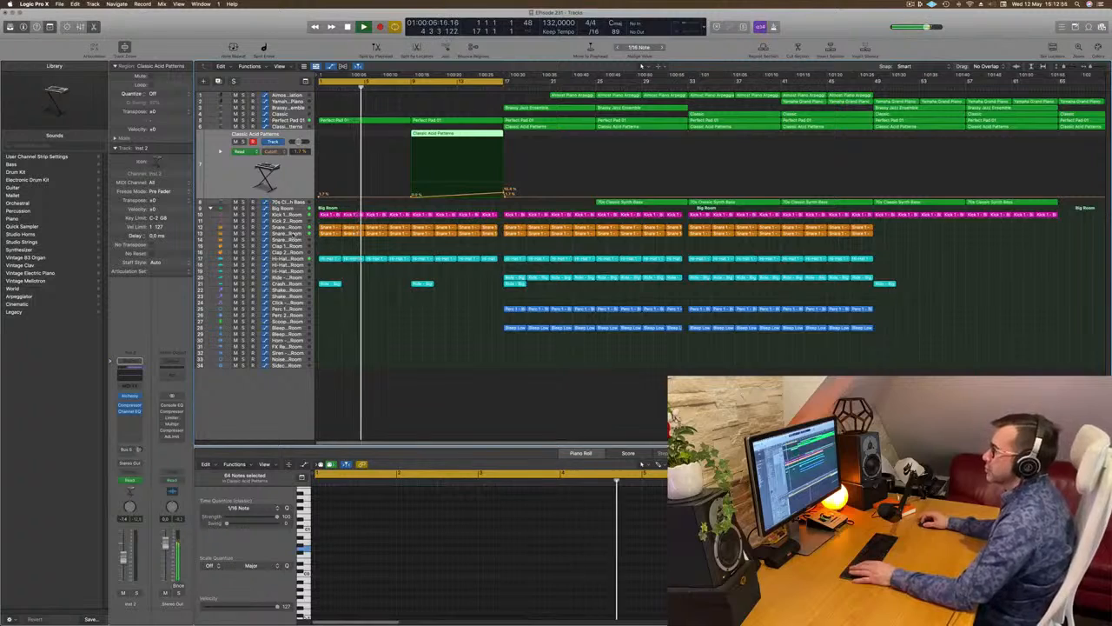
Open the Step FX plug-in on the Snare 1 track and set the track's automation mode to Touch
{"action": "left_click", "coordinate": [271, 220]}
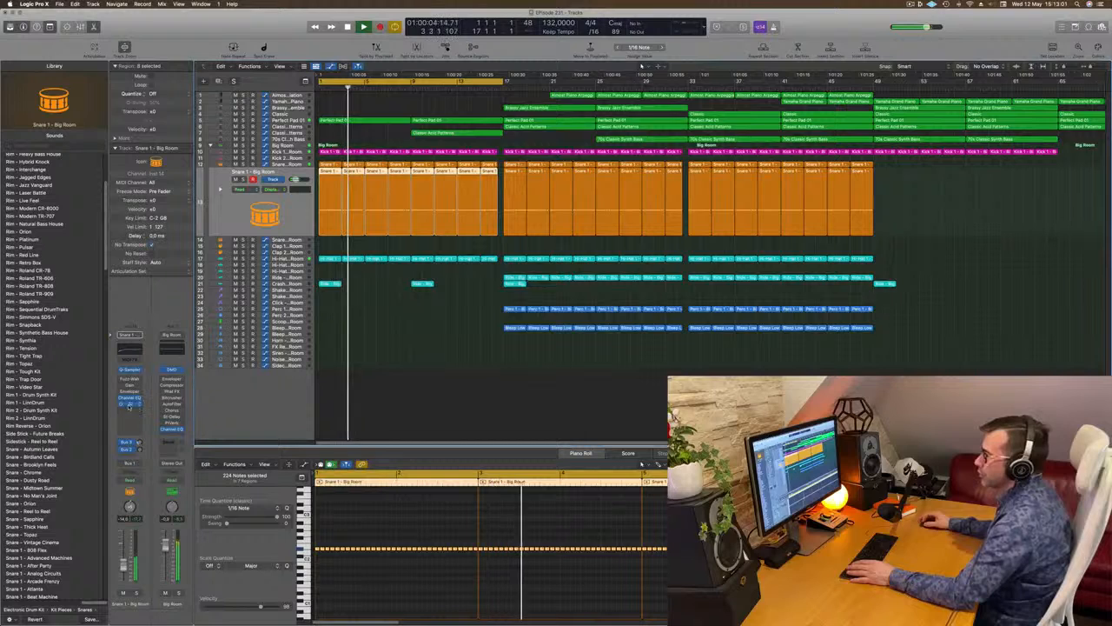
{"action": "left_click", "coordinate": [129, 405]}
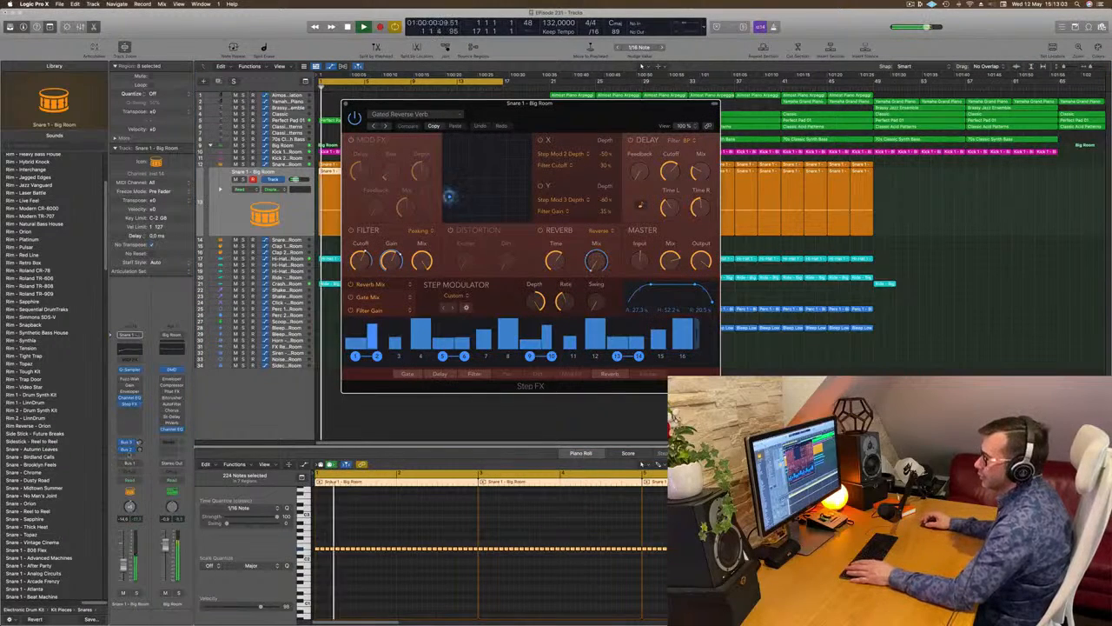
{"action": "left_click", "coordinate": [128, 479]}
{"action": "left_click", "coordinate": [128, 488]}
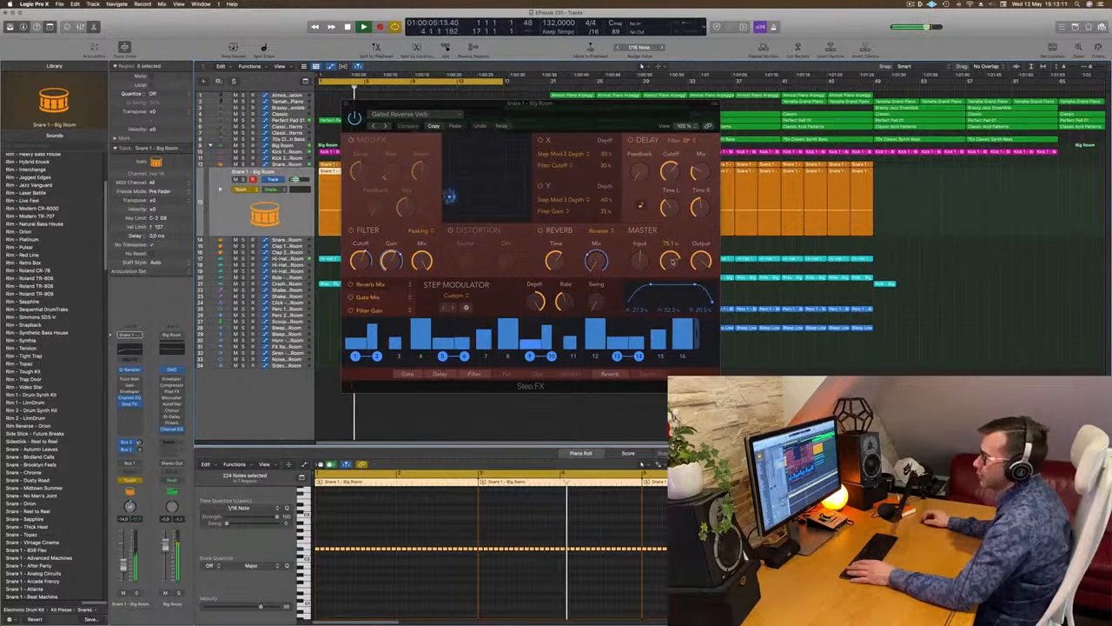
Record a change of the Step FX master mix on Snare 1 during playback, close the plug-in, and stop playback
{"action": "left_click_drag", "start_coordinate": [673, 261], "coordinate": [672, 249]}
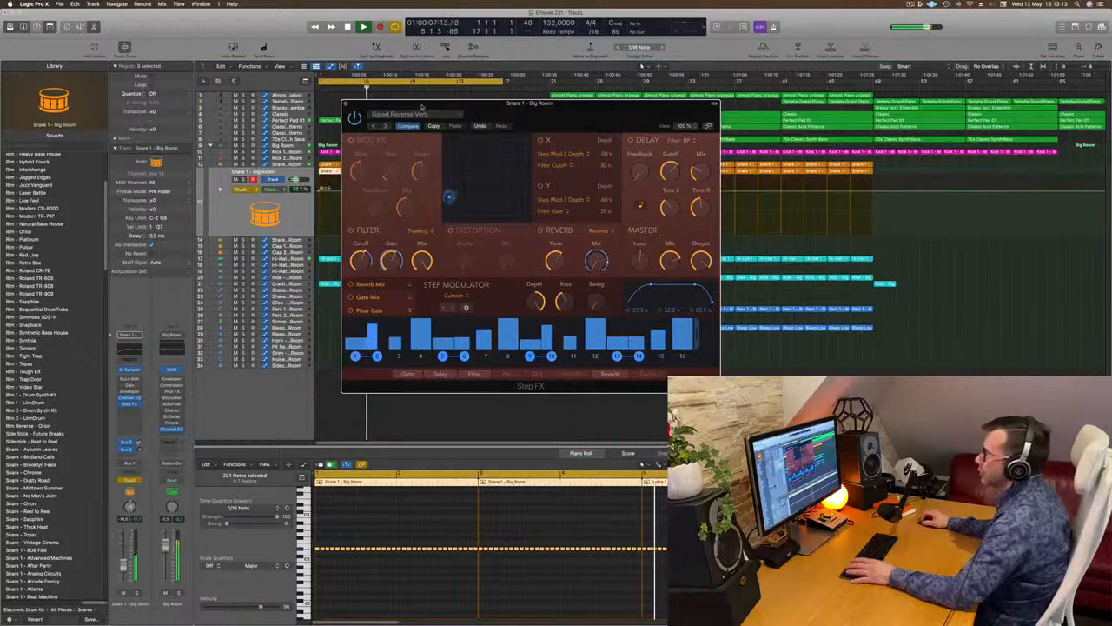
{"action": "left_click", "coordinate": [345, 105]}
{"action": "key", "text": "space"}
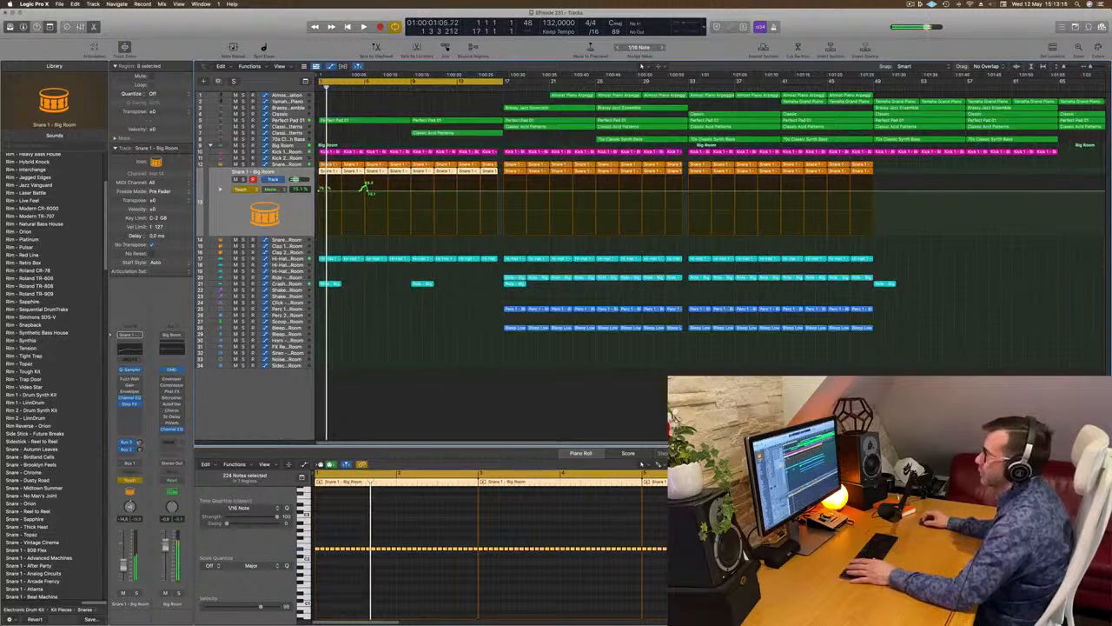
Clean up the recorded Snare 1 mix automation, raise its starting point to 100%, and set the automation mode to Read
{"action": "left_click_drag", "start_coordinate": [368, 190], "coordinate": [318, 190]}
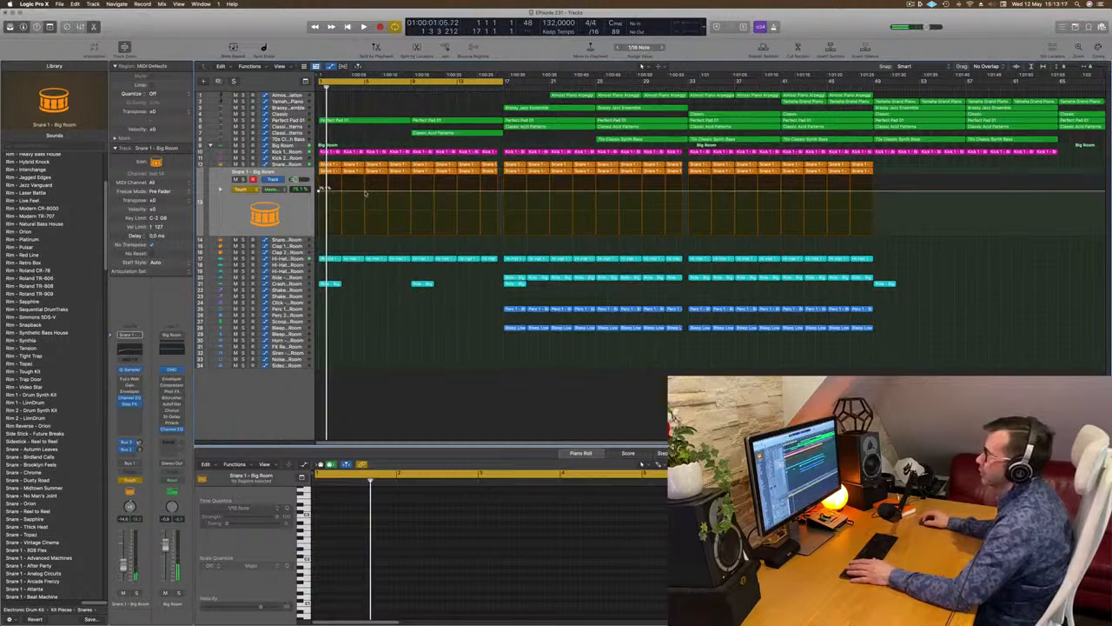
{"action": "left_click_drag", "start_coordinate": [319, 189], "coordinate": [319, 176]}
{"action": "left_click", "coordinate": [240, 188]}
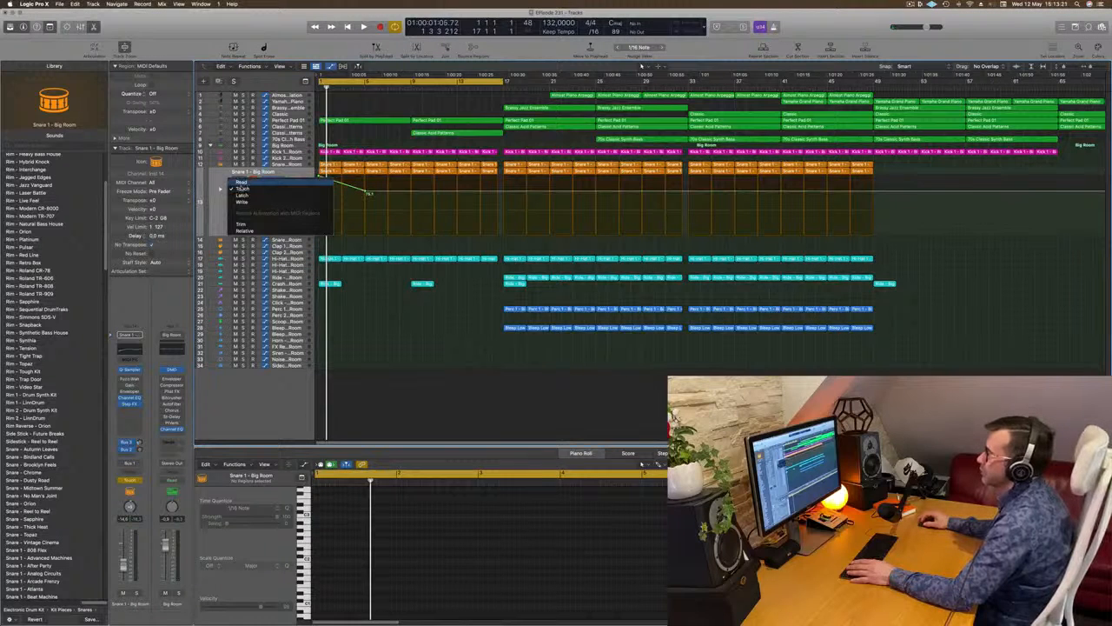
{"action": "left_click", "coordinate": [241, 183]}
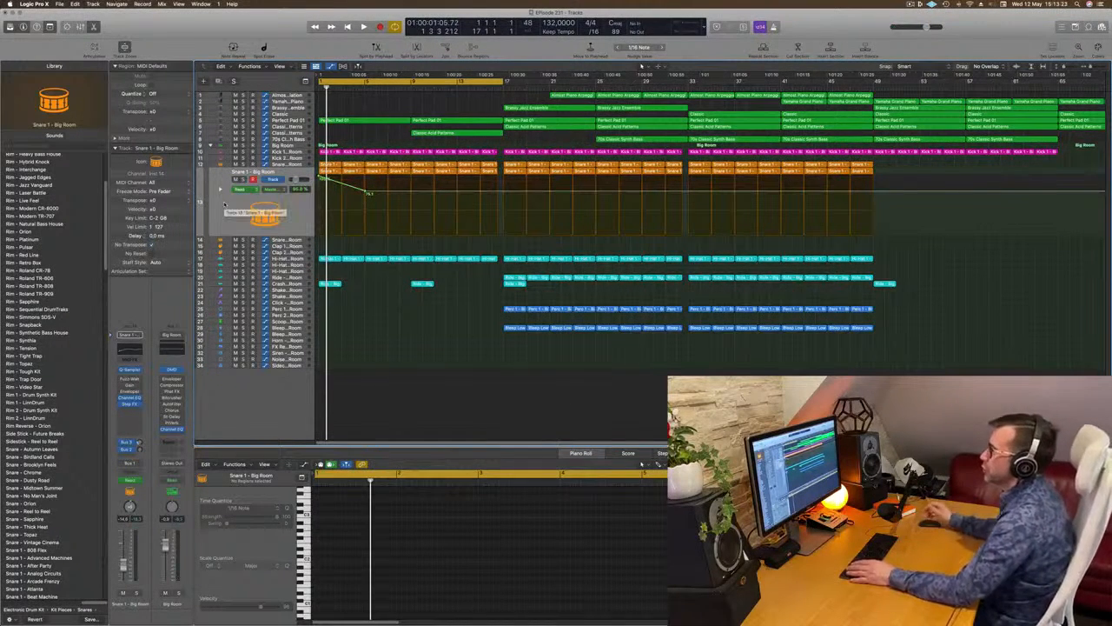
Try a dip to about 60% at bar 5 and a rise back to 100% at bar 9 in the Snare 1 mix automation
{"action": "key", "text": "space"}
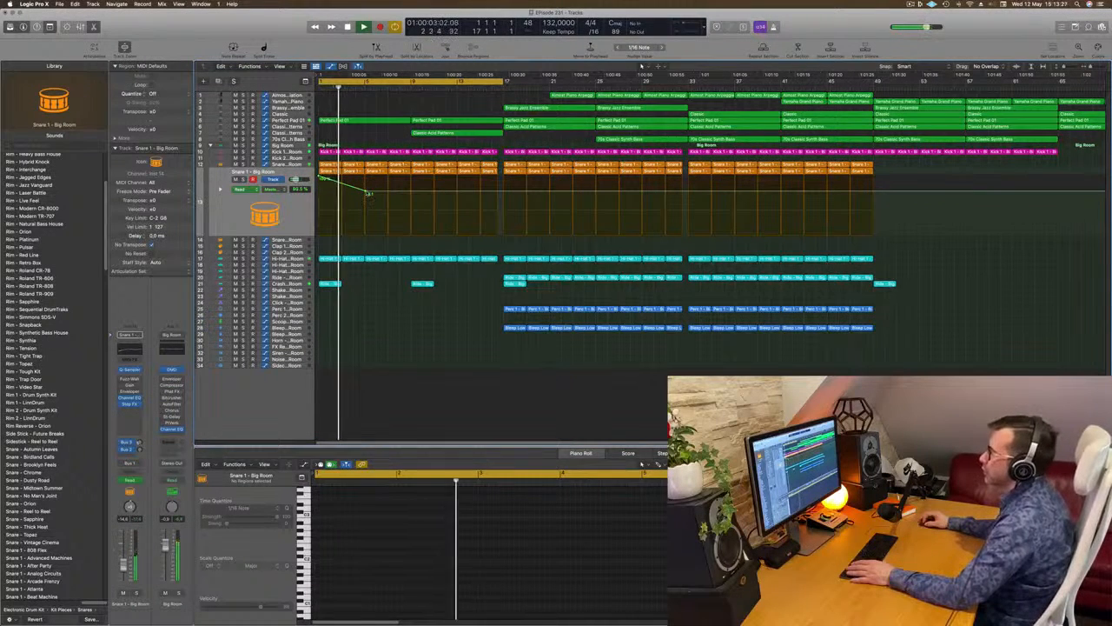
{"action": "left_click_drag", "start_coordinate": [369, 193], "coordinate": [369, 200]}
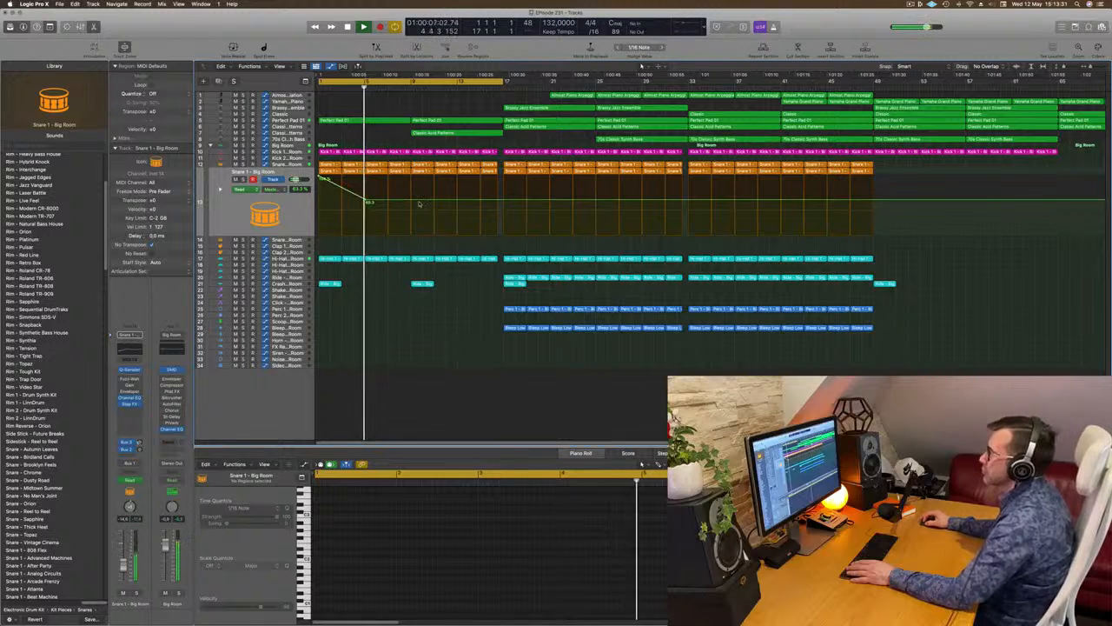
{"action": "left_click_drag", "start_coordinate": [412, 202], "coordinate": [415, 178]}
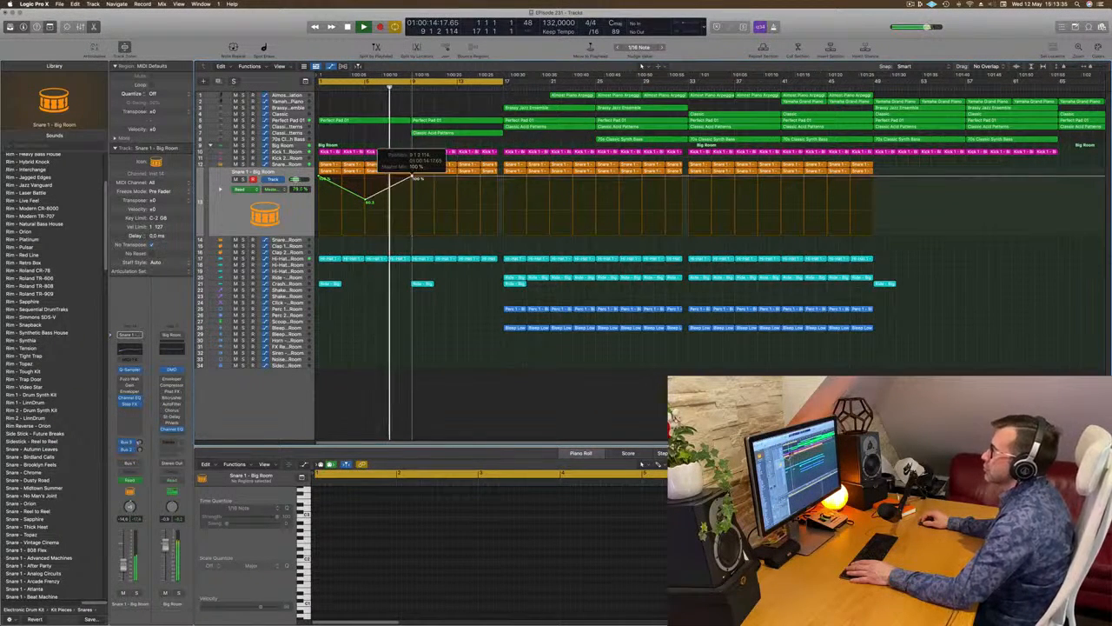
Remove the bar 5 point from the Snare 1 mix automation and lower the bar 9 point to about 48%
{"action": "key", "text": "Return"}
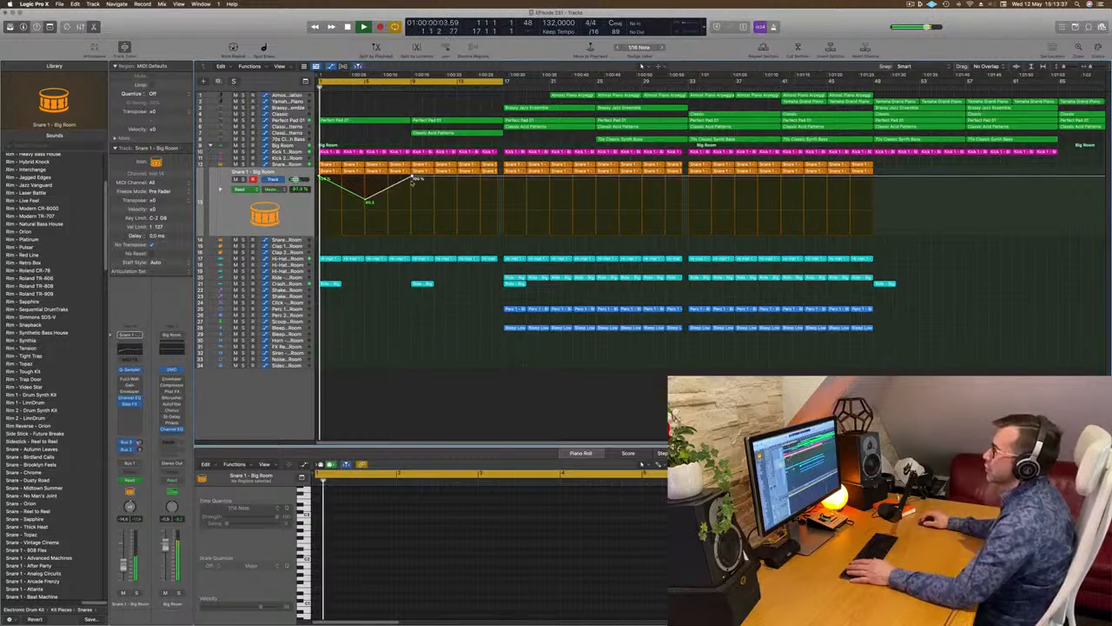
{"action": "double_click", "coordinate": [366, 199]}
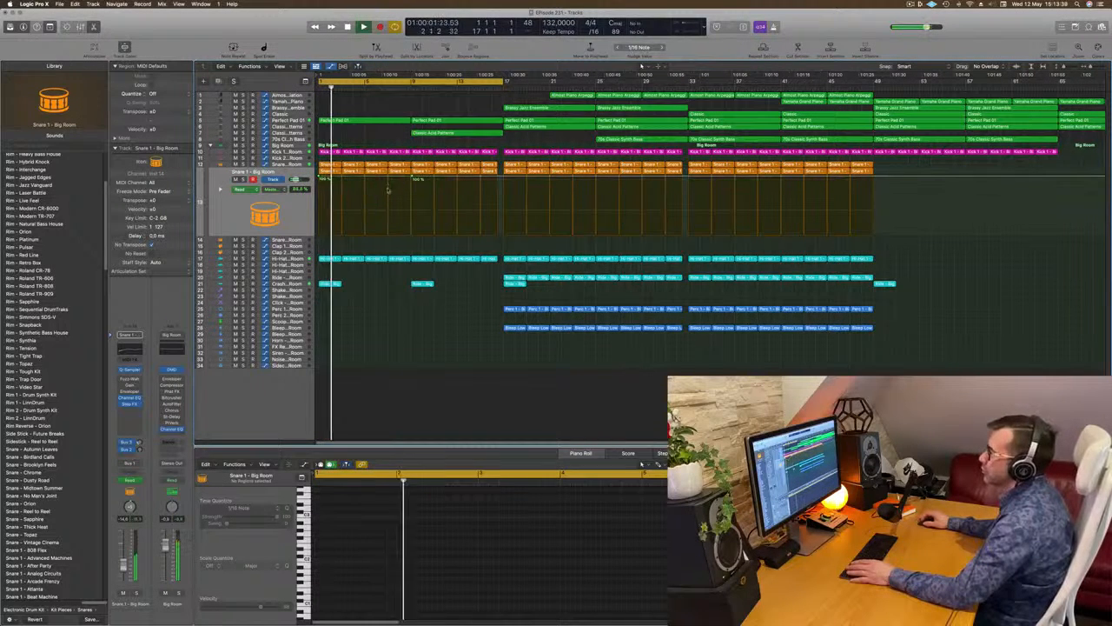
{"action": "left_click_drag", "start_coordinate": [412, 176], "coordinate": [414, 209]}
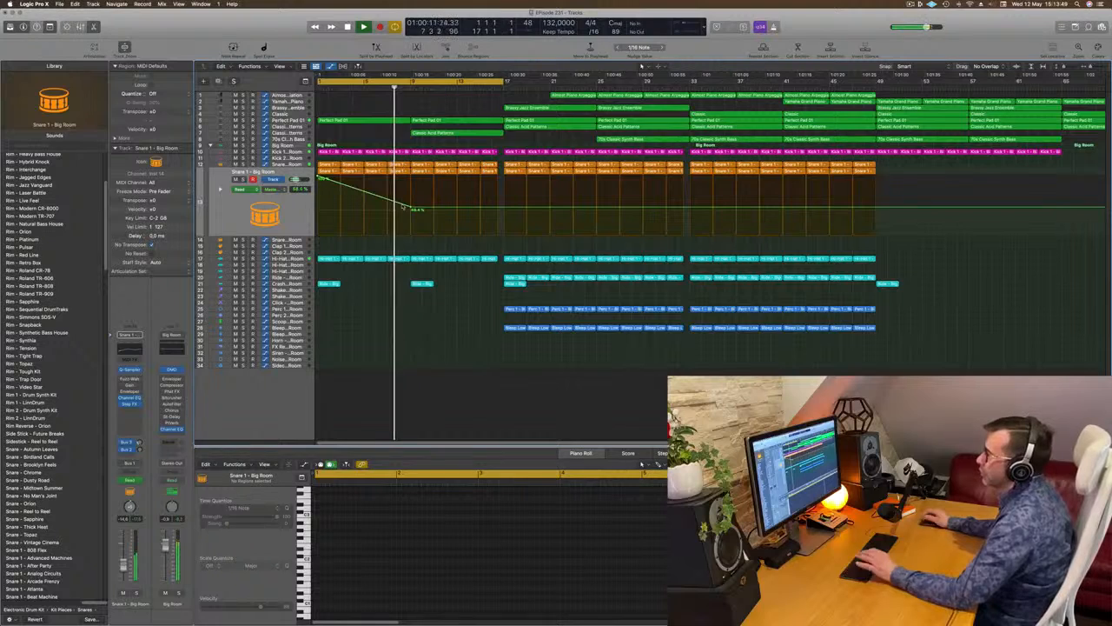
Add an abrupt jump to 81.1% at bar 9 in the Snare 1 mix automation
{"action": "key", "text": "super+Right"}
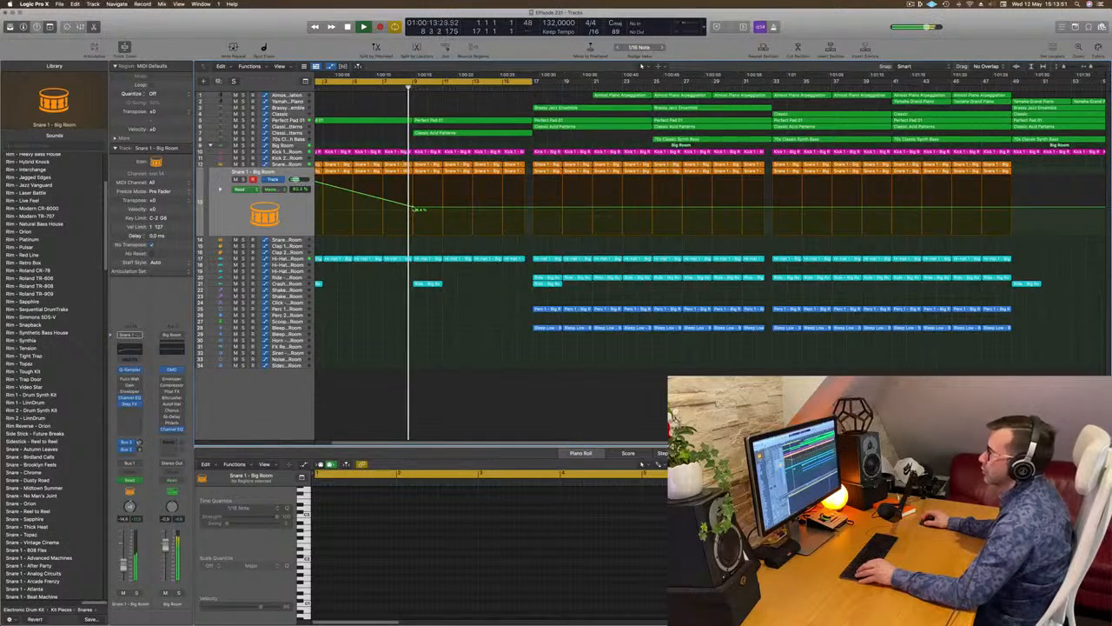
{"action": "key", "text": "super+Right"}
{"action": "left_click_drag", "start_coordinate": [408, 207], "coordinate": [408, 188]}
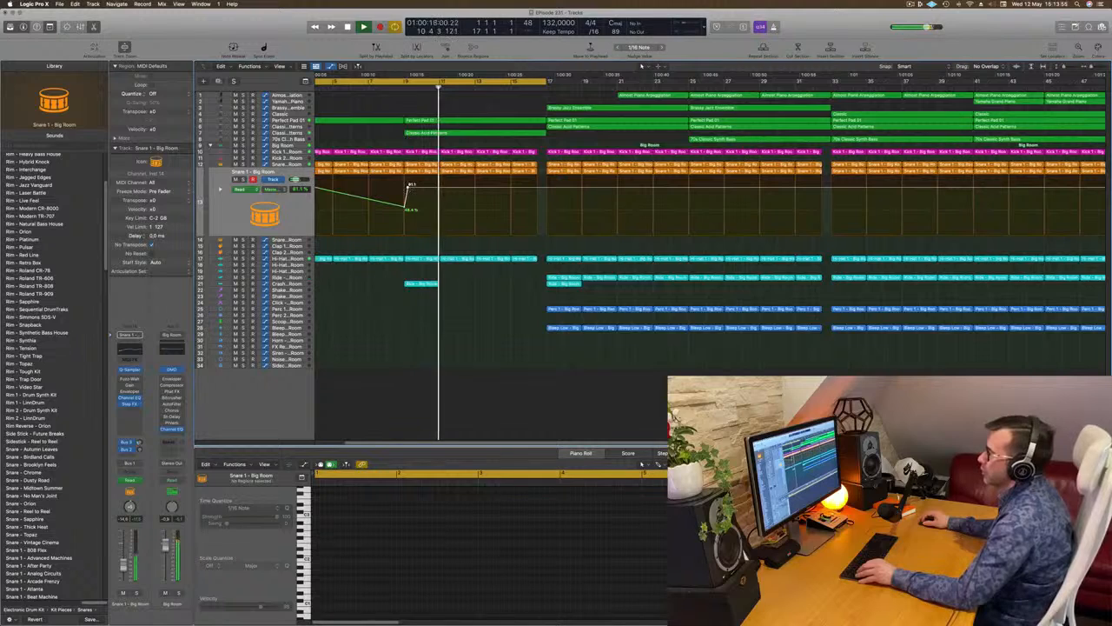
{"action": "key", "text": "super+Left"}
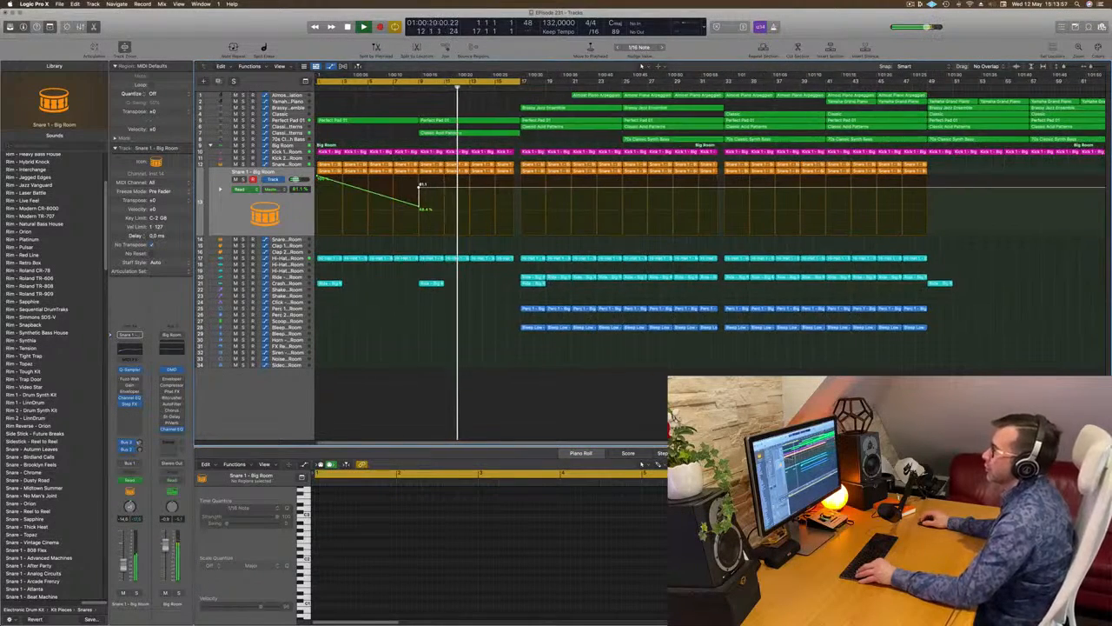
{"action": "key", "text": "super+Left"}
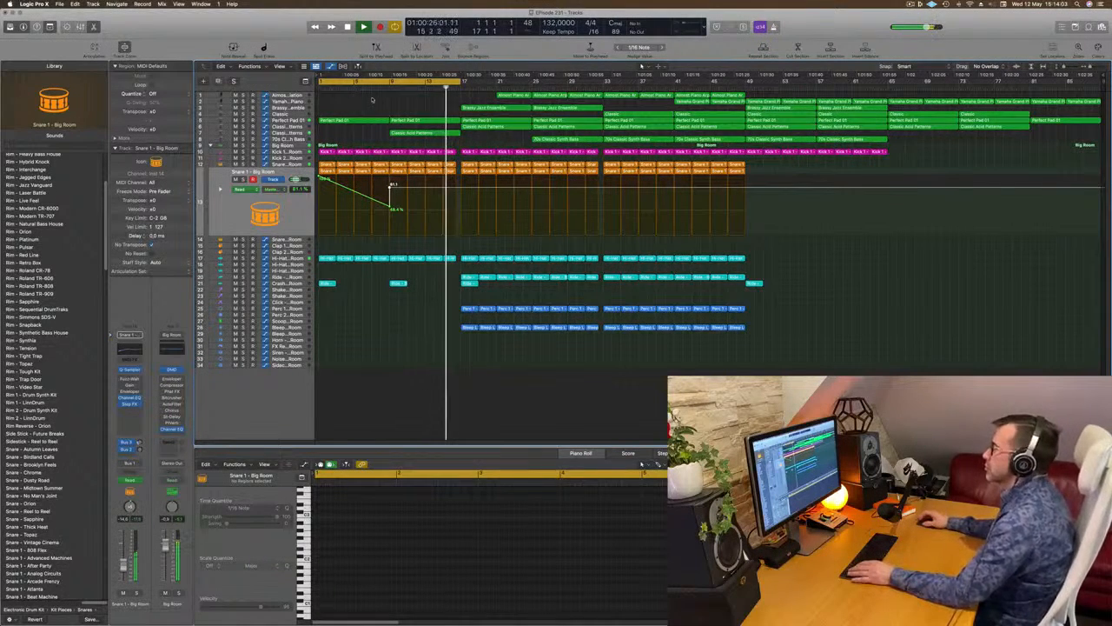
Set the cycle range to bars 9 to 17 and repeat that section of the arrangement twice
{"action": "left_click", "coordinate": [406, 85]}
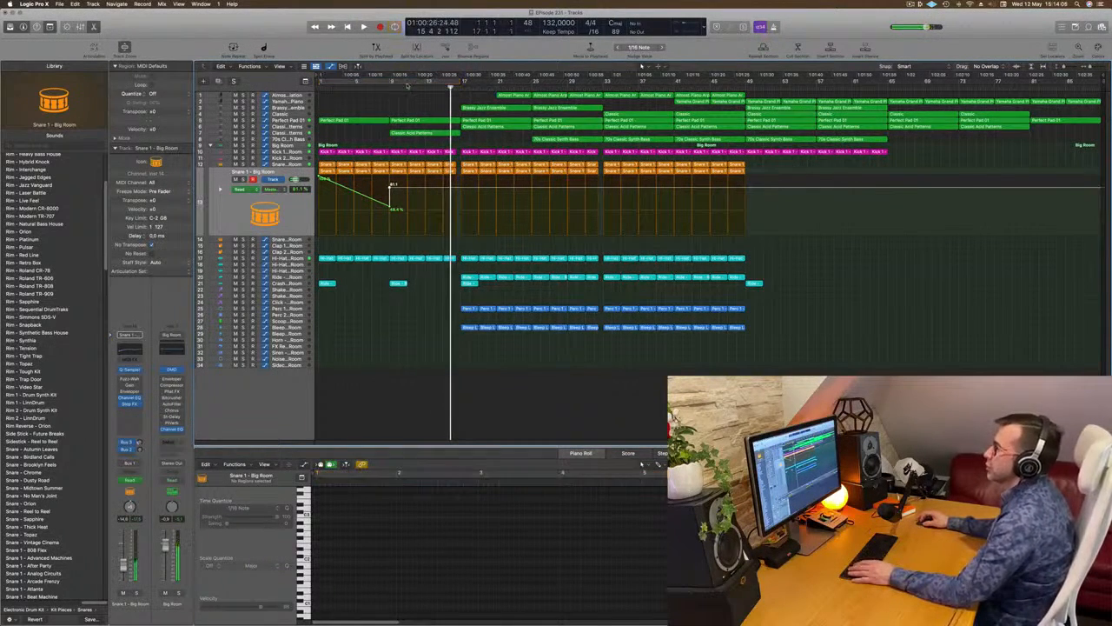
{"action": "left_click_drag", "start_coordinate": [393, 84], "coordinate": [450, 89]}
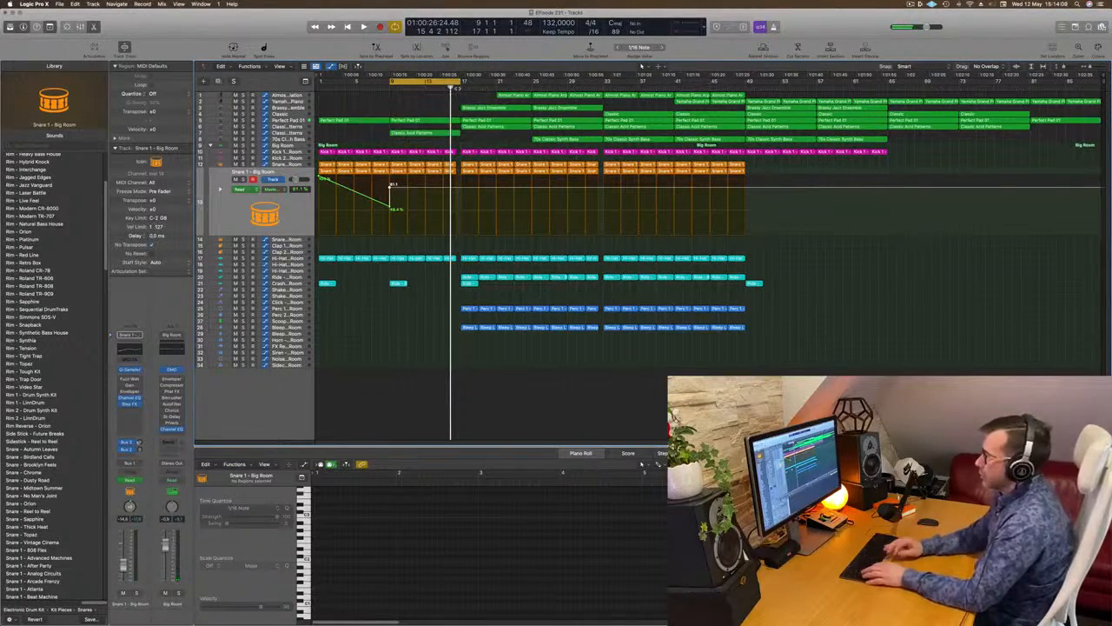
{"action": "left_click", "coordinate": [382, 119]}
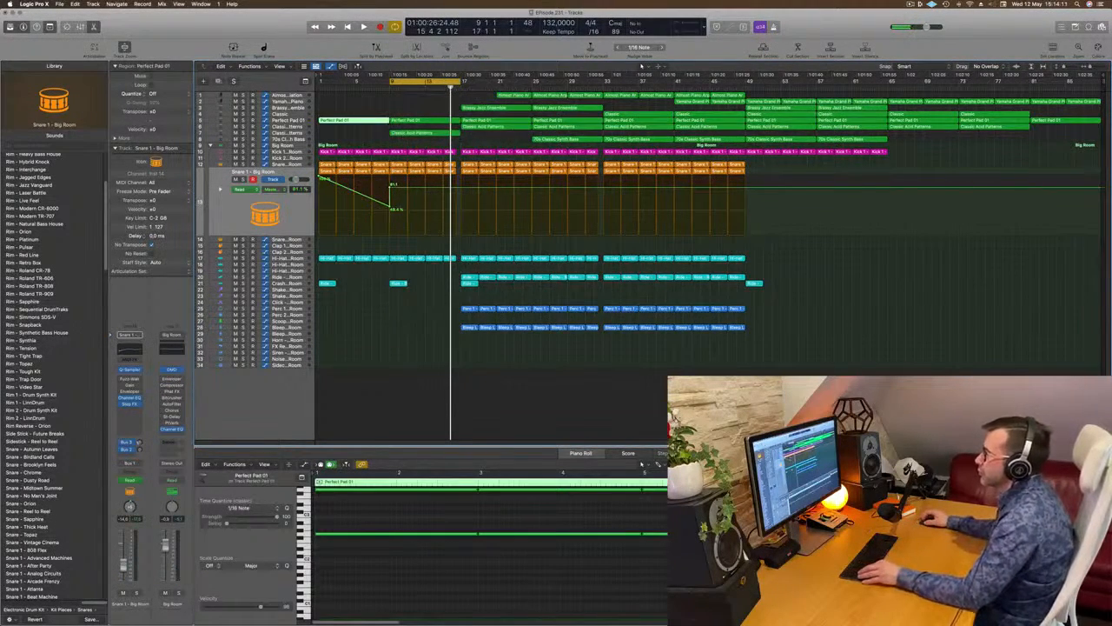
{"action": "key", "text": "super+Right"}
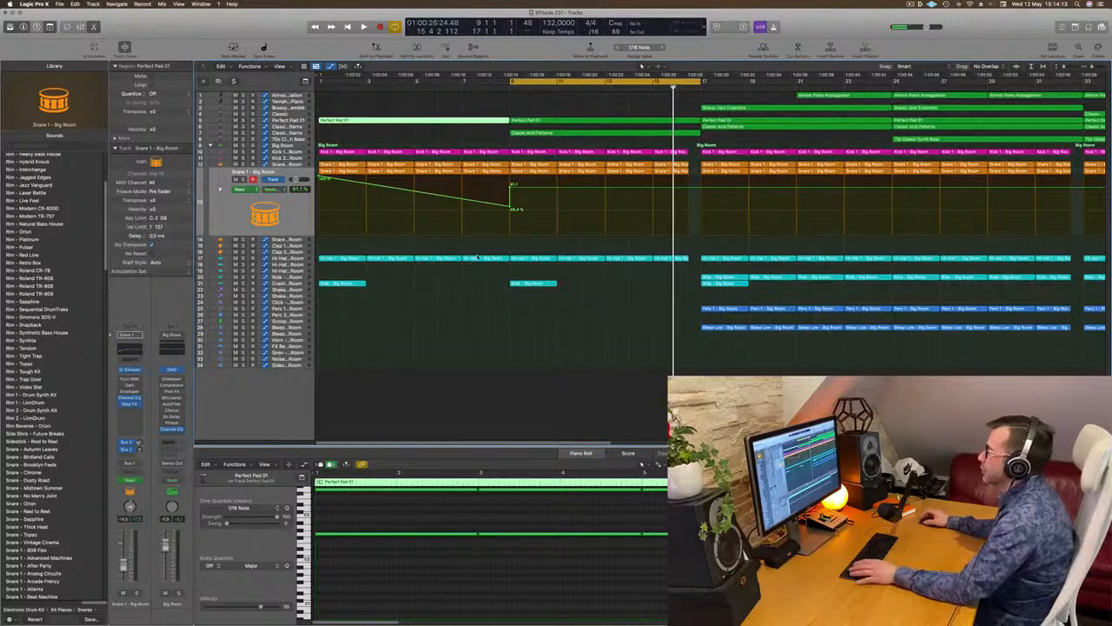
{"action": "key", "text": "super+Left"}
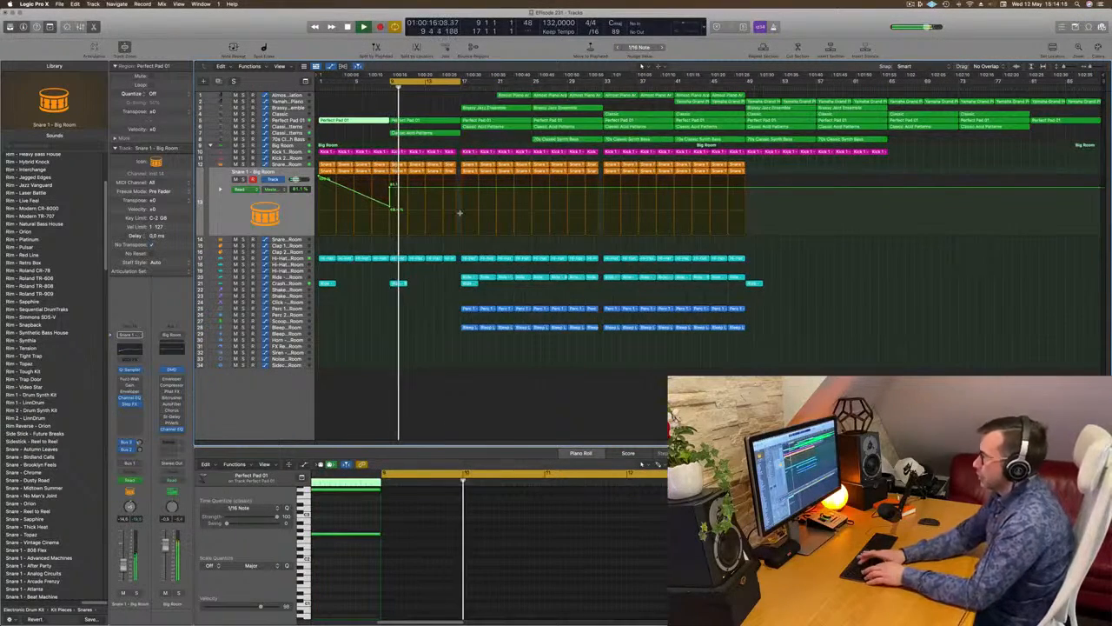
{"action": "key", "text": "ctrl+super+r"}
{"action": "key", "text": "ctrl+super+r"}
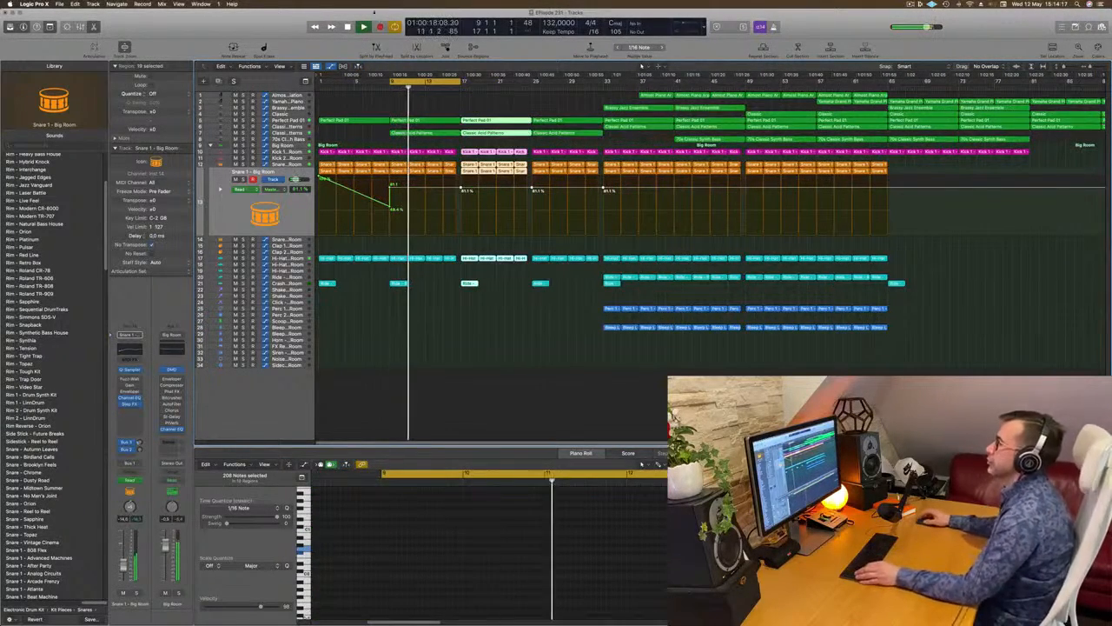
Extend the cycle to bar 25, and reshape the Classic Acid Patterns cutoff automation without the bar 17 drop, peaking at about 19% near bar 21
{"action": "left_click", "coordinate": [460, 105]}
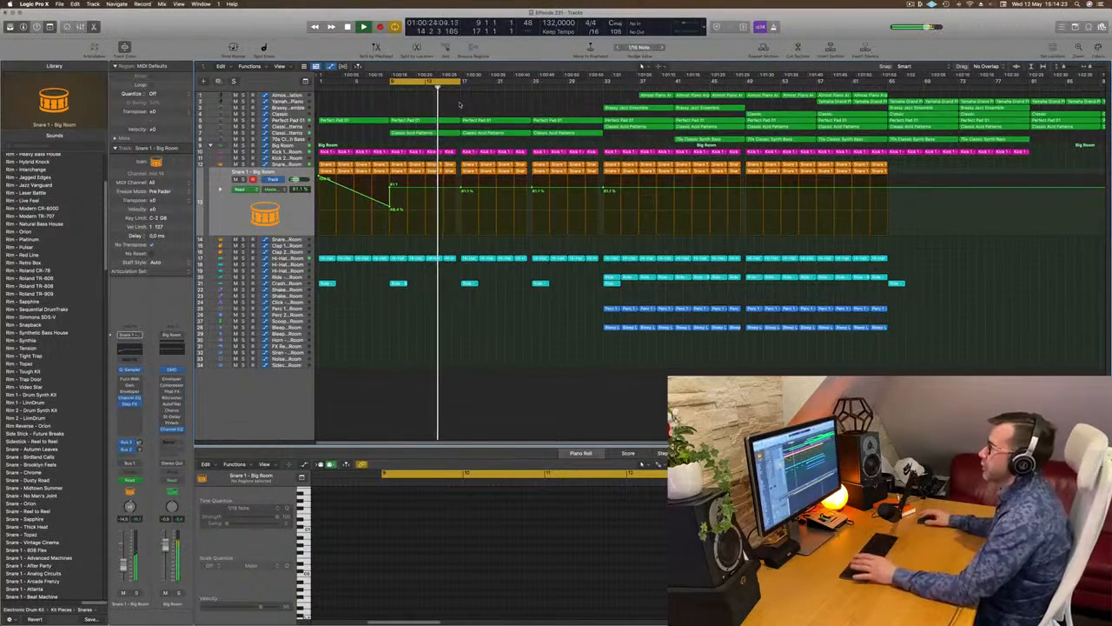
{"action": "scroll", "coordinate": [474, 192], "scroll_direction": "up", "scroll_amount": 4}
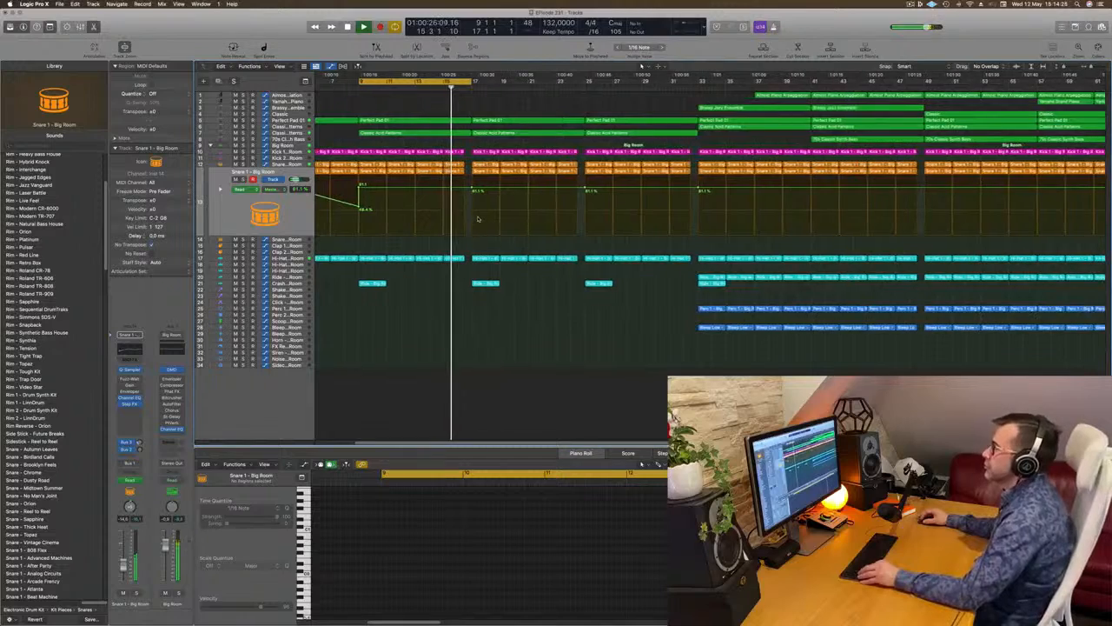
{"action": "scroll", "coordinate": [475, 192], "scroll_direction": "down", "scroll_amount": 3}
{"action": "scroll", "coordinate": [474, 192], "scroll_direction": "down", "scroll_amount": 3}
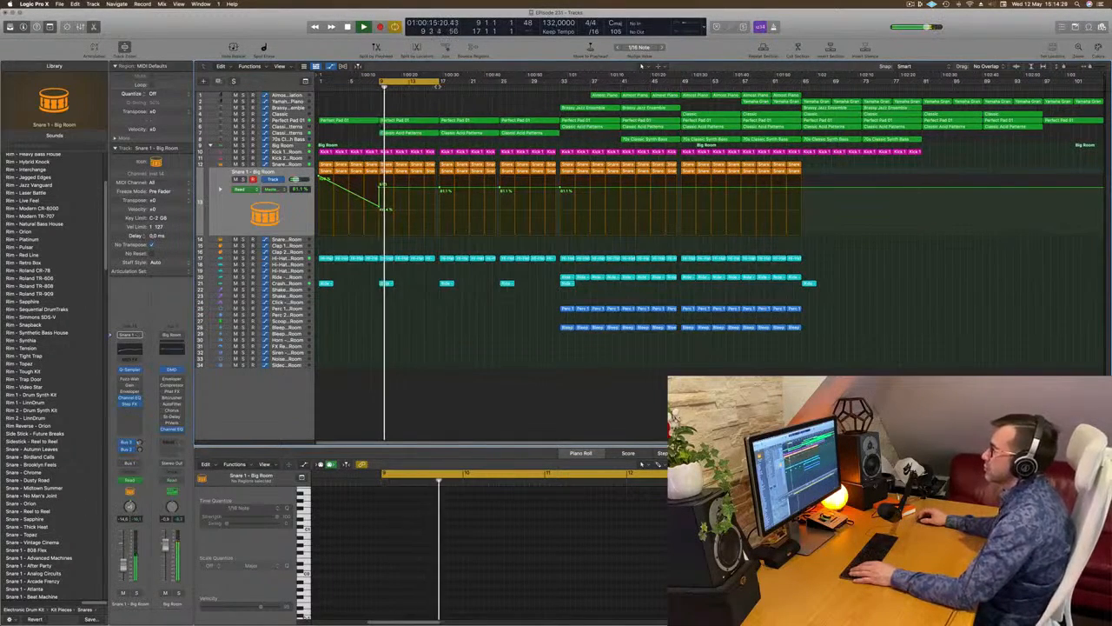
{"action": "left_click", "coordinate": [408, 132]}
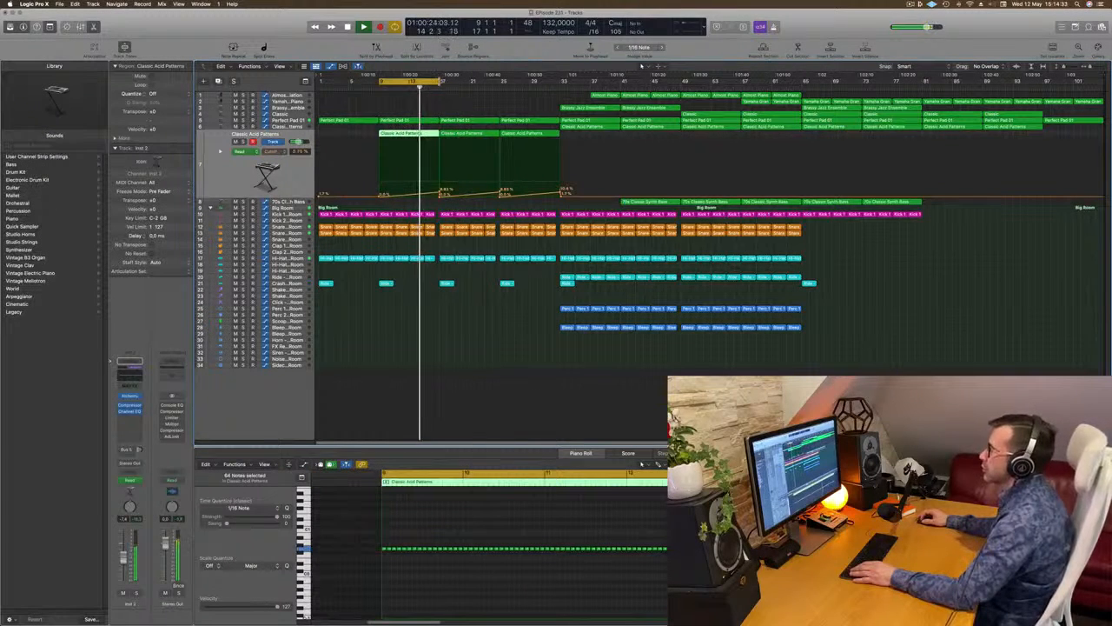
{"action": "left_click", "coordinate": [440, 199]}
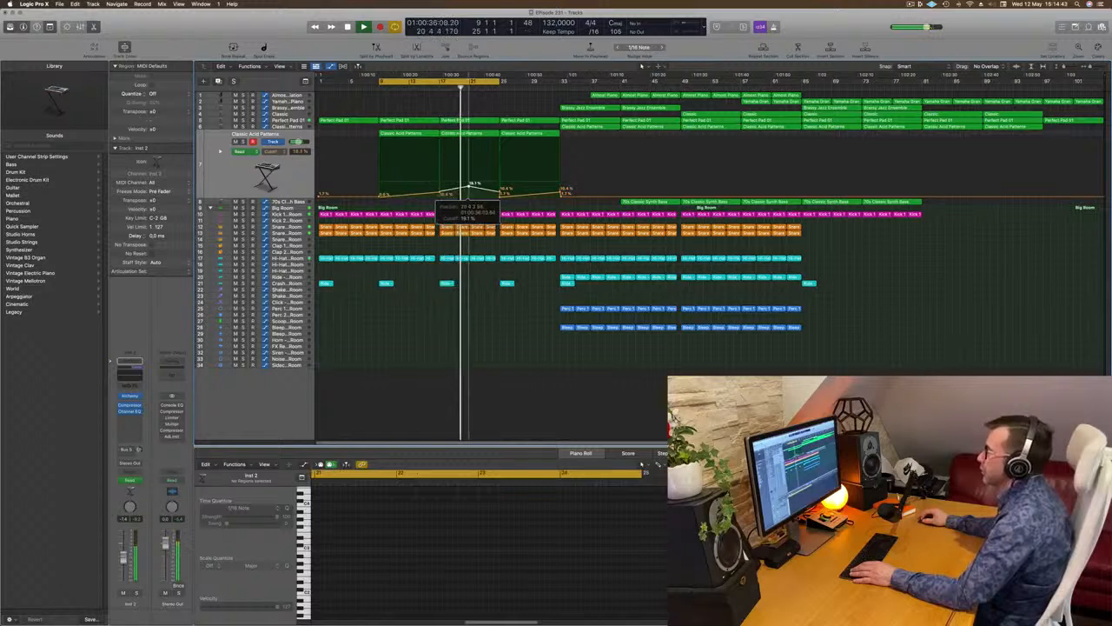
{"action": "key", "text": "space"}
{"action": "key", "text": "space"}
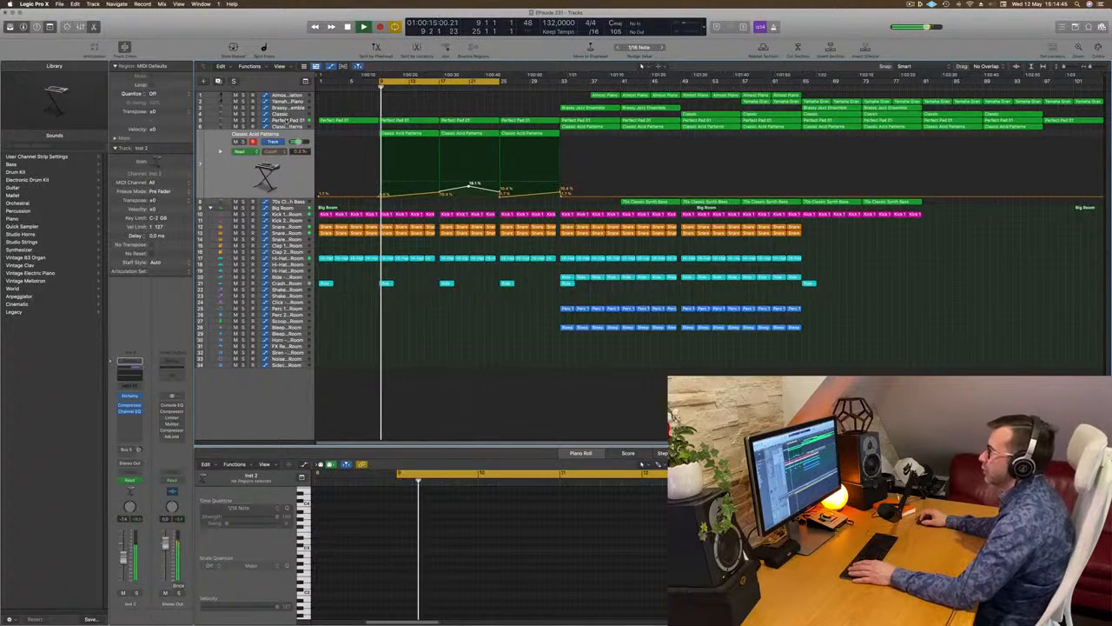
Remove the drop at bar 17 from the Perfect Pad 01 cutoff automation and add a slight dip near bar 21
{"action": "key", "text": "Up"}
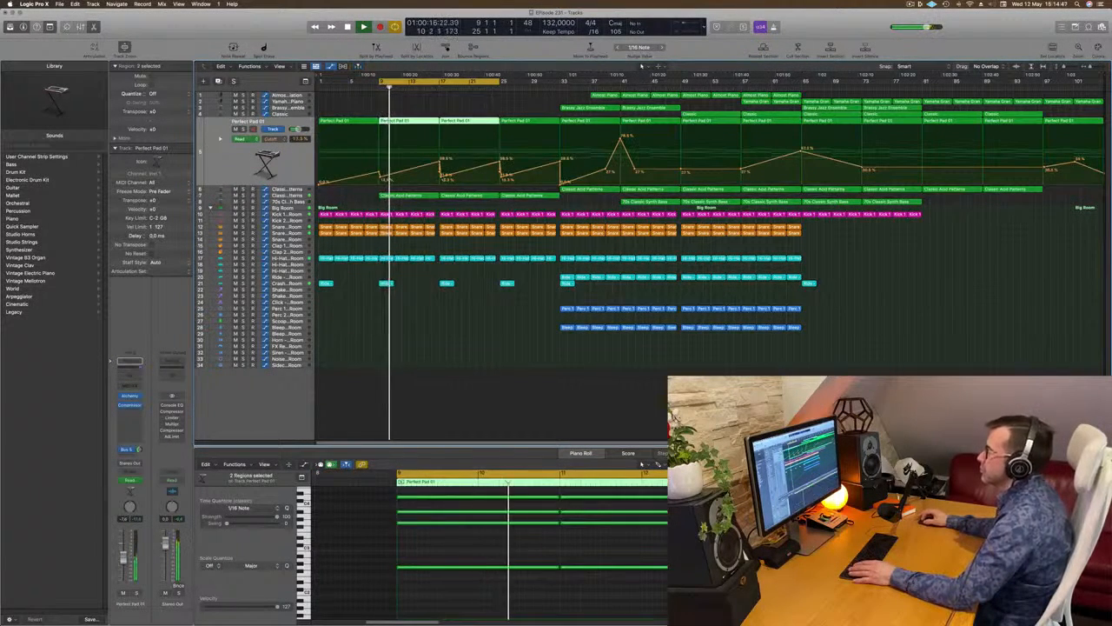
{"action": "left_click", "coordinate": [441, 175]}
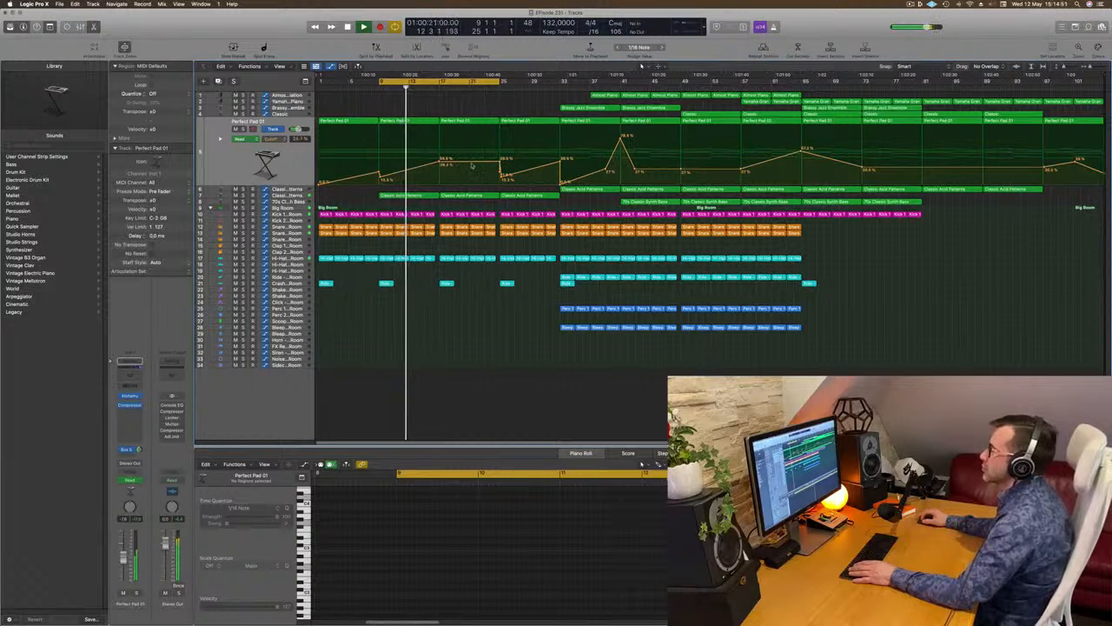
{"action": "left_click_drag", "start_coordinate": [476, 161], "coordinate": [475, 170]}
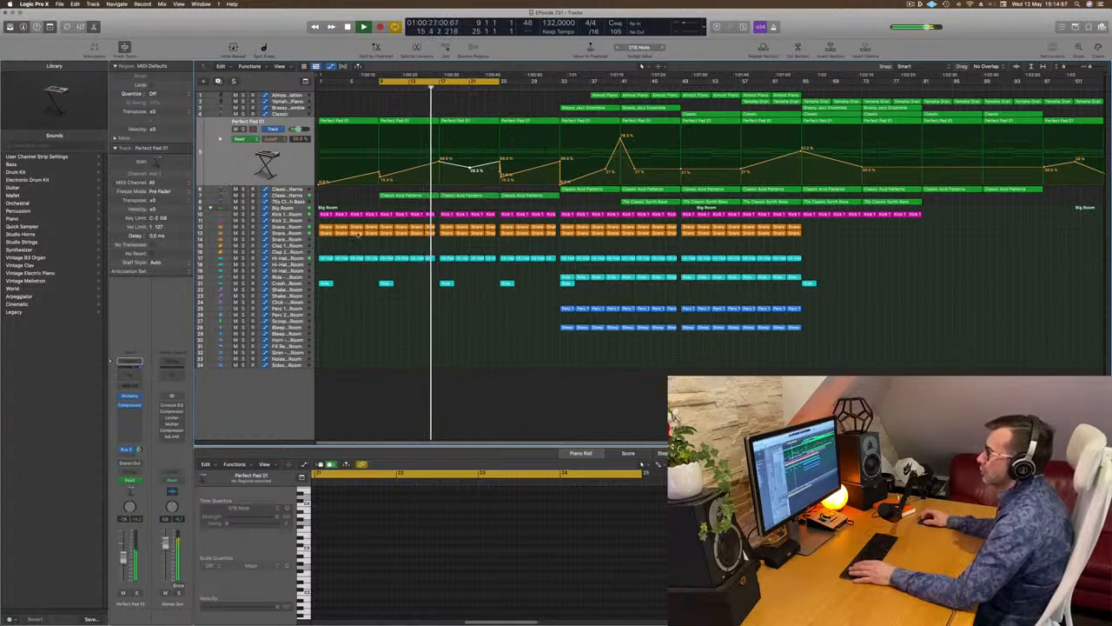
Shape the Snare 1 mix automation with a dip around bar 13, a peak at bar 17, and a fall to near zero by bar 25
{"action": "left_click", "coordinate": [300, 233]}
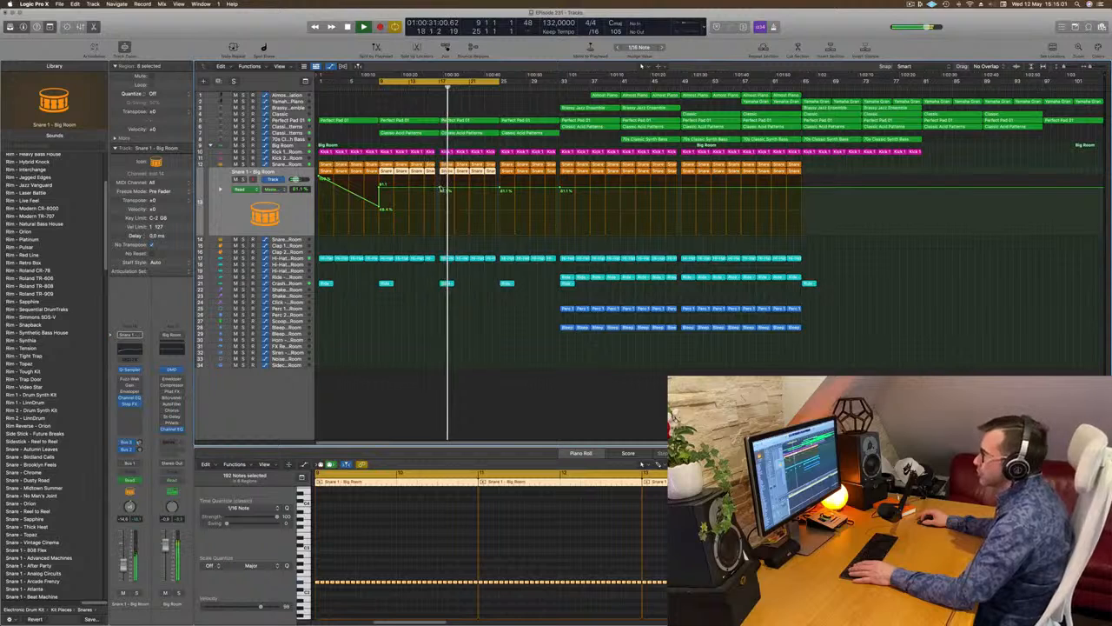
{"action": "left_click_drag", "start_coordinate": [441, 188], "coordinate": [493, 232]}
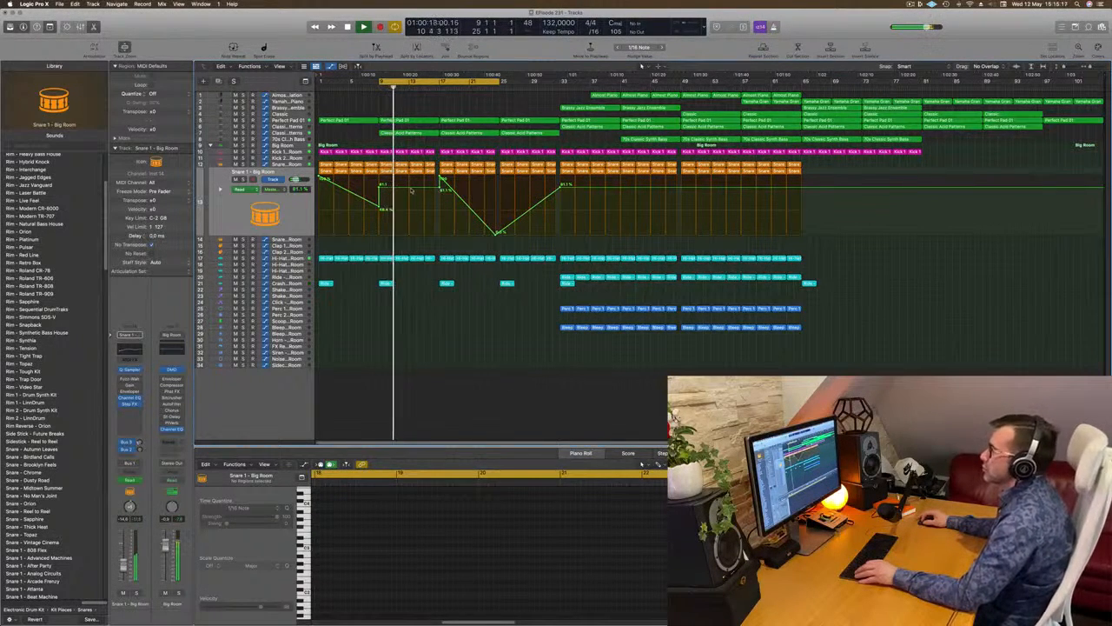
{"action": "left_click_drag", "start_coordinate": [410, 187], "coordinate": [442, 195]}
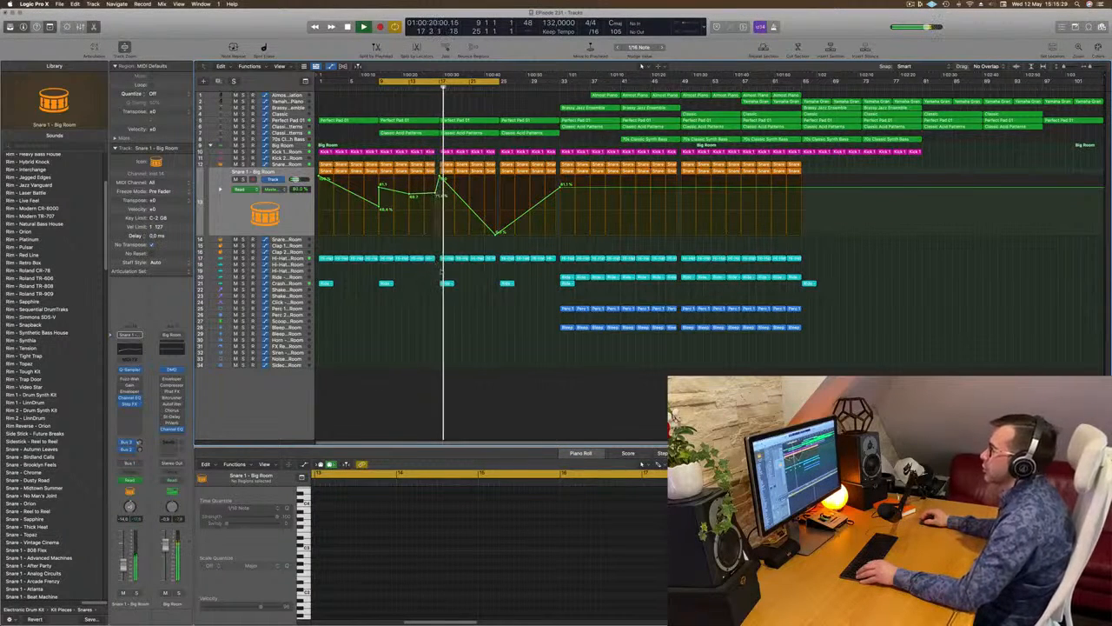
Copy the first Brassy Jazz Ensemble region from bar 33 to bar 17 on the same track
{"action": "key", "text": "super+Right"}
{"action": "key", "text": "super+Left"}
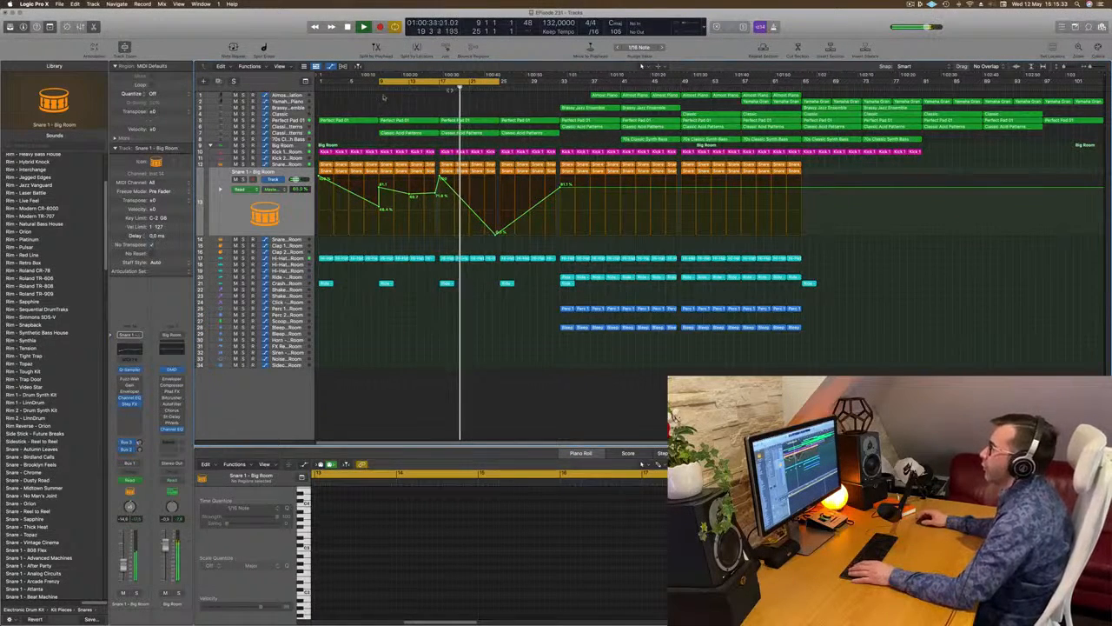
{"action": "left_click", "coordinate": [592, 107]}
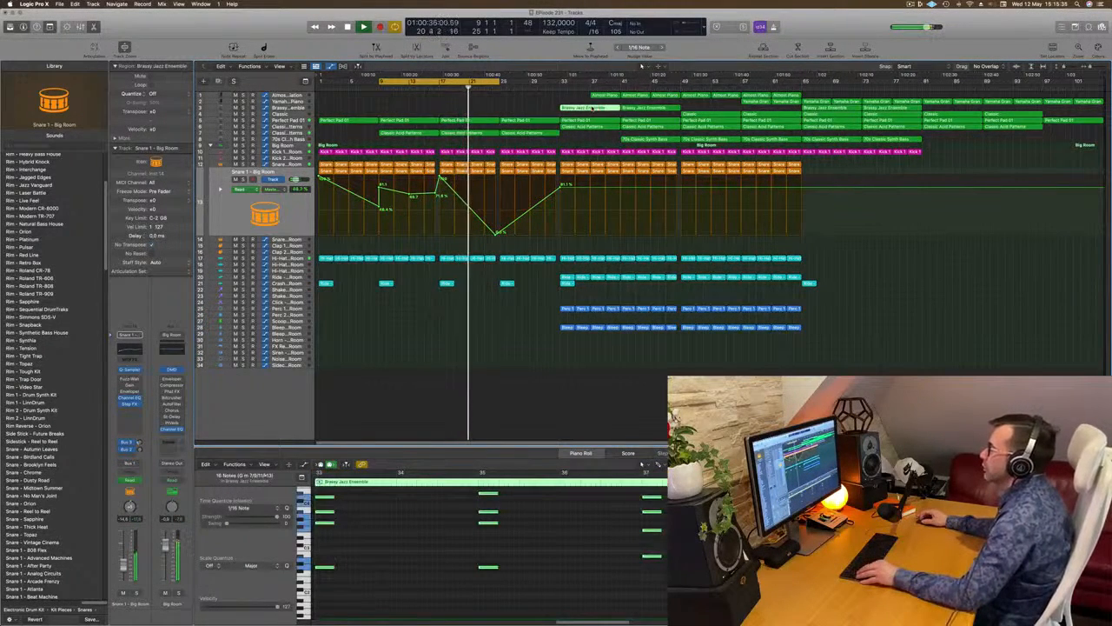
{"action": "left_click_drag", "start_coordinate": [592, 108], "coordinate": [471, 108]}
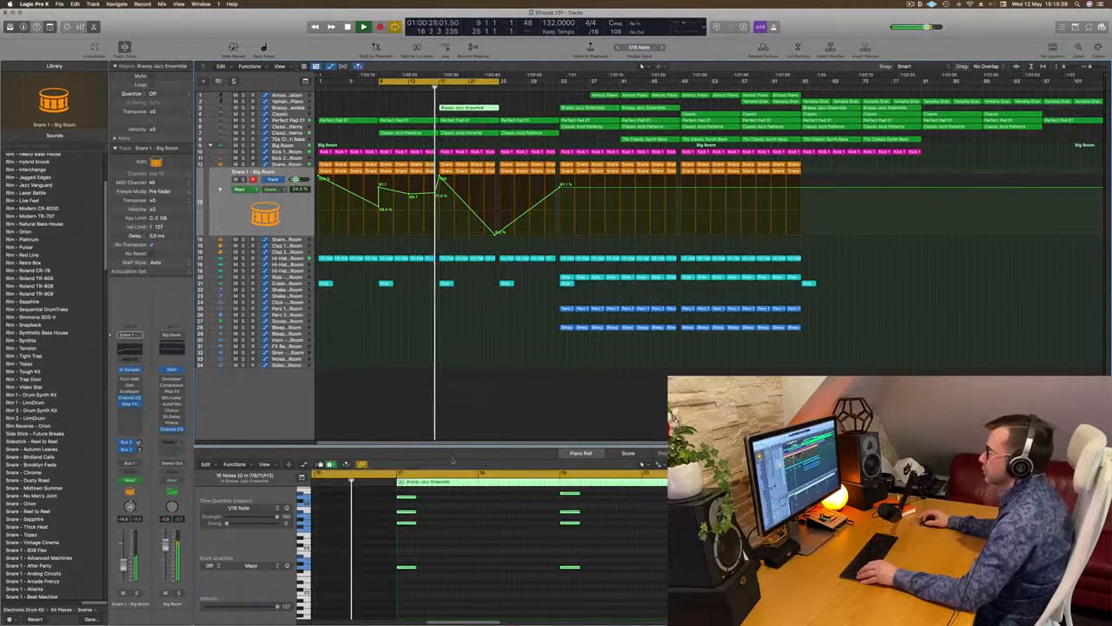
Try deleting the chords that follow the first one in the bar 17 Brassy Jazz Ensemble region
{"action": "scroll", "coordinate": [555, 553], "scroll_direction": "up", "scroll_amount": 5}
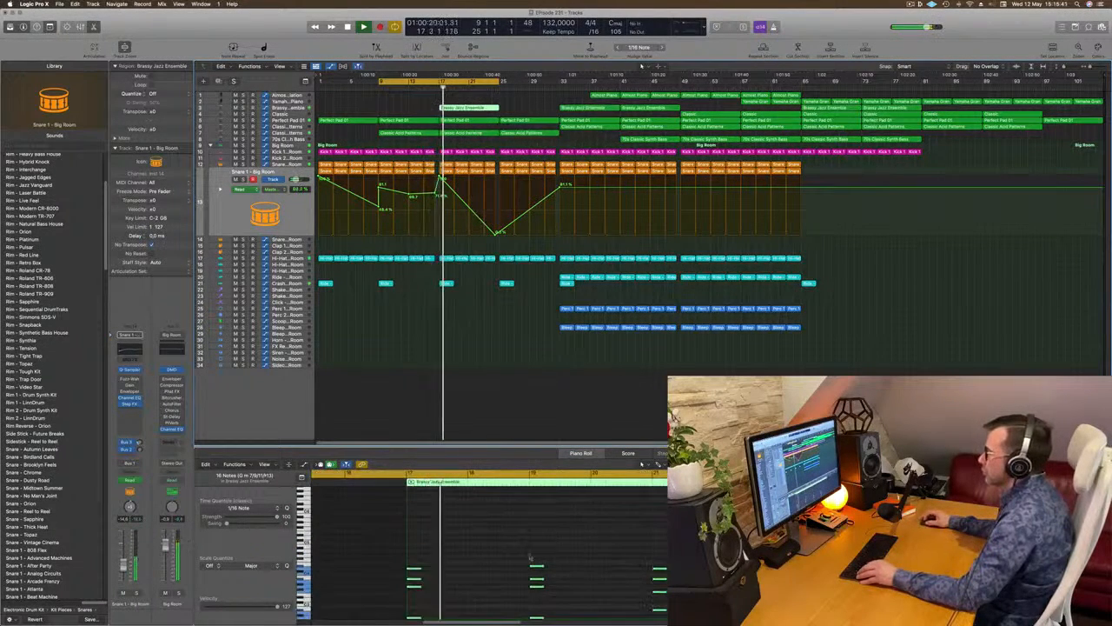
{"action": "scroll", "coordinate": [532, 547], "scroll_direction": "down", "scroll_amount": 3}
{"action": "left_click_drag", "start_coordinate": [521, 532], "coordinate": [800, 596]}
{"action": "key", "text": "Delete"}
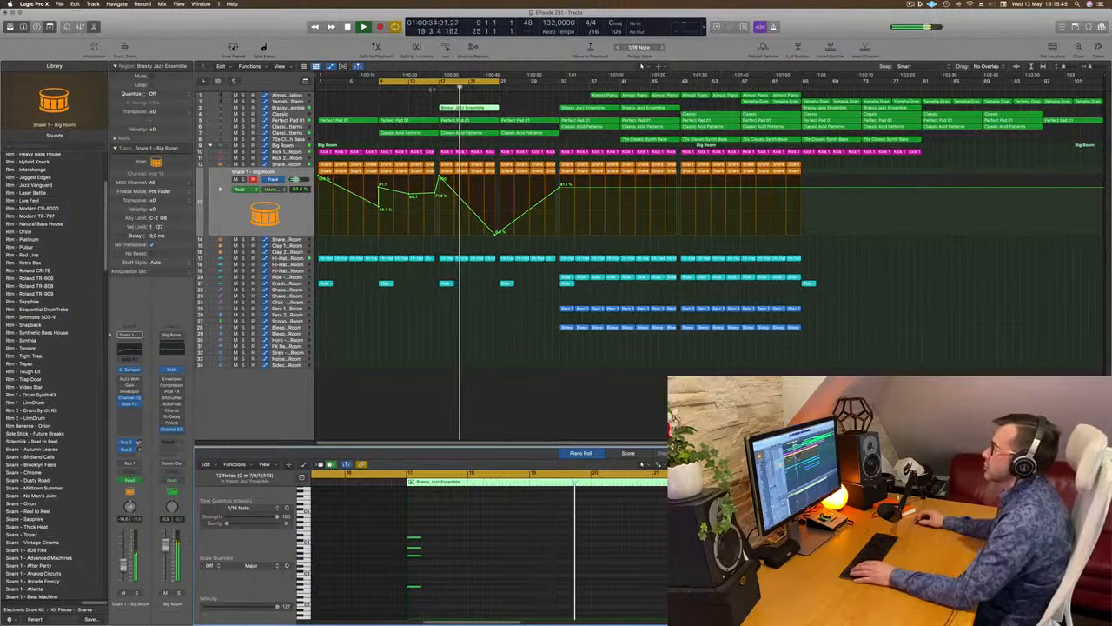
{"action": "left_click", "coordinate": [437, 87]}
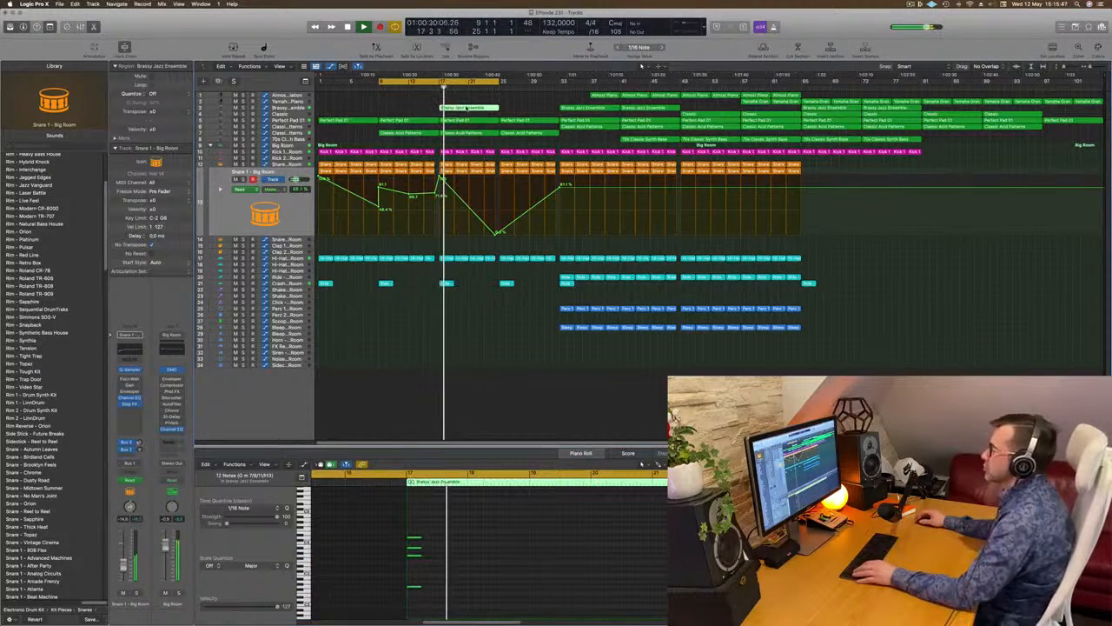
{"action": "key", "text": "super+z"}
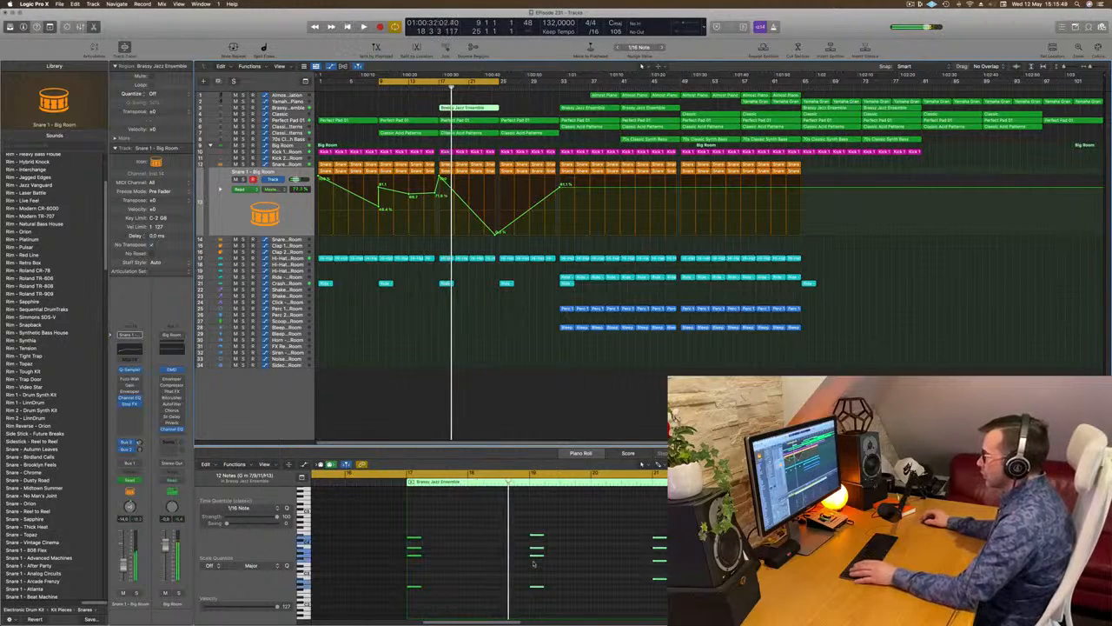
Trim the bar 17 Brassy Jazz Ensemble region to its first four bars and copy that part to bar 21
{"action": "scroll", "coordinate": [514, 489], "scroll_direction": "down", "scroll_amount": 2}
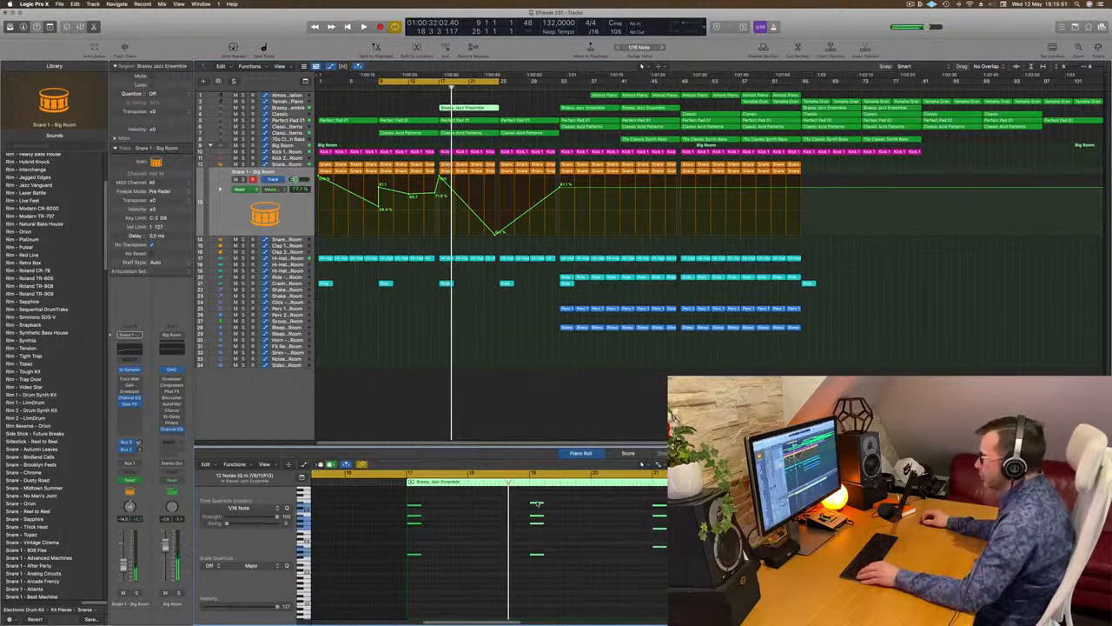
{"action": "left_click_drag", "start_coordinate": [536, 503], "coordinate": [451, 505]}
{"action": "key", "text": "space"}
{"action": "left_click", "coordinate": [432, 86]}
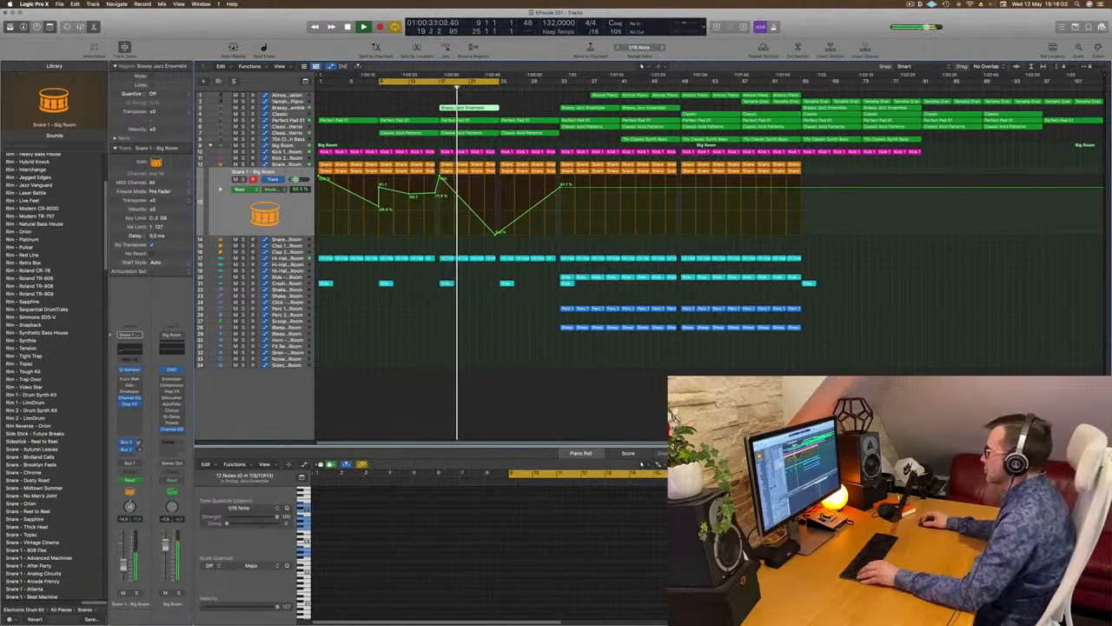
{"action": "left_click", "coordinate": [782, 530]}
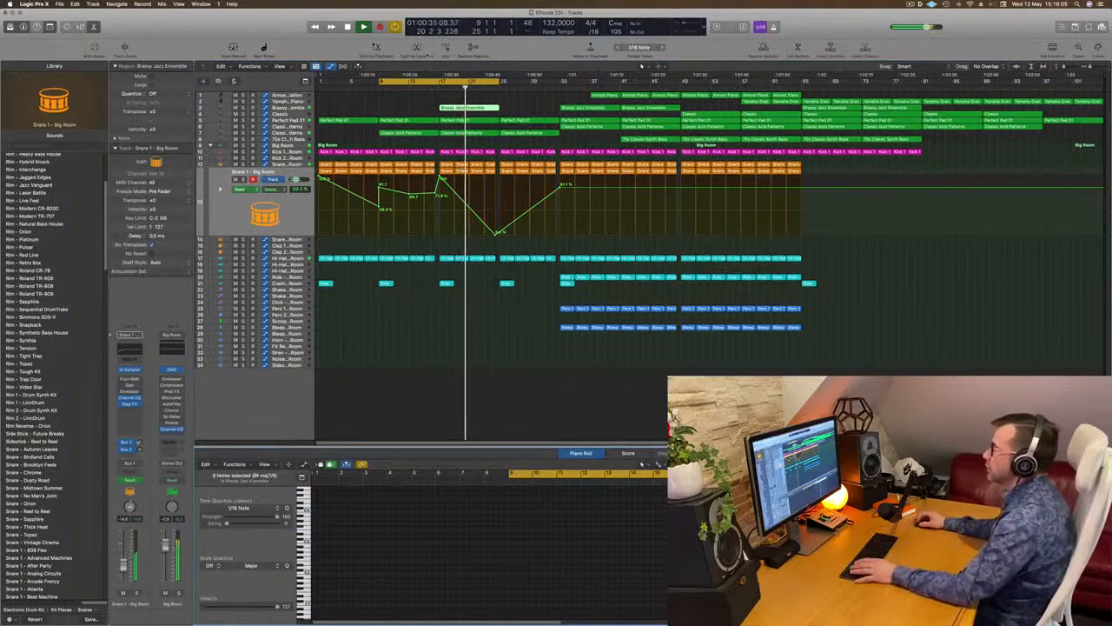
{"action": "key", "text": "space"}
{"action": "key", "text": "space"}
{"action": "left_click", "coordinate": [469, 108], "text": "super"}
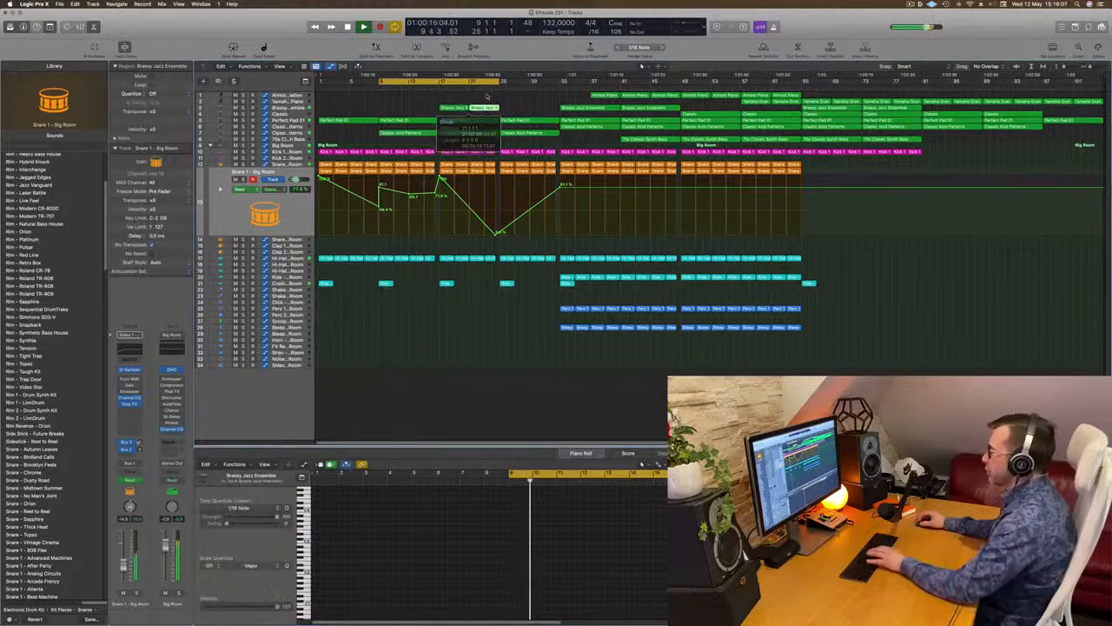
{"action": "key", "text": "Delete"}
{"action": "left_click_drag", "start_coordinate": [457, 108], "coordinate": [486, 111]}
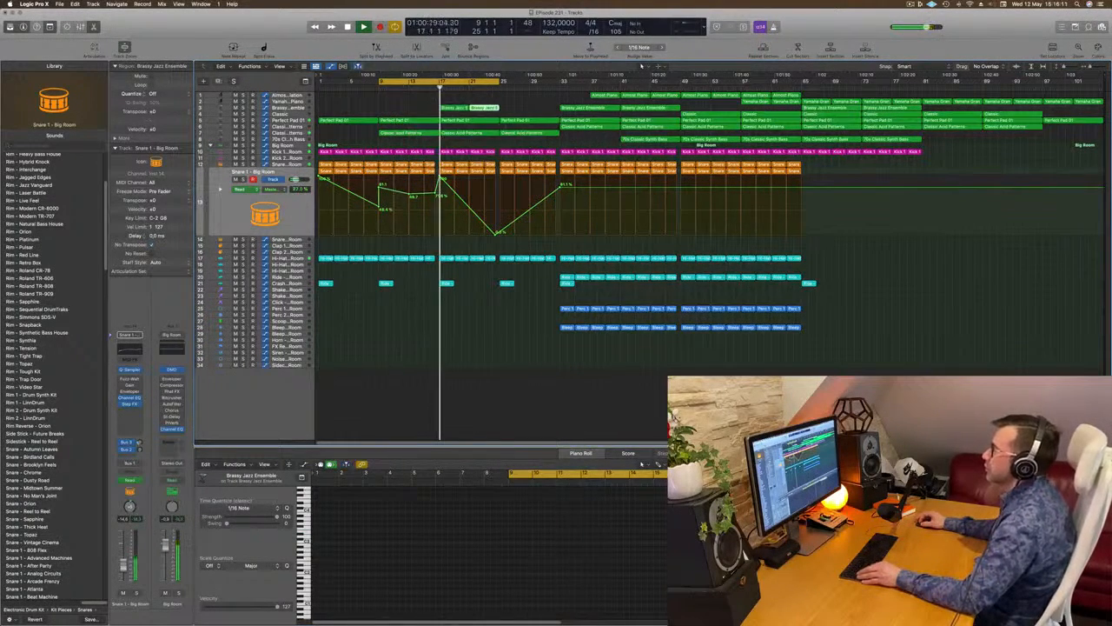
Examine the Brassy Jazz Ensemble track and its two short regions between bars 17 and 25 during playback
{"action": "left_click", "coordinate": [300, 107]}
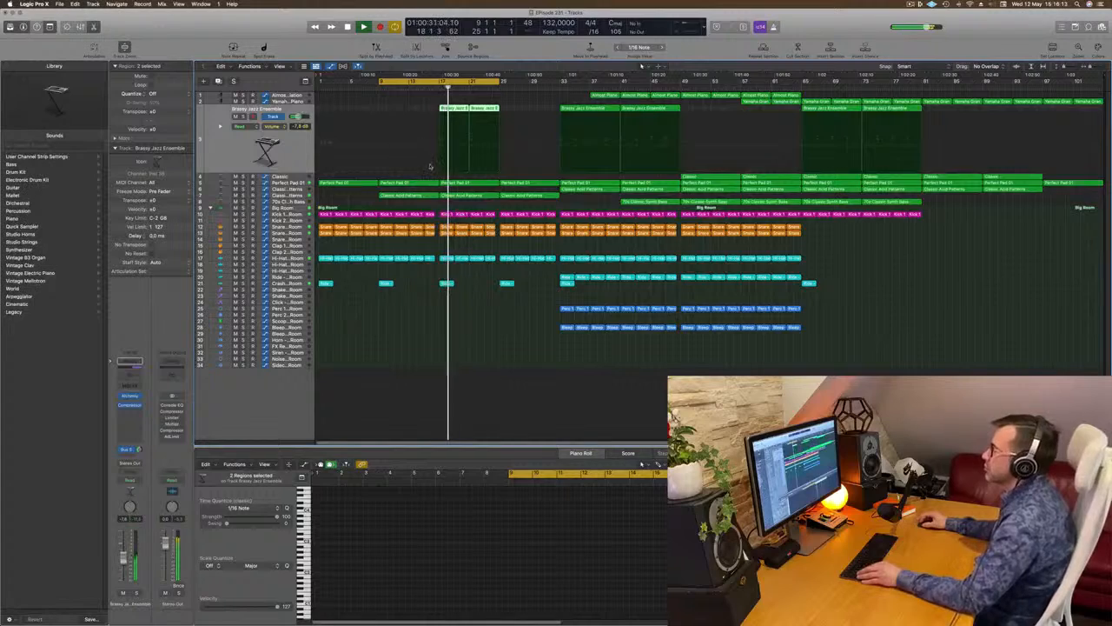
{"action": "key", "text": "super+Right"}
{"action": "key", "text": "super+Right"}
{"action": "key", "text": "super+Left"}
{"action": "key", "text": "super+Right"}
{"action": "key", "text": "super+Left"}
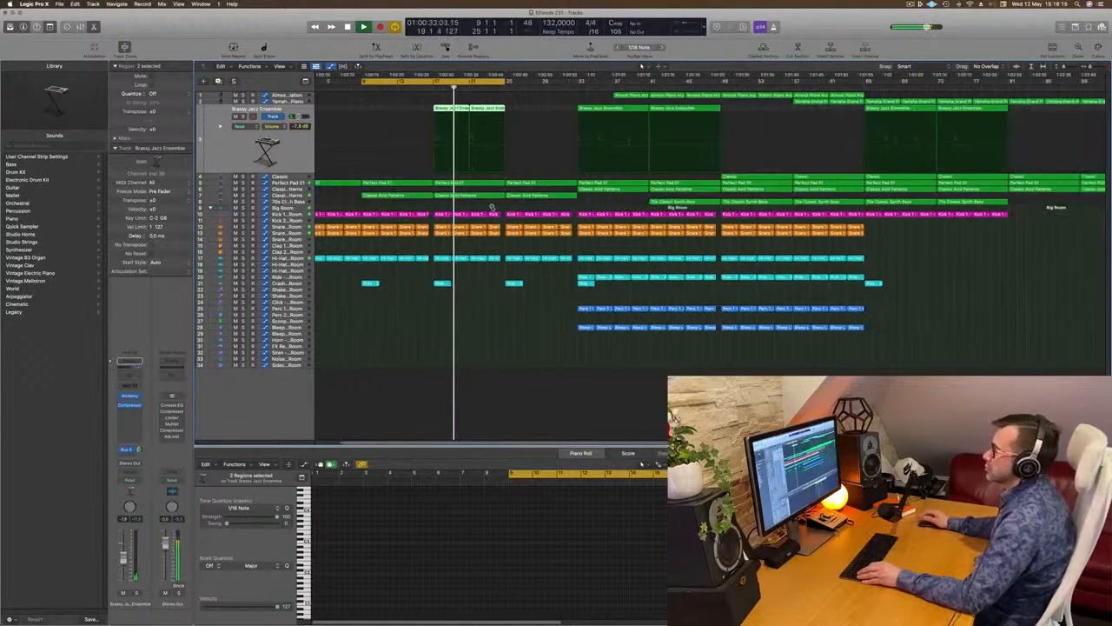
{"action": "scroll", "coordinate": [492, 207], "scroll_direction": "up", "scroll_amount": 3}
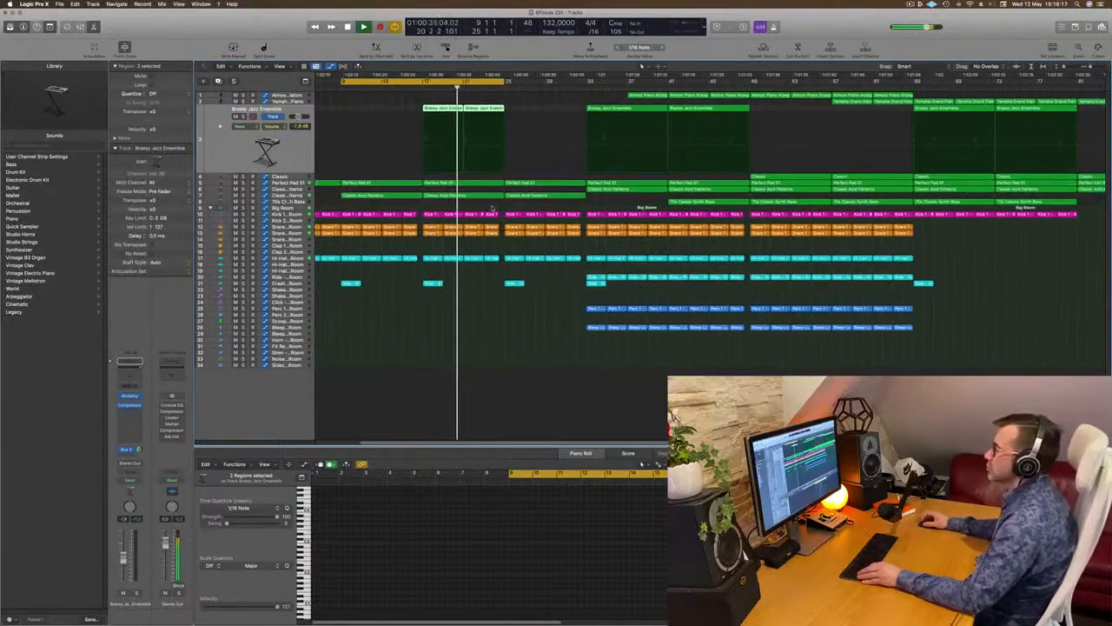
{"action": "scroll", "coordinate": [487, 207], "scroll_direction": "down", "scroll_amount": 3}
{"action": "scroll", "coordinate": [484, 207], "scroll_direction": "up", "scroll_amount": 1}
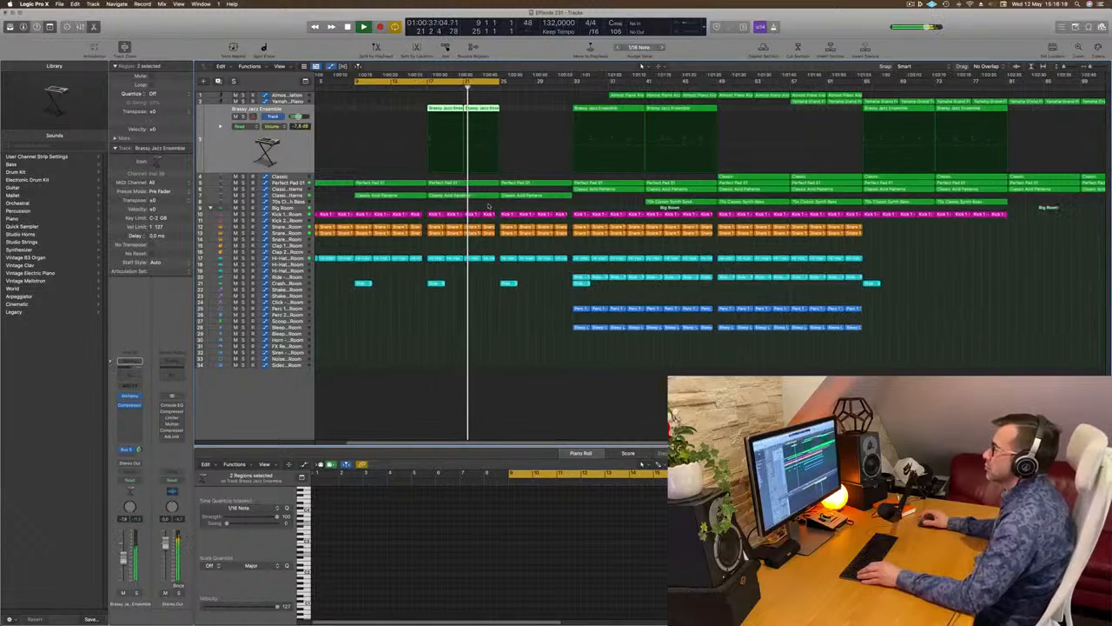
{"action": "scroll", "coordinate": [488, 204], "scroll_direction": "down", "scroll_amount": 1}
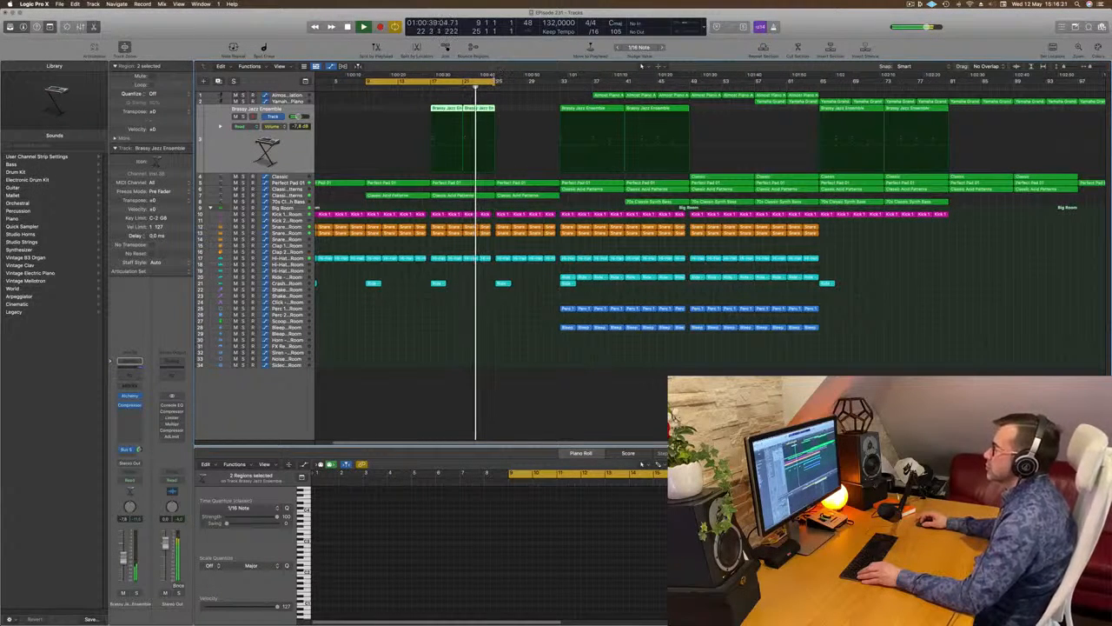
Extend the end of the cycle range to about bar 32, keeping its start at bar 9
{"action": "left_click_drag", "start_coordinate": [498, 82], "coordinate": [557, 91]}
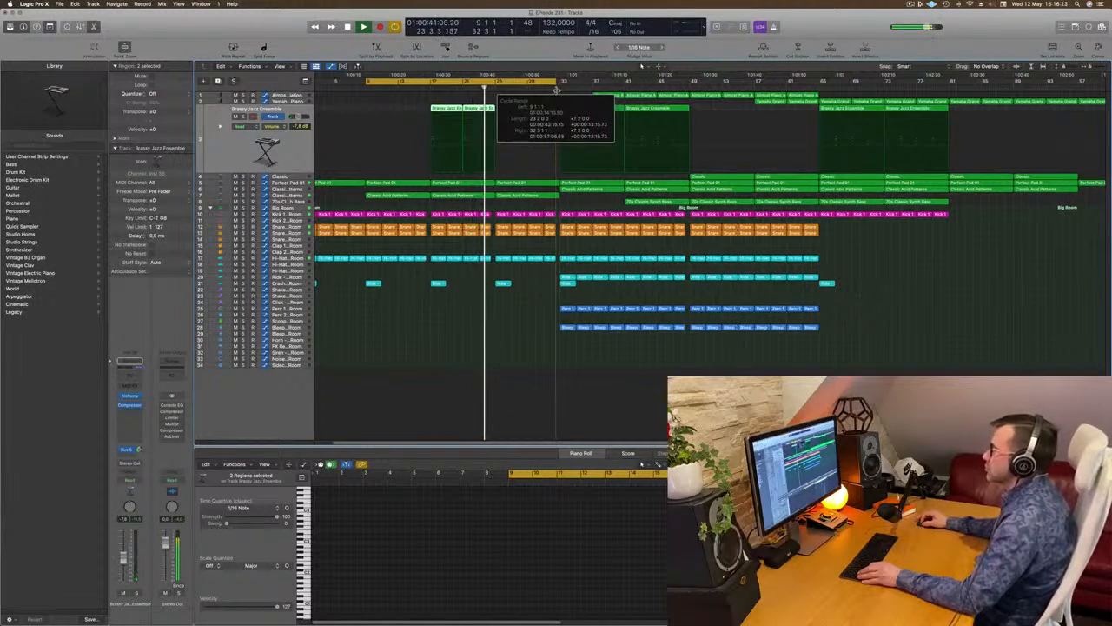
{"action": "scroll", "coordinate": [455, 190], "scroll_direction": "up", "scroll_amount": 4}
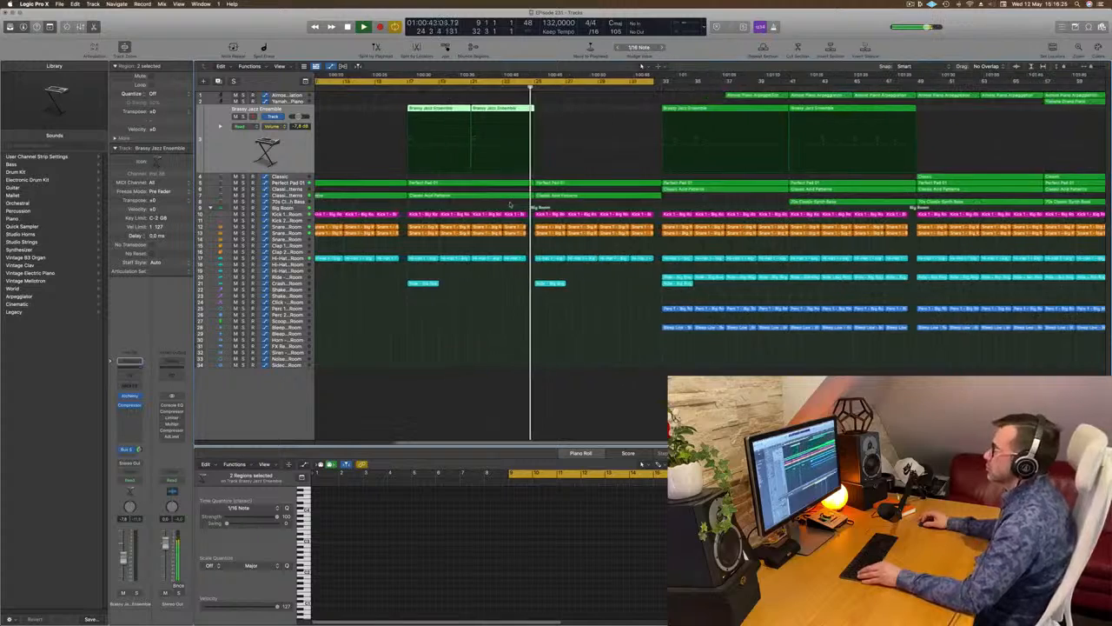
{"action": "scroll", "coordinate": [430, 181], "scroll_direction": "down", "scroll_amount": 3}
{"action": "scroll", "coordinate": [490, 128], "scroll_direction": "down", "scroll_amount": 2}
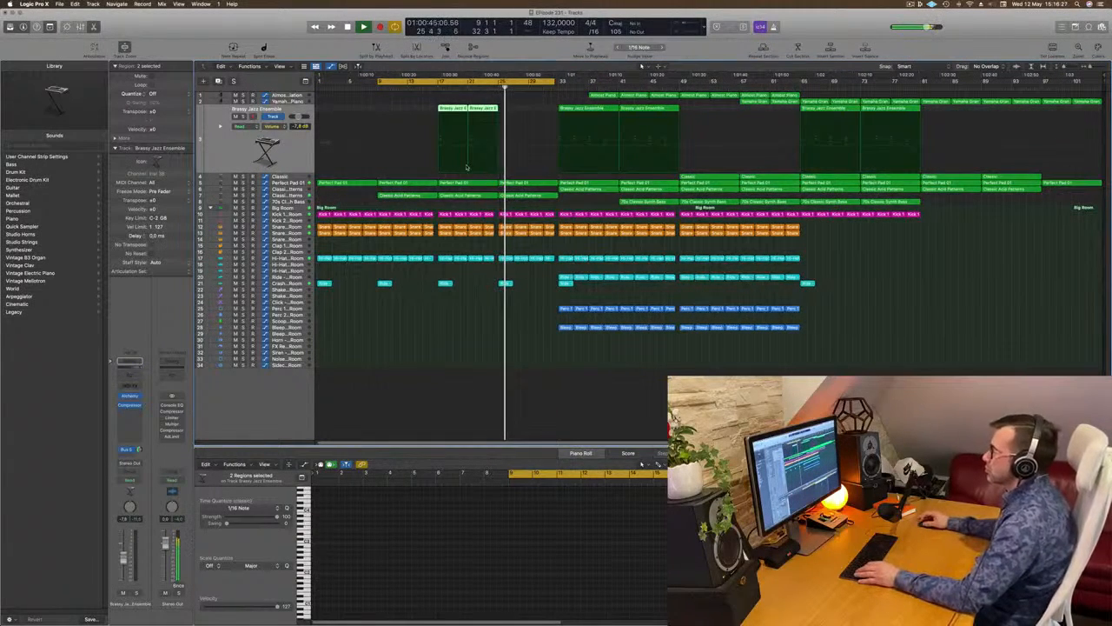
Raise the Snare 1 mix automation sharply at bar 25 to about 70% and hold that level through bar 33
{"action": "left_click", "coordinate": [298, 232]}
{"action": "left_click", "coordinate": [499, 233]}
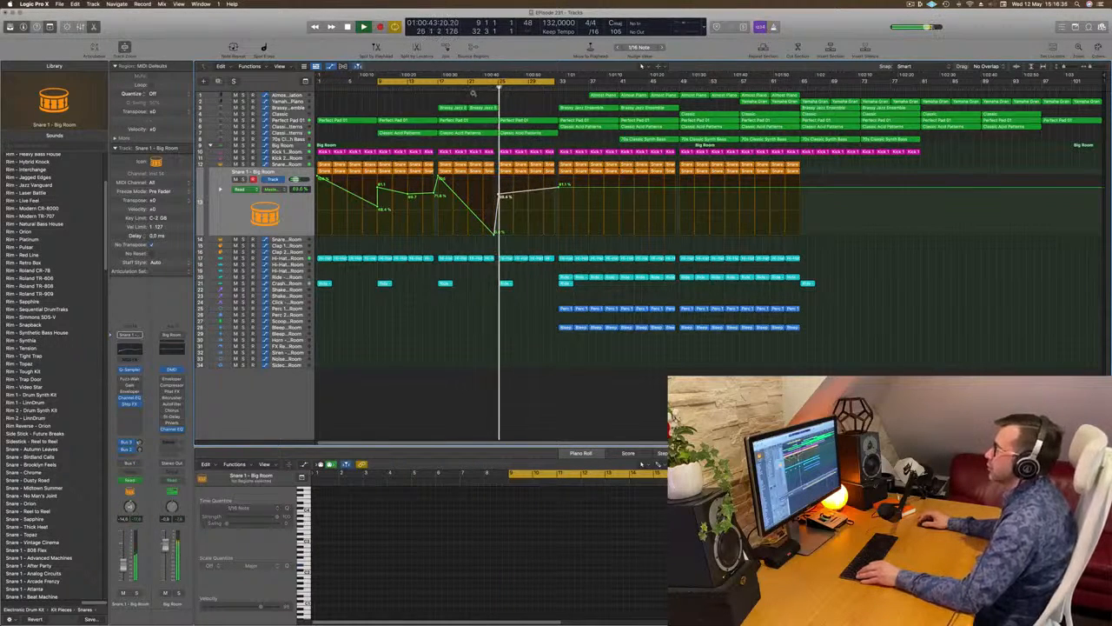
{"action": "left_click_drag", "start_coordinate": [562, 185], "coordinate": [562, 193]}
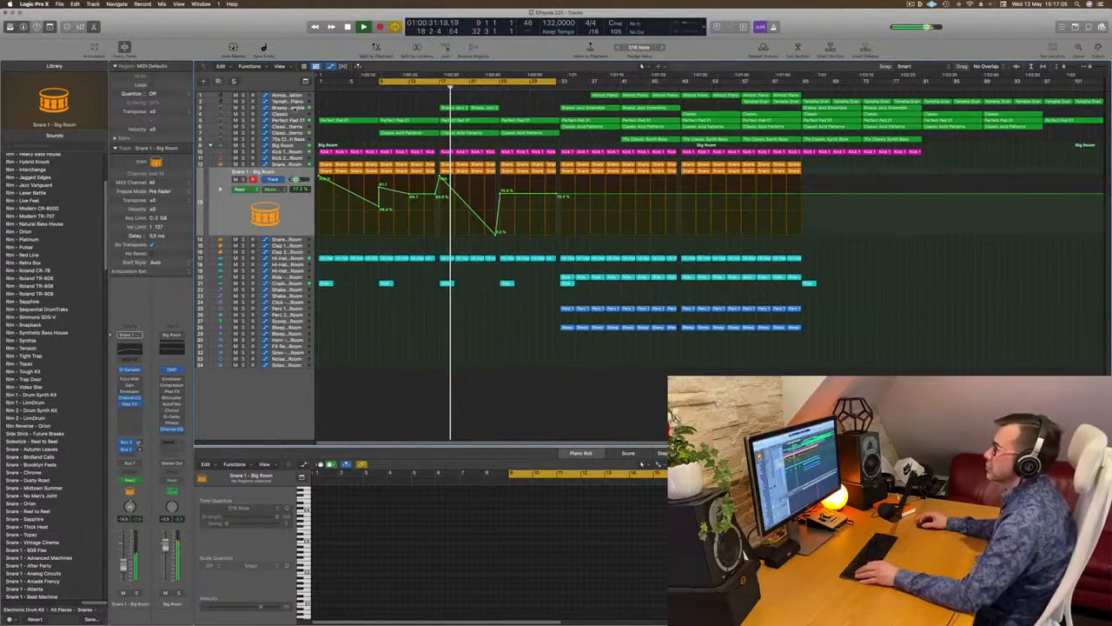
Lower the Brassy Jazz Ensemble track volume to -10.0 dB while the new regions play
{"action": "left_click", "coordinate": [277, 107]}
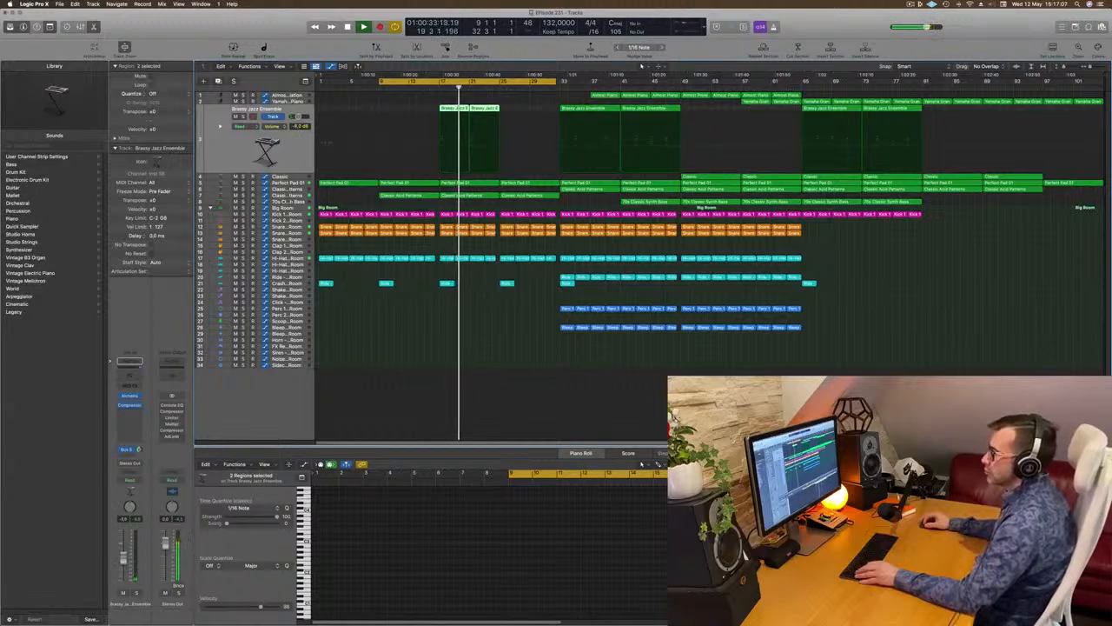
{"action": "scroll", "coordinate": [503, 349], "scroll_direction": "up", "scroll_amount": 3}
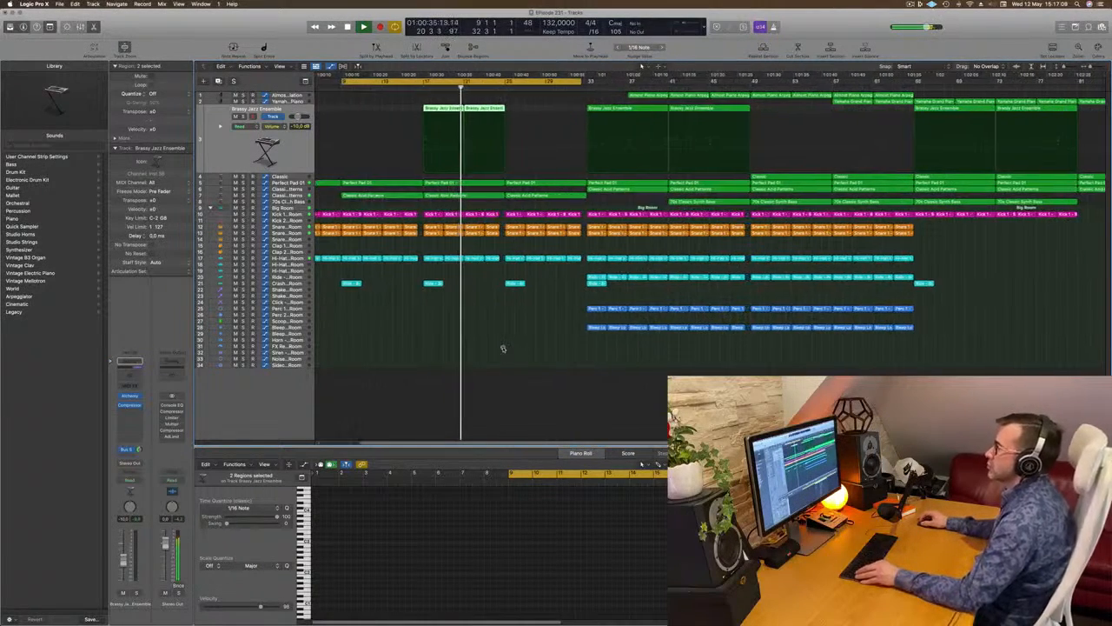
{"action": "scroll", "coordinate": [501, 346], "scroll_direction": "down", "scroll_amount": 3}
{"action": "scroll", "coordinate": [500, 338], "scroll_direction": "up", "scroll_amount": 2}
{"action": "scroll", "coordinate": [499, 338], "scroll_direction": "up", "scroll_amount": 2}
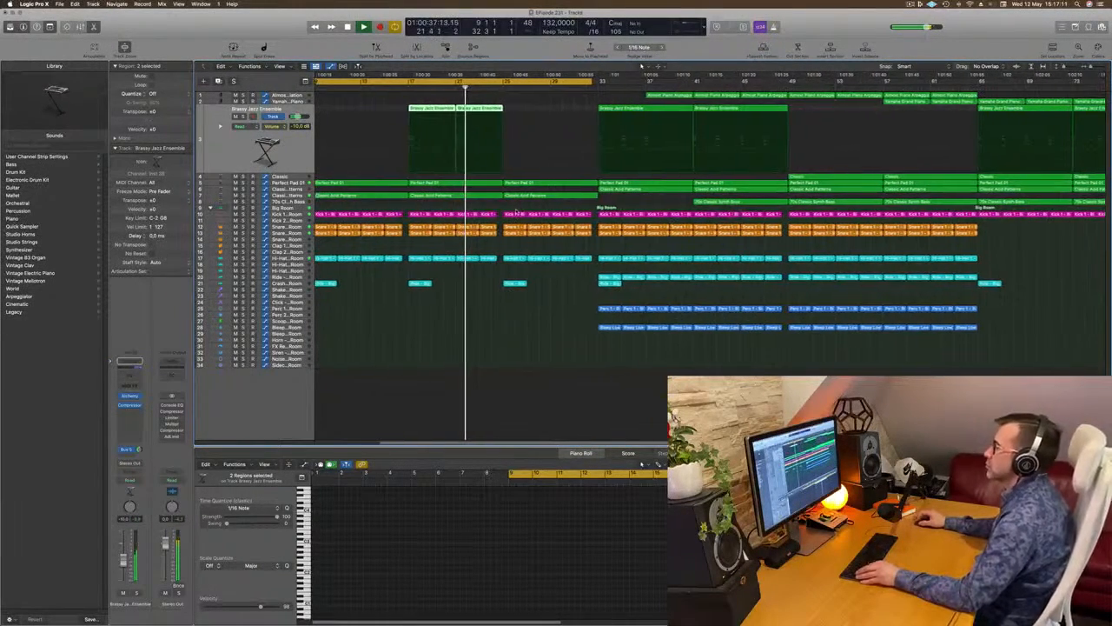
{"action": "scroll", "coordinate": [474, 195], "scroll_direction": "down", "scroll_amount": 3}
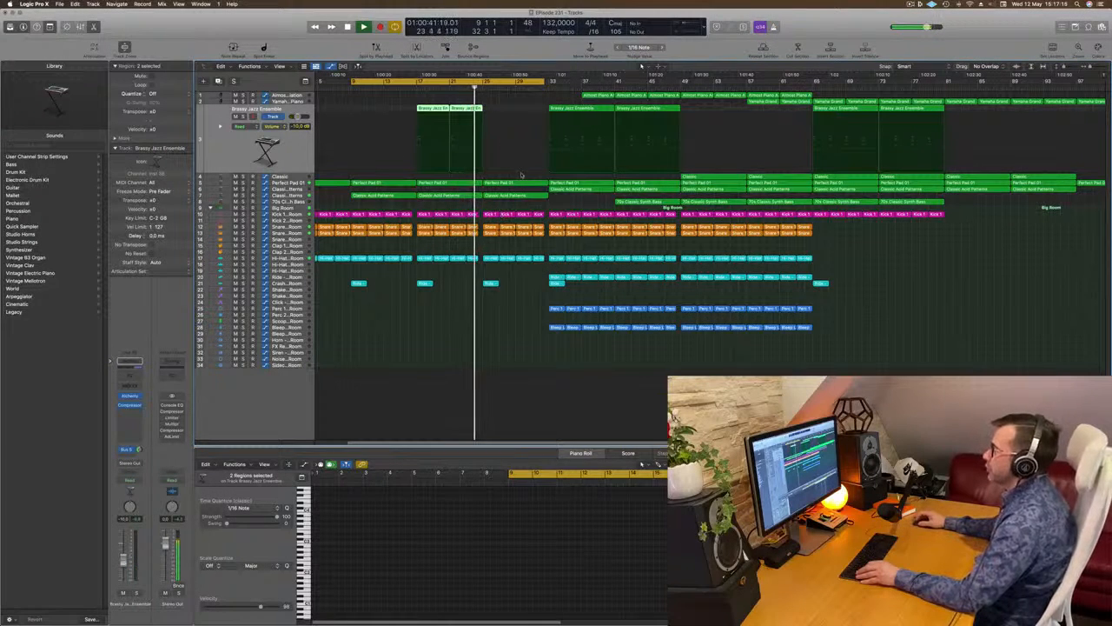
Add a Classic Acid Patterns region at bar 25 on the upper acid track, and select all its notes in the Piano Roll
{"action": "left_click", "coordinate": [504, 195]}
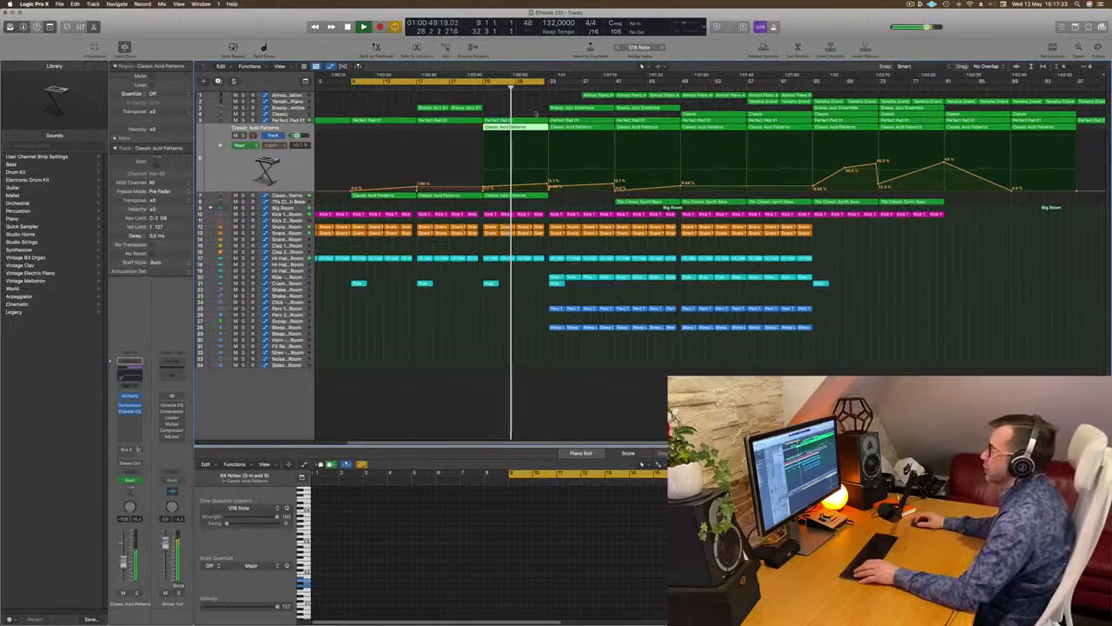
{"action": "left_click", "coordinate": [532, 122]}
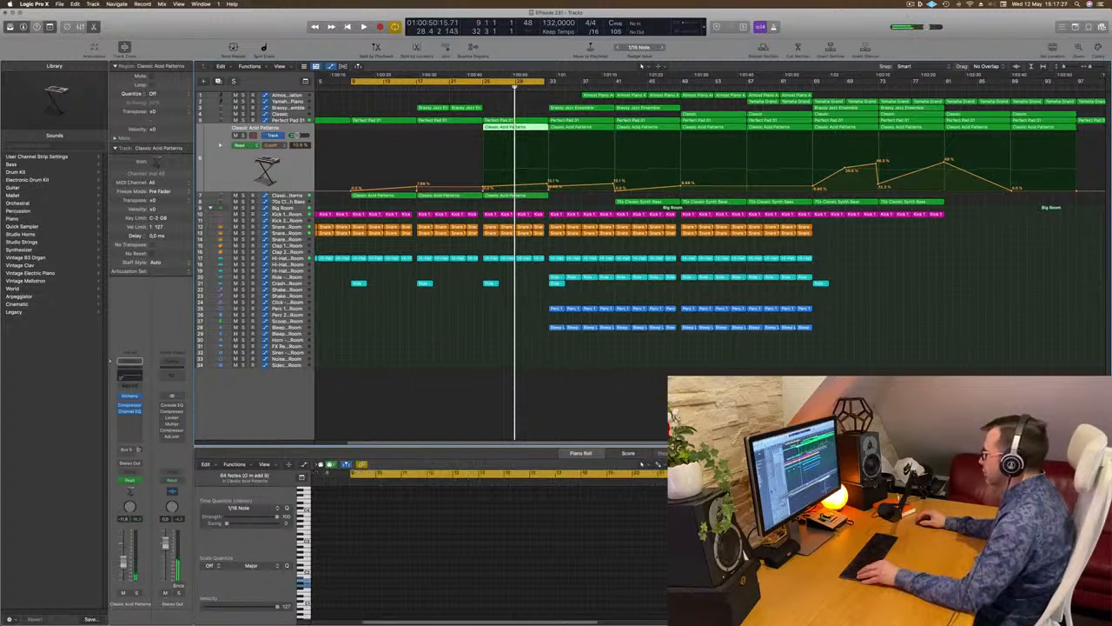
{"action": "left_click", "coordinate": [556, 539]}
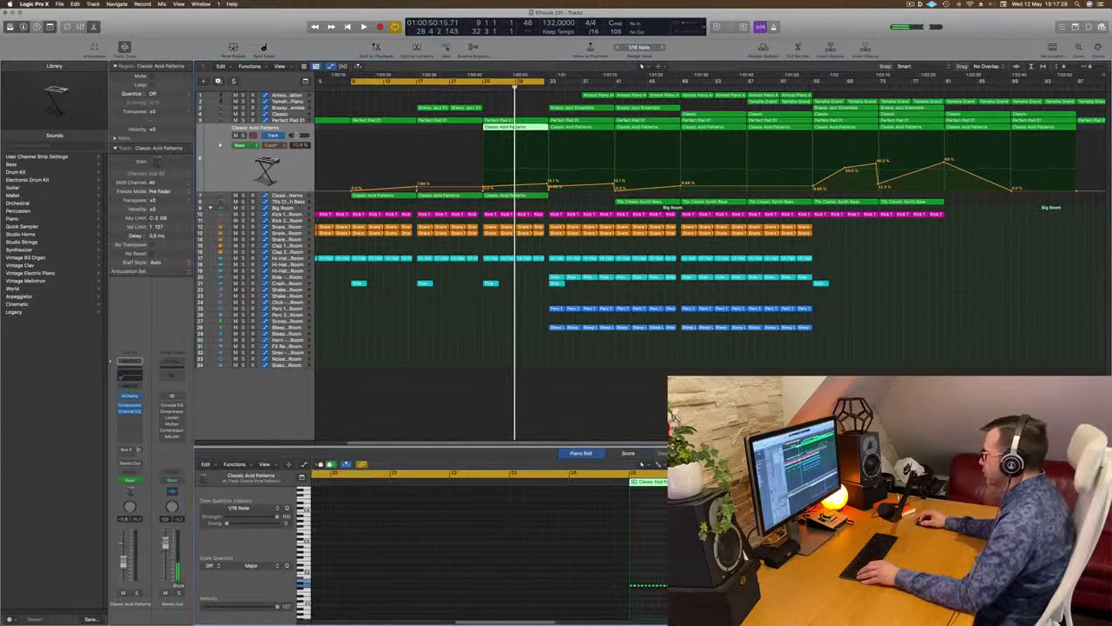
{"action": "scroll", "coordinate": [556, 539], "scroll_direction": "right", "scroll_amount": 3}
{"action": "key", "text": "super+a"}
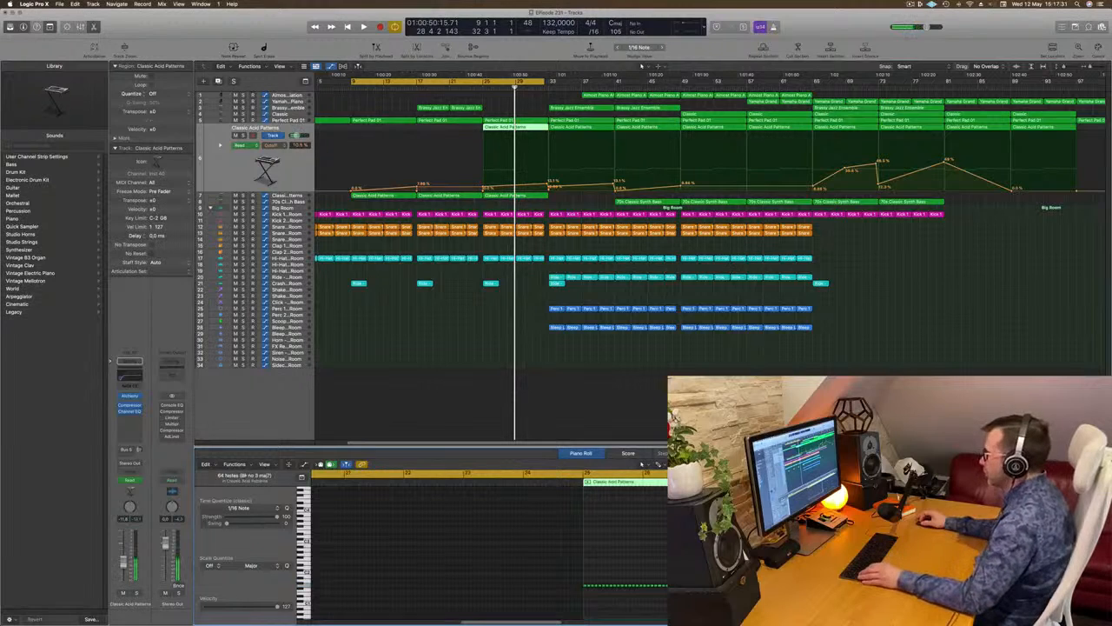
{"action": "left_click_drag", "start_coordinate": [1069, 565], "coordinate": [579, 583]}
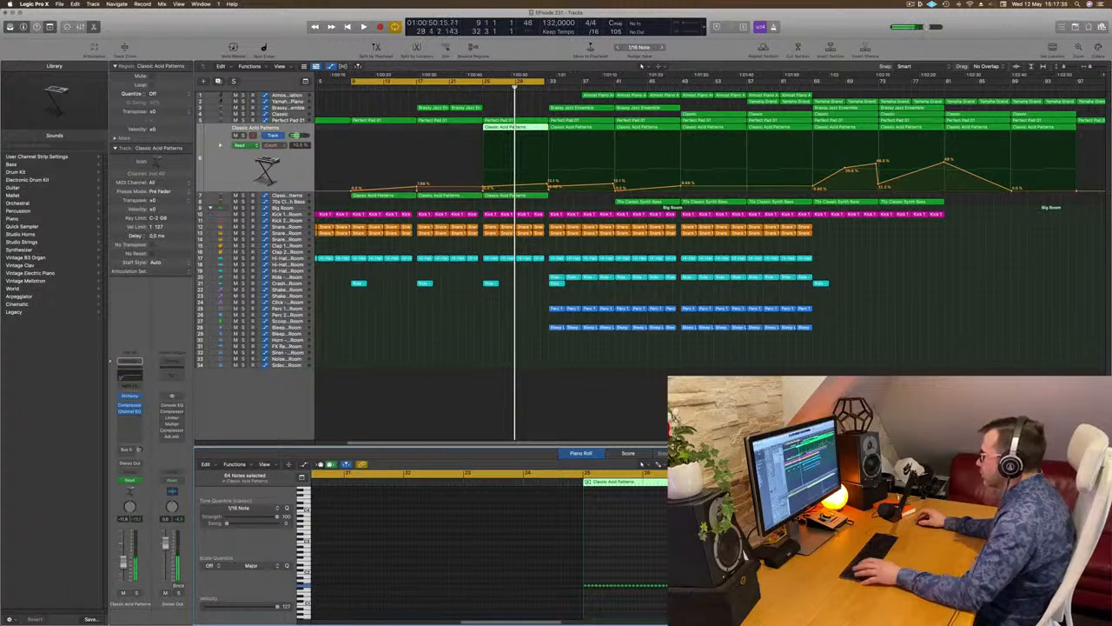
{"action": "key", "text": "space"}
{"action": "left_click", "coordinate": [477, 88]}
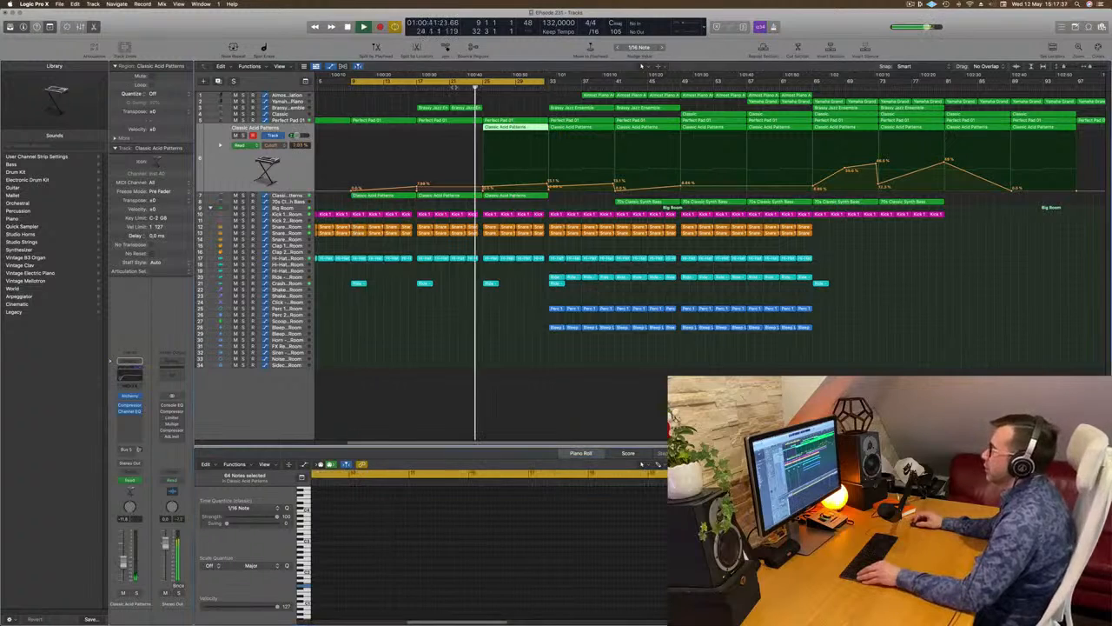
Copy the two Brassy Jazz Ensemble regions between bars 17 and 25 so the copies start at bar 25
{"action": "scroll", "coordinate": [474, 111], "scroll_direction": "left", "scroll_amount": 3}
{"action": "mouse_move", "coordinate": [519, 106]}
{"action": "left_mouse_down"}
{"action": "mouse_move", "coordinate": [457, 109]}
{"action": "mouse_move", "coordinate": [515, 111]}
{"action": "left_mouse_up"}
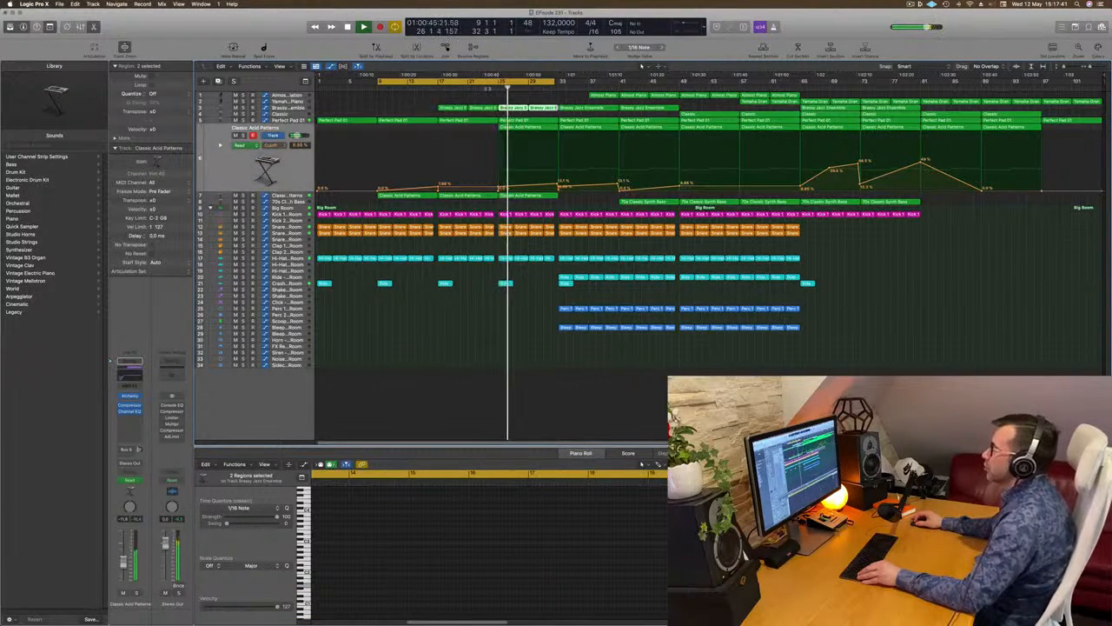
{"action": "left_click", "coordinate": [450, 99]}
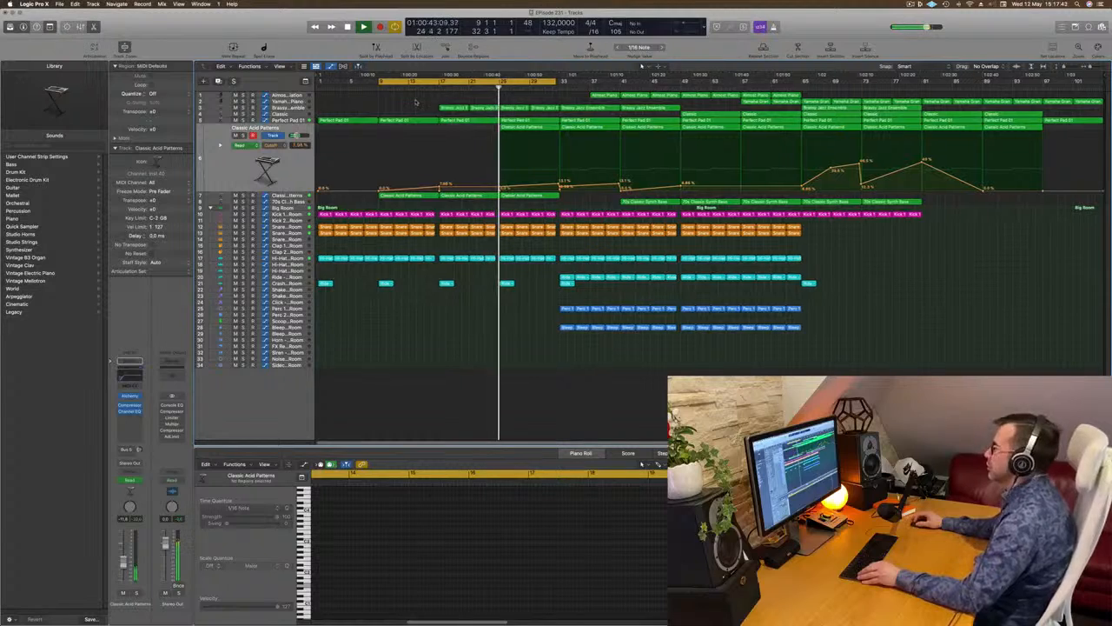
{"action": "scroll", "coordinate": [523, 218], "scroll_direction": "right", "scroll_amount": 3}
{"action": "scroll", "coordinate": [527, 226], "scroll_direction": "down", "scroll_amount": 3}
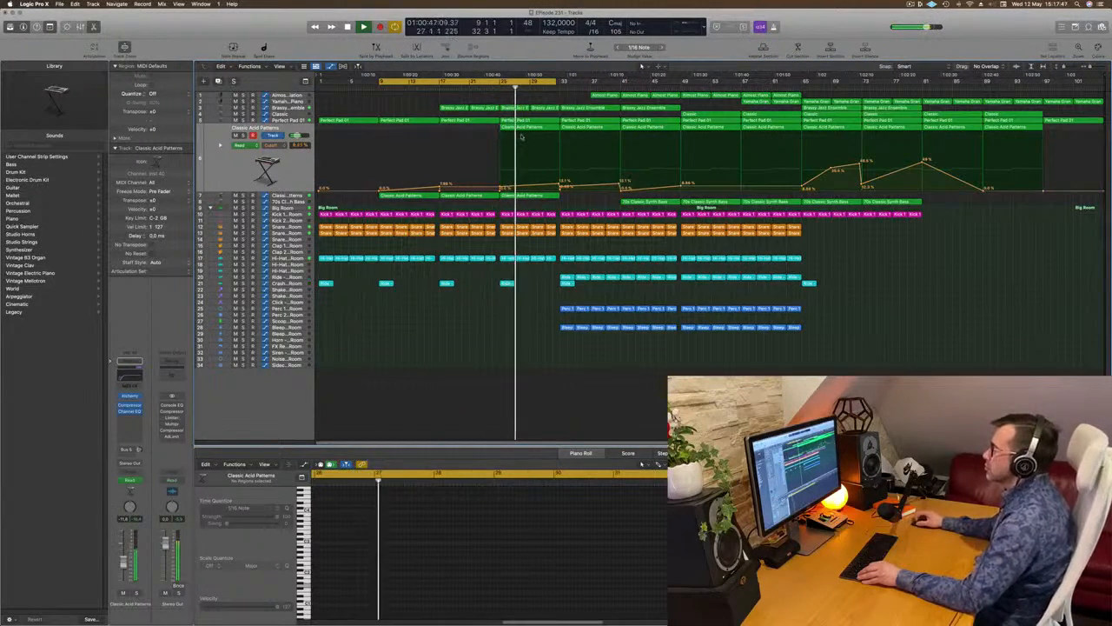
Copy two Almost Piano Arpeggiation regions to bars 25 through 33 and lower that track's volume to about -29 dB
{"action": "left_click", "coordinate": [283, 94]}
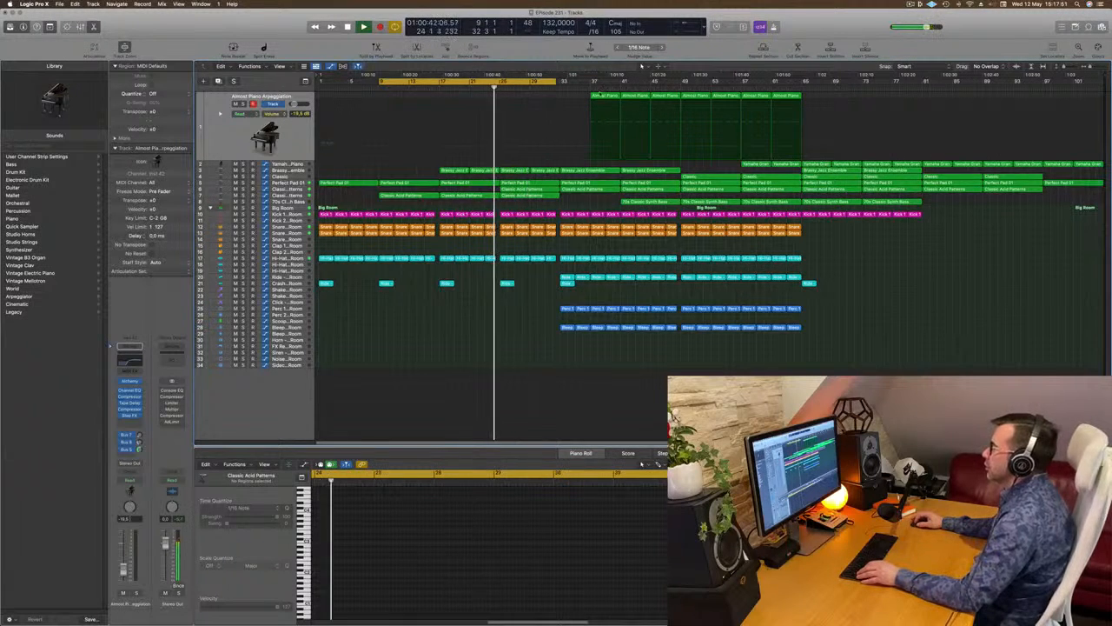
{"action": "left_click_drag", "start_coordinate": [608, 95], "coordinate": [547, 101]}
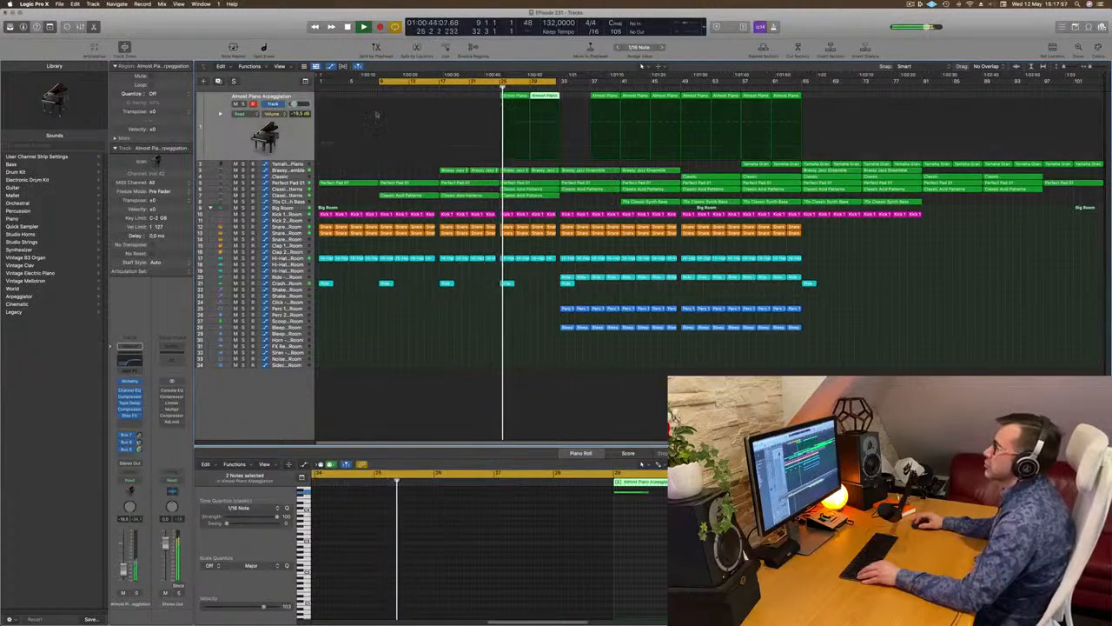
{"action": "left_click", "coordinate": [296, 130]}
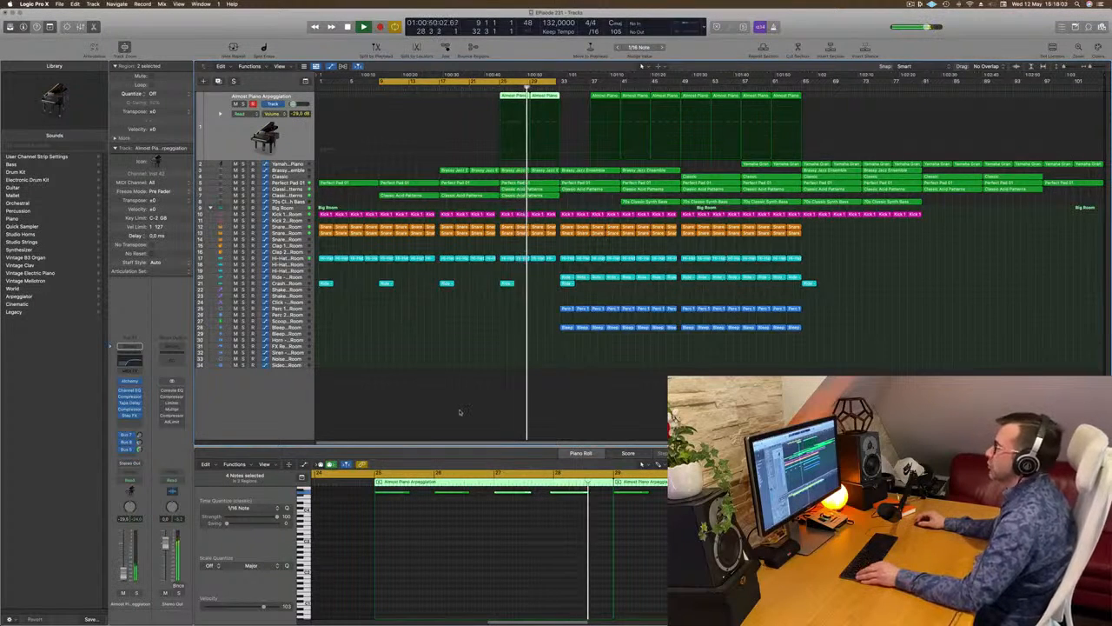
{"action": "left_click", "coordinate": [474, 312]}
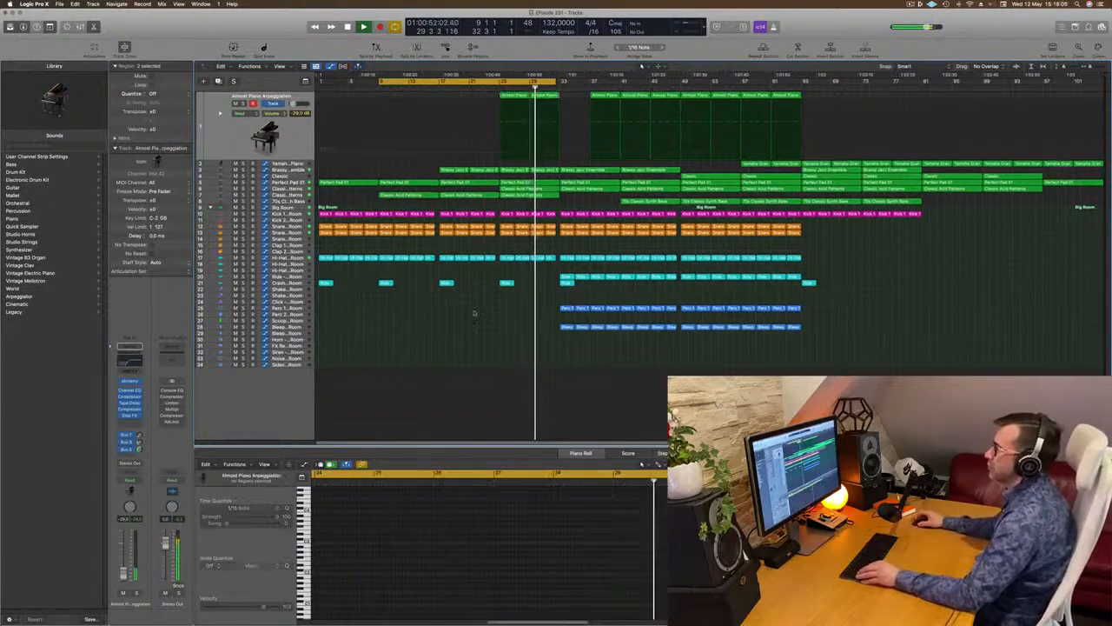
Resume playback from about bar 21 and copy four Ride regions so the copies fill bars 25 to 33
{"action": "scroll", "coordinate": [480, 312], "scroll_direction": "up", "scroll_amount": 3}
{"action": "scroll", "coordinate": [479, 310], "scroll_direction": "down", "scroll_amount": 3}
{"action": "scroll", "coordinate": [478, 310], "scroll_direction": "down", "scroll_amount": 1}
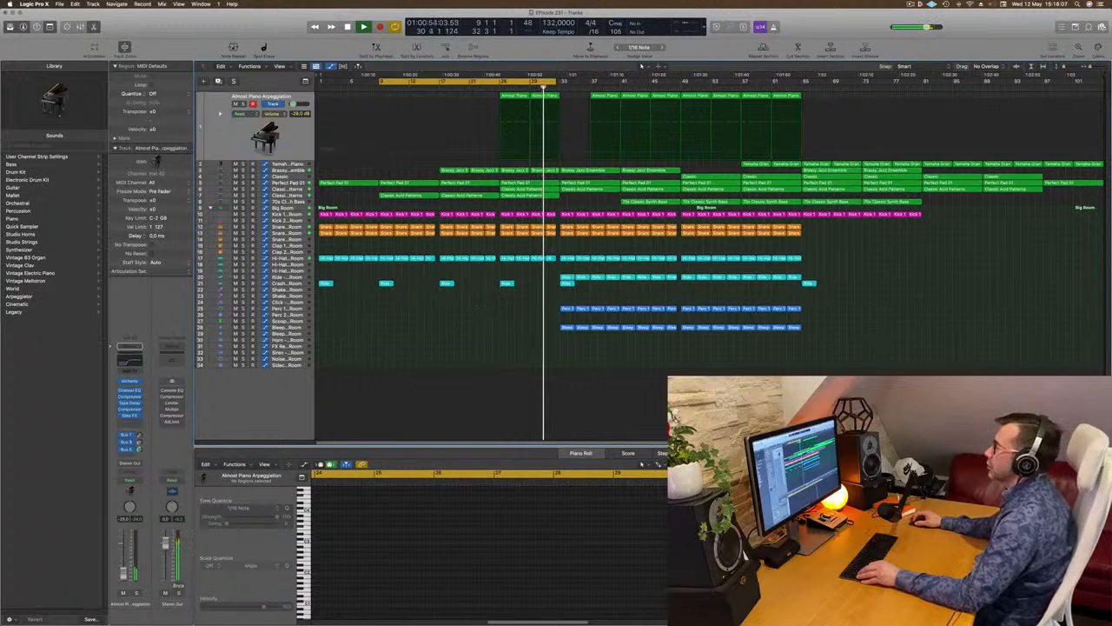
{"action": "left_click", "coordinate": [469, 88]}
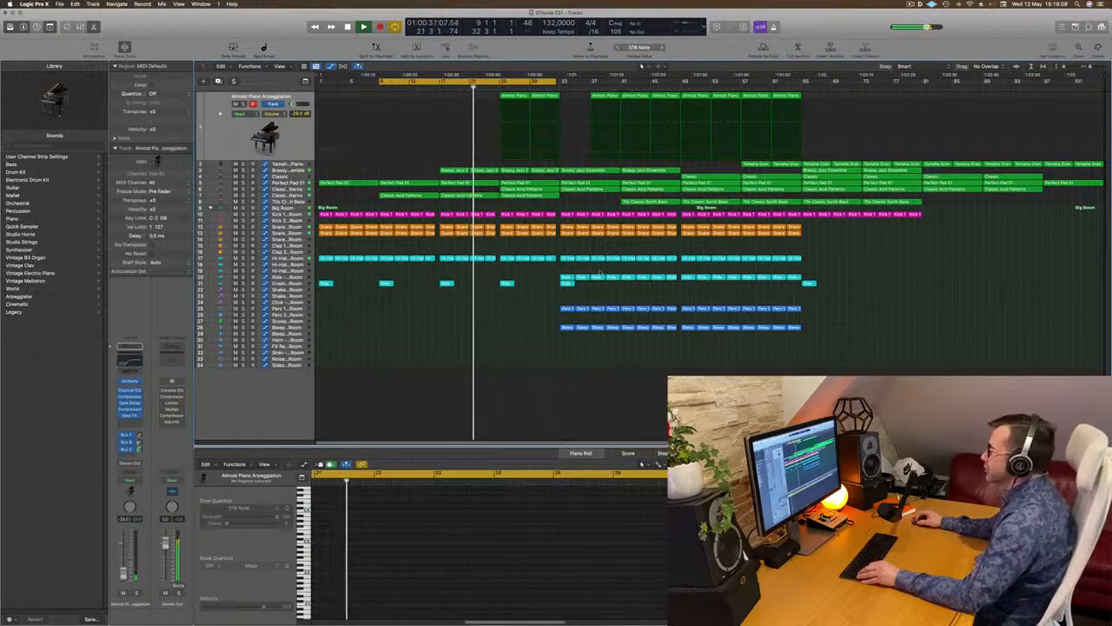
{"action": "left_click_drag", "start_coordinate": [554, 273], "coordinate": [508, 279]}
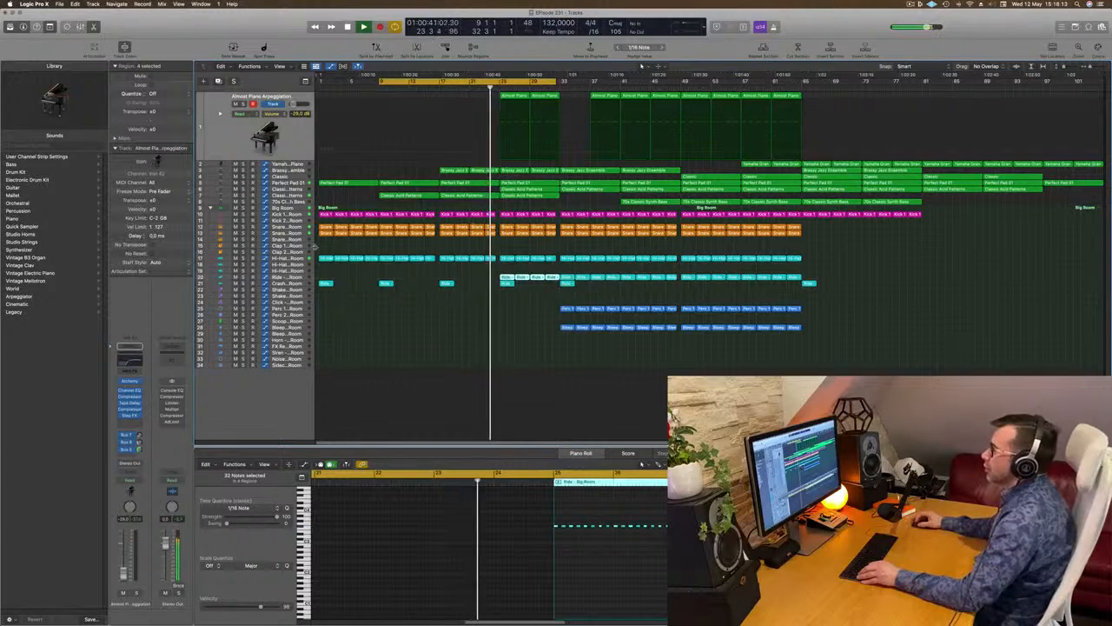
Fill the gap at the end of the last Snare 1 region before bar 25 with eight copied notes in the Piano Roll
{"action": "left_click", "coordinate": [508, 229]}
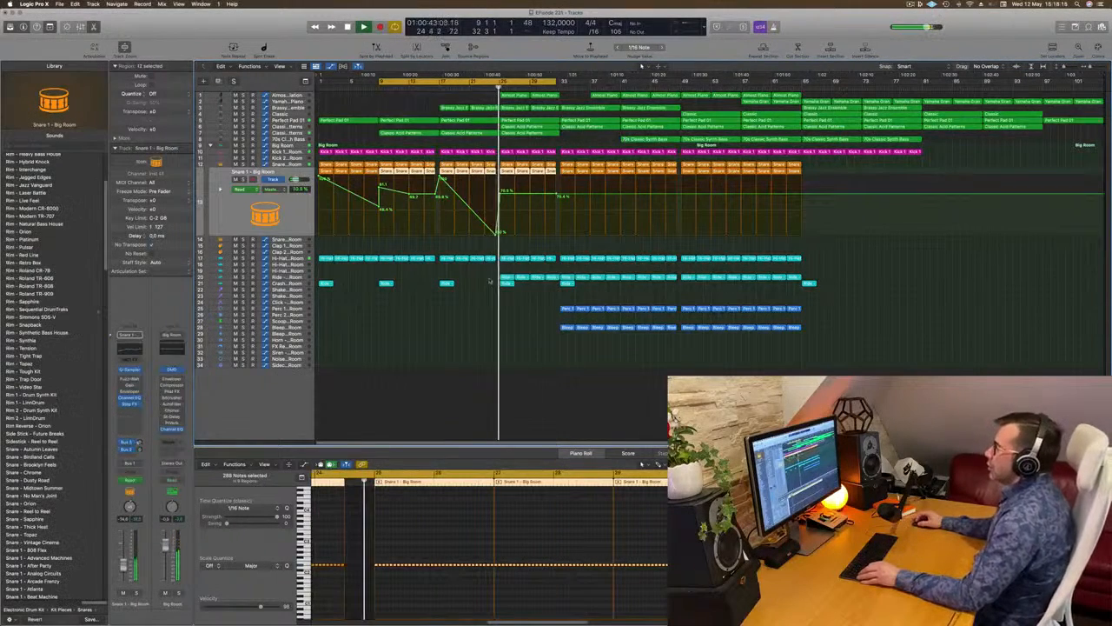
{"action": "key", "text": "super+Right"}
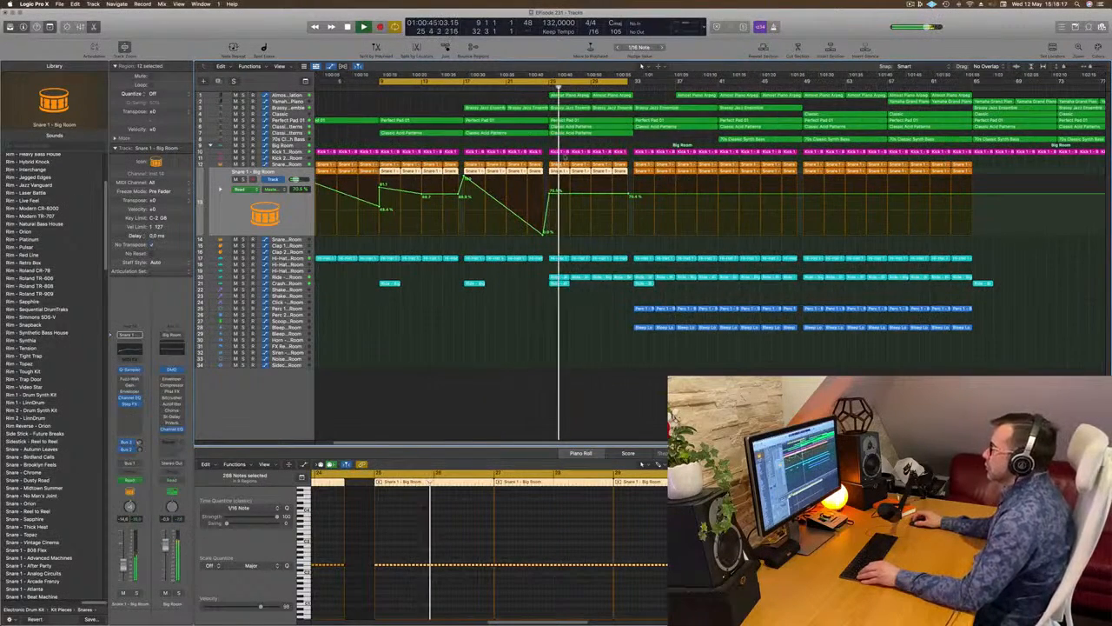
{"action": "left_click_drag", "start_coordinate": [548, 171], "coordinate": [543, 172]}
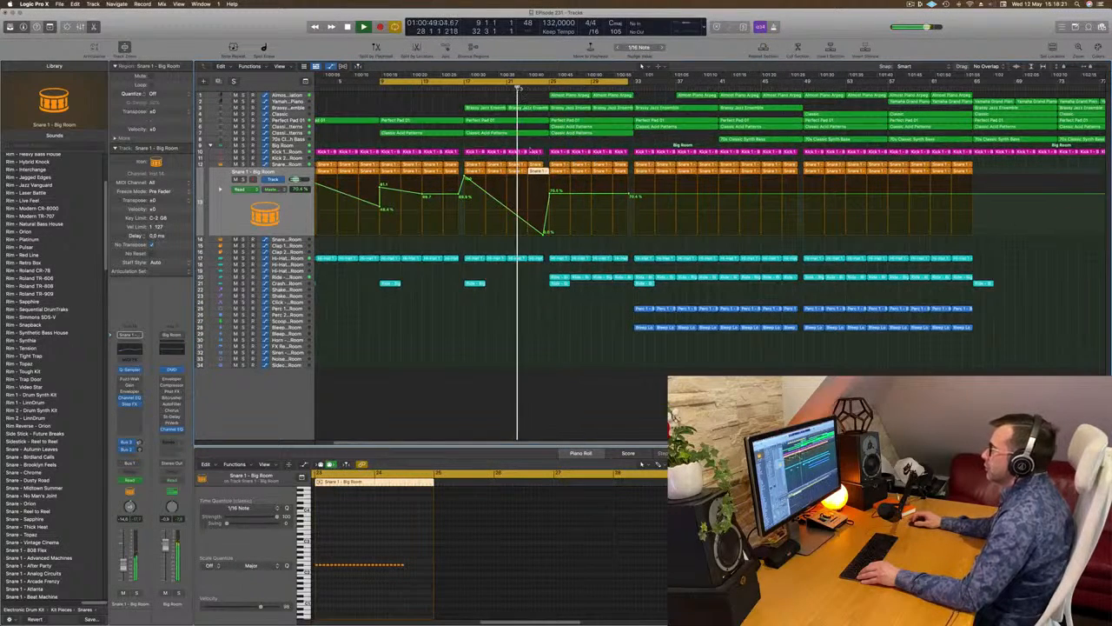
{"action": "scroll", "coordinate": [479, 588], "scroll_direction": "up", "scroll_amount": 3}
{"action": "mouse_move", "coordinate": [581, 558]}
{"action": "left_mouse_down"}
{"action": "mouse_move", "coordinate": [511, 573]}
{"action": "mouse_move", "coordinate": [570, 570]}
{"action": "left_mouse_up"}
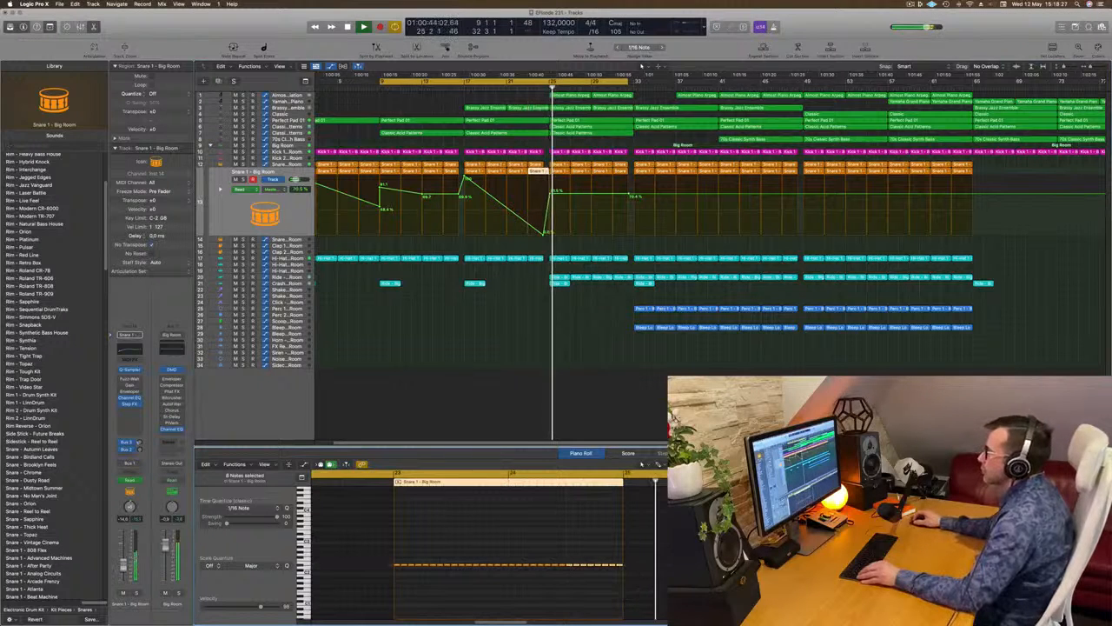
Replay the lead-in to bar 25 and adjust the steep Snare 1 automation rise there, keeping its upper point at about 70%
{"action": "left_click", "coordinate": [527, 88]}
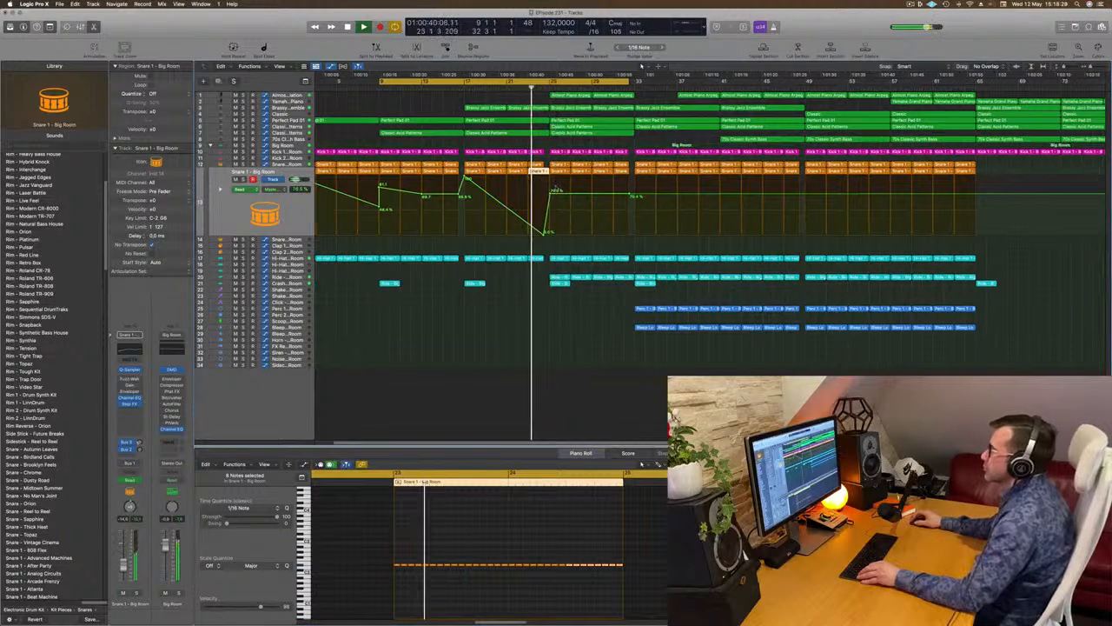
{"action": "scroll", "coordinate": [540, 173], "scroll_direction": "up", "scroll_amount": 5}
{"action": "left_click", "coordinate": [720, 208]}
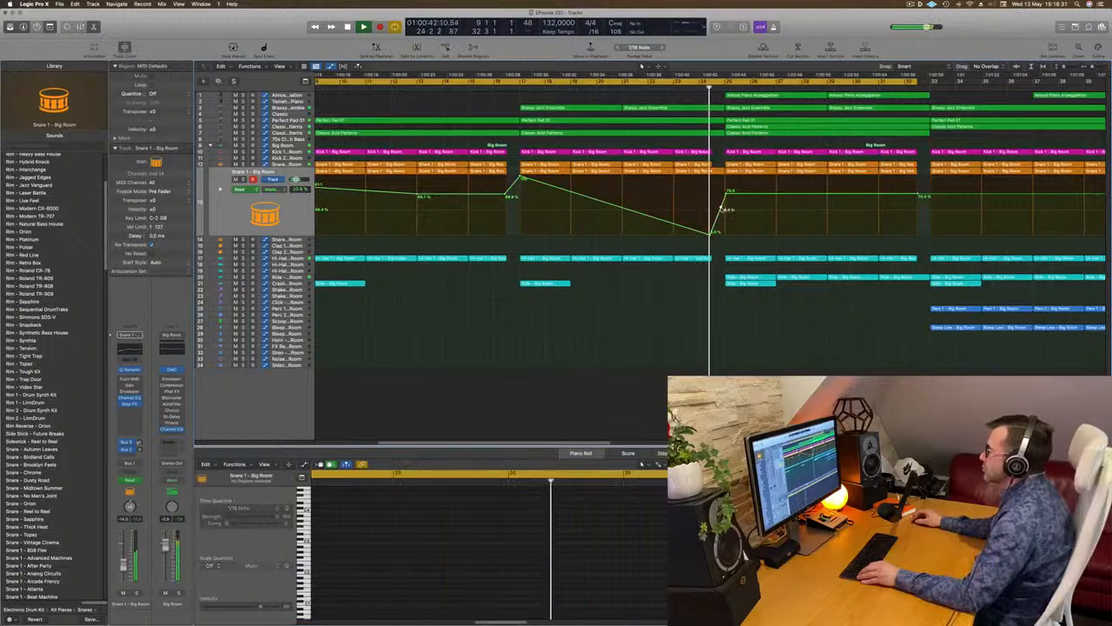
{"action": "mouse_move", "coordinate": [721, 209]}
{"action": "left_mouse_down"}
{"action": "mouse_move", "coordinate": [721, 233]}
{"action": "mouse_move", "coordinate": [725, 193]}
{"action": "left_mouse_up"}
{"action": "left_click", "coordinate": [720, 211]}
{"action": "key", "text": "super+Left"}
{"action": "key", "text": "super+Left"}
{"action": "key", "text": "super+Left"}
{"action": "key", "text": "super+Left"}
{"action": "key", "text": "super+Left"}
{"action": "key", "text": "super+Left"}
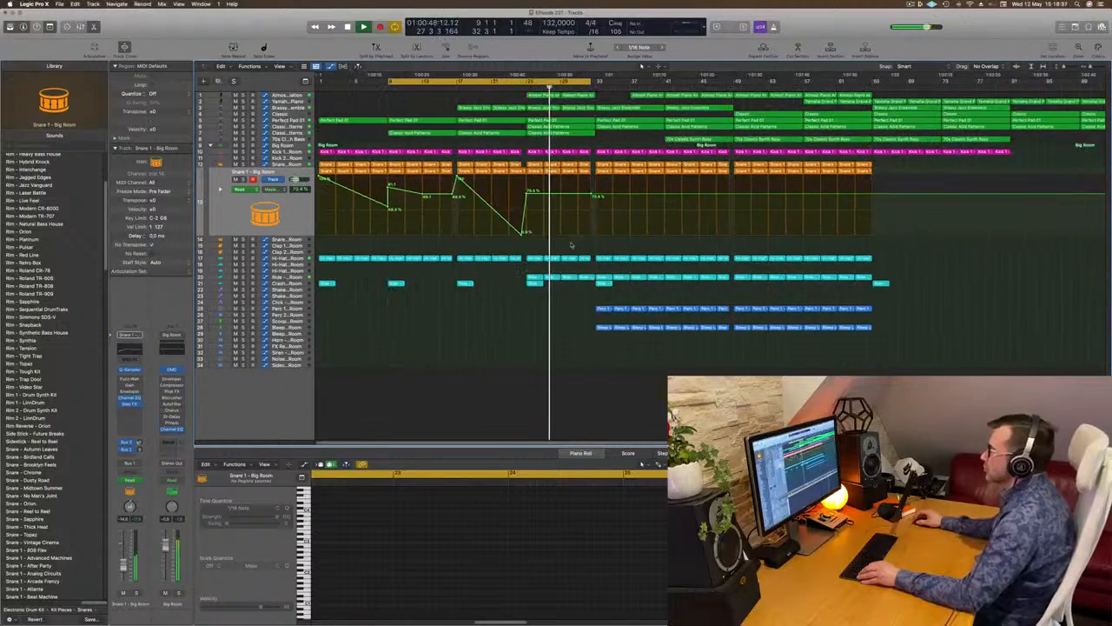
{"action": "key", "text": "super+Left"}
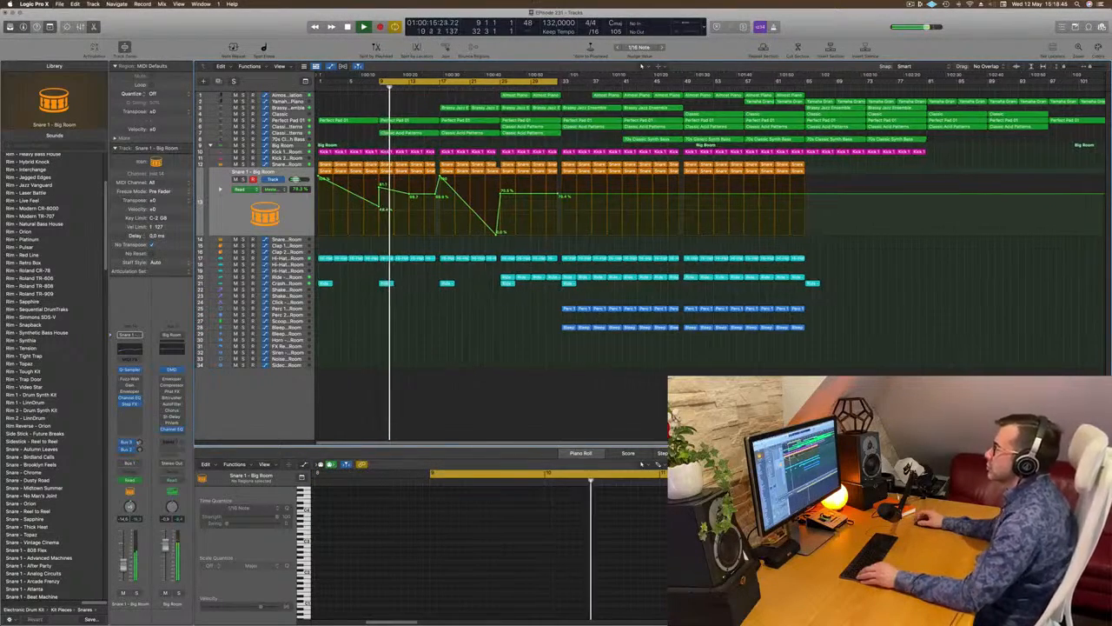
Move the start of the cycle range to bar 25 and restart playback from there
{"action": "key", "text": "super+Right"}
{"action": "key", "text": "super+Down"}
{"action": "key", "text": "super+Left"}
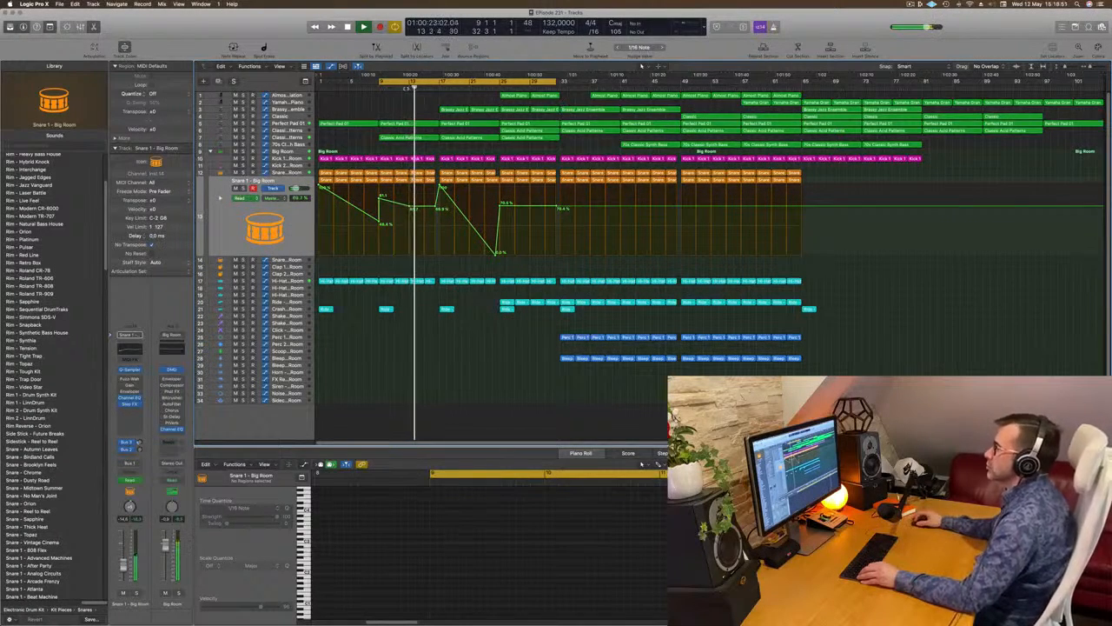
{"action": "left_click_drag", "start_coordinate": [380, 82], "coordinate": [501, 84]}
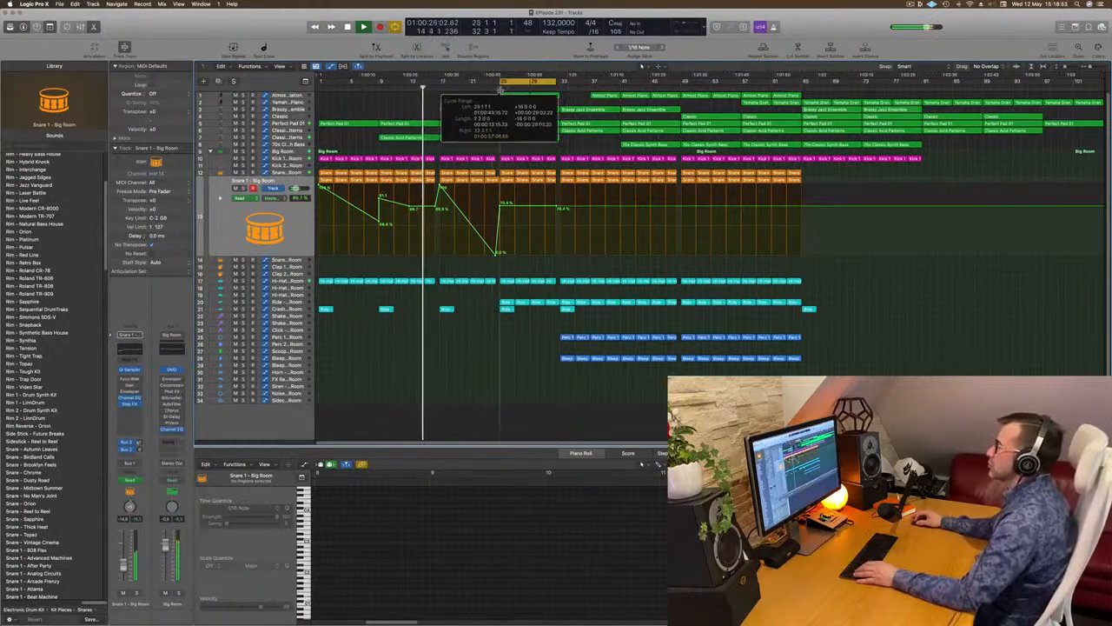
{"action": "key", "text": "space"}
{"action": "key", "text": "space"}
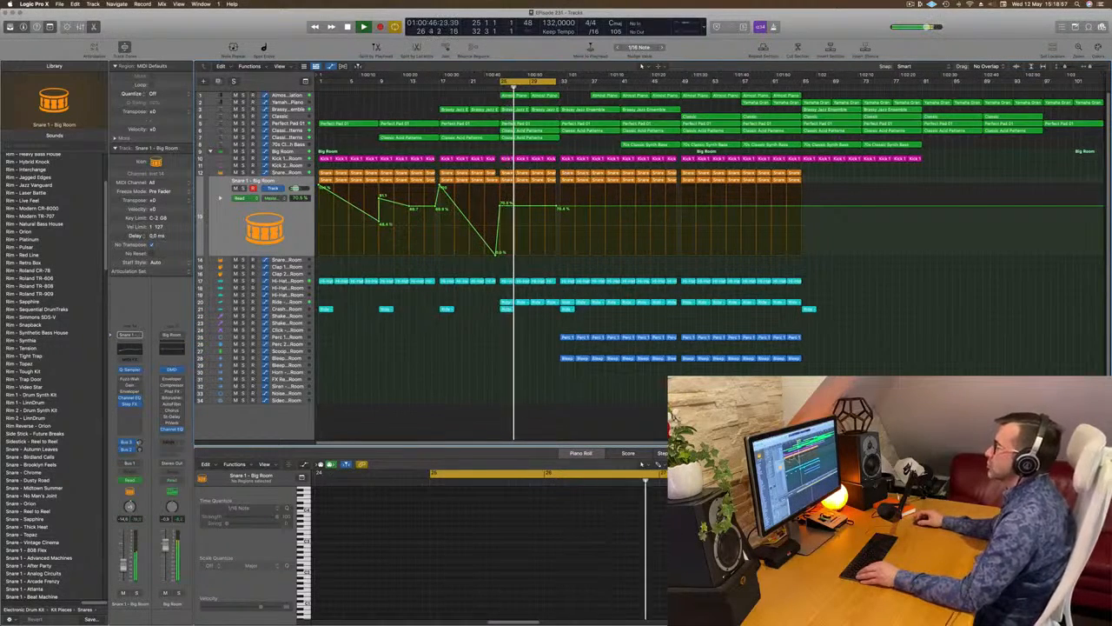
{"action": "key", "text": "super+Right"}
{"action": "key", "text": "super+Left"}
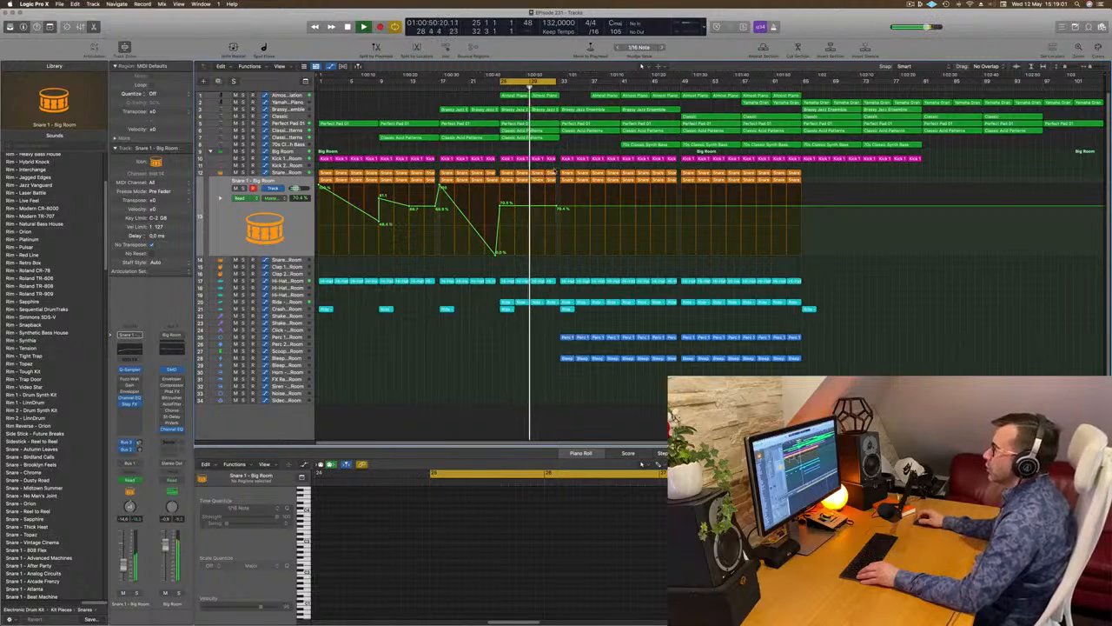
Delete the Hi-Hat, Ride, Perc 1 and Bleep regions between bars 33 and 41
{"action": "left_click_drag", "start_coordinate": [618, 165], "coordinate": [564, 174]}
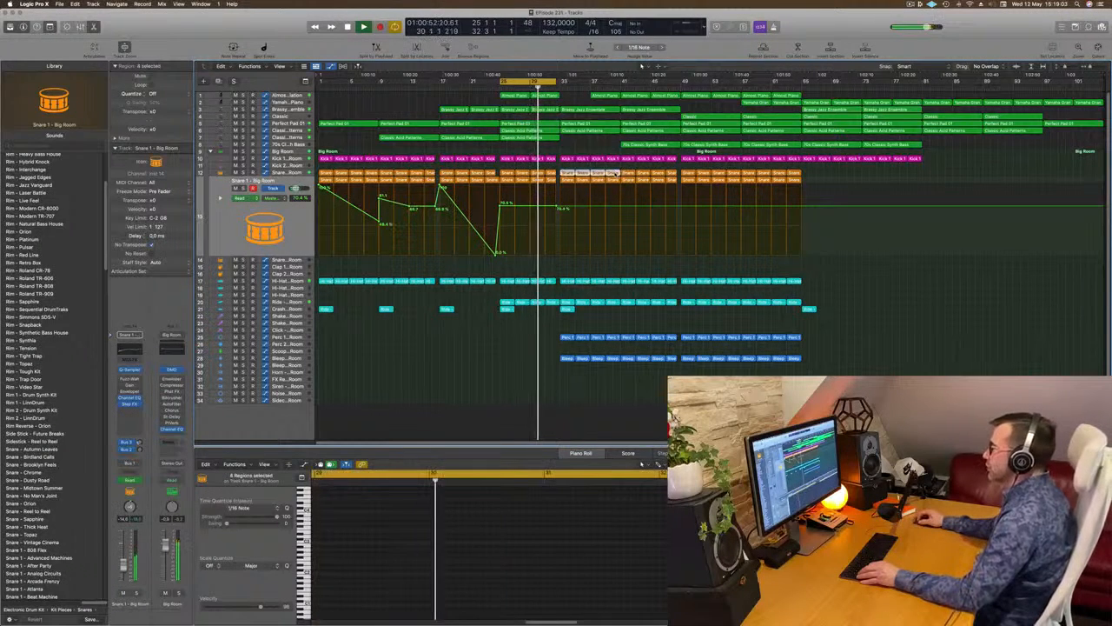
{"action": "left_click_drag", "start_coordinate": [566, 276], "coordinate": [620, 306]}
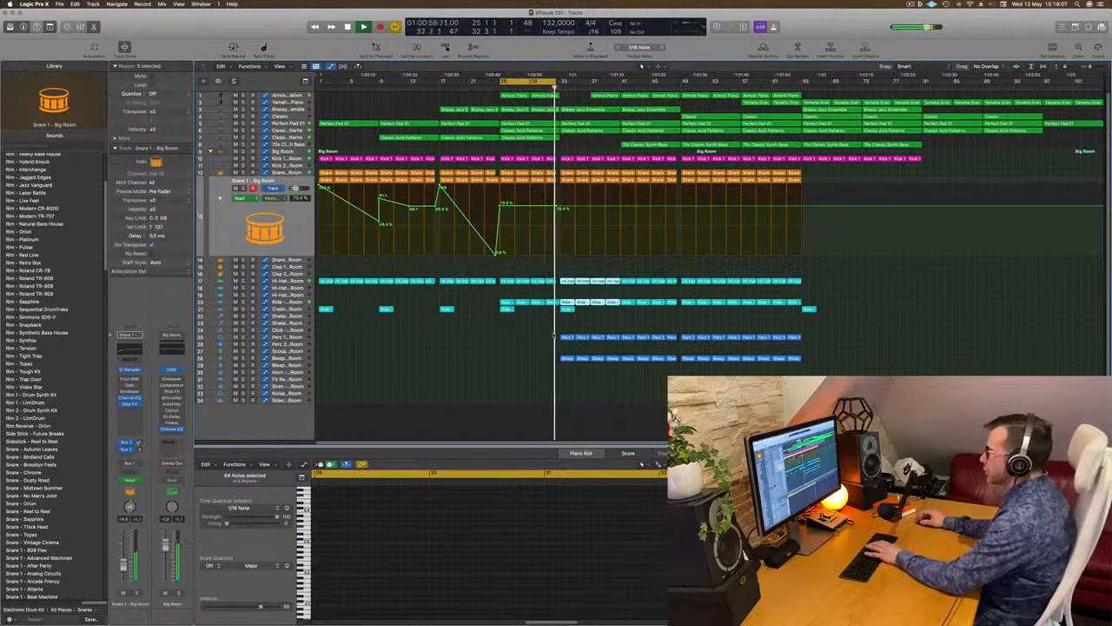
{"action": "key", "text": "Delete"}
{"action": "left_click_drag", "start_coordinate": [565, 329], "coordinate": [619, 363]}
{"action": "key", "text": "Delete"}
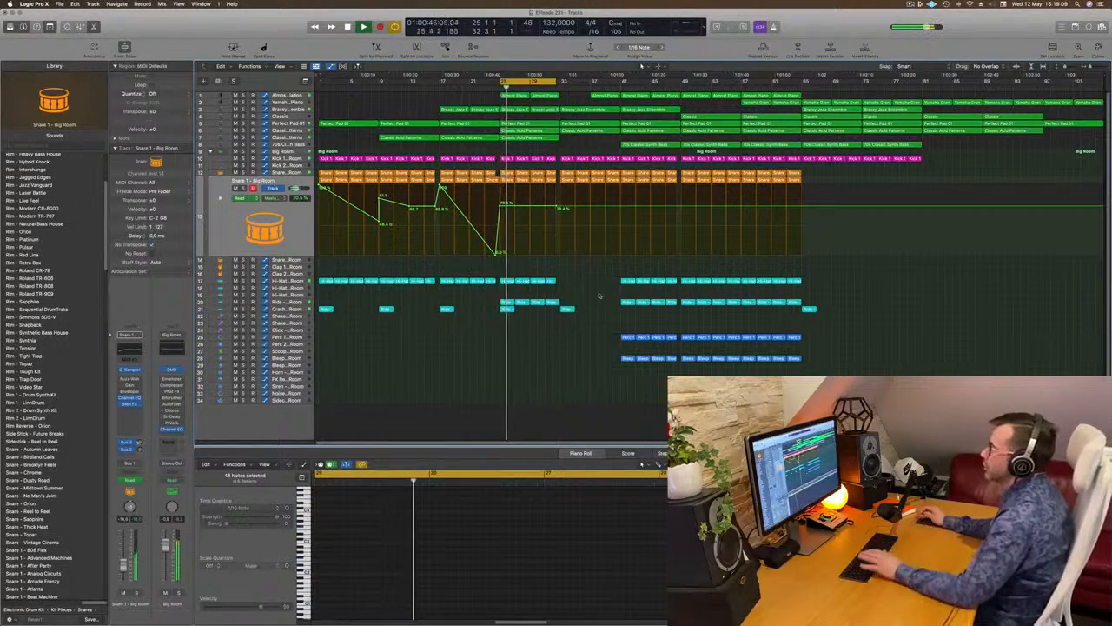
Delete the Almost Piano Arpeggiation region at bar 37 and extend the end of the cycle range to bar 41
{"action": "scroll", "coordinate": [610, 107], "scroll_direction": "up", "scroll_amount": 1}
{"action": "scroll", "coordinate": [611, 107], "scroll_direction": "down", "scroll_amount": 1}
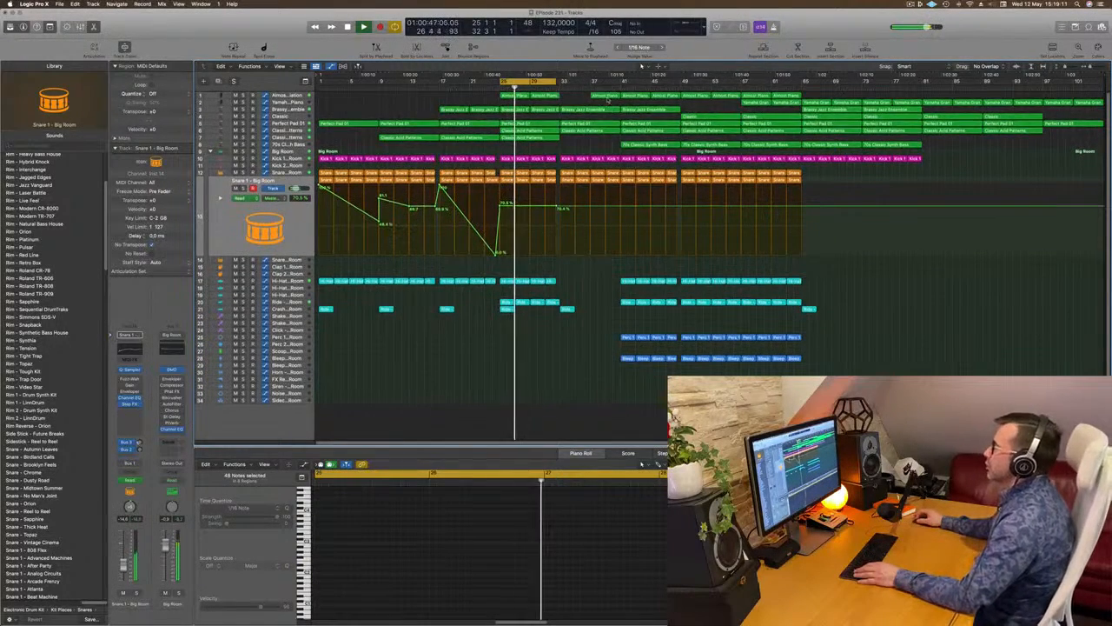
{"action": "left_click", "coordinate": [607, 97]}
{"action": "key", "text": "Delete"}
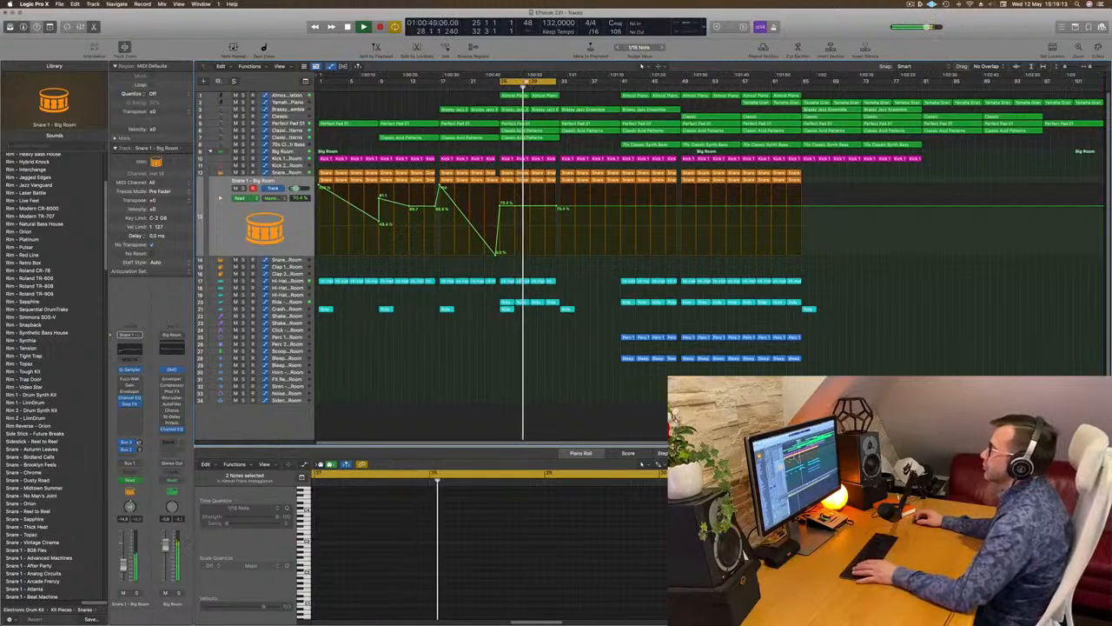
{"action": "left_click_drag", "start_coordinate": [534, 84], "coordinate": [620, 83]}
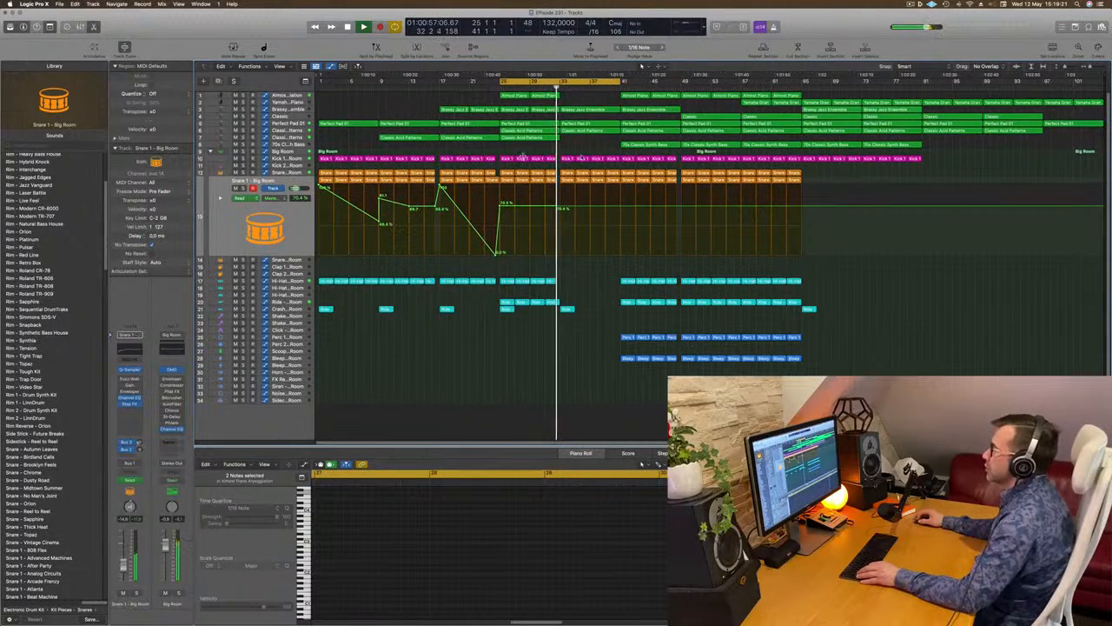
Replace the Kick 1 region at bar 31 with a copy of the Kick 1 region at bar 7
{"action": "left_click", "coordinate": [550, 159]}
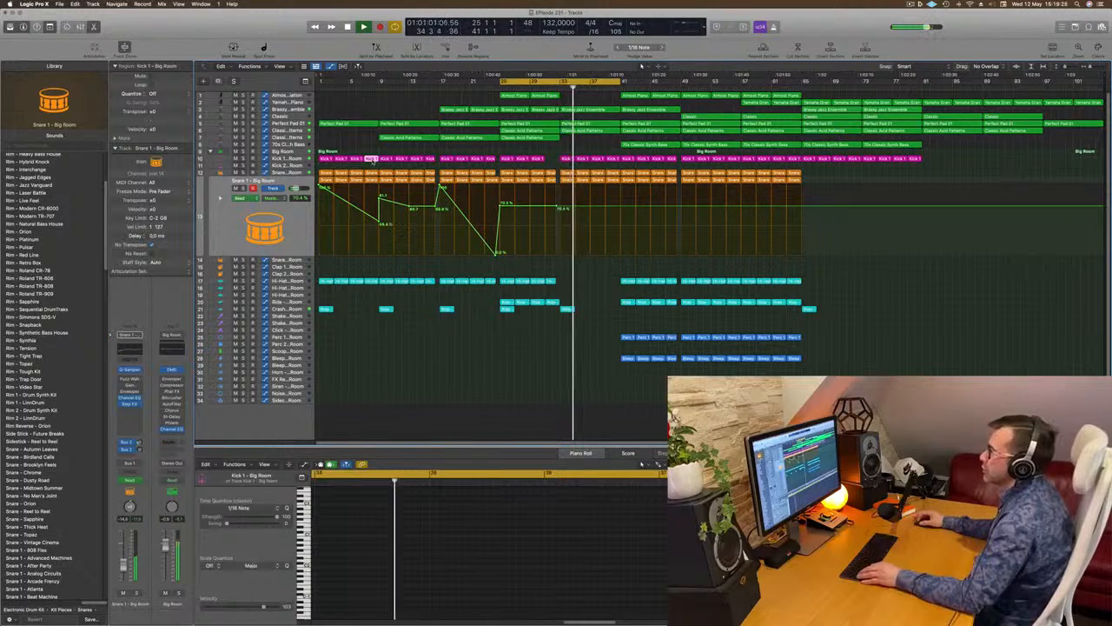
{"action": "left_click_drag", "start_coordinate": [372, 161], "coordinate": [552, 161]}
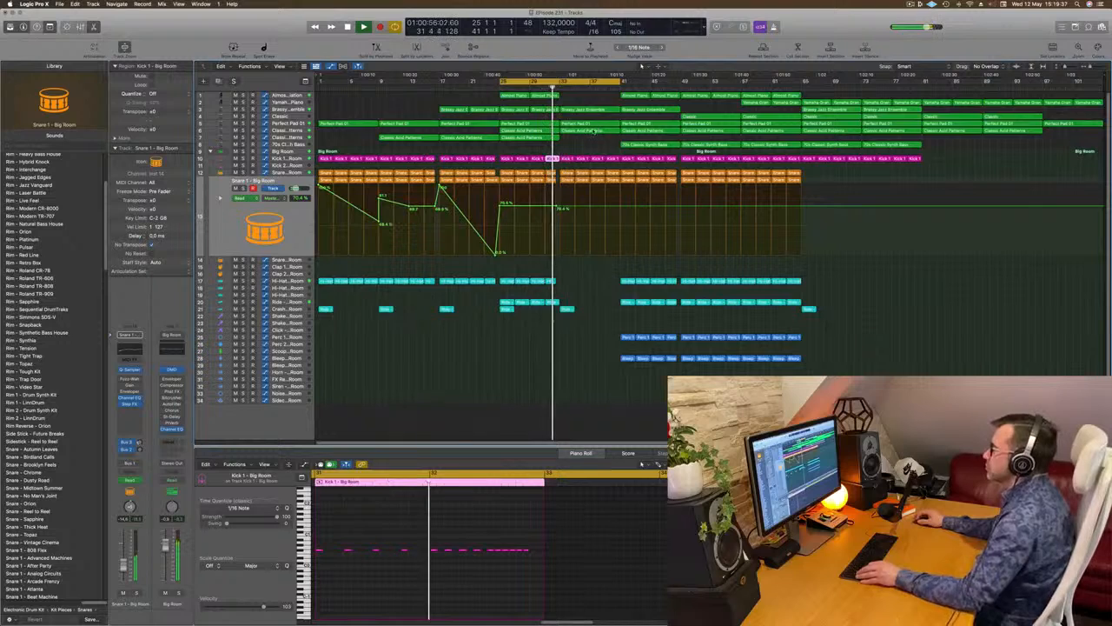
Copy the 70s Classic Synth Bass region from bar 41 and the upper-track Classic Acid Patterns region from bar 25 to bar 33
{"action": "left_click", "coordinate": [624, 145]}
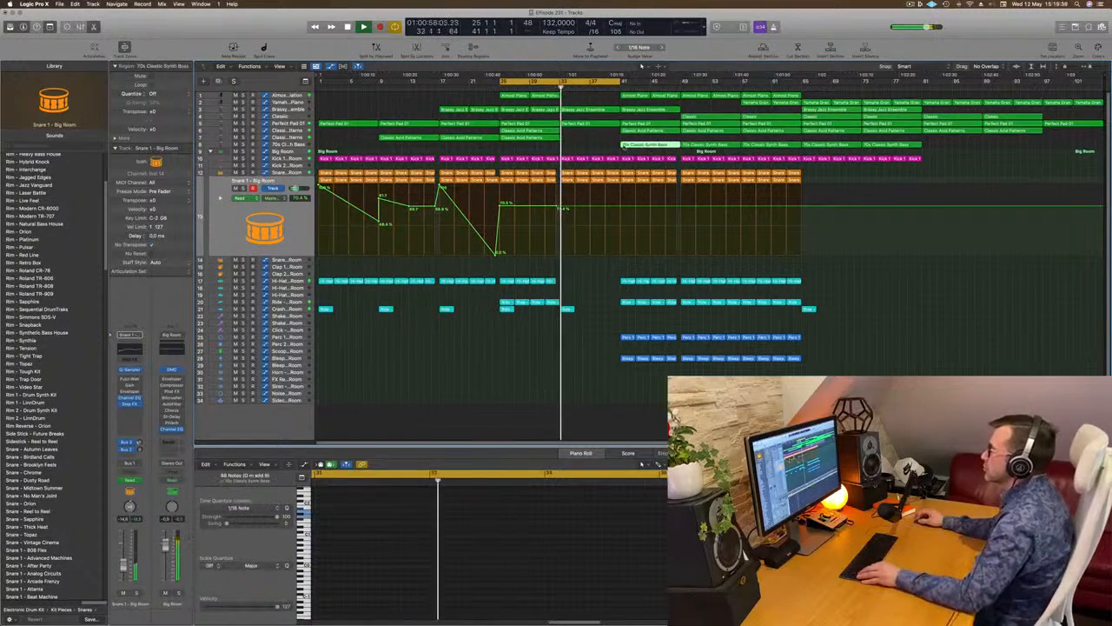
{"action": "left_click_drag", "start_coordinate": [624, 145], "coordinate": [563, 146]}
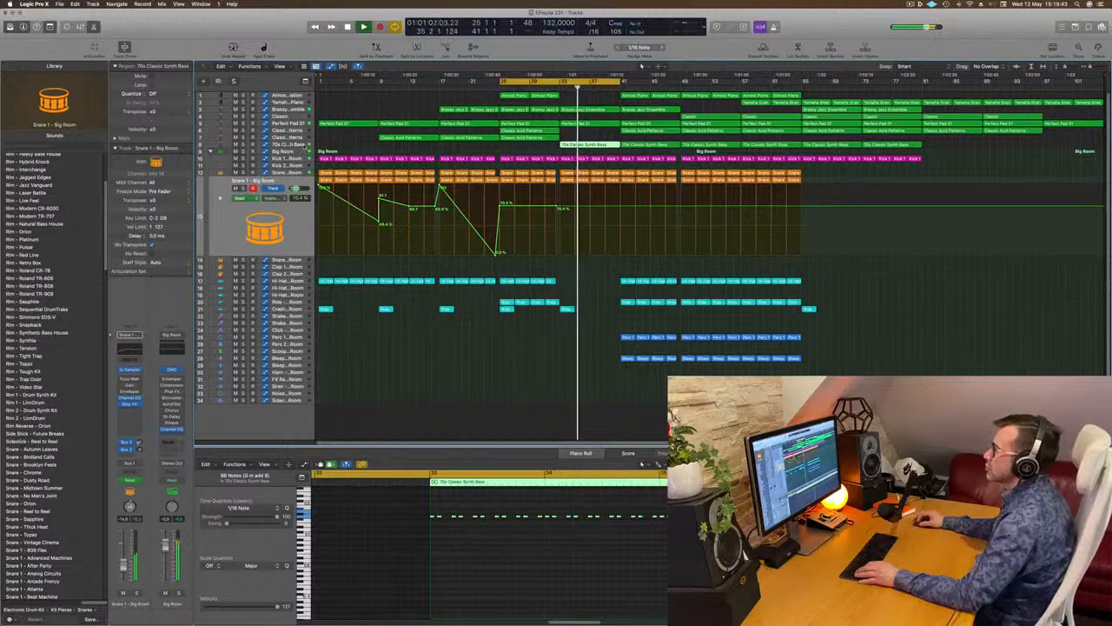
{"action": "left_click", "coordinate": [304, 146]}
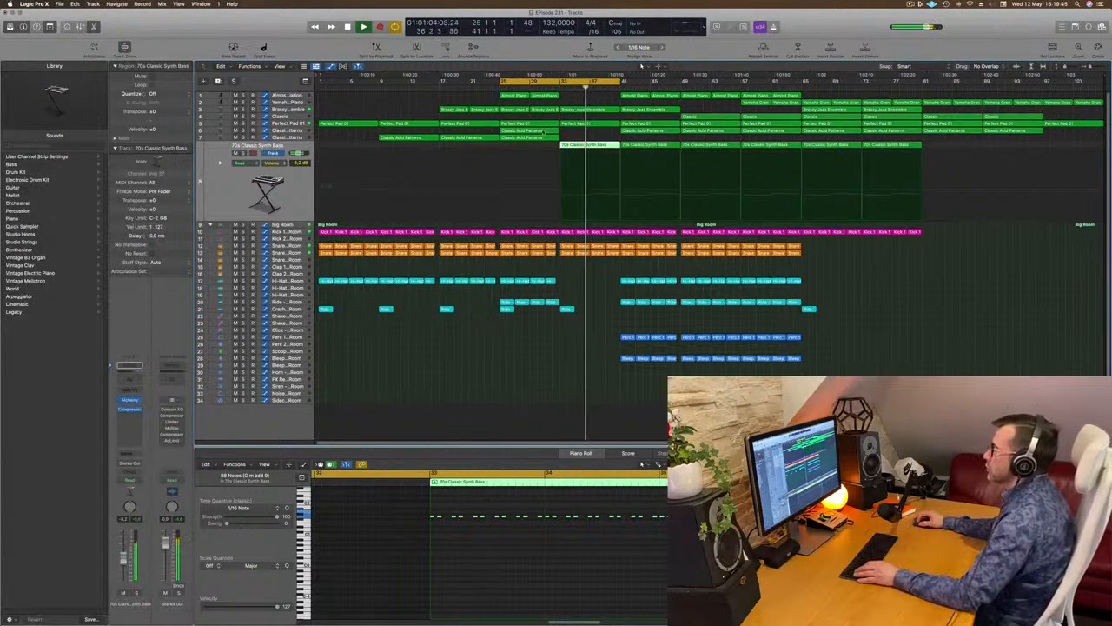
{"action": "left_click_drag", "start_coordinate": [544, 130], "coordinate": [597, 133]}
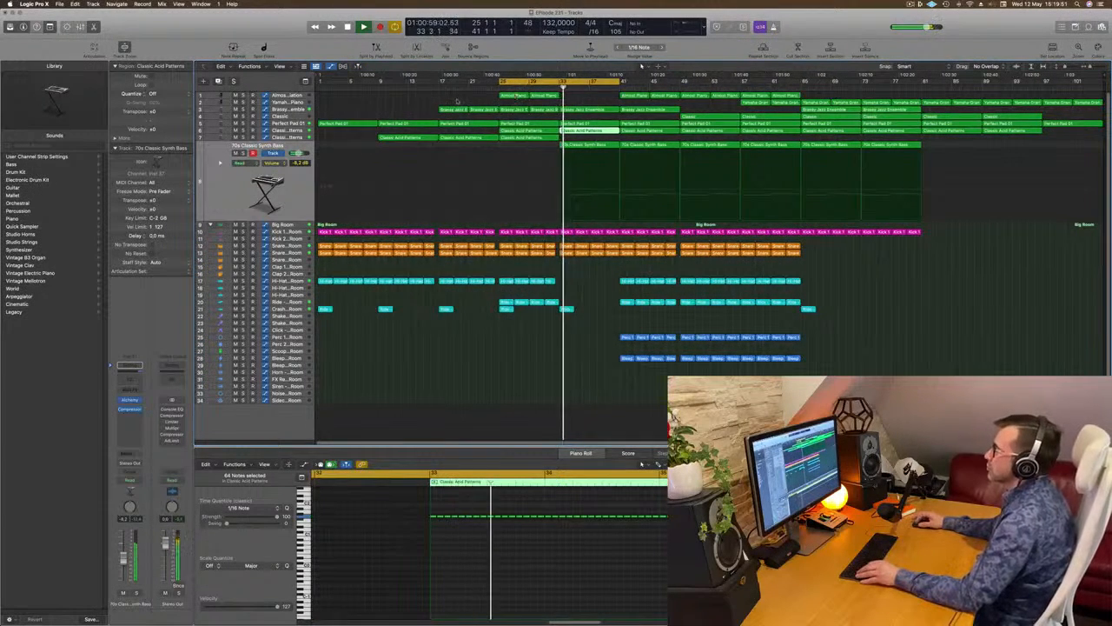
{"action": "left_click", "coordinate": [357, 110]}
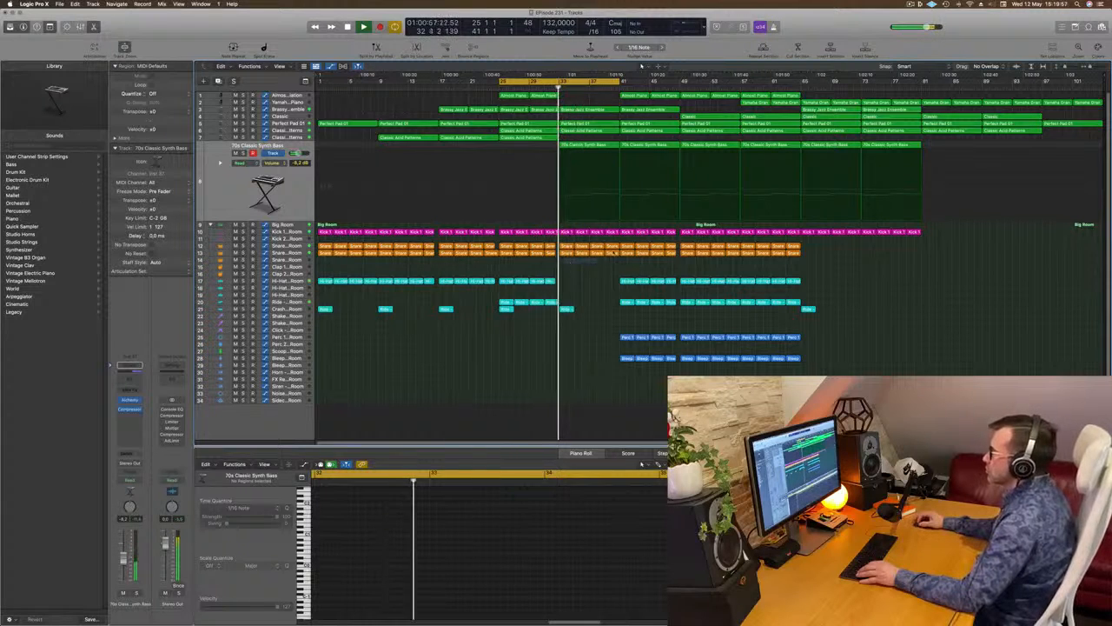
Delete the regions on both active snare tracks between bars 33 and 41
{"action": "left_click_drag", "start_coordinate": [613, 253], "coordinate": [613, 248]}
{"action": "key", "text": "Delete"}
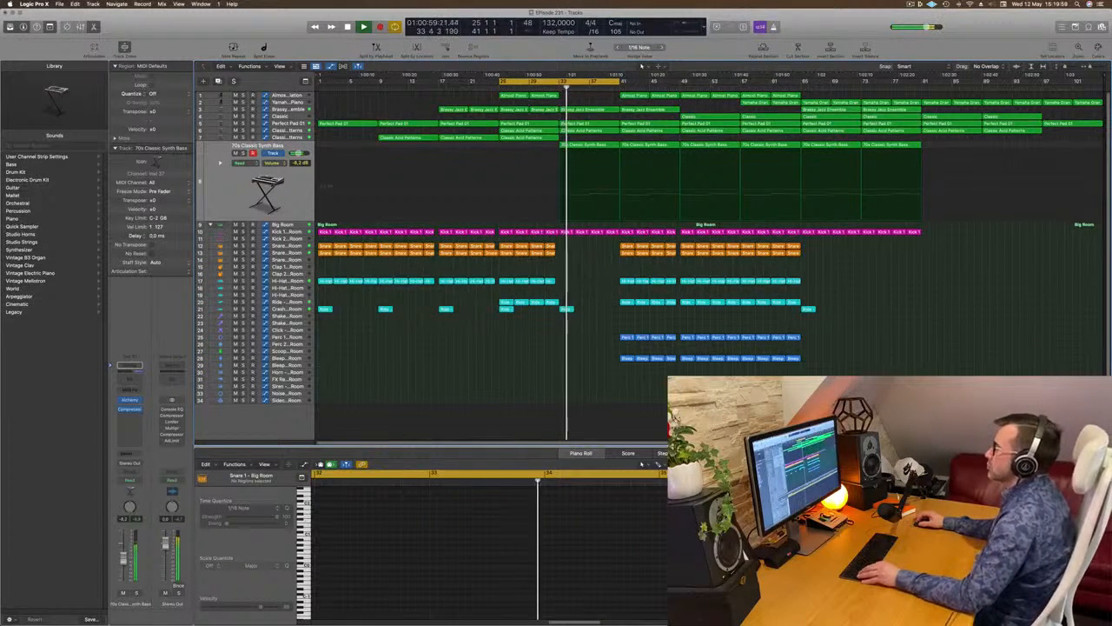
{"action": "scroll", "coordinate": [592, 275], "scroll_direction": "up", "scroll_amount": 2}
{"action": "scroll", "coordinate": [591, 275], "scroll_direction": "up", "scroll_amount": 2}
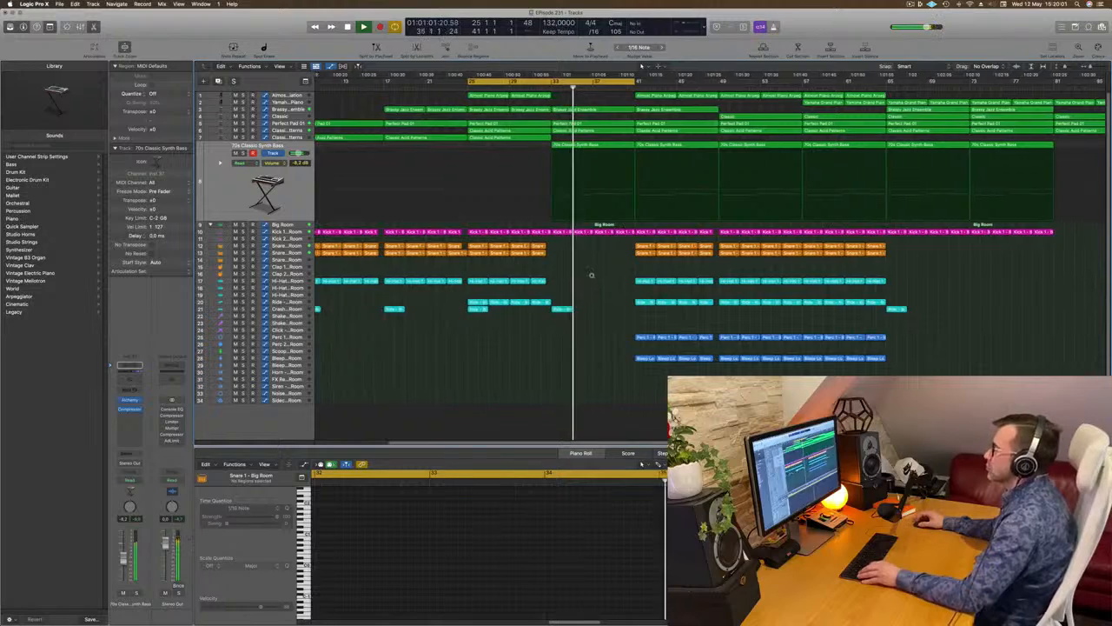
{"action": "scroll", "coordinate": [591, 275], "scroll_direction": "down", "scroll_amount": 2}
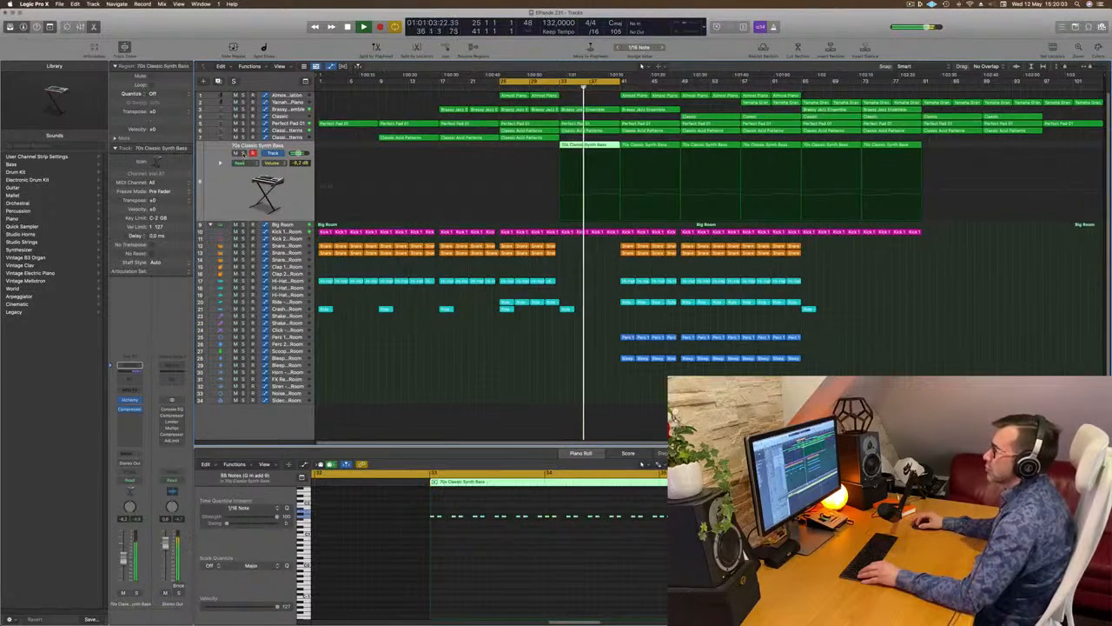
Copy the 70s Classic Synth Bass region at bar 33 to the track above and transpose all its notes down an octave
{"action": "key", "text": "ctrl+s"}
{"action": "key", "text": "ctrl+s"}
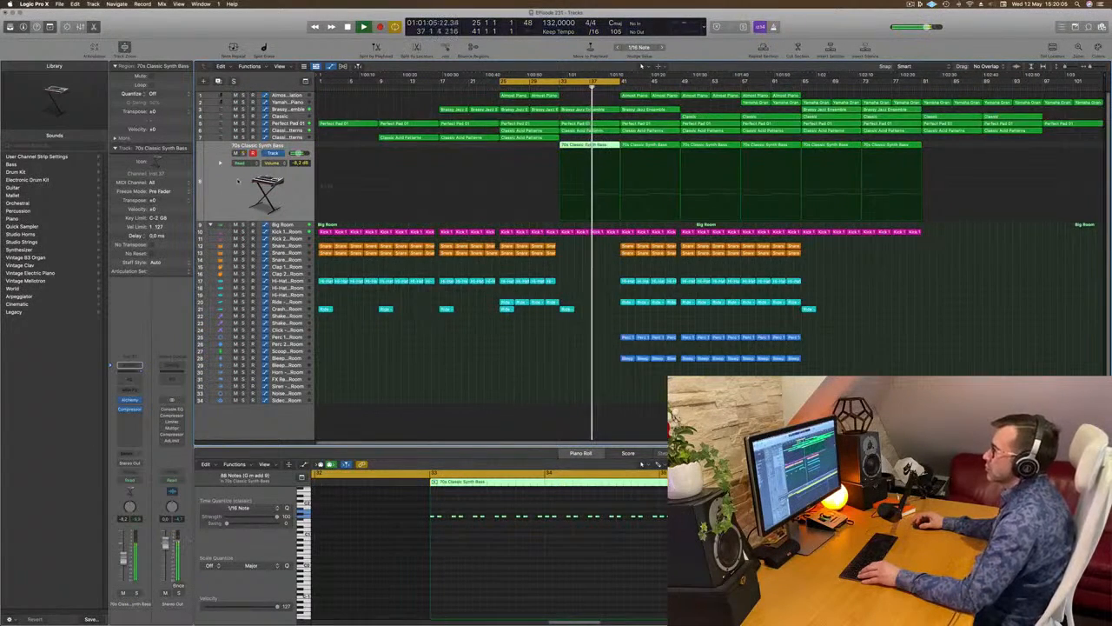
{"action": "scroll", "coordinate": [484, 393], "scroll_direction": "up", "scroll_amount": 3}
{"action": "scroll", "coordinate": [484, 394], "scroll_direction": "down", "scroll_amount": 3}
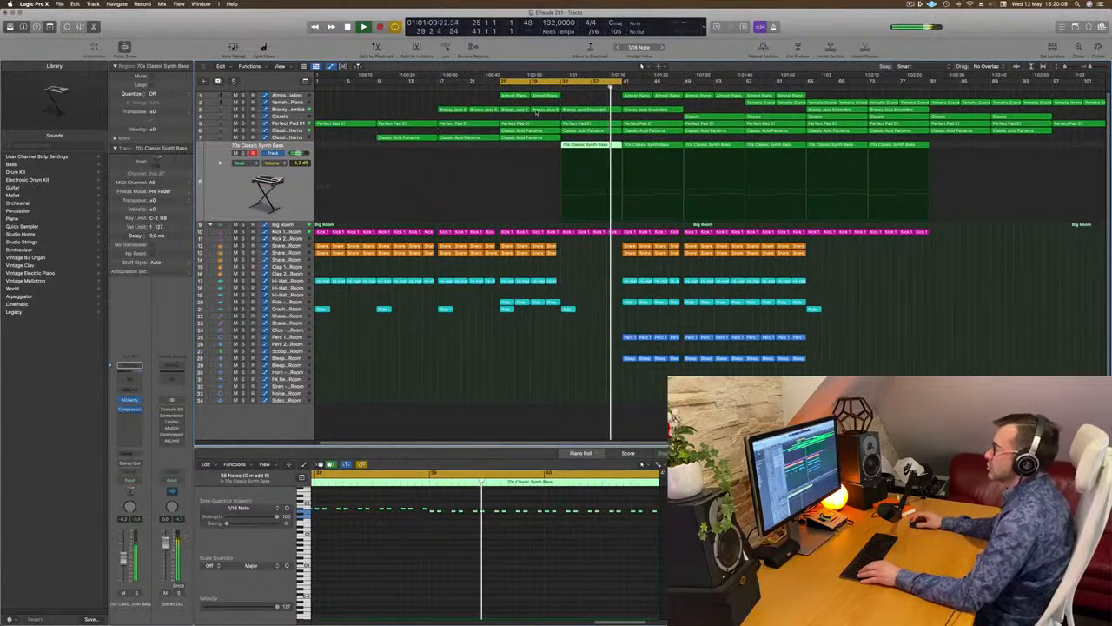
{"action": "scroll", "coordinate": [537, 112], "scroll_direction": "down", "scroll_amount": 1}
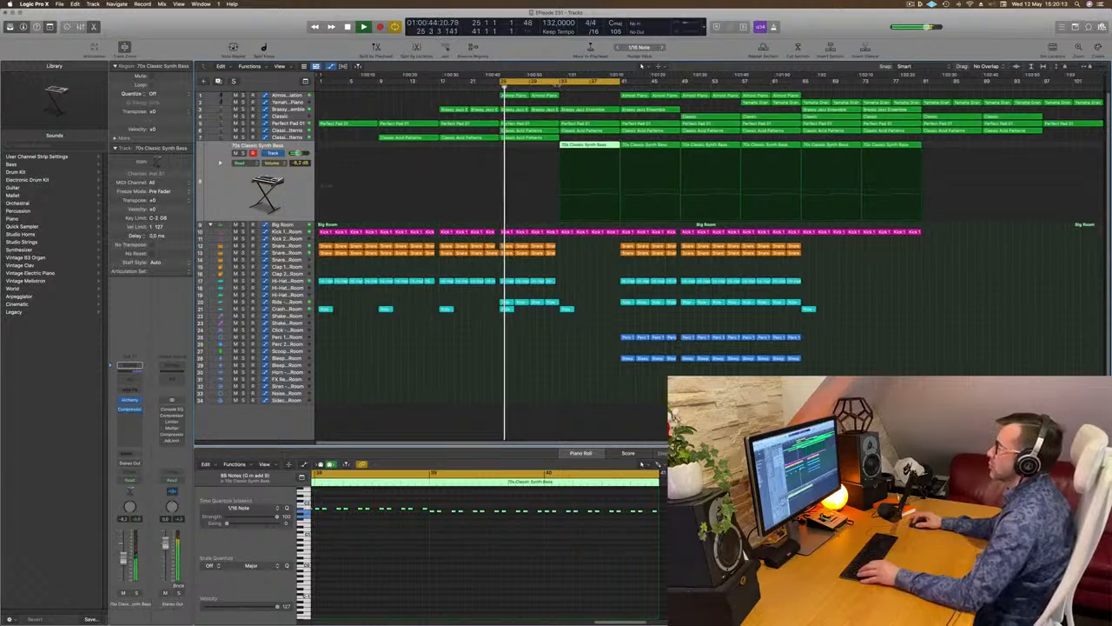
{"action": "left_click_drag", "start_coordinate": [591, 144], "coordinate": [593, 137]}
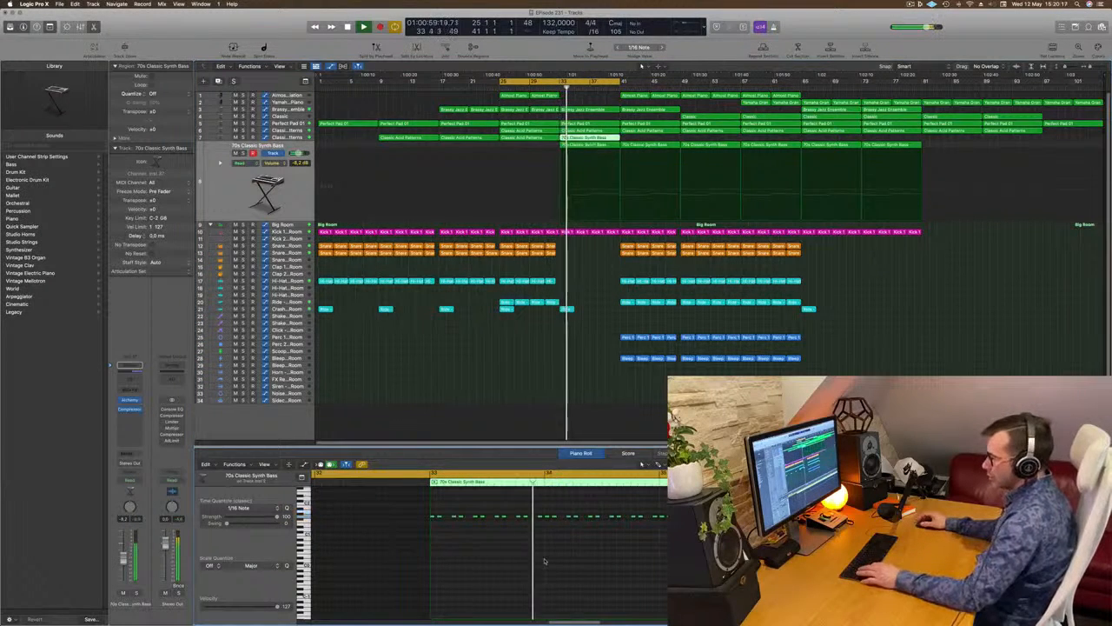
{"action": "key", "text": "super+a"}
{"action": "key", "text": "alt+shift+Down"}
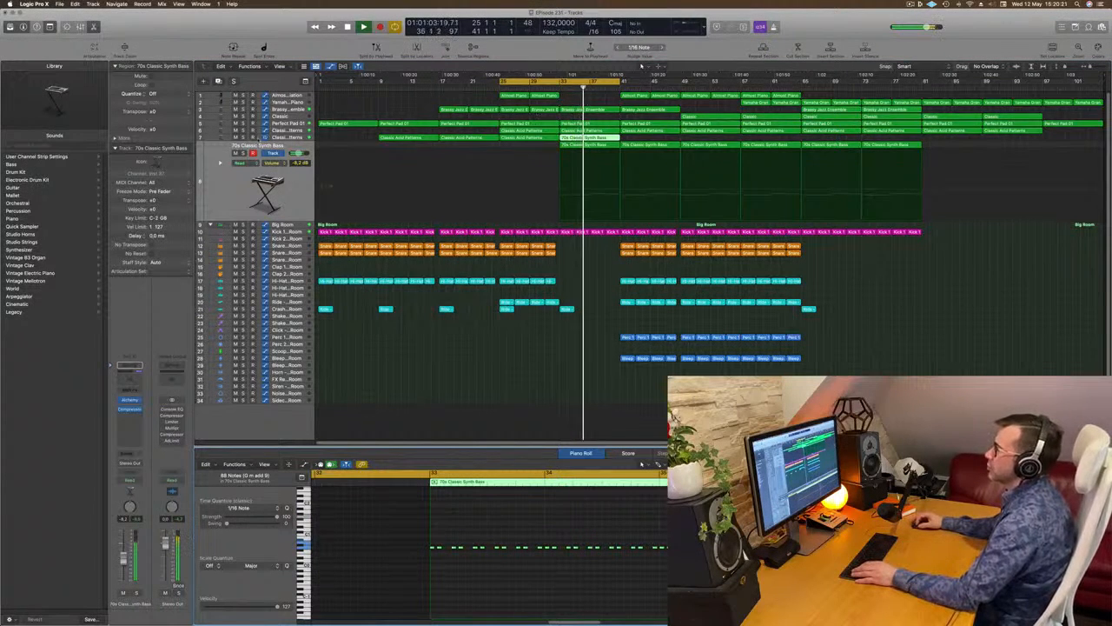
Audition the lowered bass copy in solo on its track, and clear the solo
{"action": "left_click", "coordinate": [244, 138]}
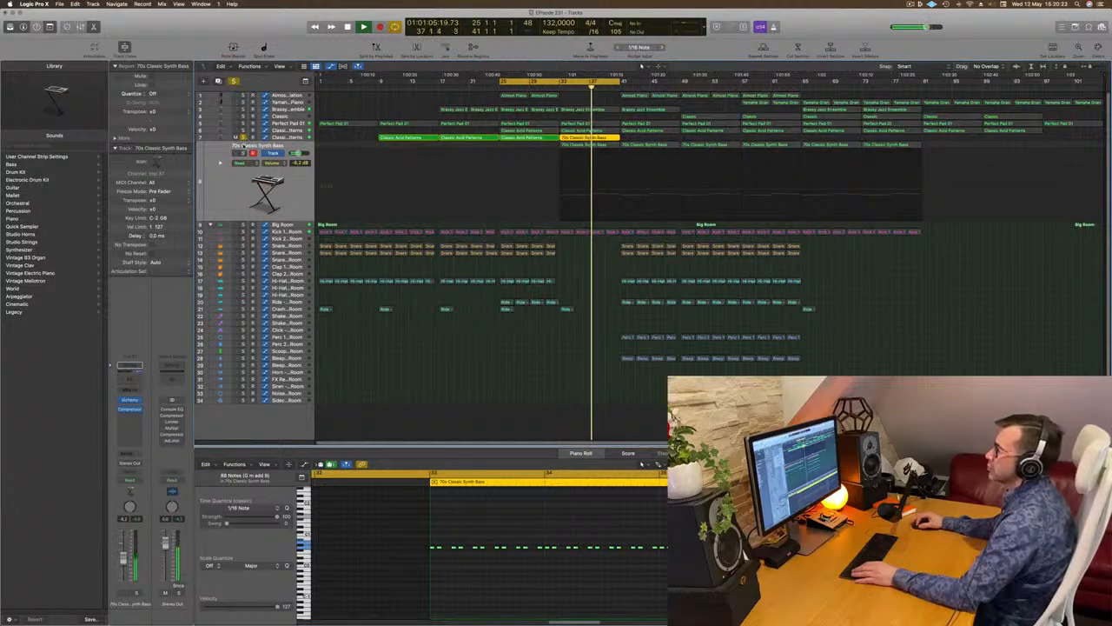
{"action": "left_click", "coordinate": [244, 153]}
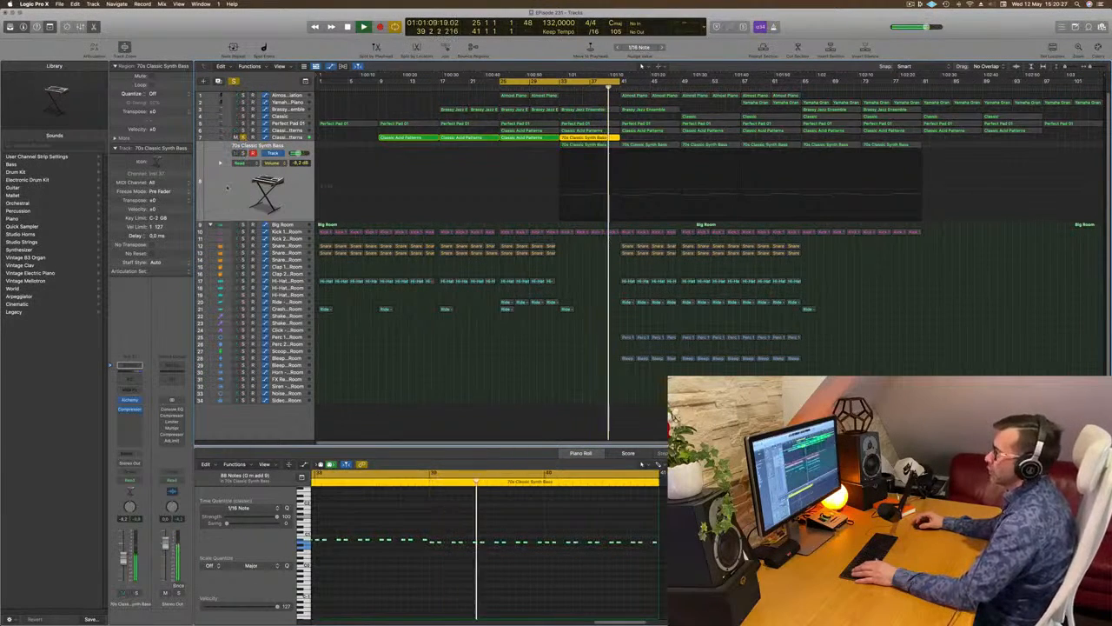
{"action": "key", "text": "ctrl+alt+super+s"}
{"action": "key", "text": "space"}
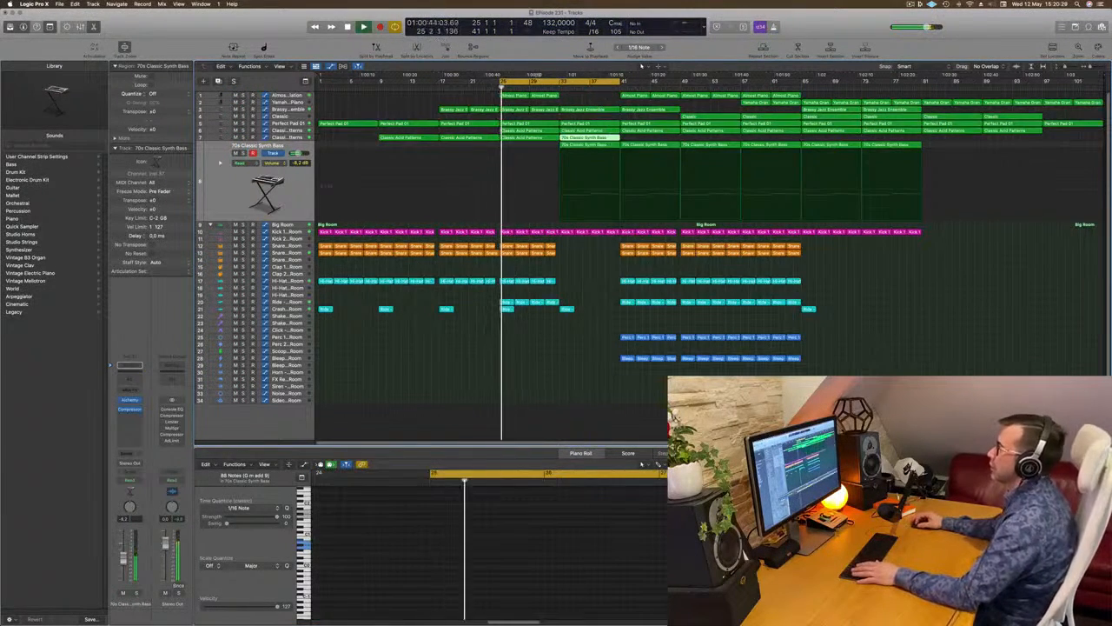
Copy the Classic region from bar 49 to bar 33 on the same track
{"action": "key", "text": "super+Right"}
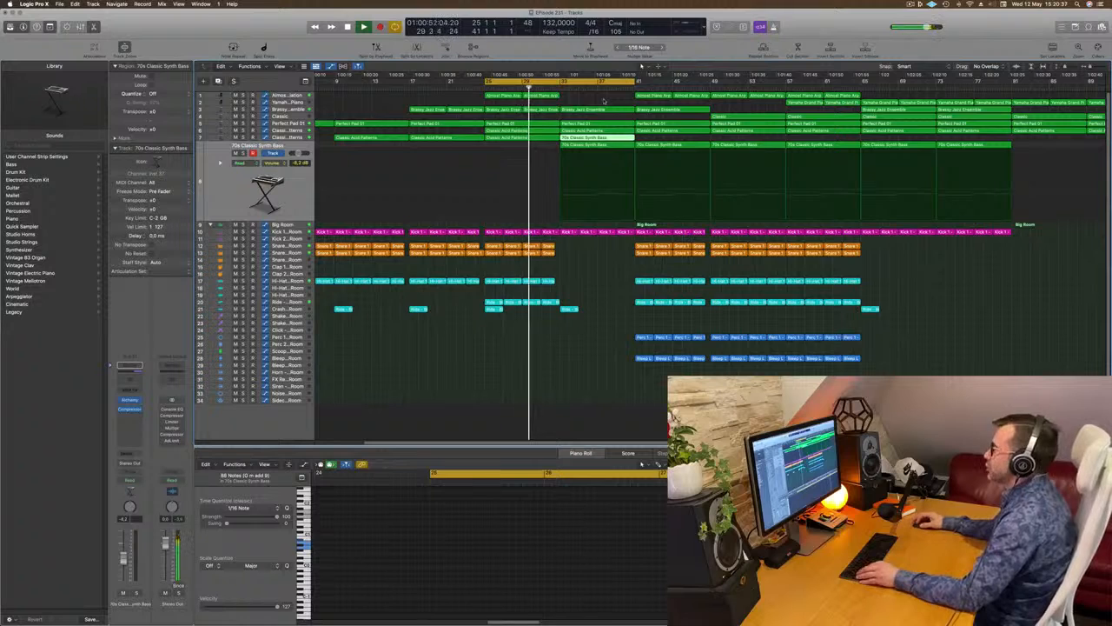
{"action": "scroll", "coordinate": [603, 100], "scroll_direction": "down", "scroll_amount": 2}
{"action": "left_click", "coordinate": [721, 115]}
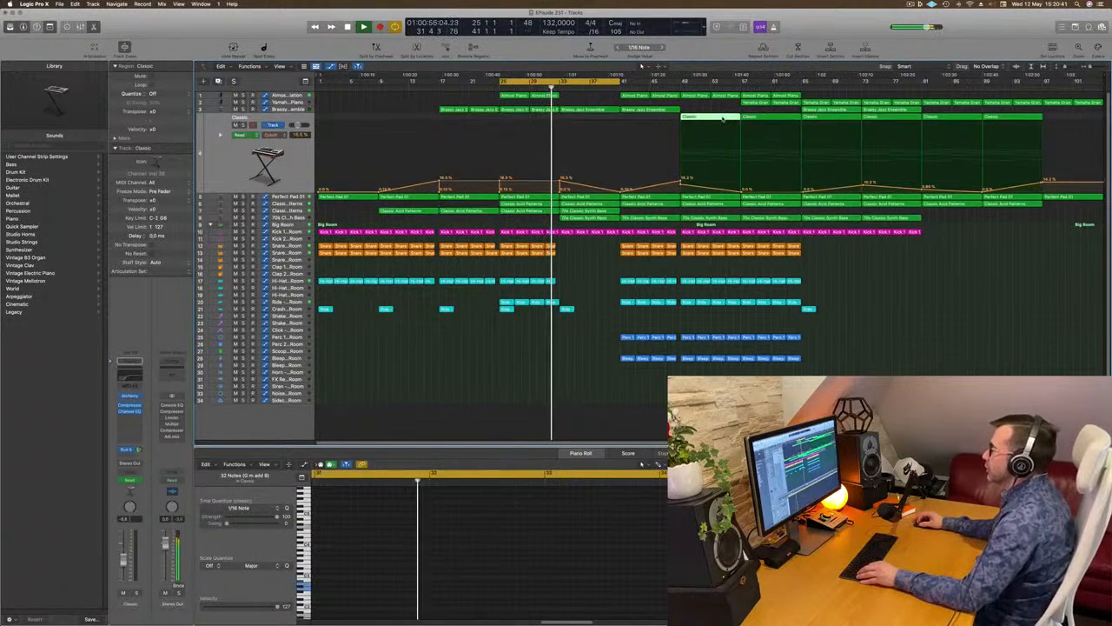
{"action": "left_click_drag", "start_coordinate": [720, 115], "coordinate": [602, 121]}
Remove the upper cutoff automation point at bar 33 on the Classic track and adjust the automation at bar 41
{"action": "left_click", "coordinate": [562, 189]}
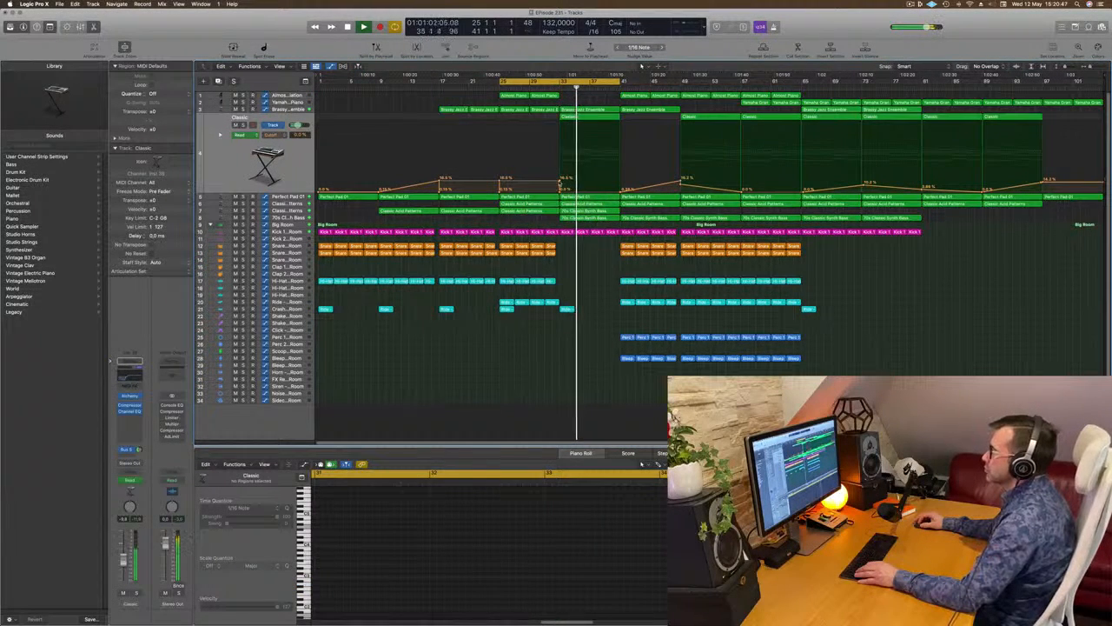
{"action": "double_click", "coordinate": [561, 180]}
{"action": "left_click", "coordinate": [622, 189]}
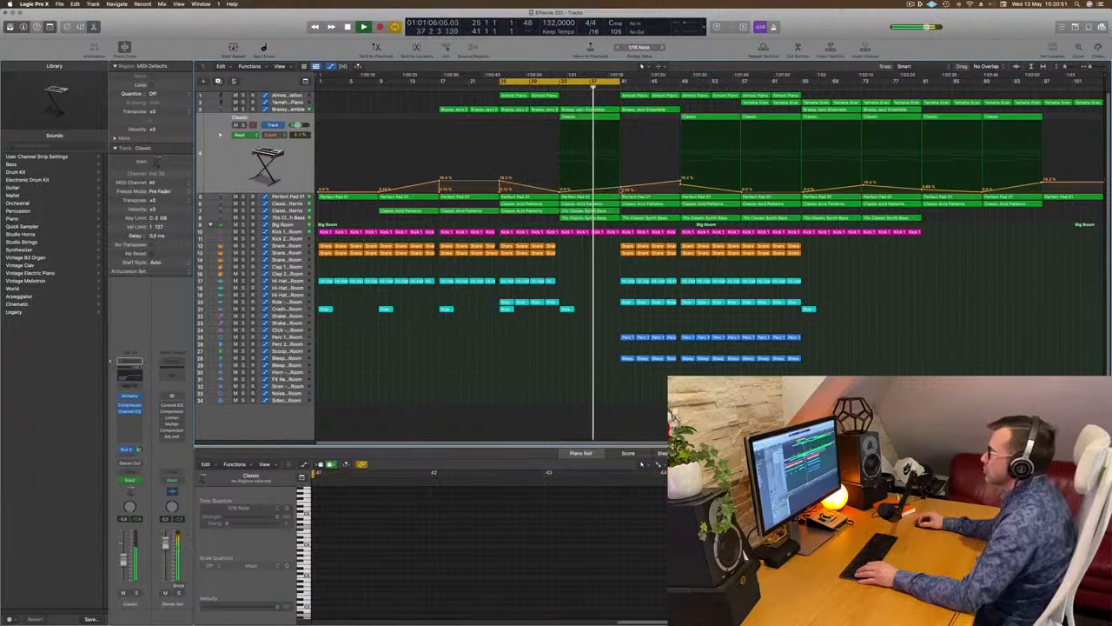
{"action": "left_click", "coordinate": [622, 188]}
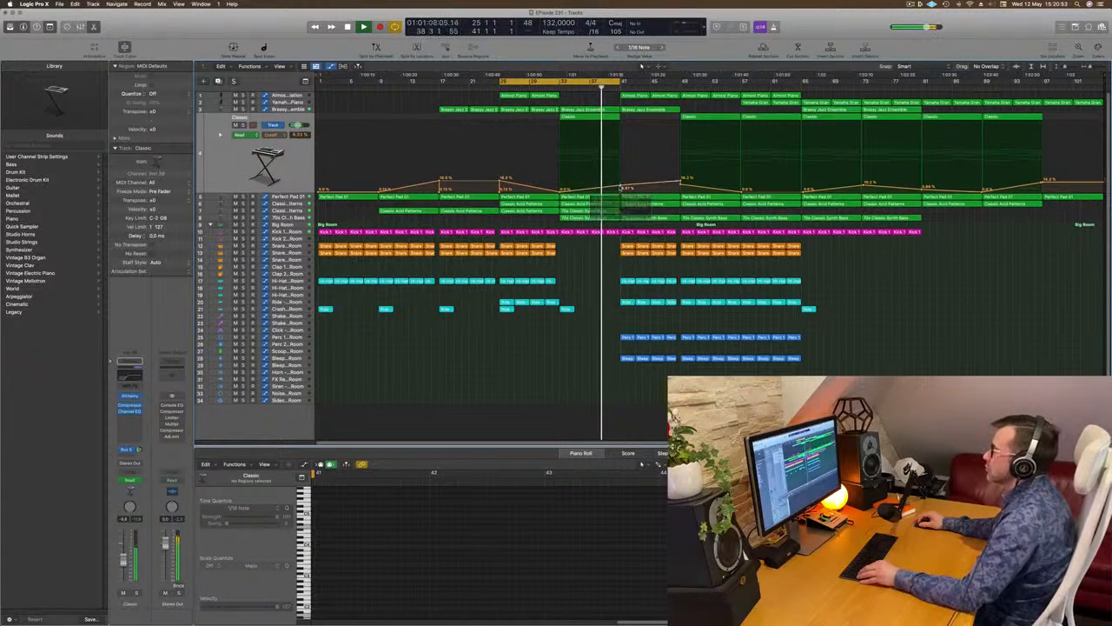
Fill bars 33 to 41 with copies of the Perc 1 and Bleep Low regions that start at bar 41
{"action": "scroll", "coordinate": [622, 189], "scroll_direction": "up", "scroll_amount": 3}
{"action": "scroll", "coordinate": [602, 126], "scroll_direction": "down", "scroll_amount": 3}
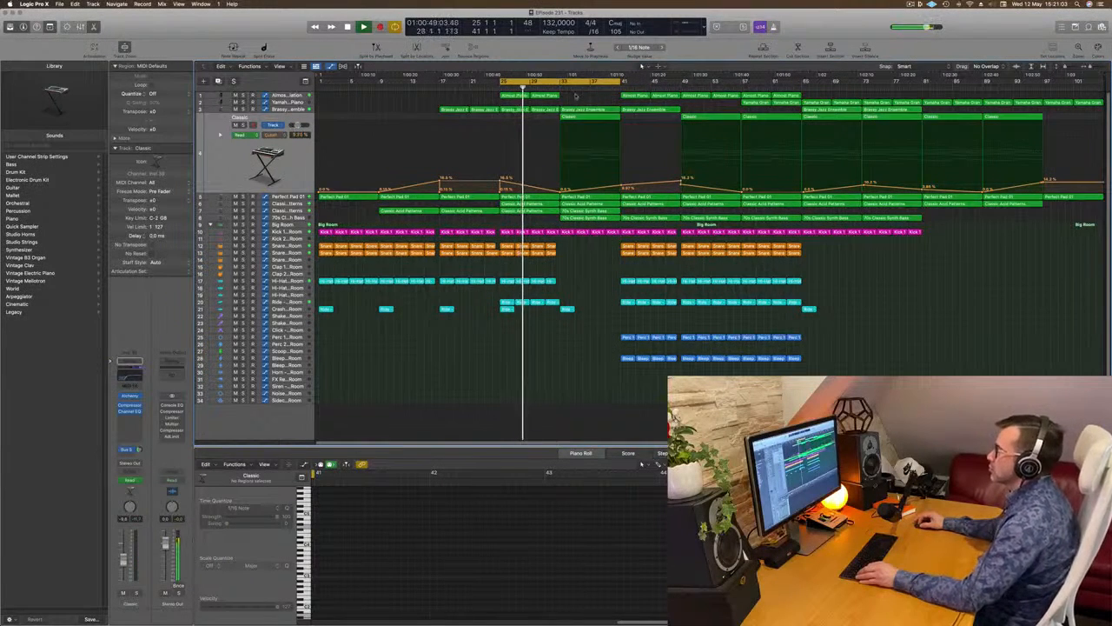
{"action": "left_click", "coordinate": [540, 96]}
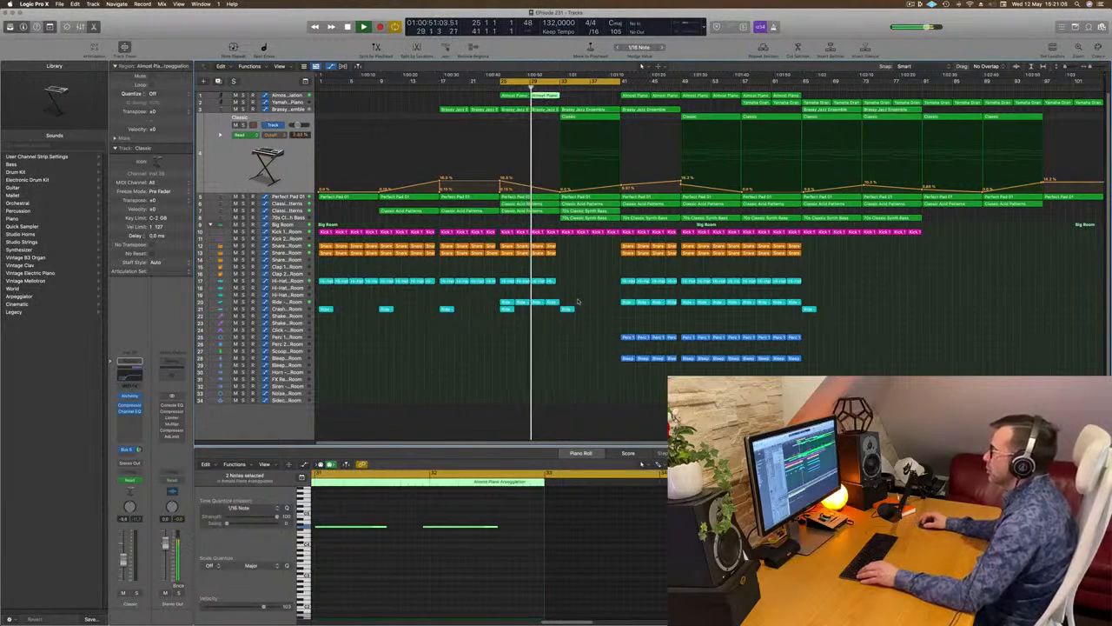
{"action": "left_click_drag", "start_coordinate": [600, 324], "coordinate": [568, 338]}
{"action": "left_click", "coordinate": [478, 400]}
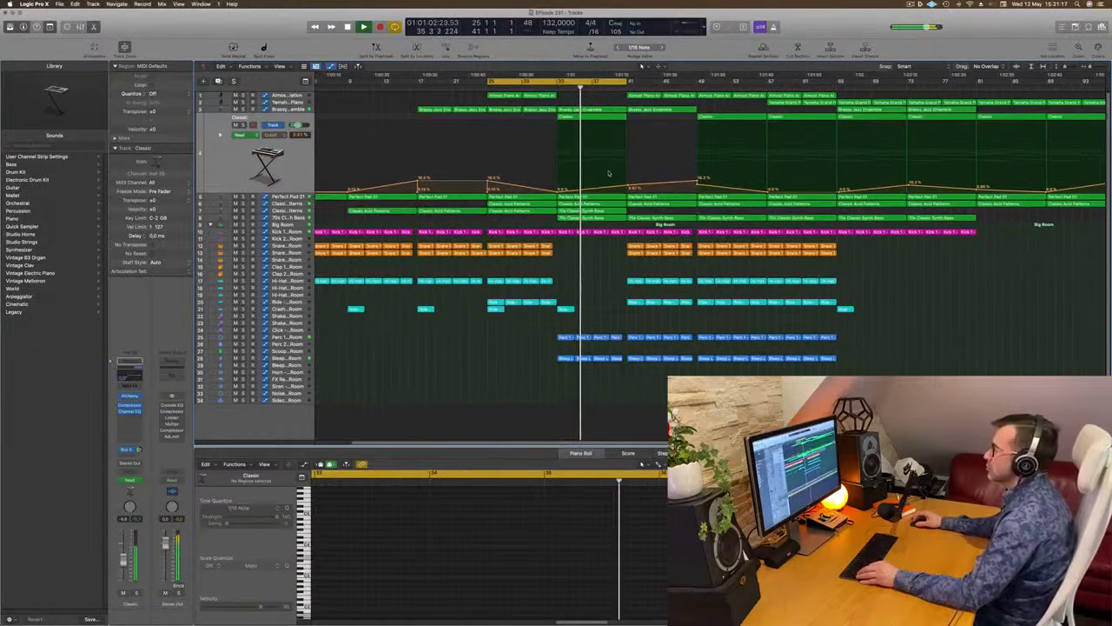
Compare playback with the 70s Classic Synth Bass track muted and unmuted, and check the Classic Acid Patterns cutoff automation
{"action": "left_click", "coordinate": [229, 217]}
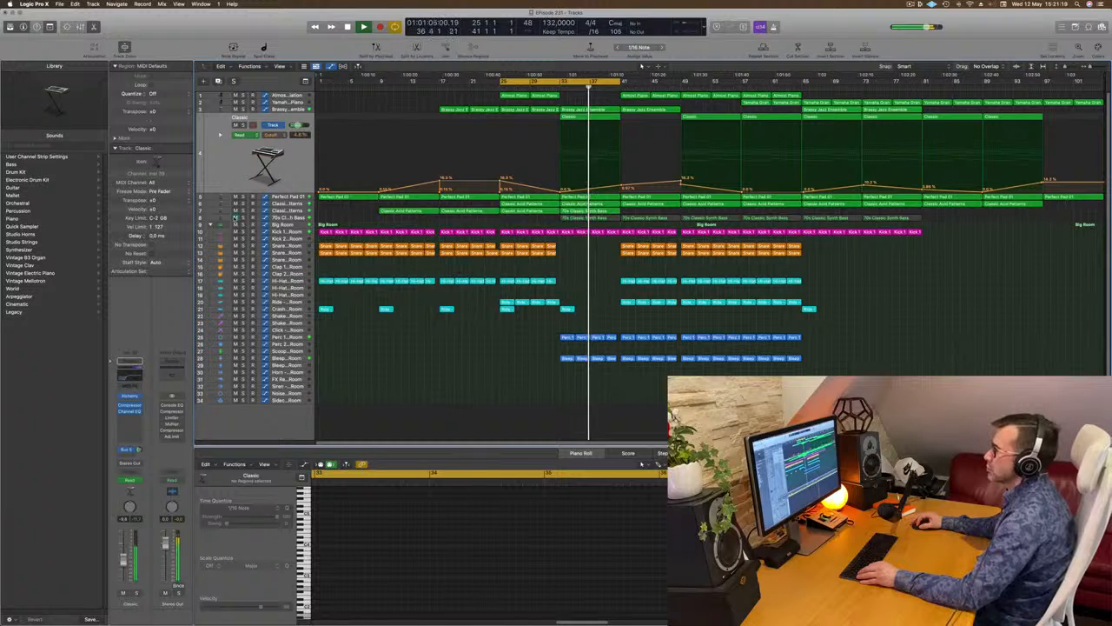
{"action": "left_click", "coordinate": [233, 217]}
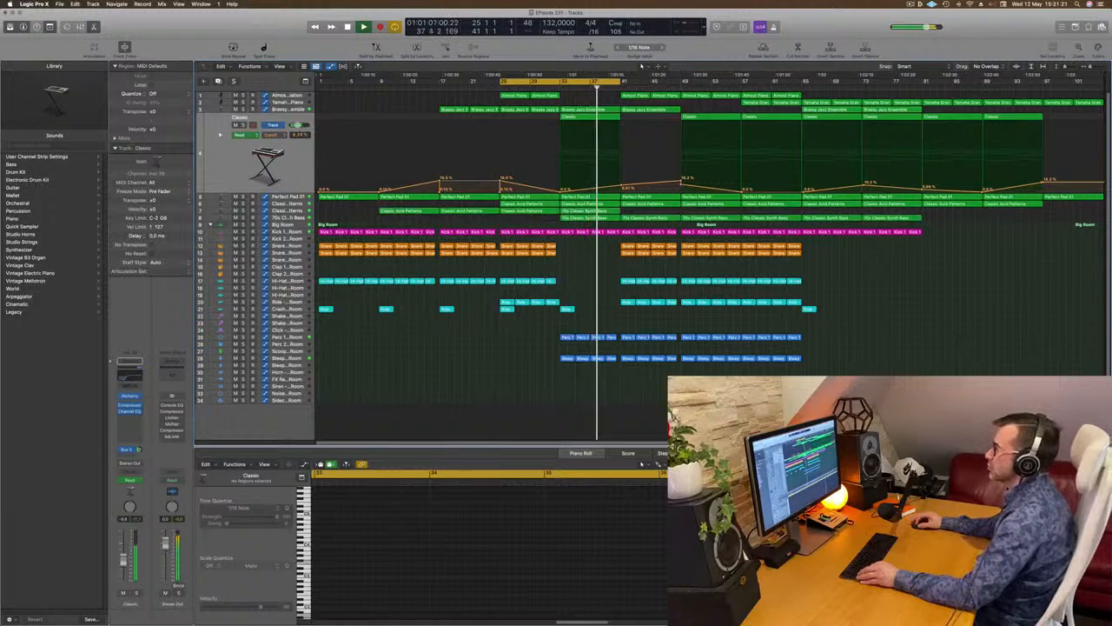
{"action": "left_click", "coordinate": [300, 209]}
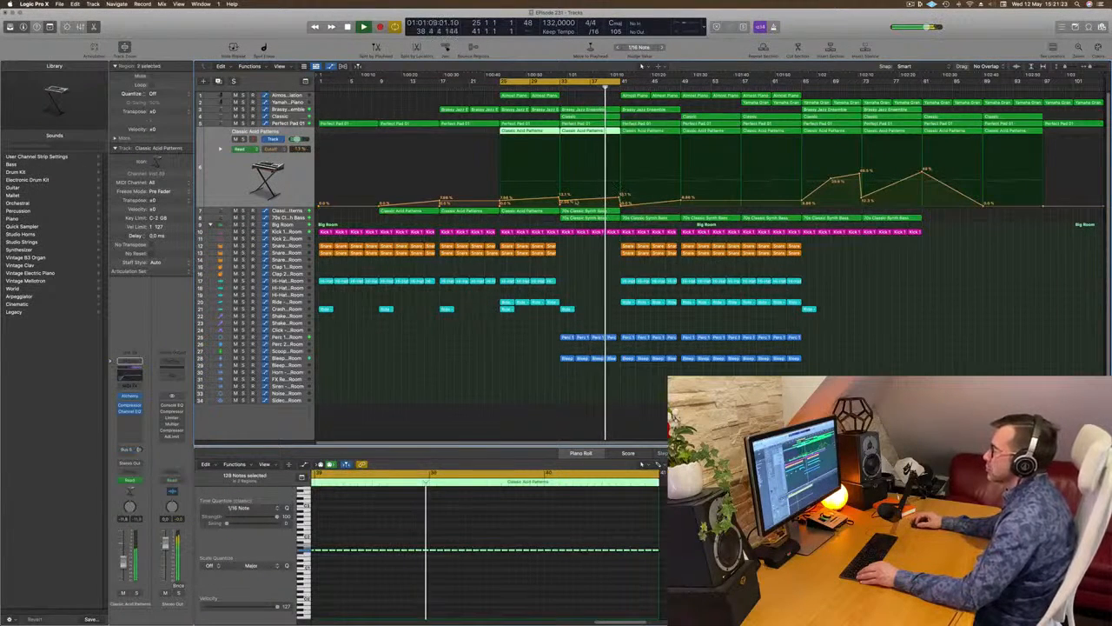
{"action": "left_click", "coordinate": [603, 148]}
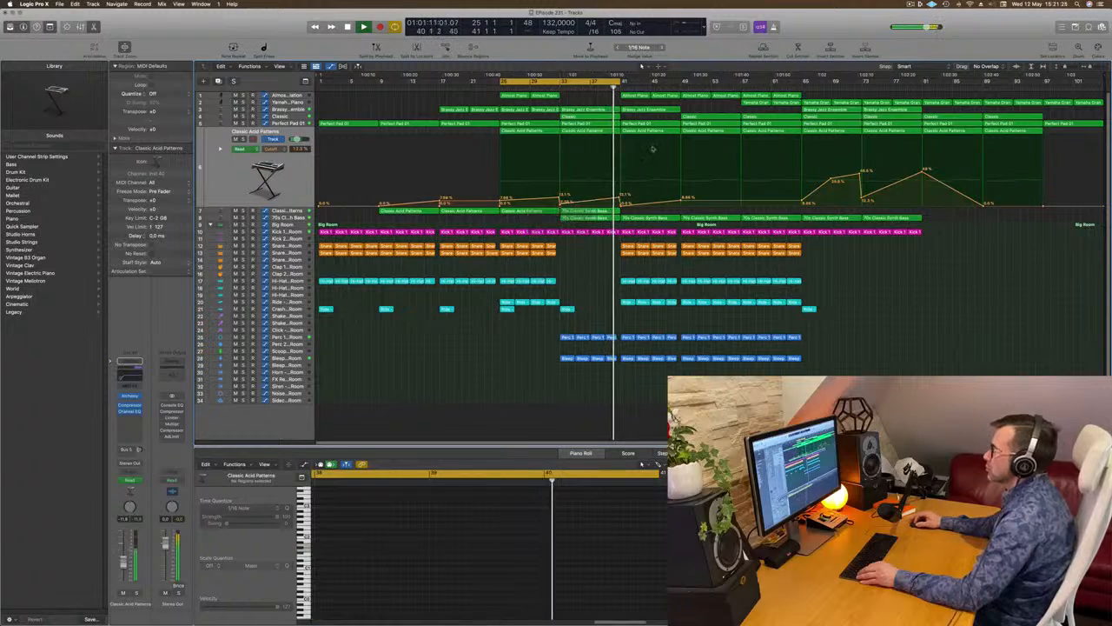
Extend the end of the cycle range to bar 50 and copy the Ride region on the crash track from bar 33 to bar 41
{"action": "scroll", "coordinate": [608, 148], "scroll_direction": "up", "scroll_amount": 3}
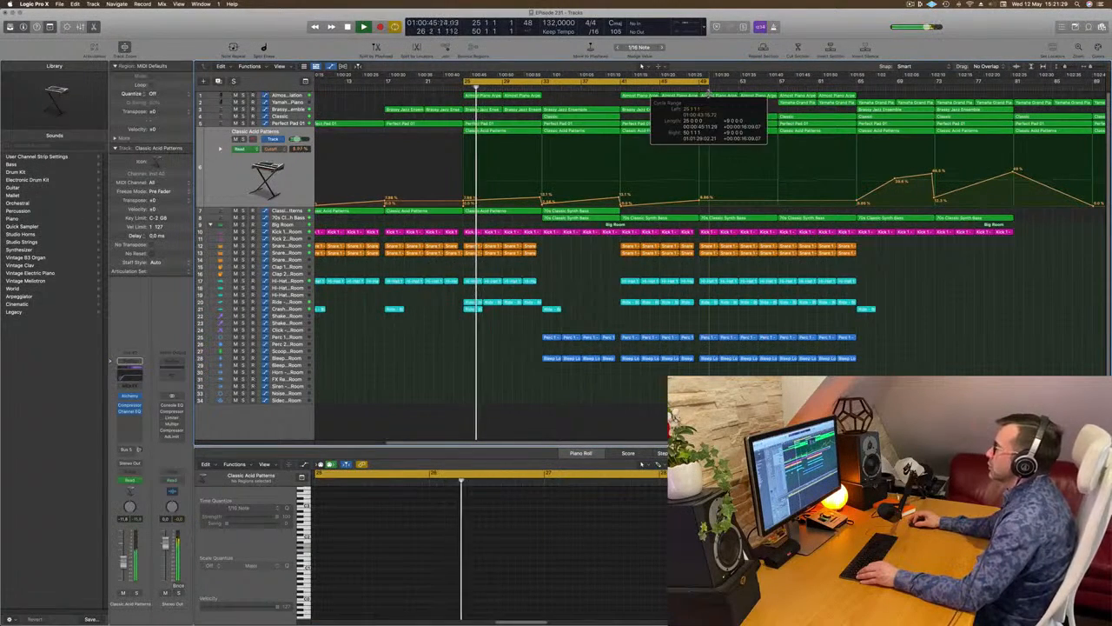
{"action": "scroll", "coordinate": [609, 261], "scroll_direction": "down", "scroll_amount": 3}
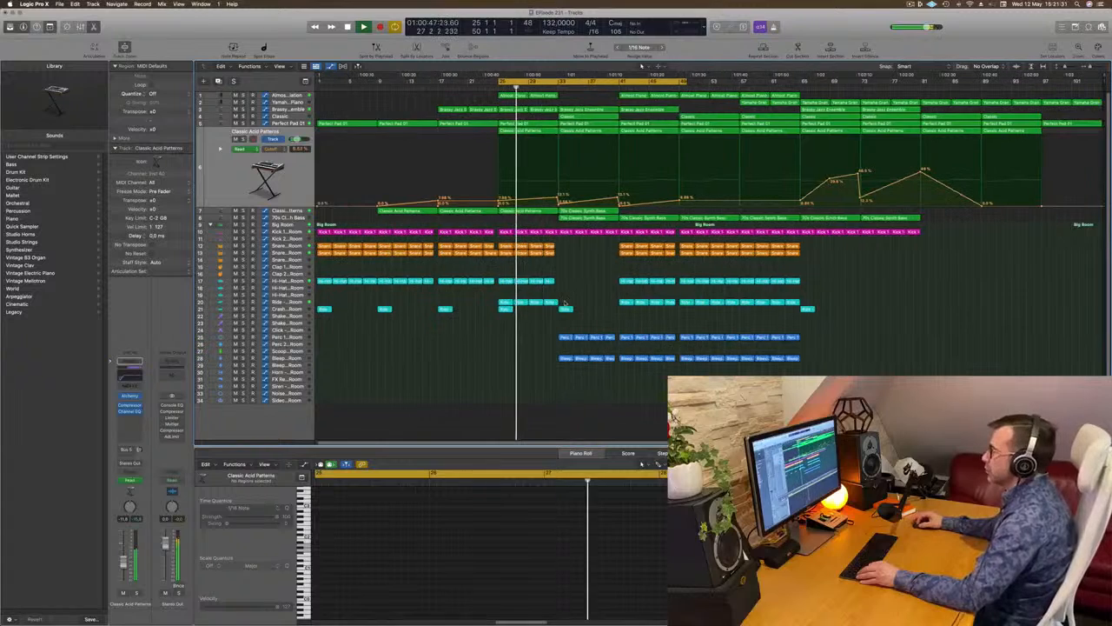
{"action": "left_click", "coordinate": [565, 309]}
{"action": "left_click_drag", "start_coordinate": [564, 310], "coordinate": [624, 312]}
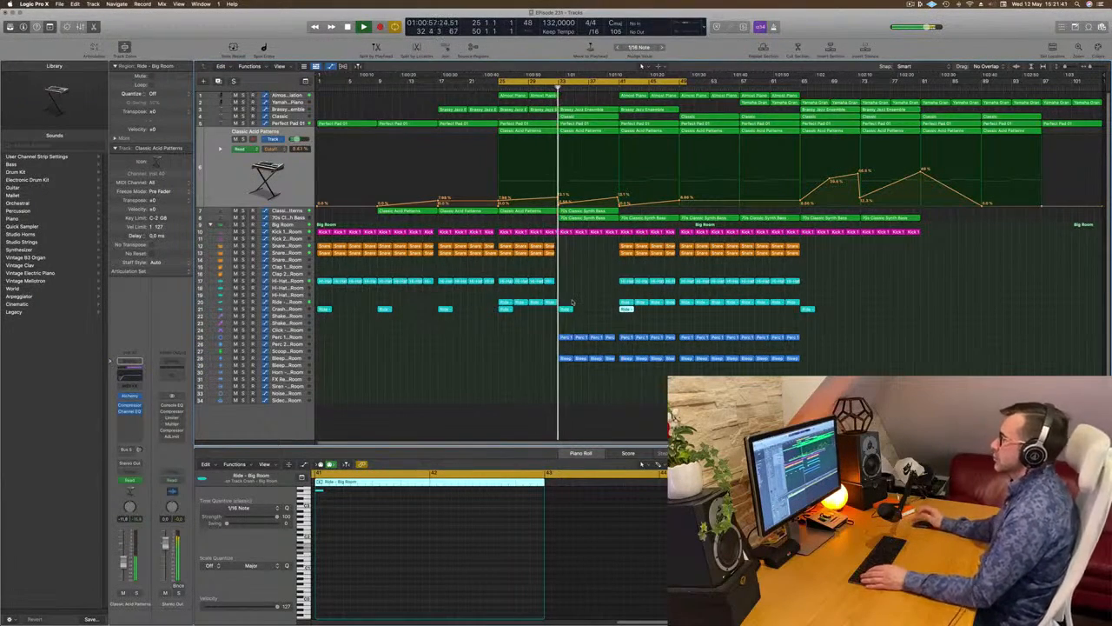
Add volume automation on the Kick 1 track that fades from bar 33 down to -∞ dB just before bar 41
{"action": "scroll", "coordinate": [573, 299], "scroll_direction": "up", "scroll_amount": 5}
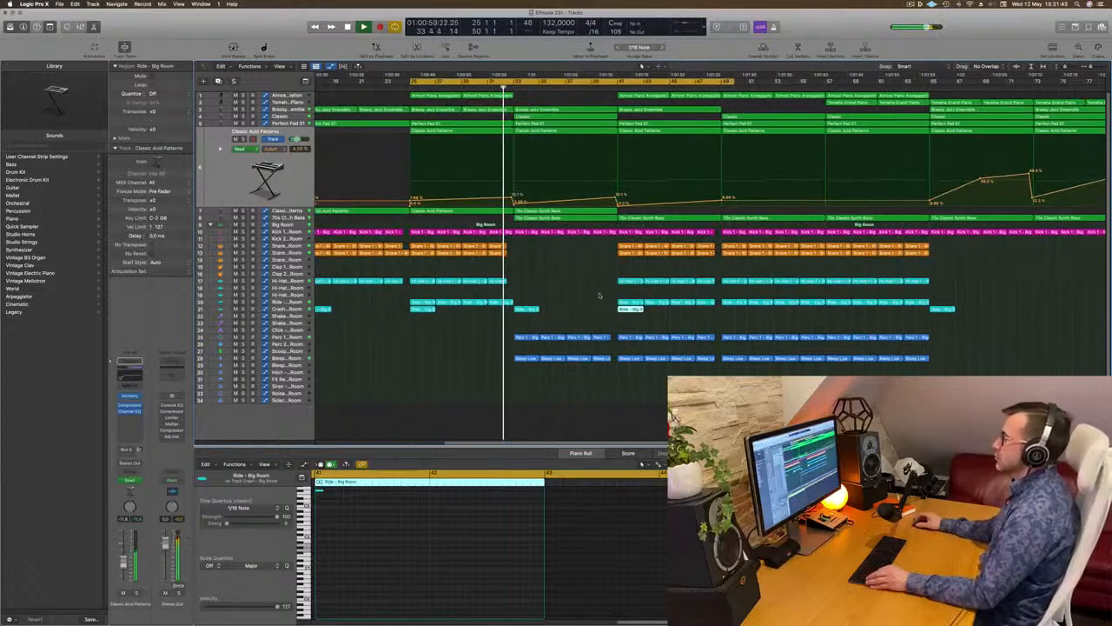
{"action": "scroll", "coordinate": [575, 296], "scroll_direction": "down", "scroll_amount": 6}
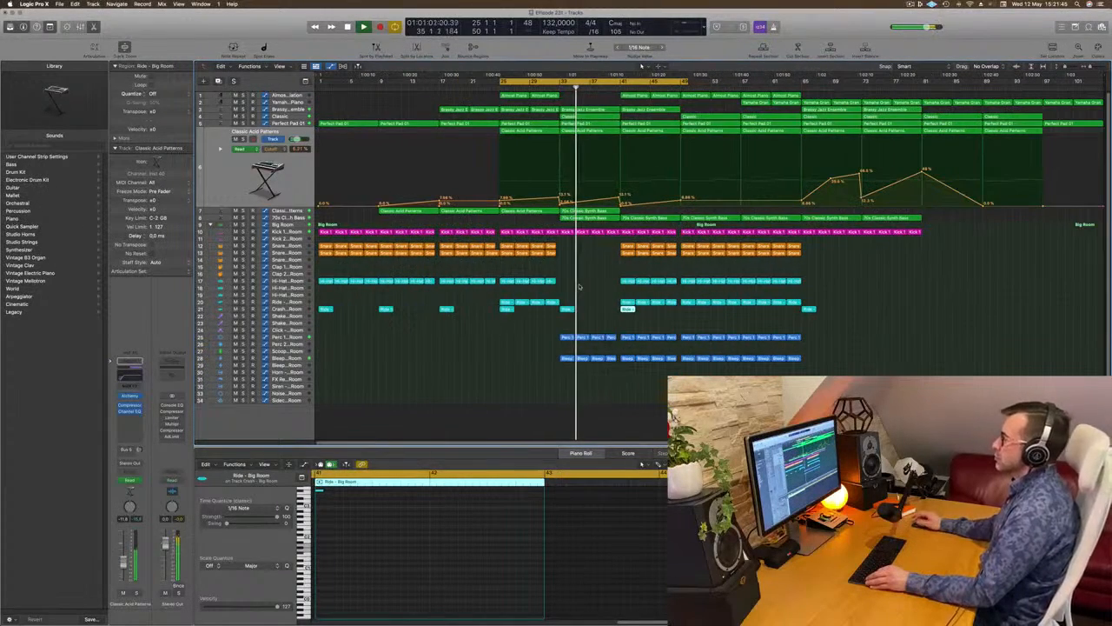
{"action": "left_click", "coordinate": [287, 231]}
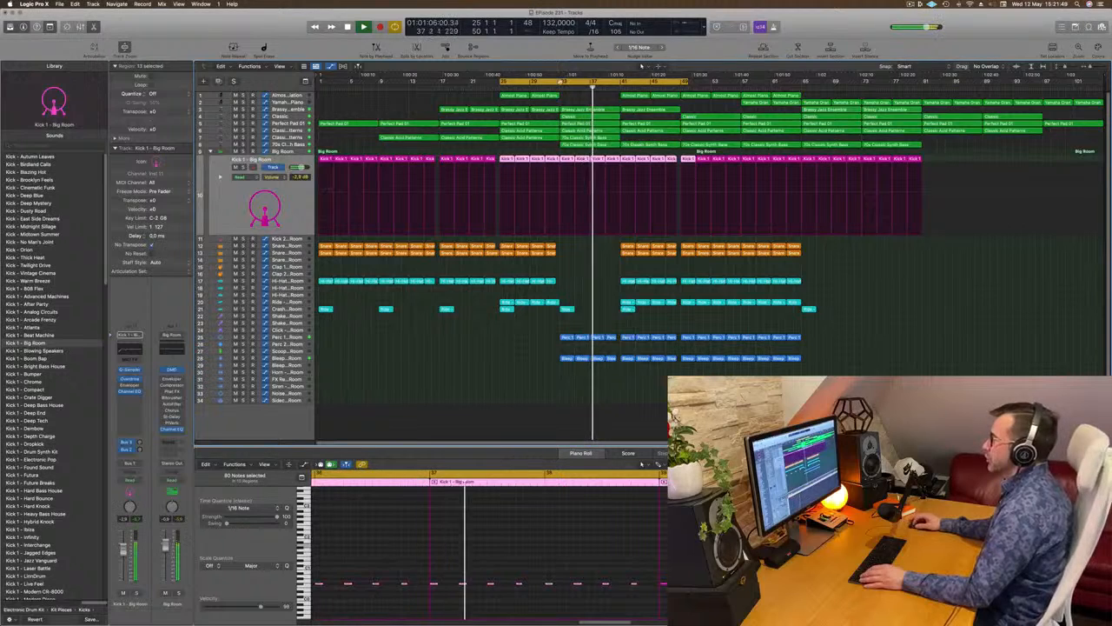
{"action": "left_click", "coordinate": [546, 87]}
{"action": "left_click", "coordinate": [560, 194]}
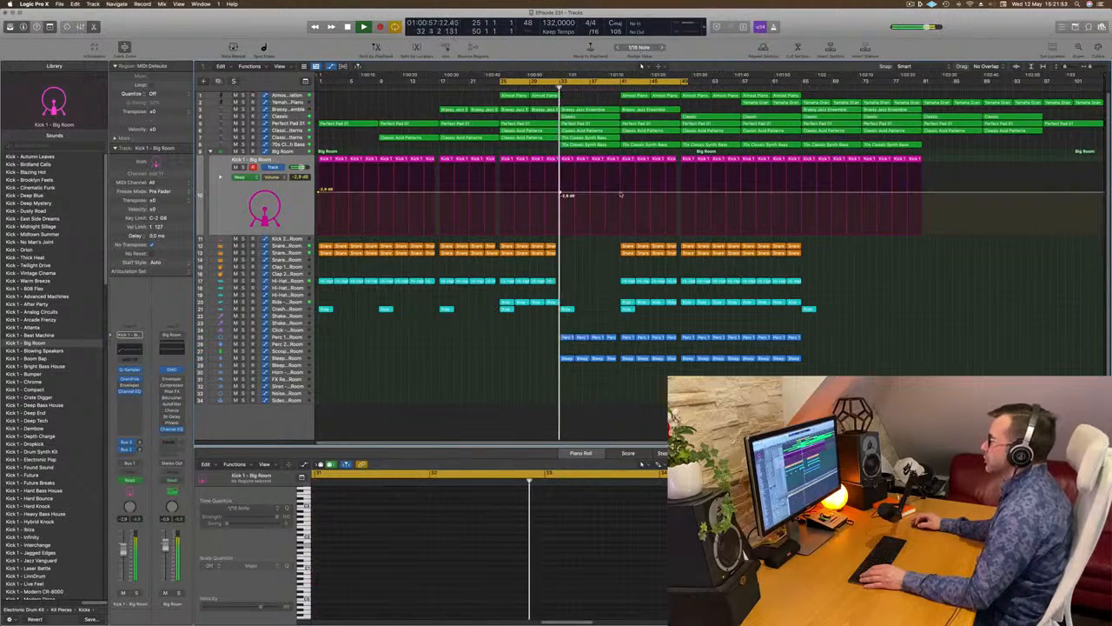
{"action": "left_click_drag", "start_coordinate": [619, 193], "coordinate": [621, 236]}
Move the kick fade's -∞ dB point to the very end of bar 40, directly before the level returns at bar 41
{"action": "key", "text": "super+Right"}
{"action": "key", "text": "super+Right"}
{"action": "key", "text": "super+Right"}
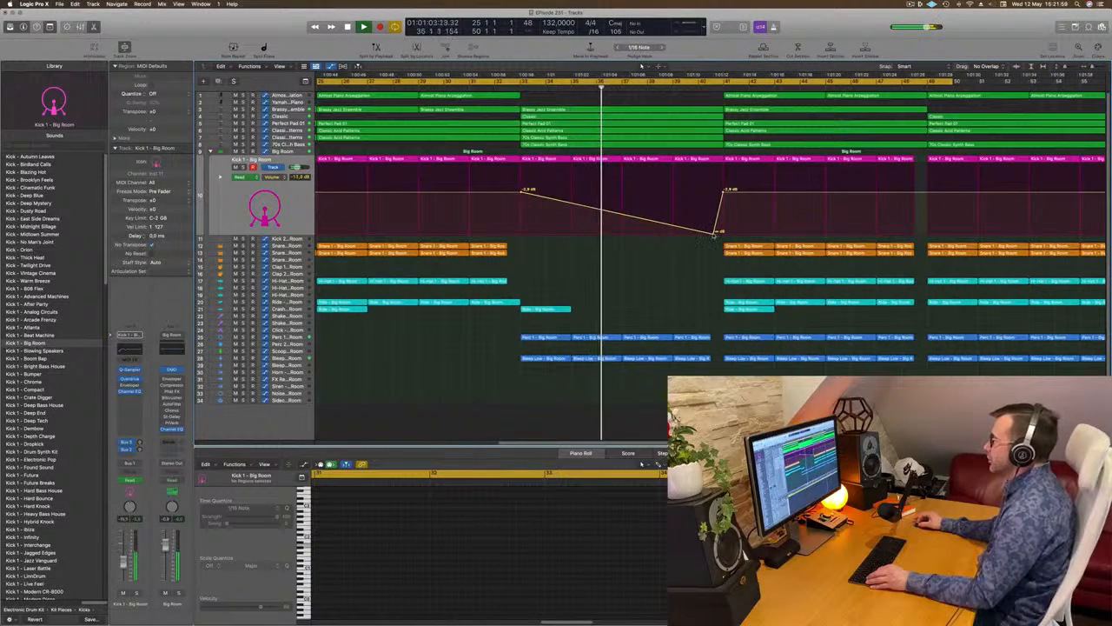
{"action": "left_click_drag", "start_coordinate": [713, 235], "coordinate": [722, 233]}
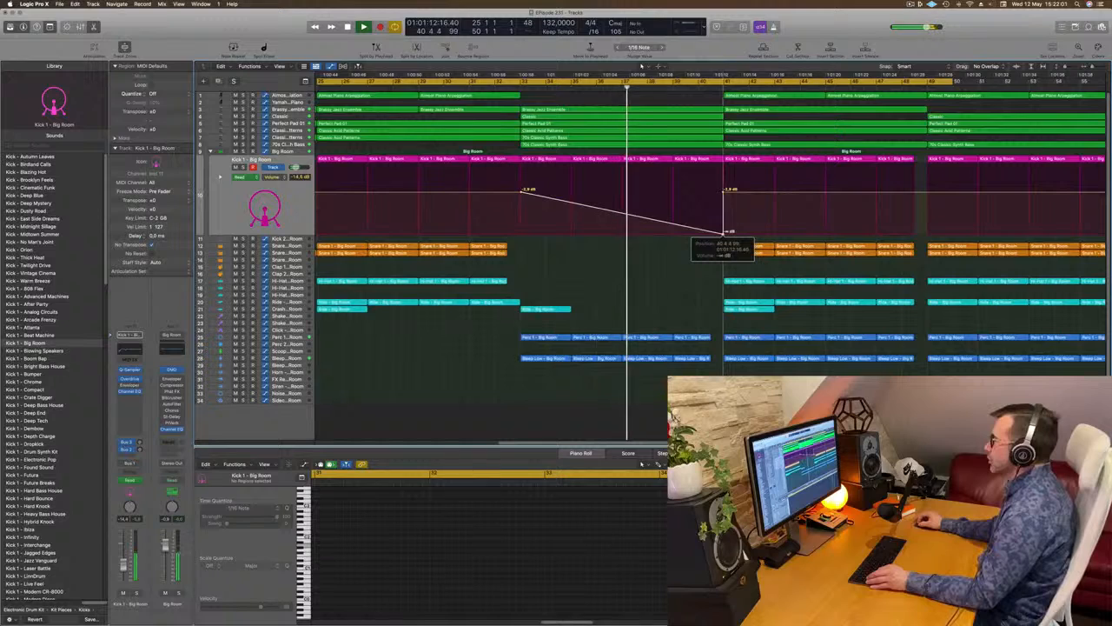
{"action": "key", "text": "super+Left"}
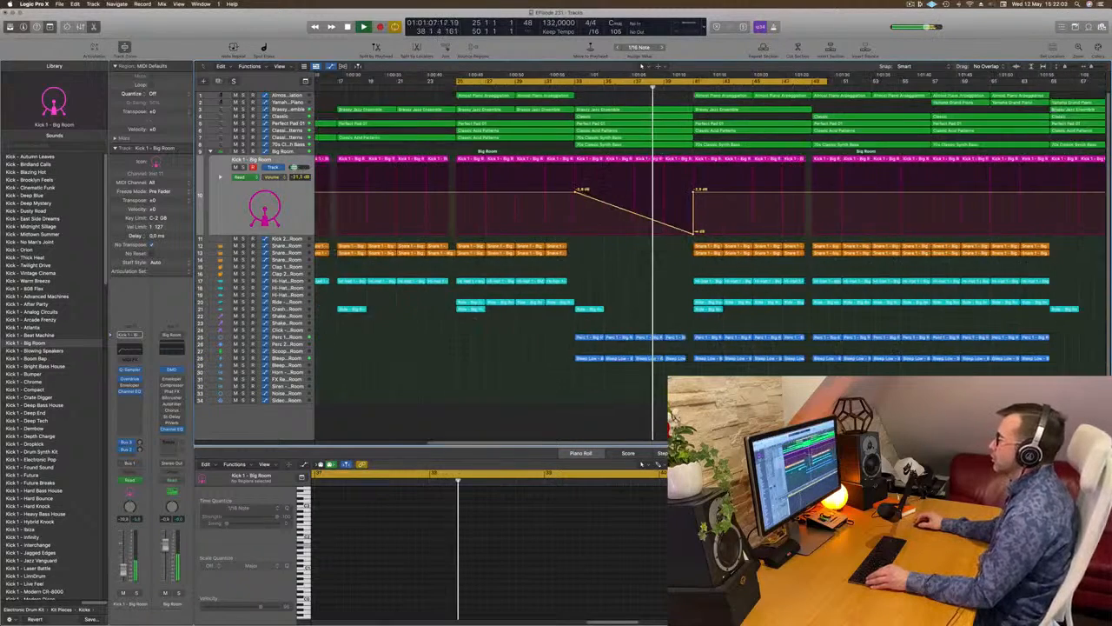
Replay the arrangement from just before bar 33 to hear the Kick 1 fade, and save the project
{"action": "scroll", "coordinate": [639, 248], "scroll_direction": "down", "scroll_amount": 4}
{"action": "scroll", "coordinate": [642, 248], "scroll_direction": "up", "scroll_amount": 5}
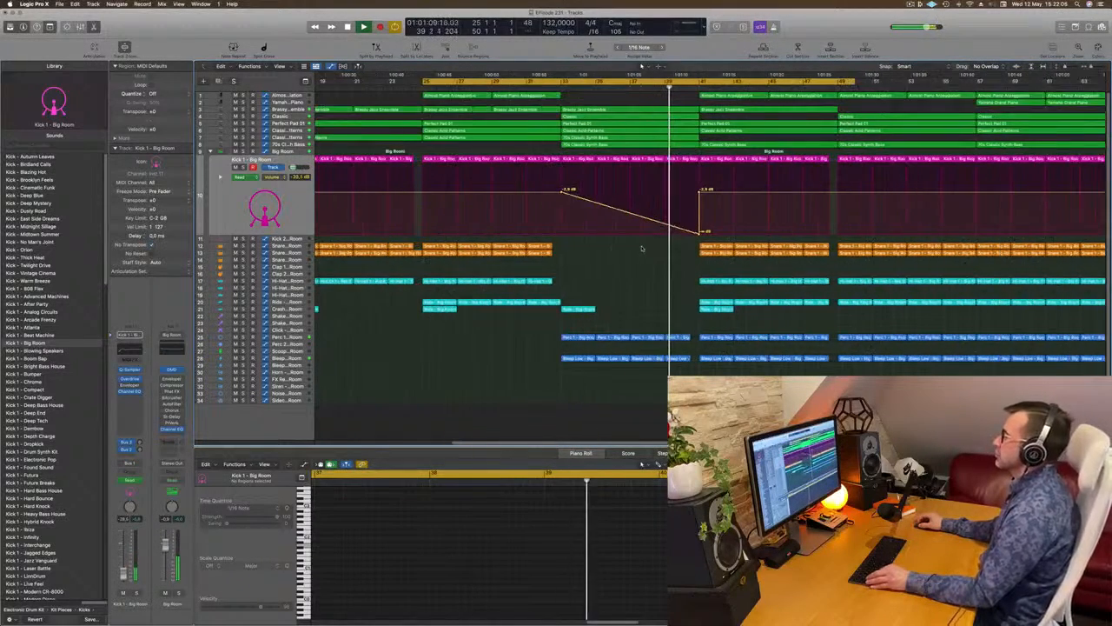
{"action": "scroll", "coordinate": [642, 249], "scroll_direction": "down", "scroll_amount": 4}
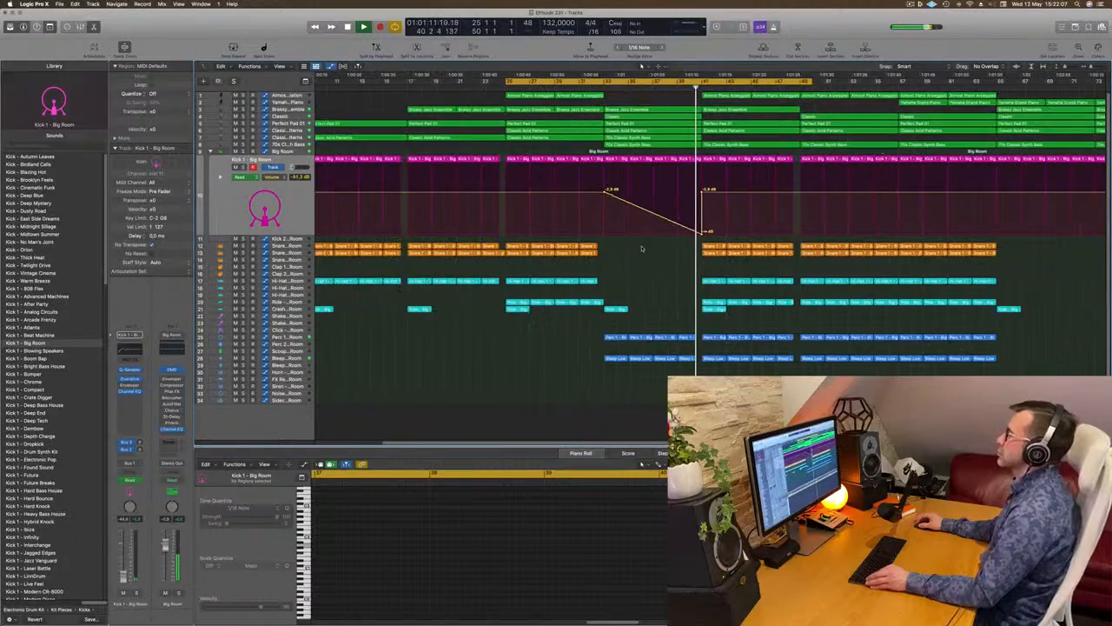
{"action": "scroll", "coordinate": [642, 249], "scroll_direction": "down", "scroll_amount": 2}
{"action": "scroll", "coordinate": [651, 247], "scroll_direction": "down", "scroll_amount": 2}
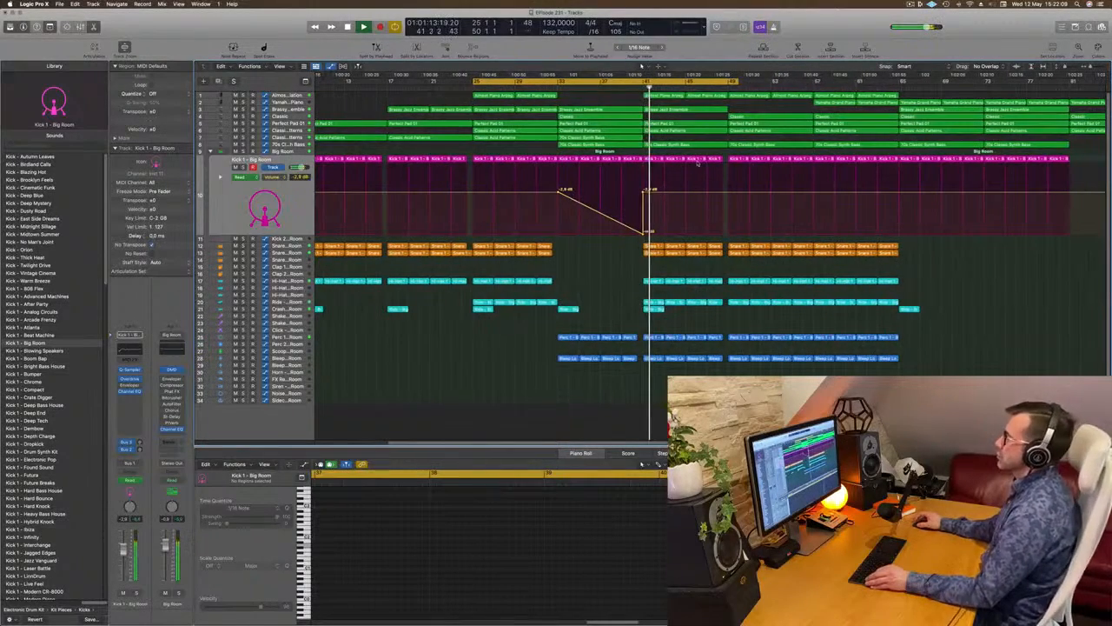
{"action": "scroll", "coordinate": [656, 136], "scroll_direction": "down", "scroll_amount": 2}
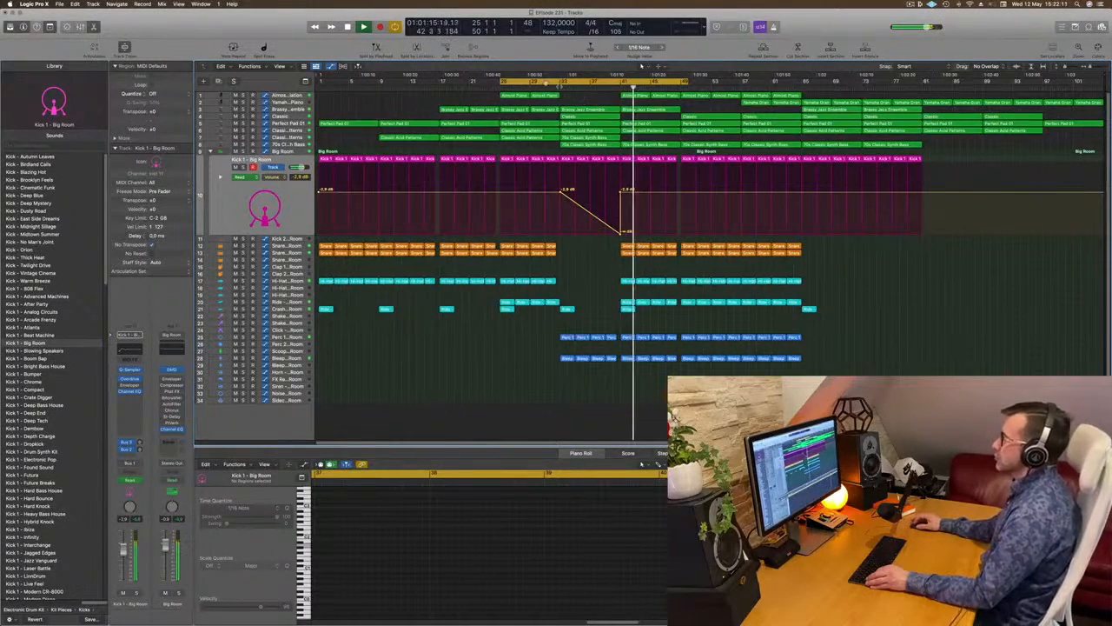
{"action": "left_click", "coordinate": [553, 87]}
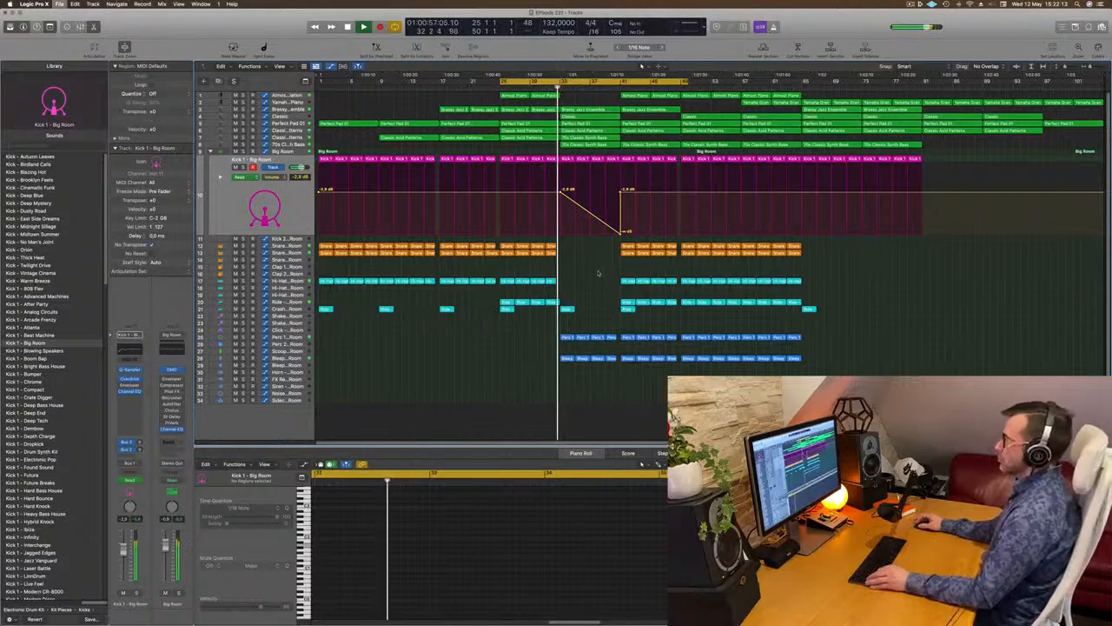
{"action": "key", "text": "super+s"}
Copy the 70s Classic Synth Bass region on track 7 from bar 33 to bar 41
{"action": "scroll", "coordinate": [605, 274], "scroll_direction": "up", "scroll_amount": 3}
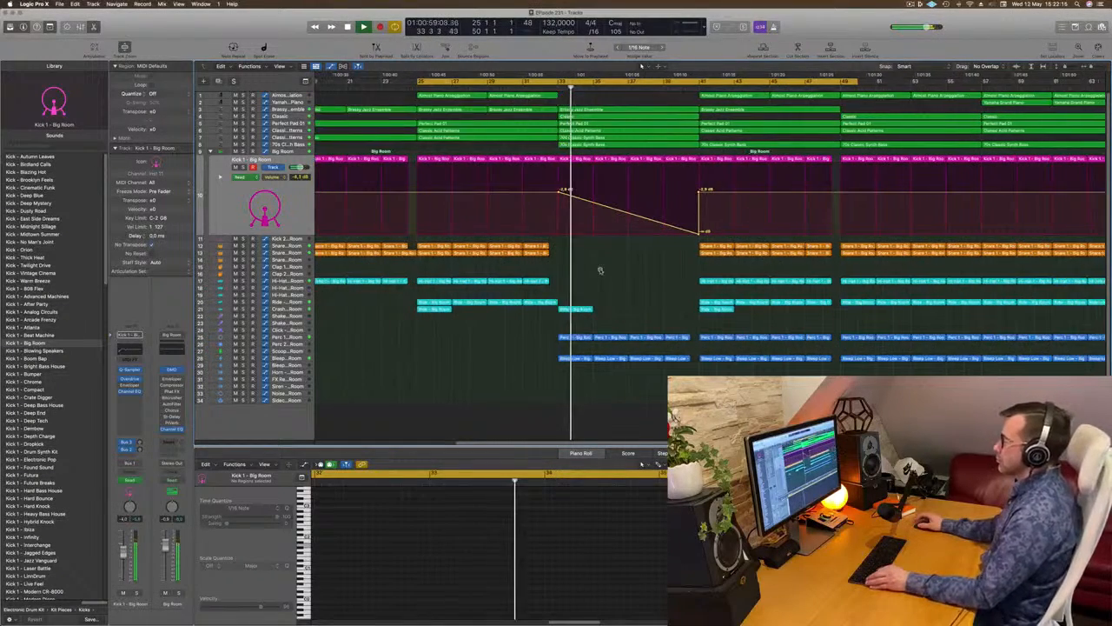
{"action": "scroll", "coordinate": [599, 272], "scroll_direction": "left", "scroll_amount": 2}
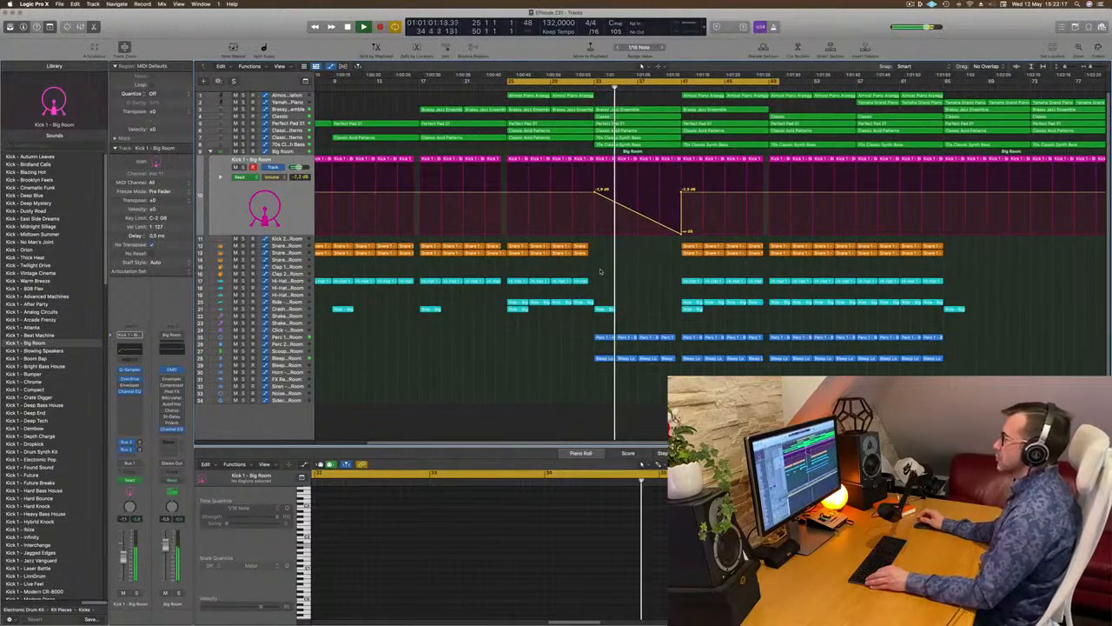
{"action": "scroll", "coordinate": [618, 266], "scroll_direction": "down", "scroll_amount": 2}
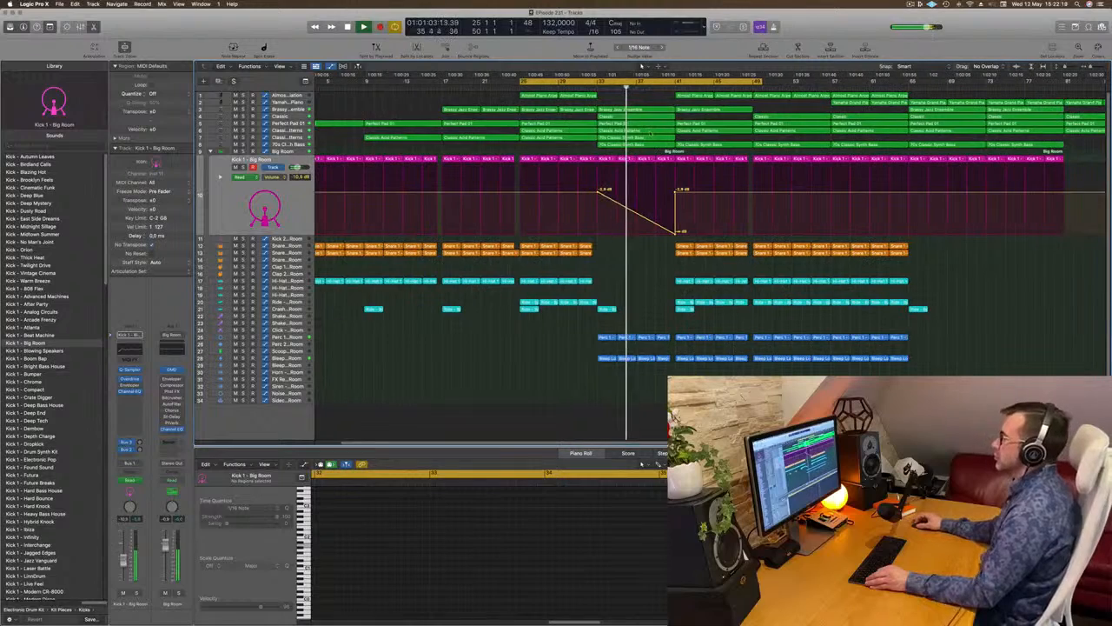
{"action": "left_click", "coordinate": [646, 138]}
{"action": "left_click_drag", "start_coordinate": [643, 139], "coordinate": [723, 145]}
{"action": "scroll", "coordinate": [617, 287], "scroll_direction": "down", "scroll_amount": 2}
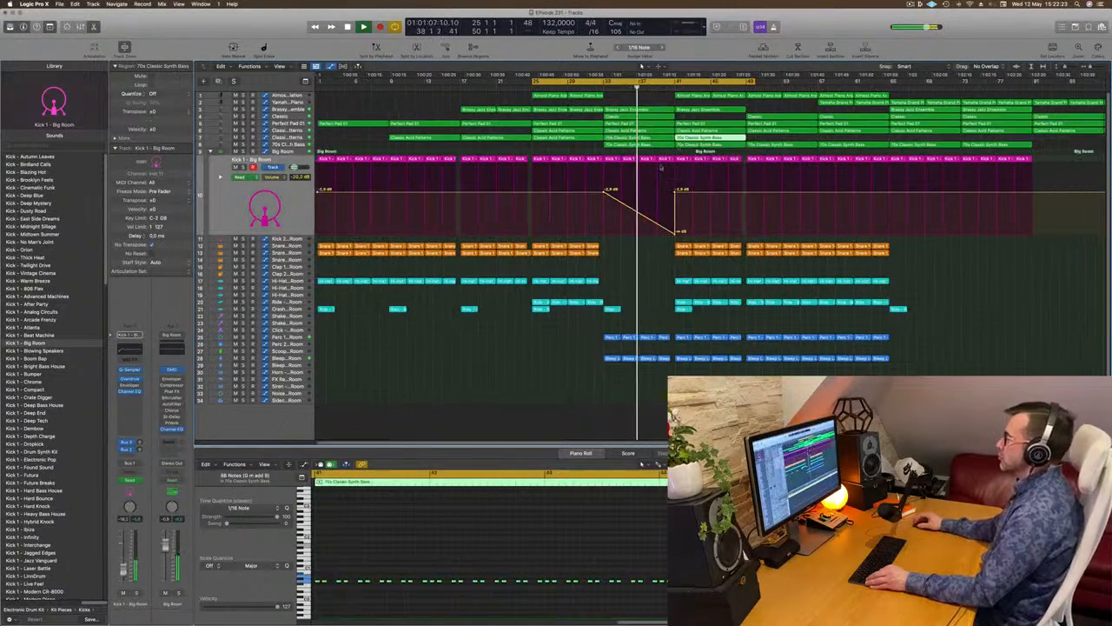
Reshape the Kick 1 volume automation so its low point sits at about bar 39 and ramps back up by bar 41
{"action": "left_click", "coordinate": [637, 253]}
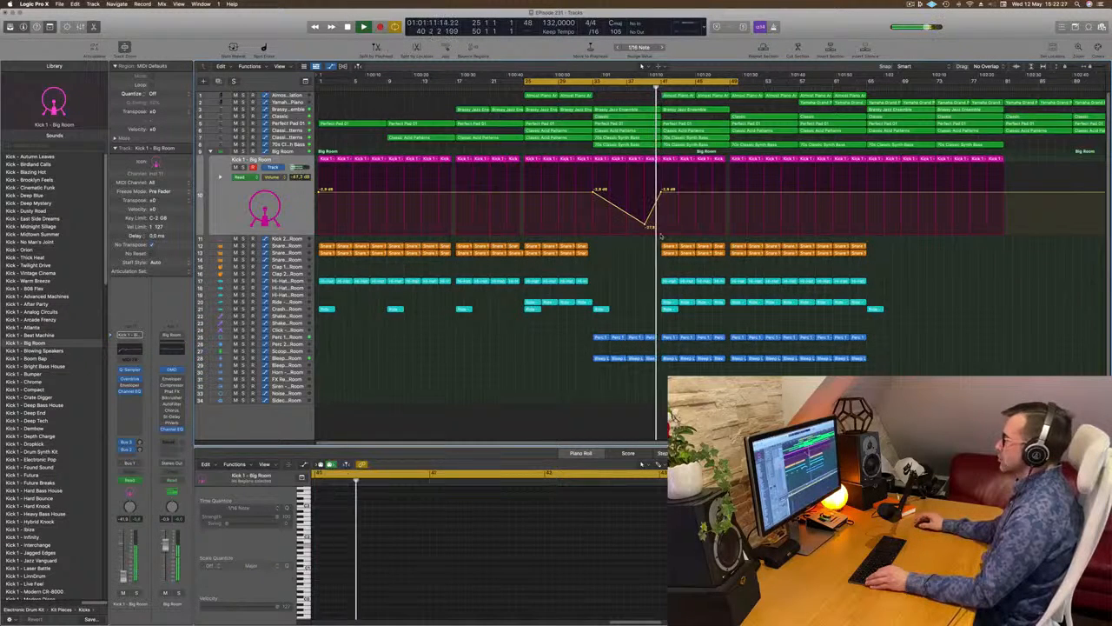
{"action": "scroll", "coordinate": [635, 247], "scroll_direction": "down", "scroll_amount": 3}
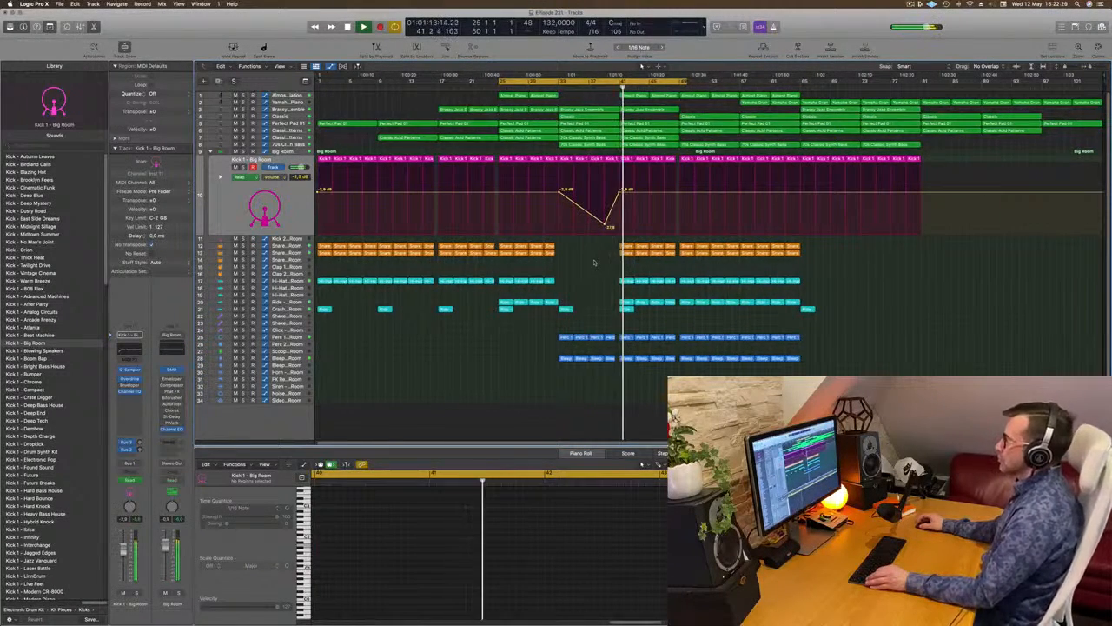
{"action": "scroll", "coordinate": [594, 263], "scroll_direction": "up", "scroll_amount": 2}
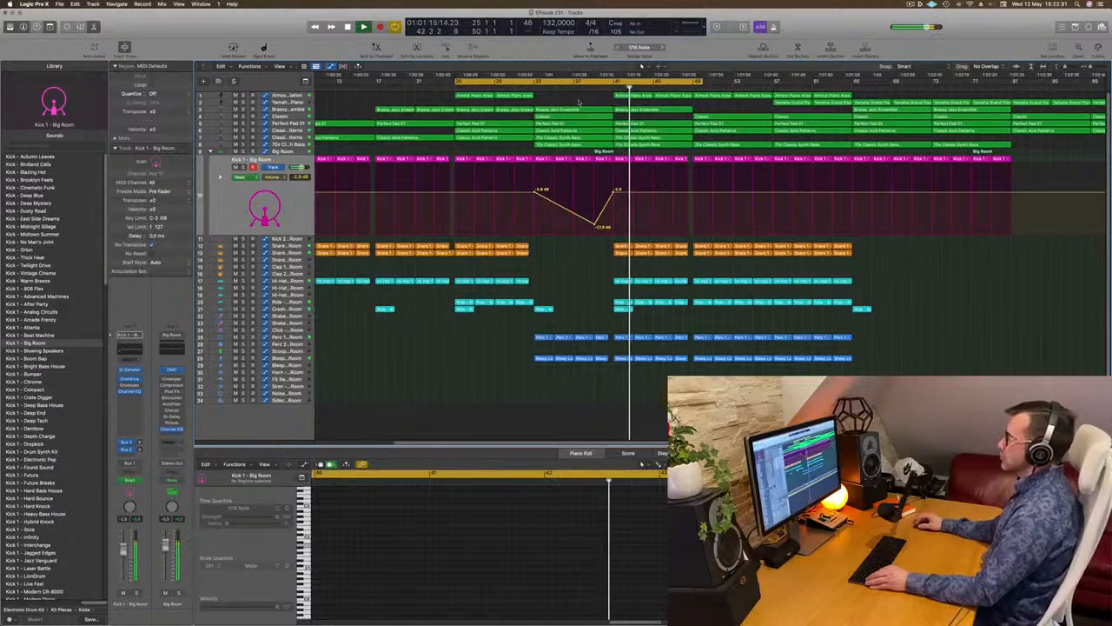
{"action": "scroll", "coordinate": [581, 101], "scroll_direction": "down", "scroll_amount": 2}
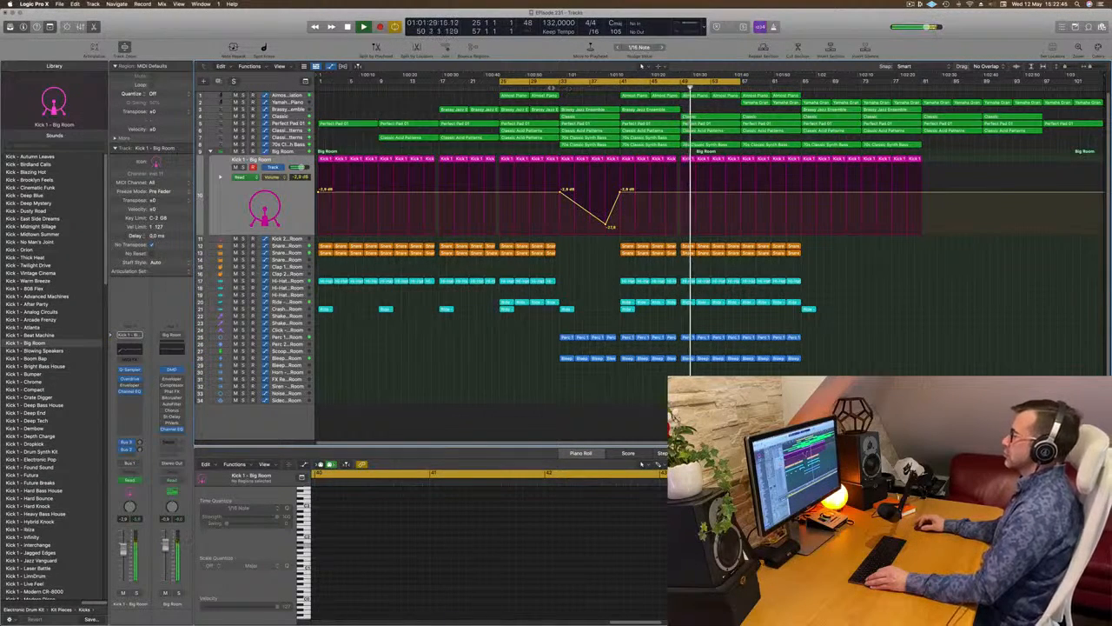
Replay from just before bar 33 and lower the Classic track's Cutoff automation point at bar 41 to near zero
{"action": "left_click", "coordinate": [551, 88]}
{"action": "left_click", "coordinate": [640, 117]}
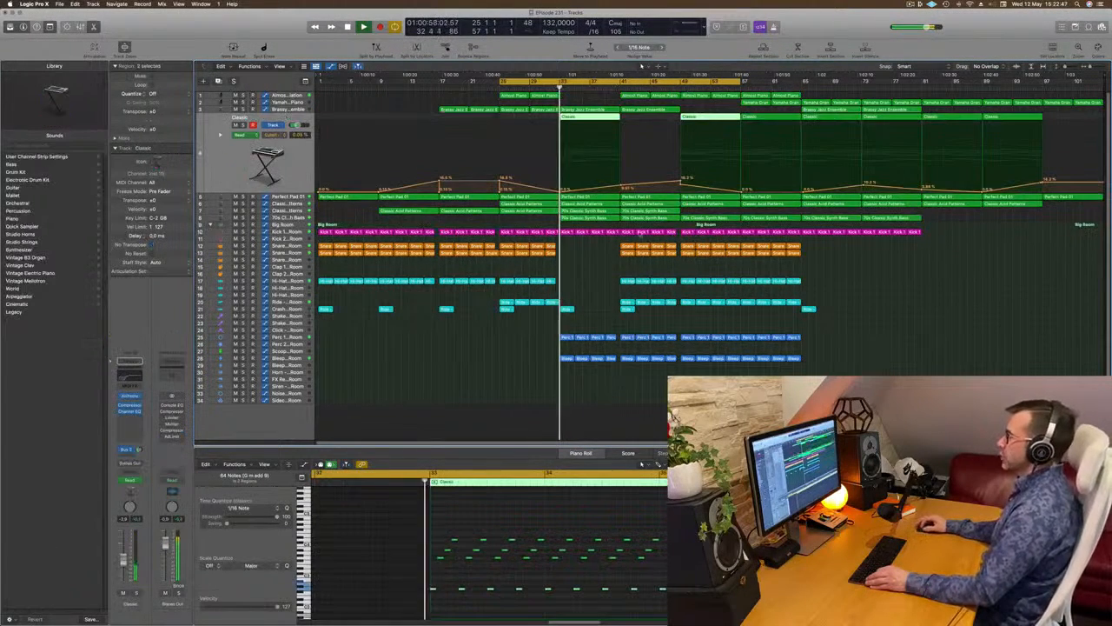
{"action": "left_click_drag", "start_coordinate": [620, 185], "coordinate": [621, 192]}
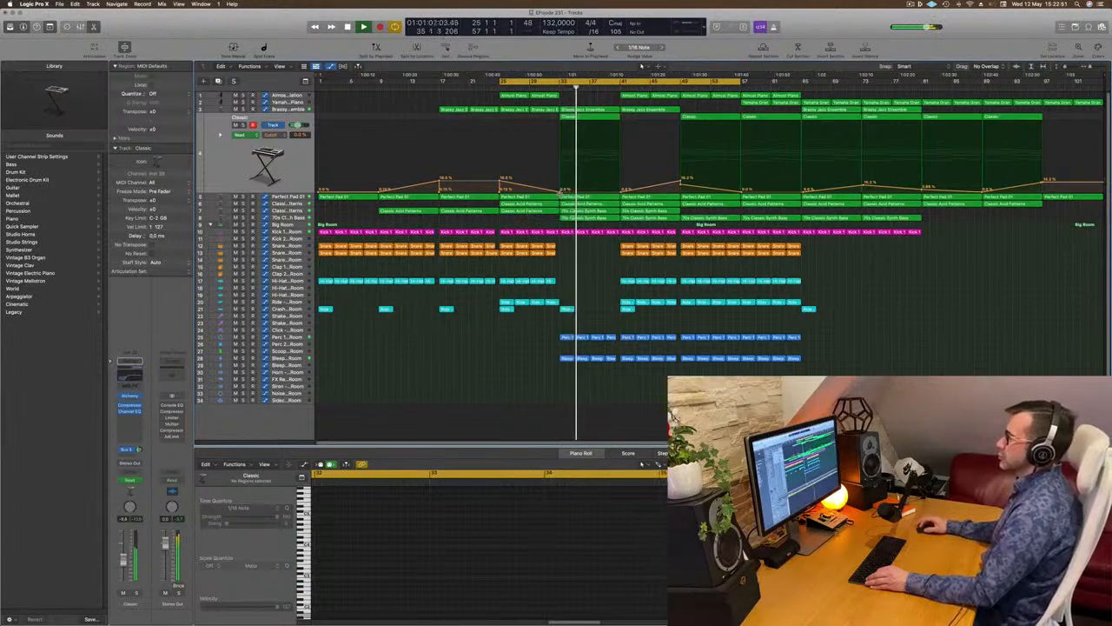
Mute and unmute the Classic track during playback to compare the mix with and without it
{"action": "left_click", "coordinate": [291, 164]}
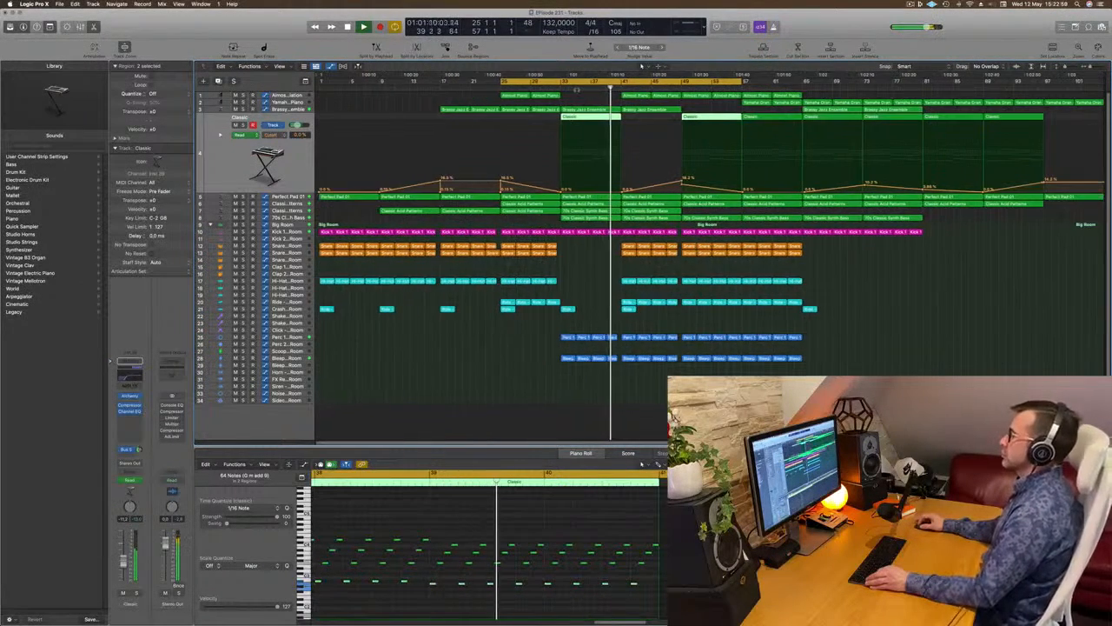
{"action": "left_click", "coordinate": [236, 125]}
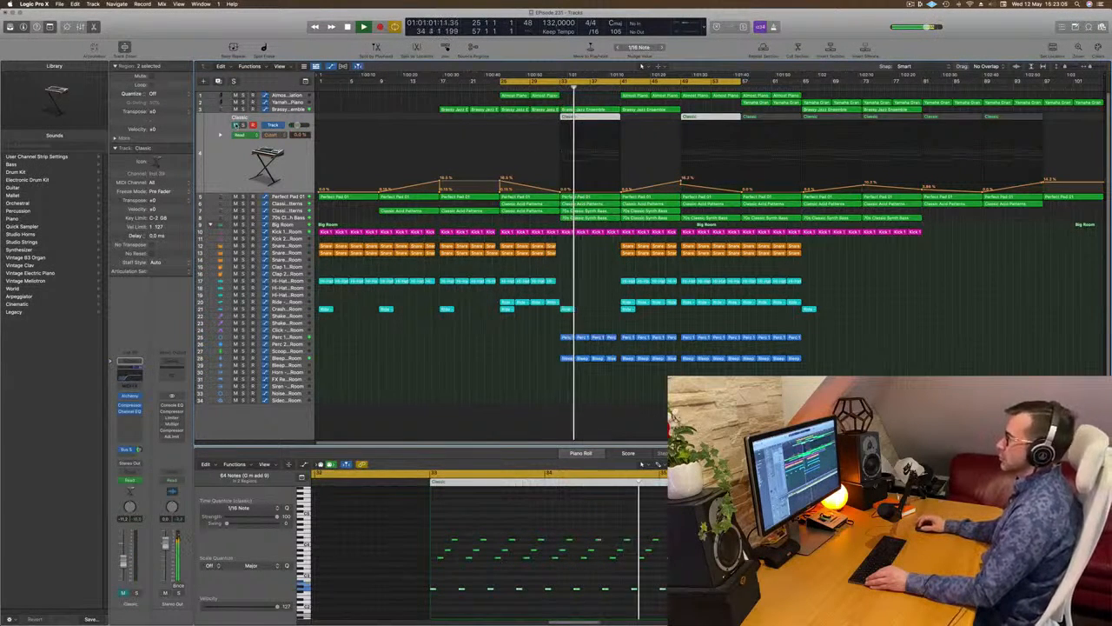
{"action": "left_click", "coordinate": [235, 125]}
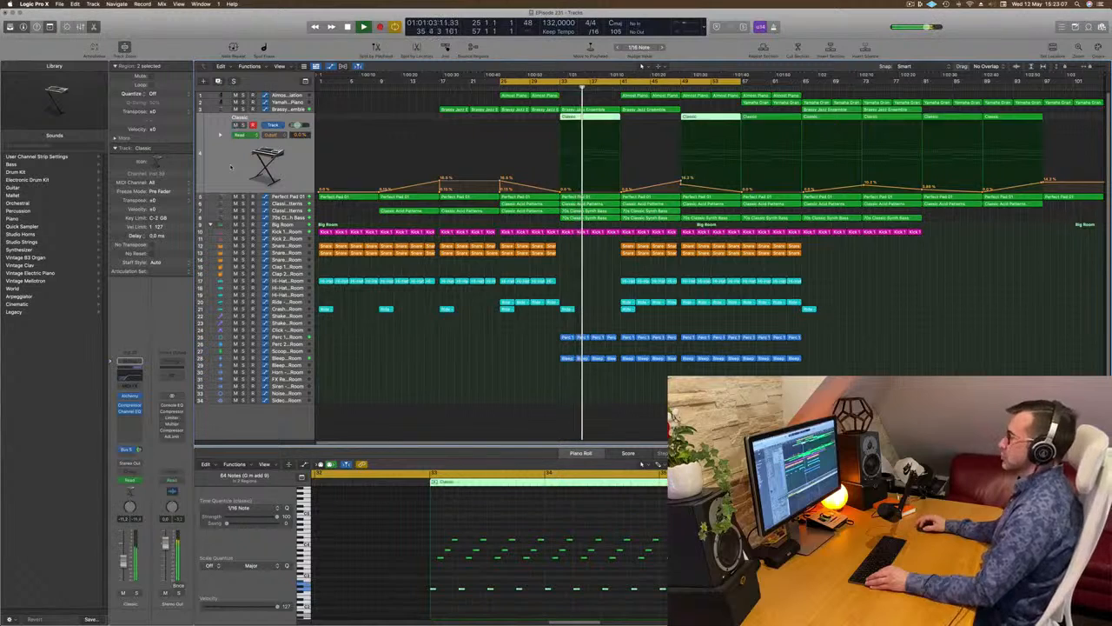
Raise the Classic track's Cutoff automation at bar 41 to about 7.57% and copy its region from bar 49 to bar 41
{"action": "left_click", "coordinate": [622, 189]}
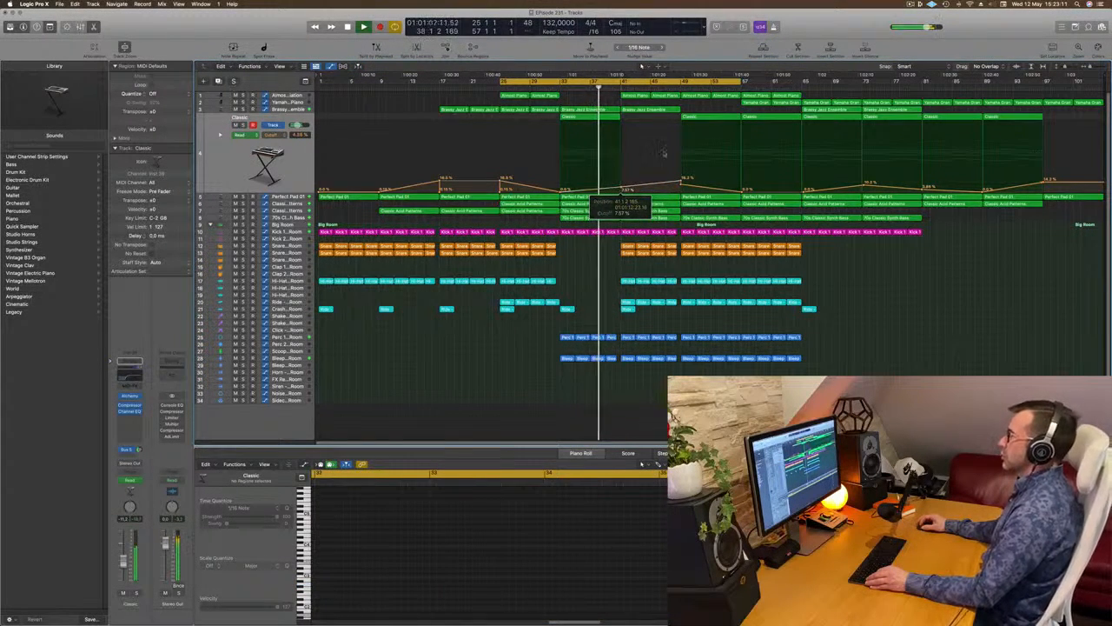
{"action": "left_click", "coordinate": [720, 117]}
{"action": "left_click_drag", "start_coordinate": [686, 118], "coordinate": [626, 118]}
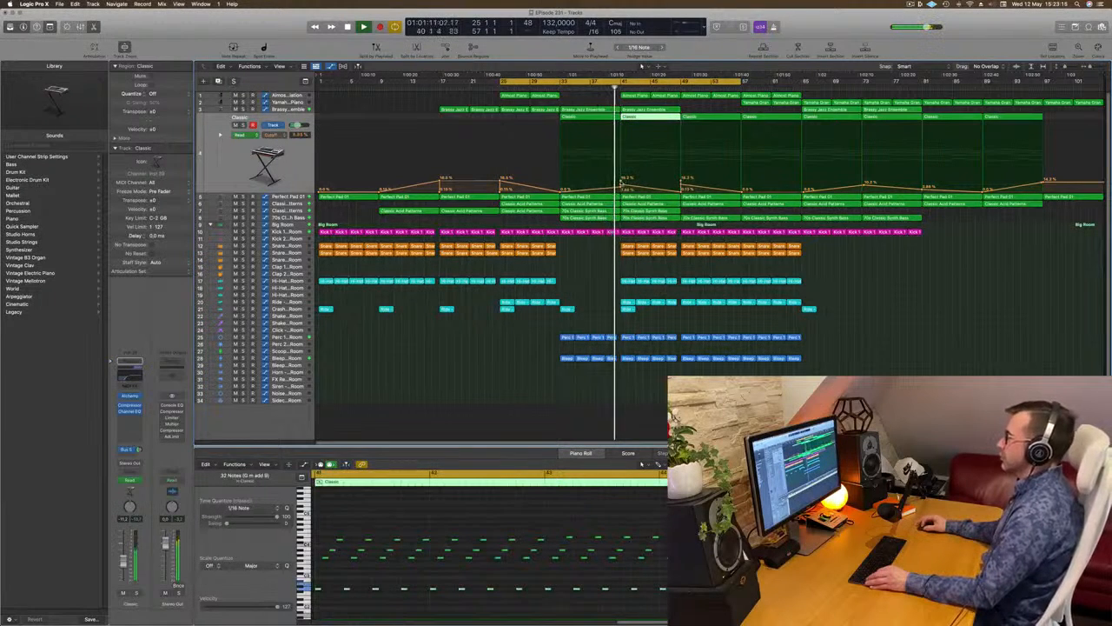
{"action": "left_click", "coordinate": [622, 180]}
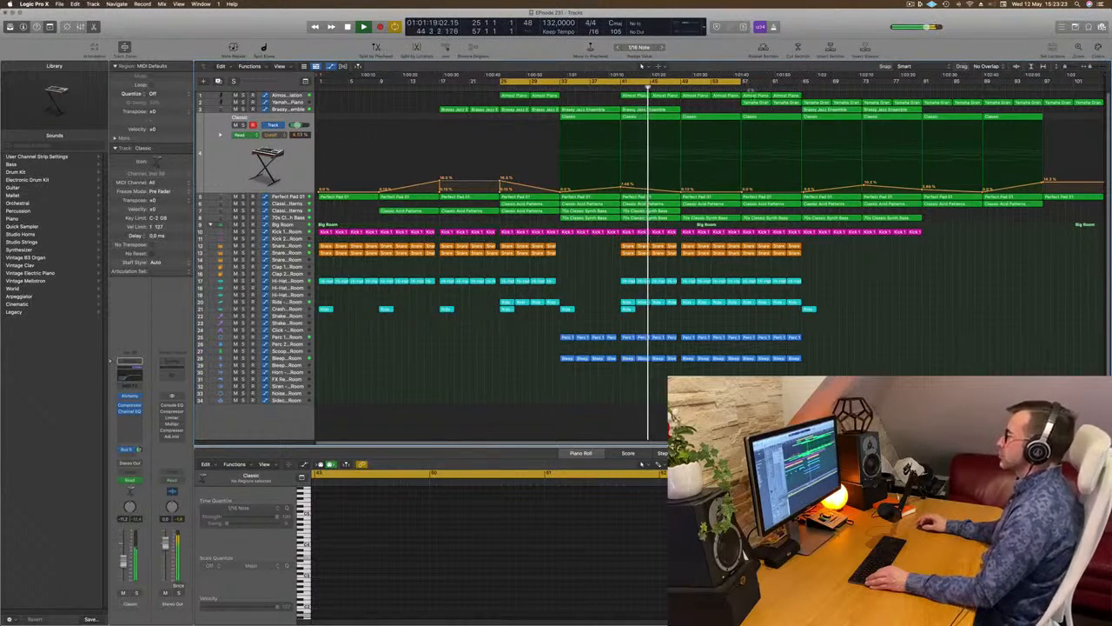
Select the two Yamaha Grand Piano regions between bars 57 and 65 to view their notes
{"action": "left_click", "coordinate": [763, 104]}
{"action": "left_click", "coordinate": [713, 101]}
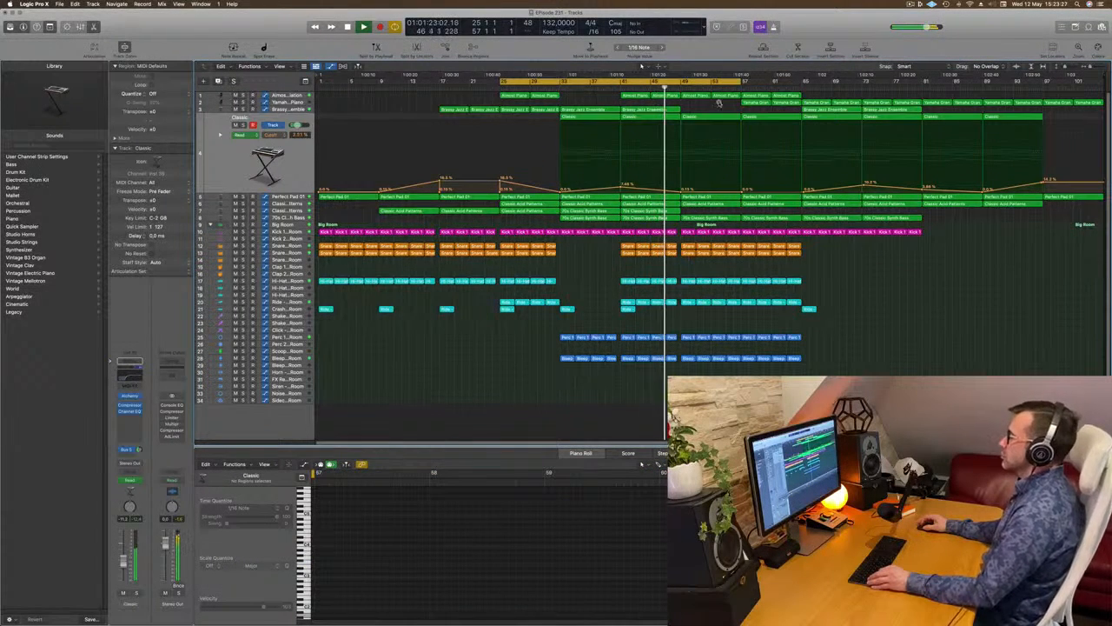
{"action": "left_click", "coordinate": [779, 104]}
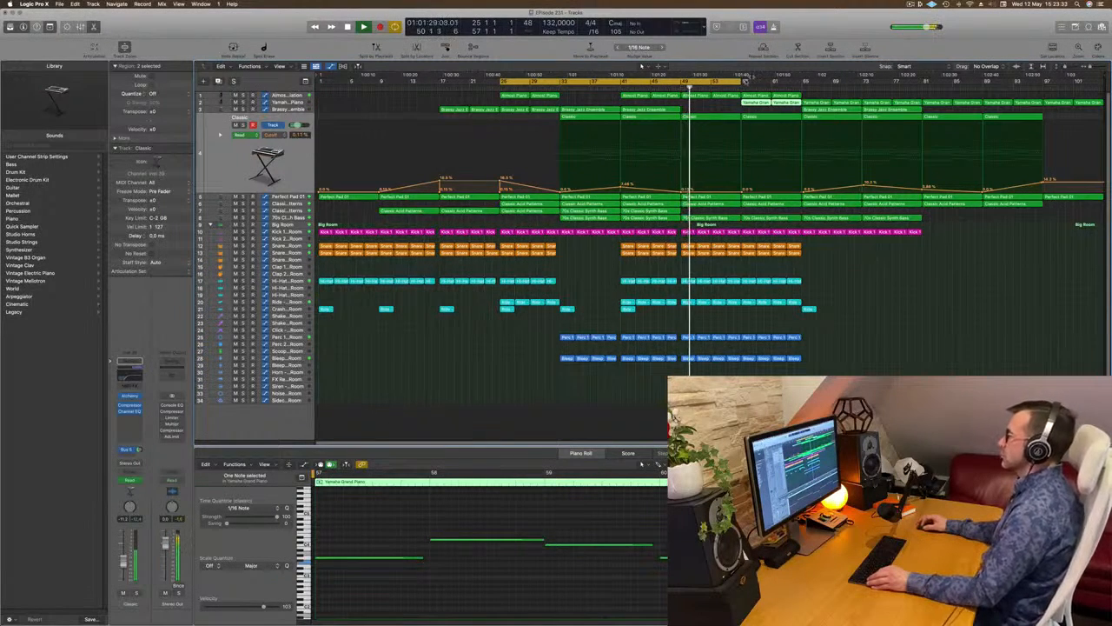
Extend the cycle range to bar 65 and delete the Classic region between bars 57 and 65
{"action": "left_click_drag", "start_coordinate": [744, 80], "coordinate": [731, 133]}
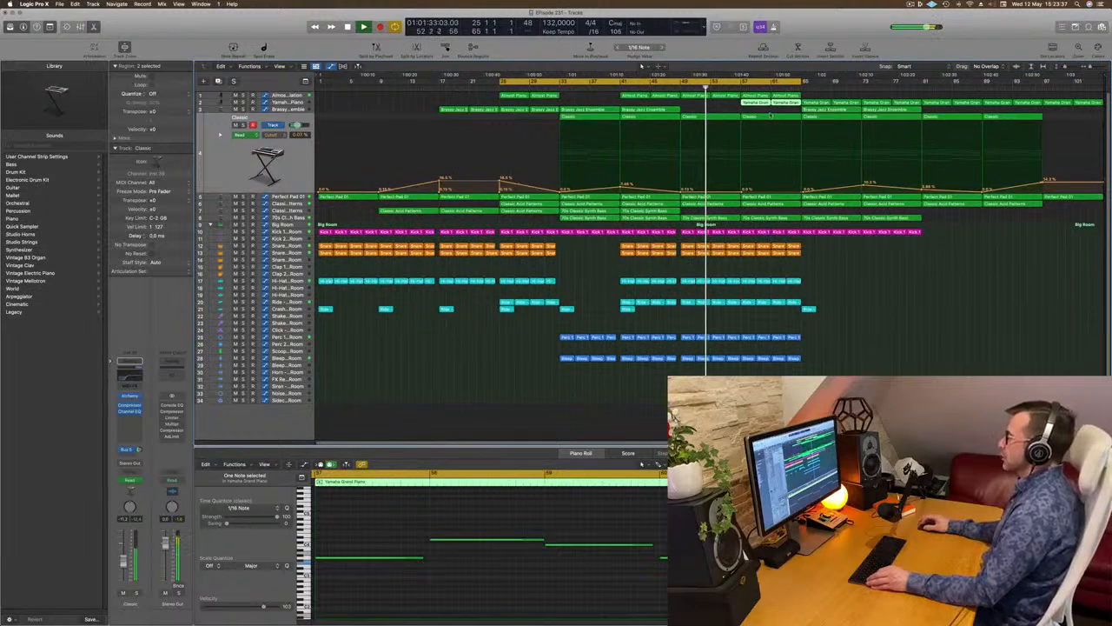
{"action": "left_click", "coordinate": [755, 123]}
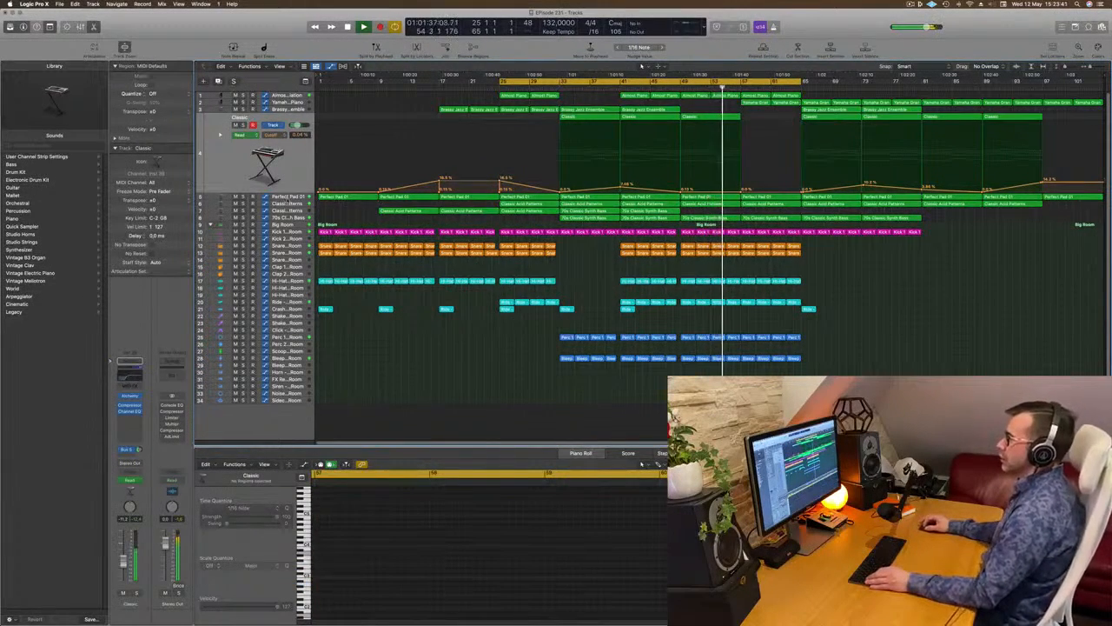
Flatten the Cutoff automation peak at bar 65 on the Perfect Pad 01 track
{"action": "left_click", "coordinate": [287, 198]}
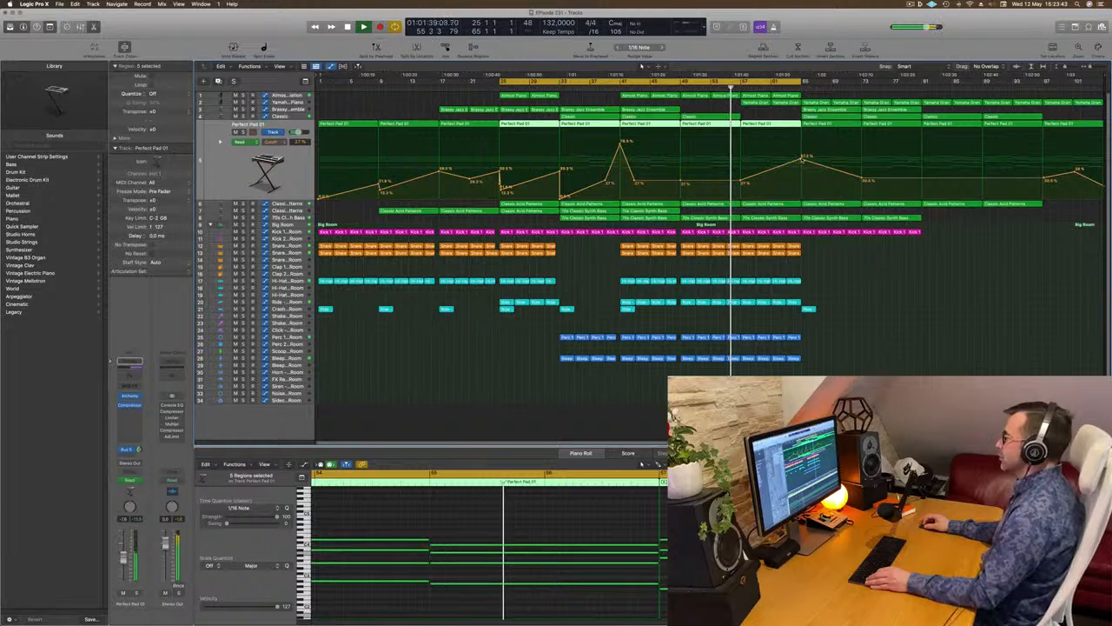
{"action": "left_click_drag", "start_coordinate": [801, 160], "coordinate": [802, 187]}
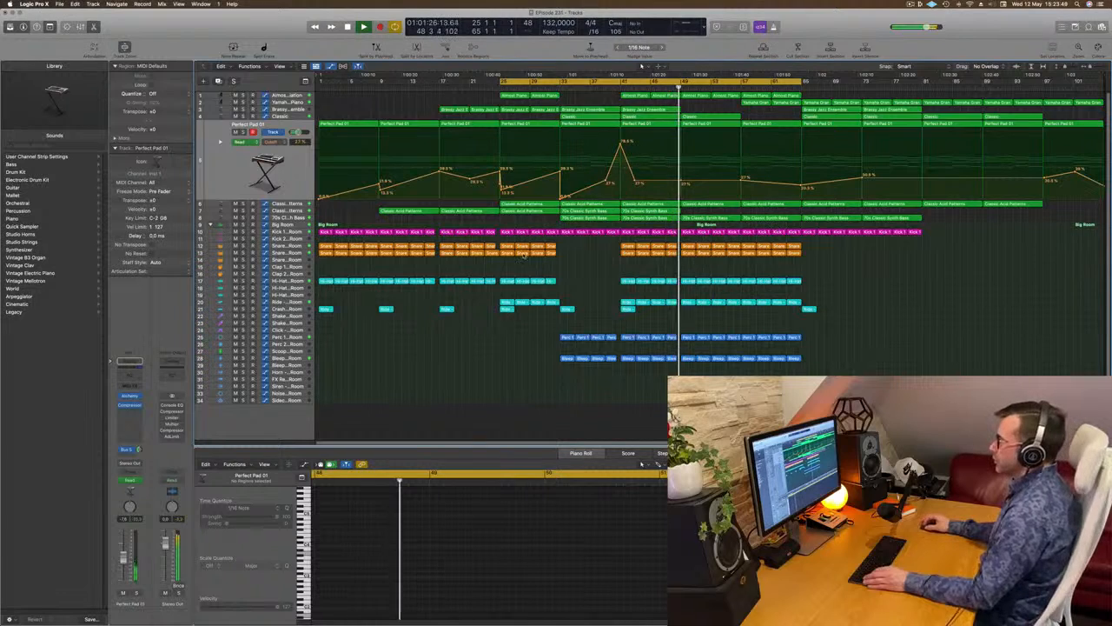
Automate a fade on Snare 1 from 70.4% at bar 49 to 0.0% just before bar 57, jumping back to 70.4% there
{"action": "left_click", "coordinate": [293, 253]}
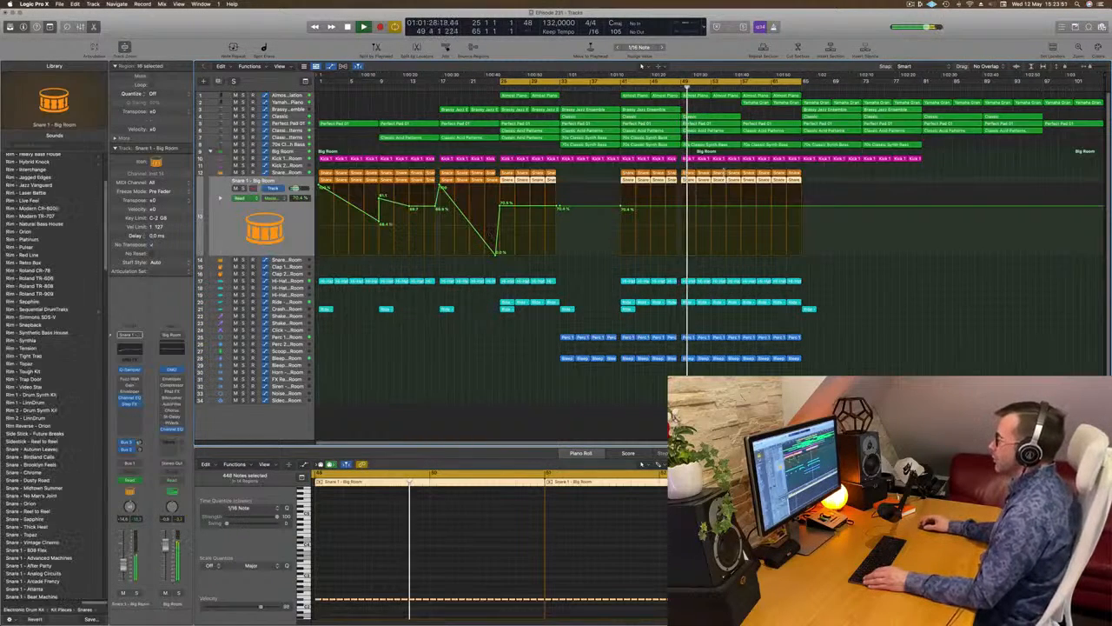
{"action": "left_click", "coordinate": [683, 208]}
{"action": "left_click", "coordinate": [744, 207]}
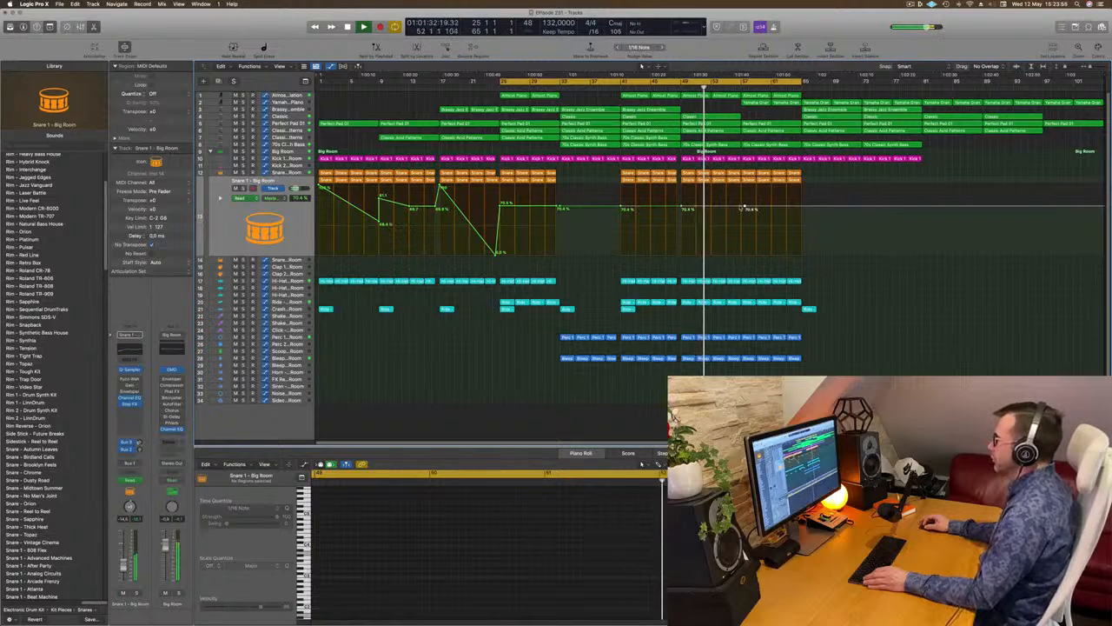
{"action": "left_click_drag", "start_coordinate": [739, 207], "coordinate": [739, 254]}
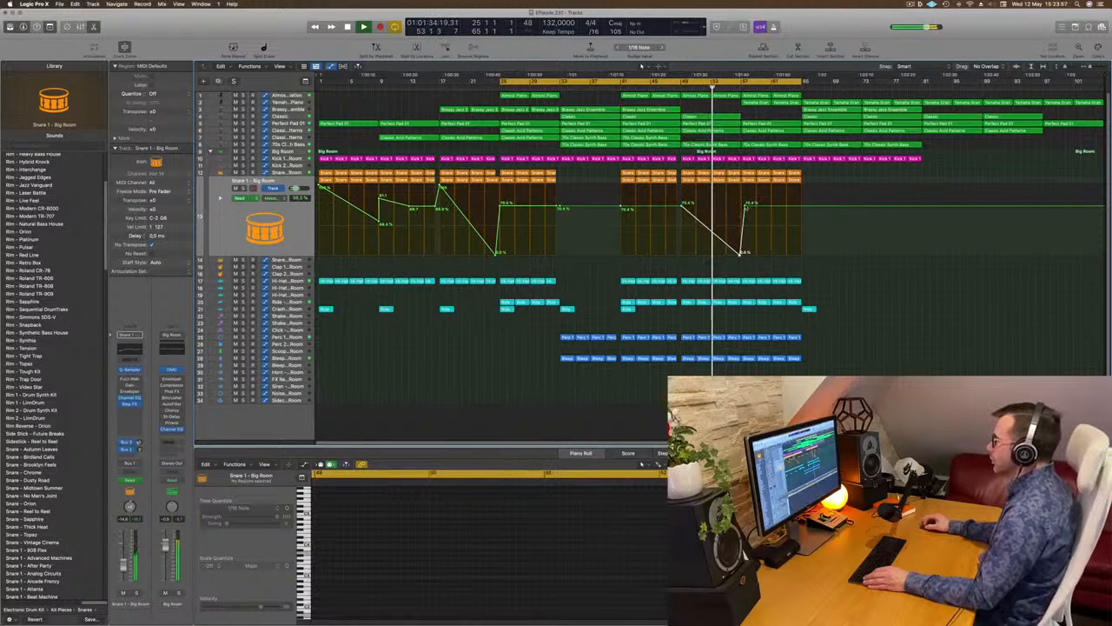
{"action": "left_click_drag", "start_coordinate": [745, 207], "coordinate": [742, 205]}
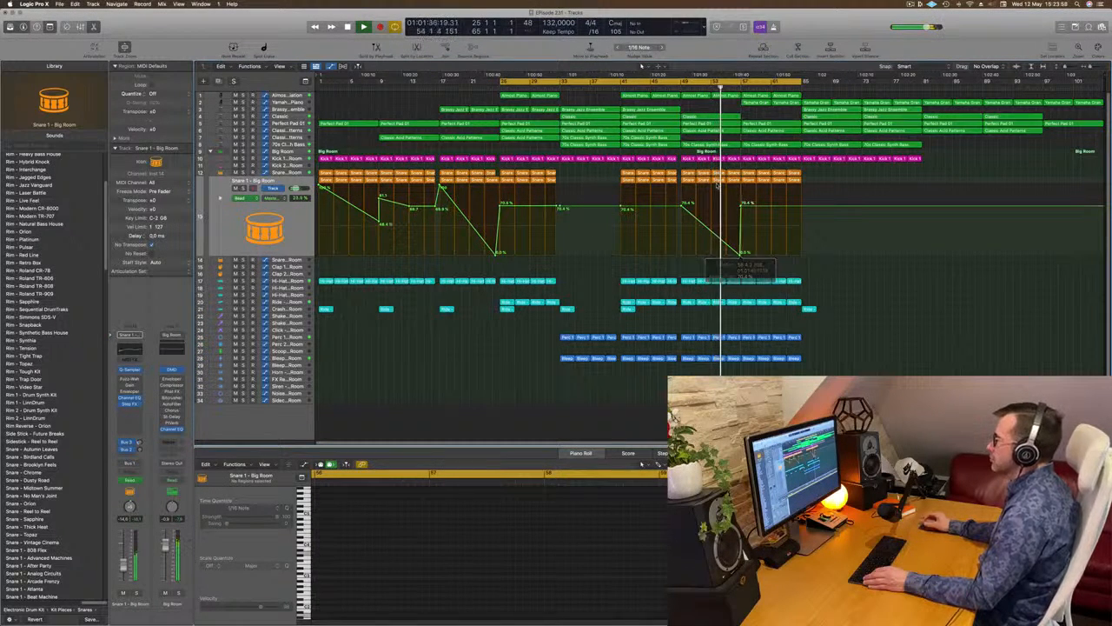
Delete the last half bar before bar 57 from the hi-hat, ride, percussion and bleep regions
{"action": "scroll", "coordinate": [708, 235], "scroll_direction": "right", "scroll_amount": 4}
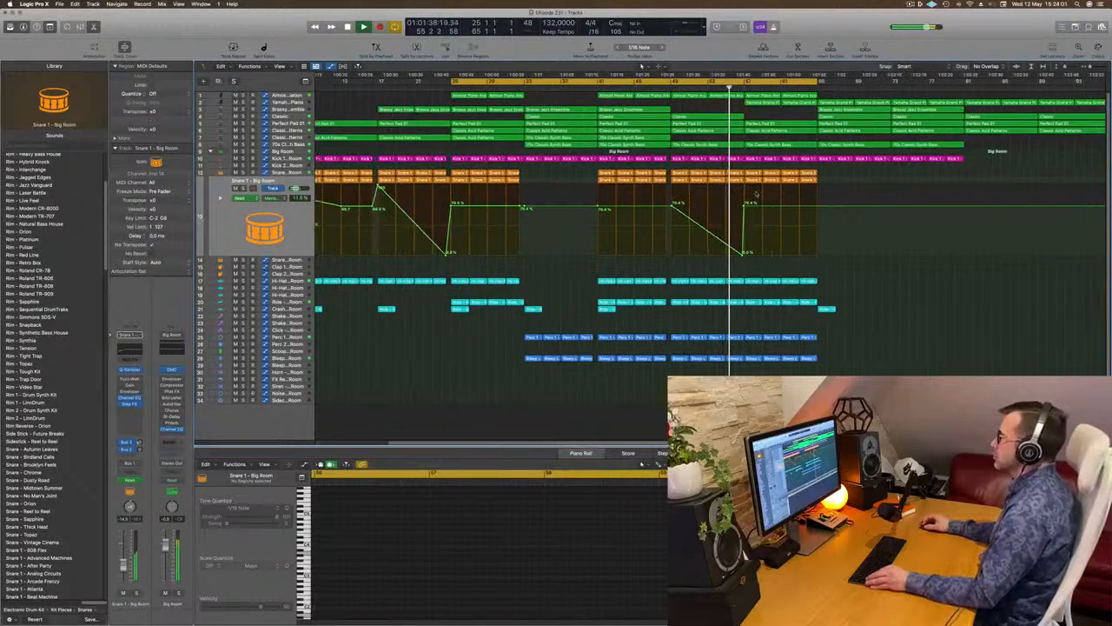
{"action": "scroll", "coordinate": [744, 121], "scroll_direction": "up", "scroll_amount": 3}
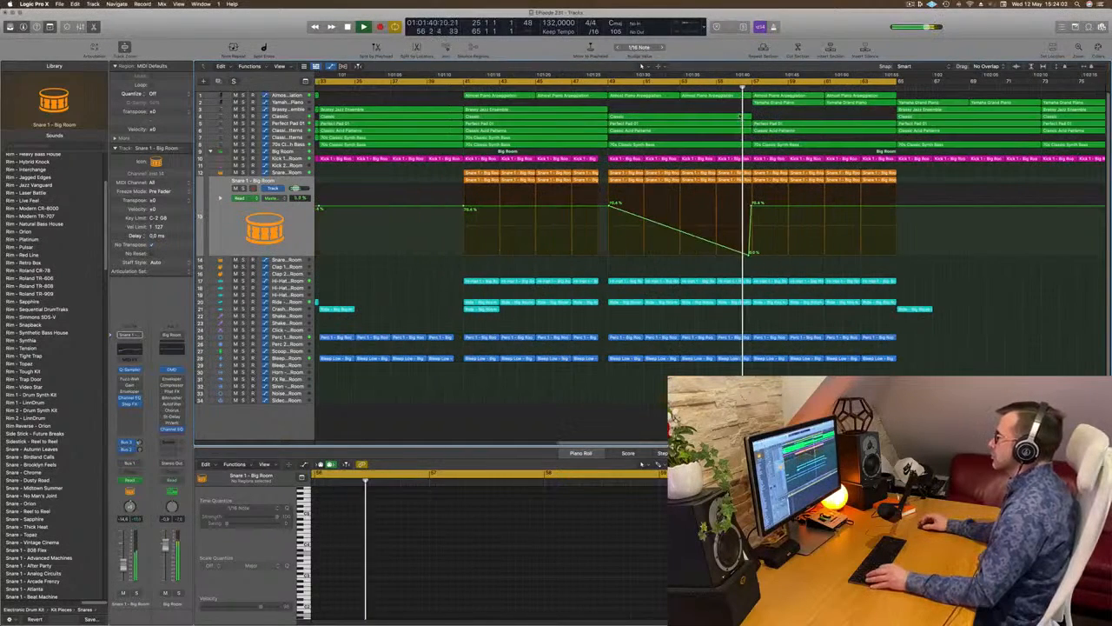
{"action": "left_click_drag", "start_coordinate": [744, 108], "coordinate": [753, 365]}
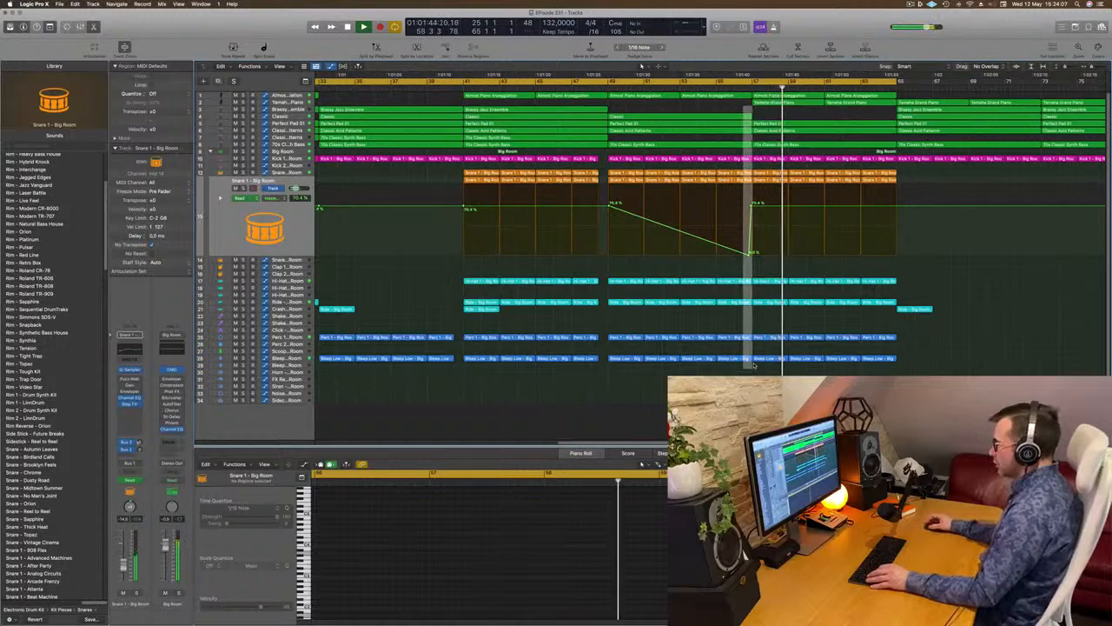
{"action": "left_click", "coordinate": [741, 279]}
{"action": "left_click_drag", "start_coordinate": [743, 271], "coordinate": [752, 368]}
{"action": "key", "text": "Delete"}
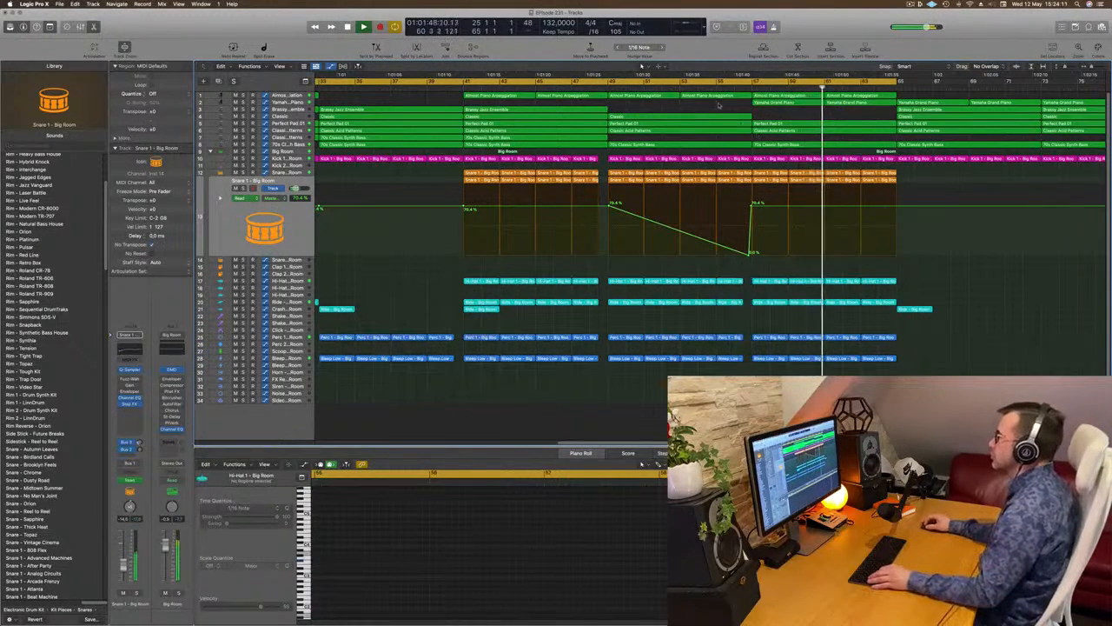
Delete the last half bar before bar 57 from the synth, bass, kick and snare regions, splitting the notes that cross the cut
{"action": "left_click", "coordinate": [600, 89]}
{"action": "scroll", "coordinate": [914, 107], "scroll_direction": "left", "scroll_amount": 5}
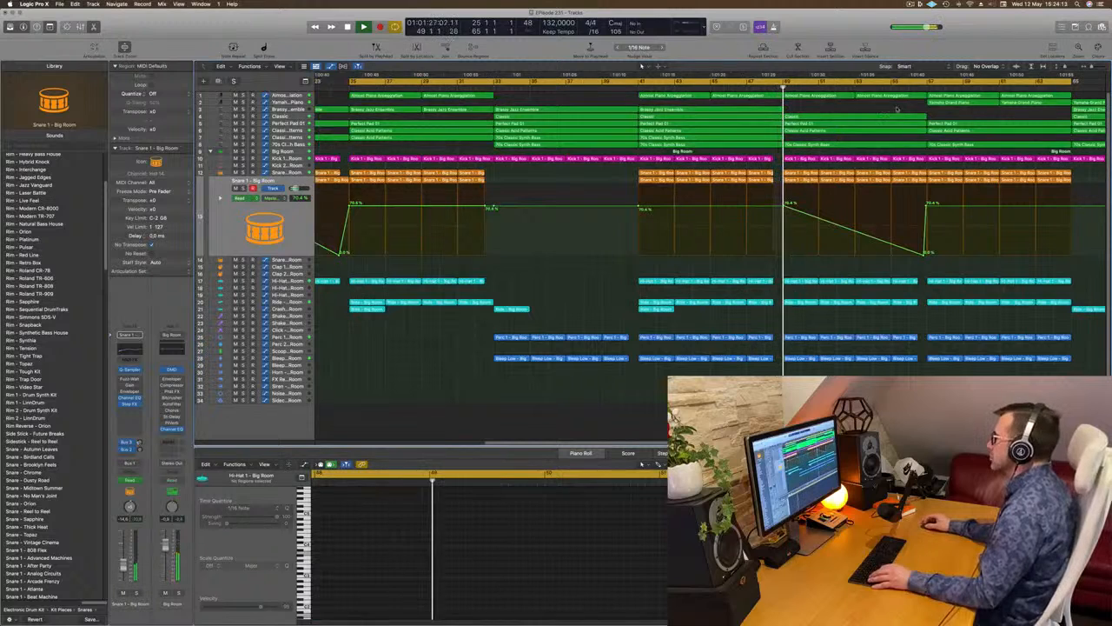
{"action": "left_click_drag", "start_coordinate": [919, 106], "coordinate": [921, 178]}
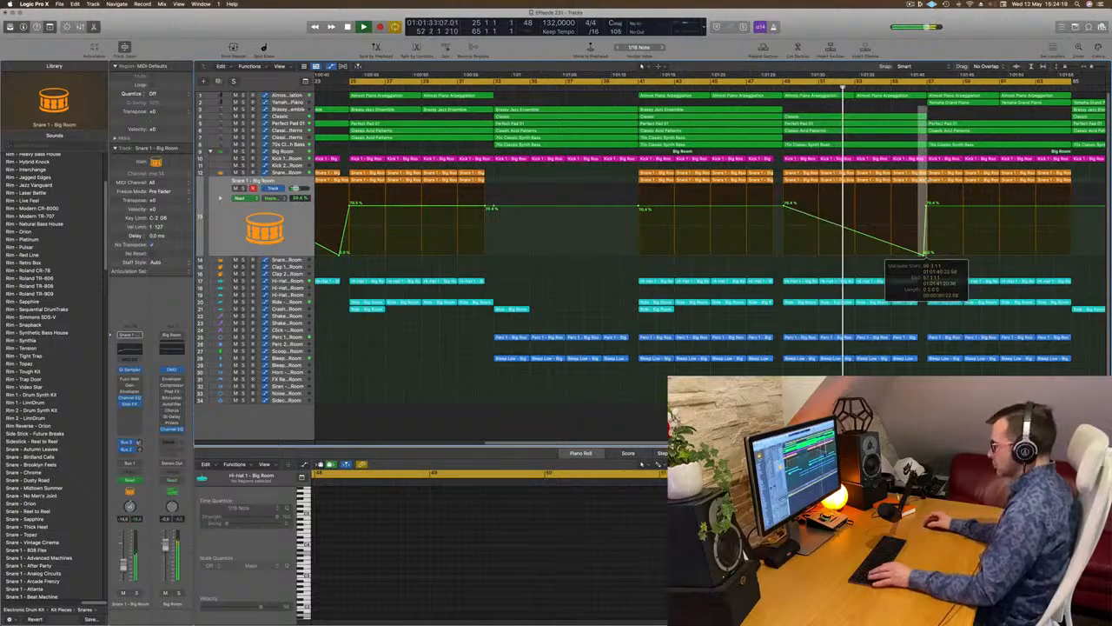
{"action": "key", "text": "super+t"}
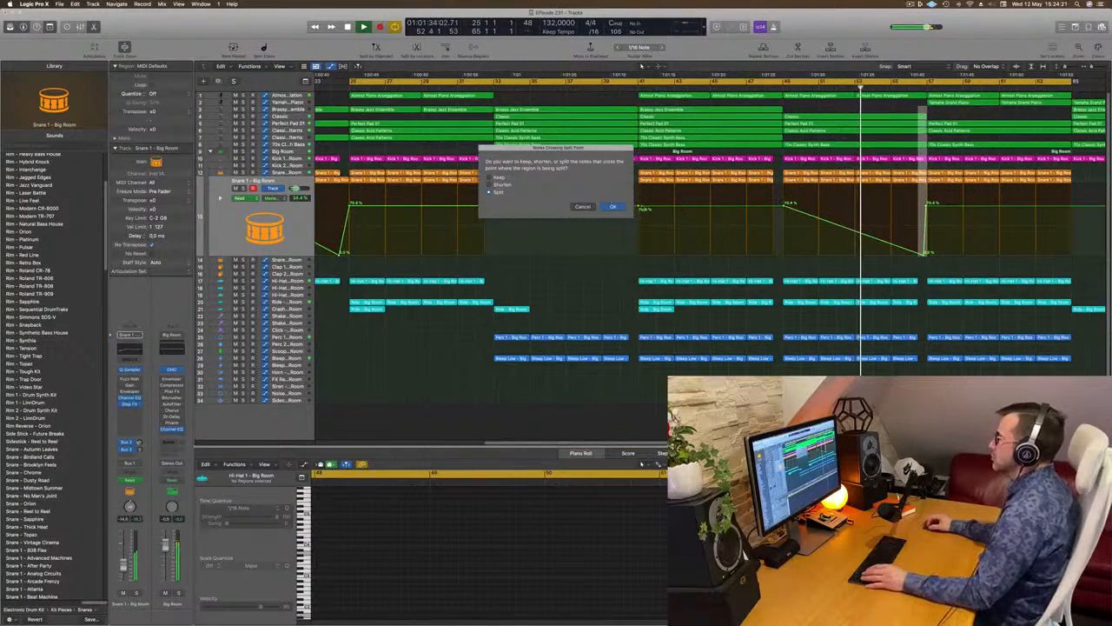
{"action": "left_click", "coordinate": [613, 206]}
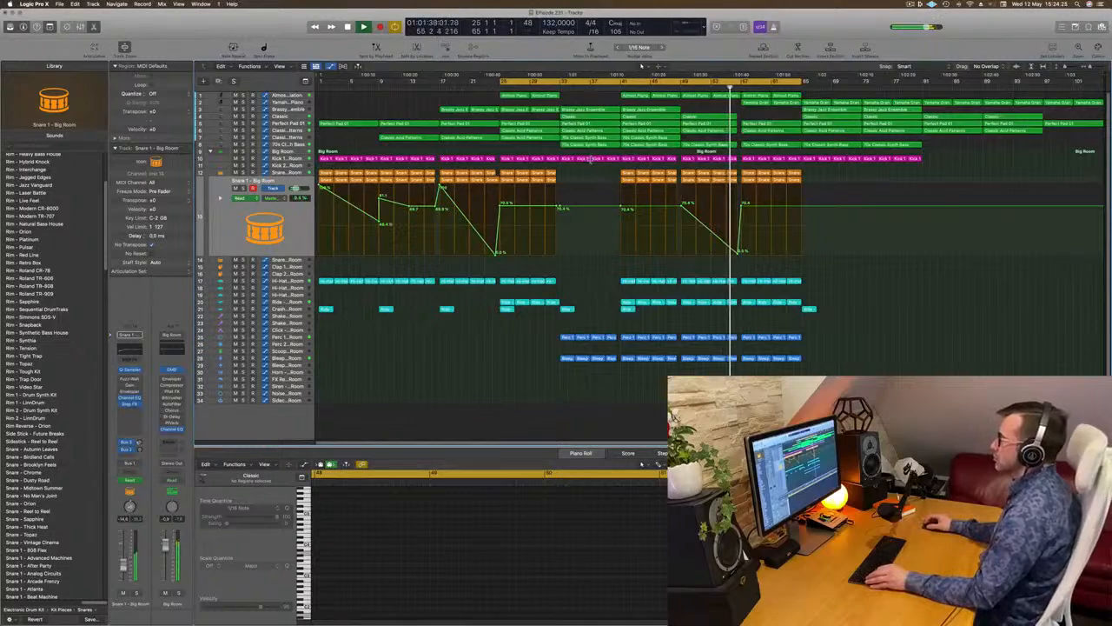
Copy the crash track's Ride region from bar 41 to bar 57
{"action": "scroll", "coordinate": [728, 165], "scroll_direction": "up", "scroll_amount": 6}
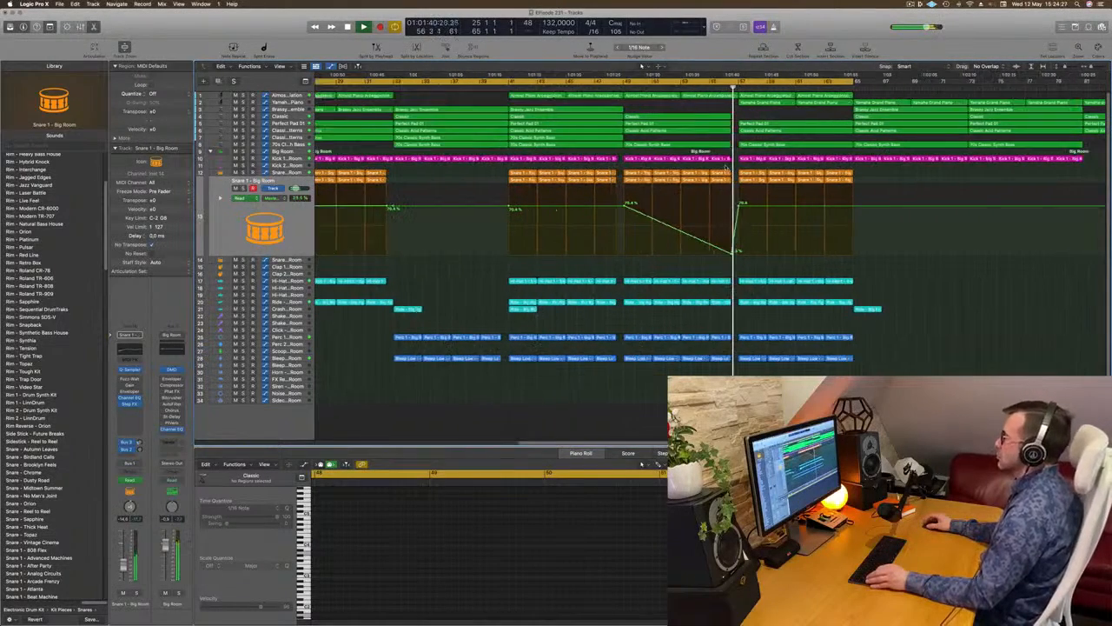
{"action": "scroll", "coordinate": [727, 165], "scroll_direction": "down", "scroll_amount": 4}
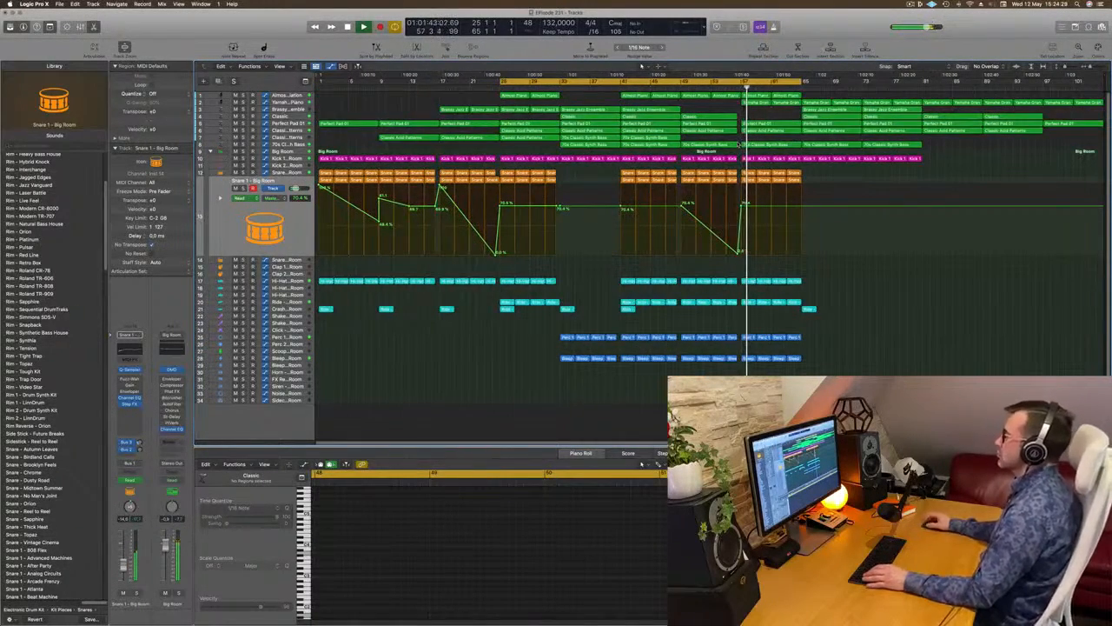
{"action": "left_click_drag", "start_coordinate": [626, 310], "coordinate": [748, 315]}
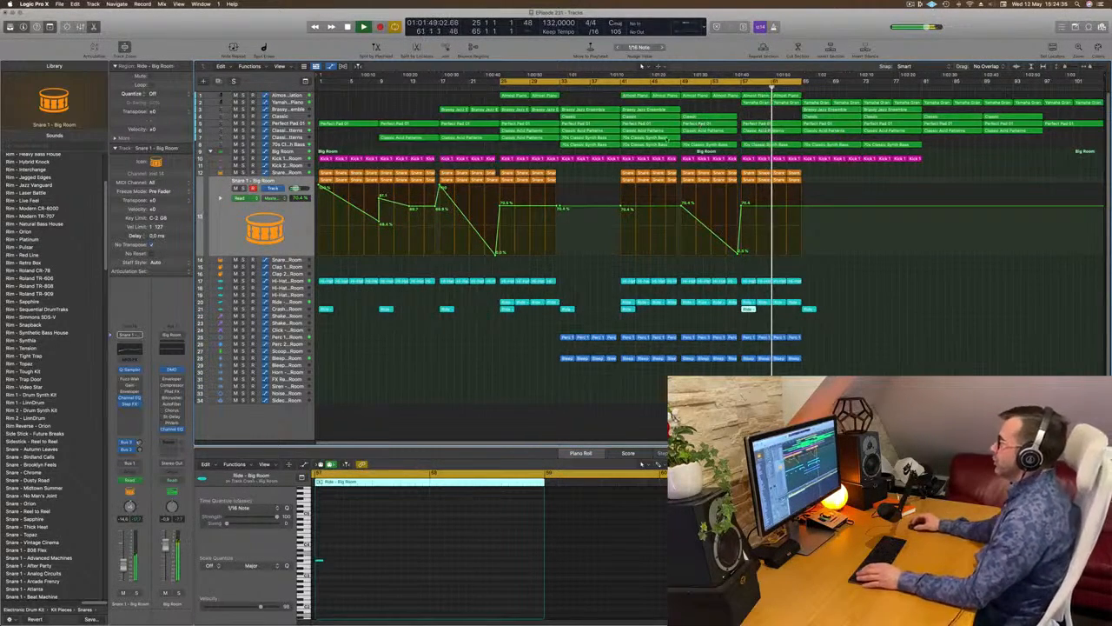
Repeat the section between bars 57 and 65 once and extend the cycle range to bar 73
{"action": "left_click", "coordinate": [715, 106]}
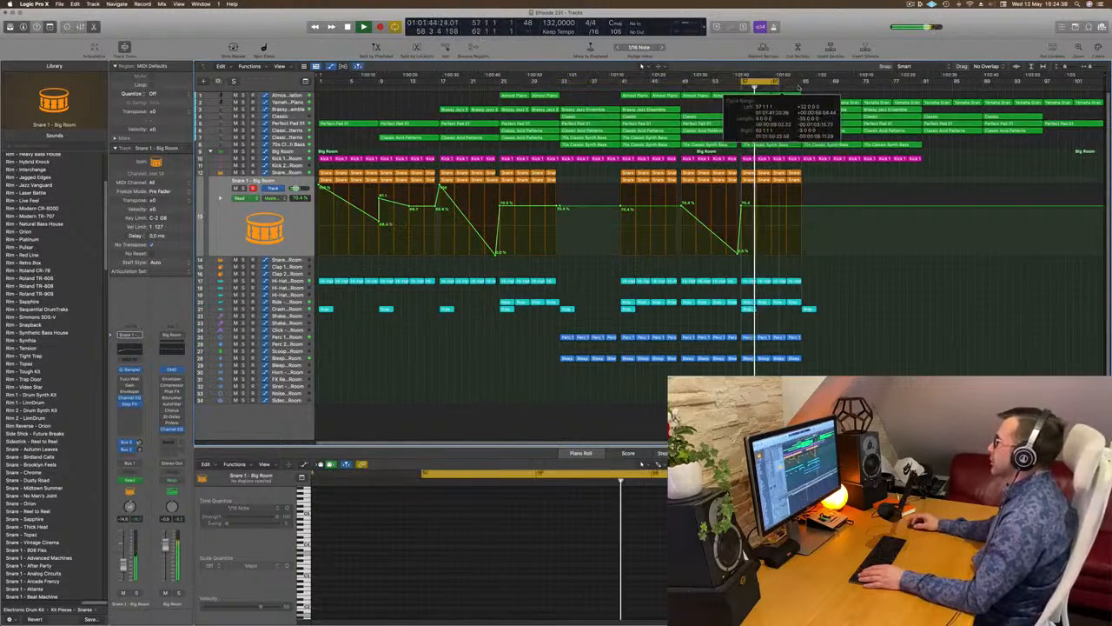
{"action": "key", "text": "super+r"}
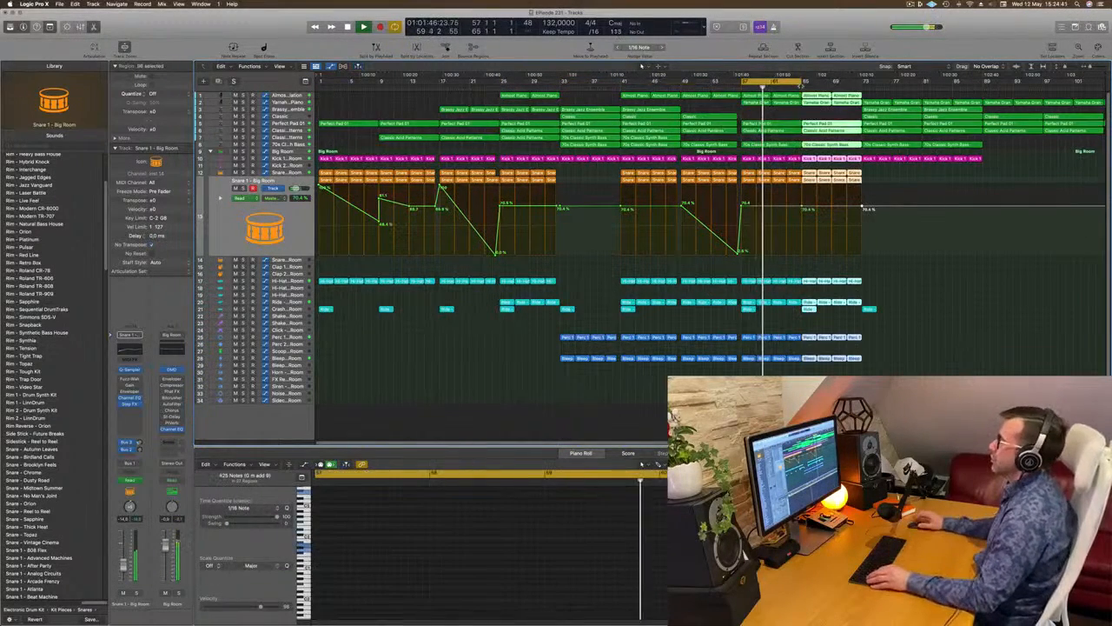
{"action": "key", "text": "super+Left"}
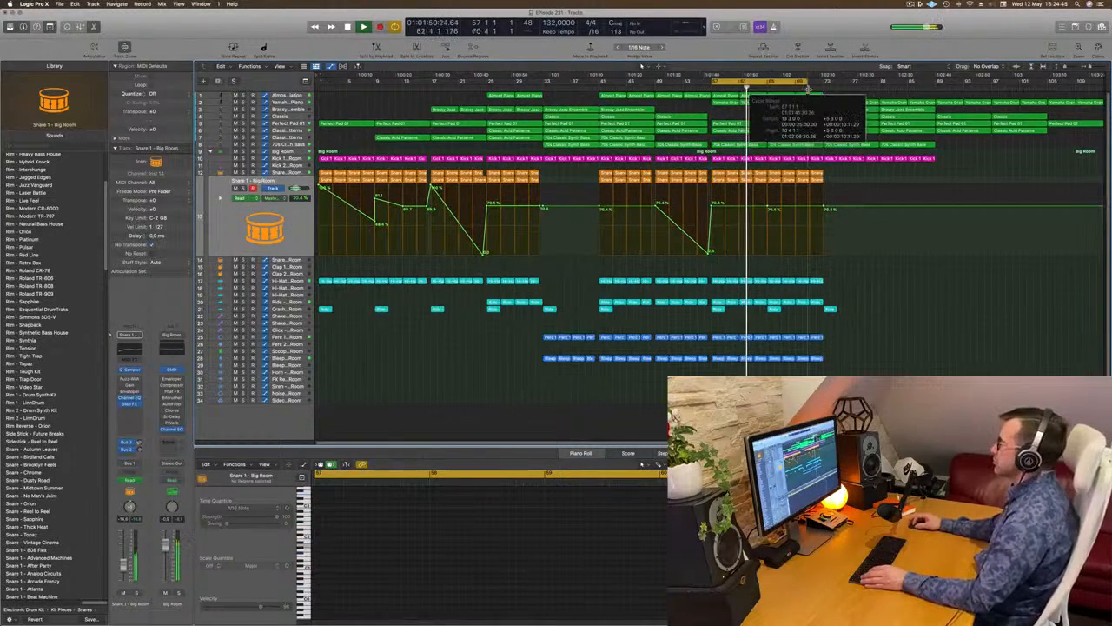
Delete the duplicated crash region at bar 65 and the Almost Piano Arpeggiation regions between bars 57 and 65
{"action": "left_click", "coordinate": [770, 309]}
{"action": "key", "text": "Delete"}
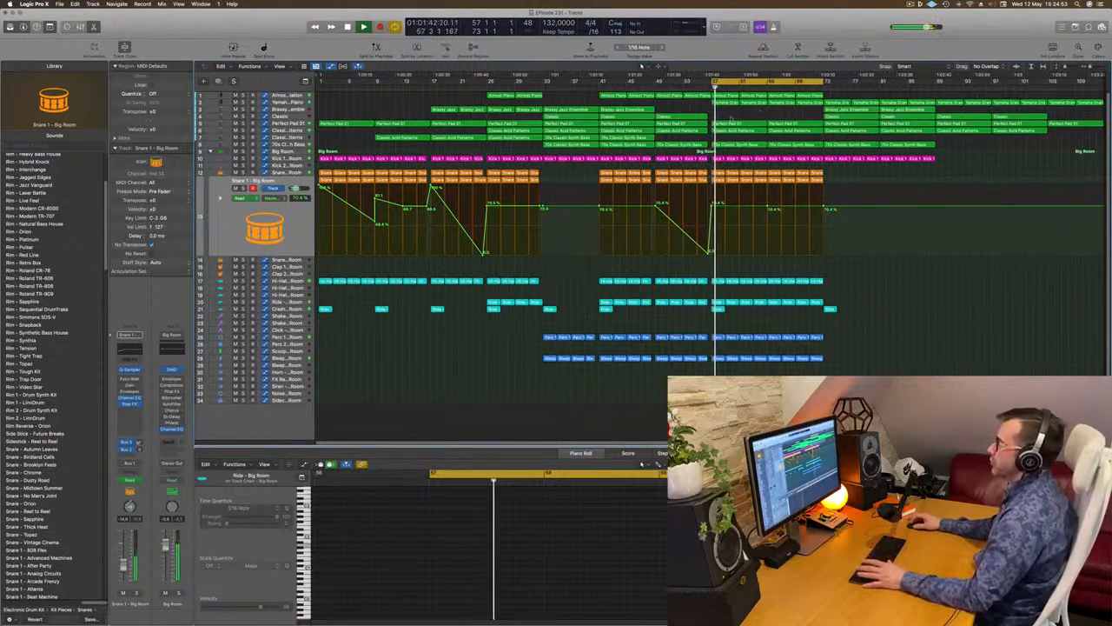
{"action": "left_click", "coordinate": [280, 97]}
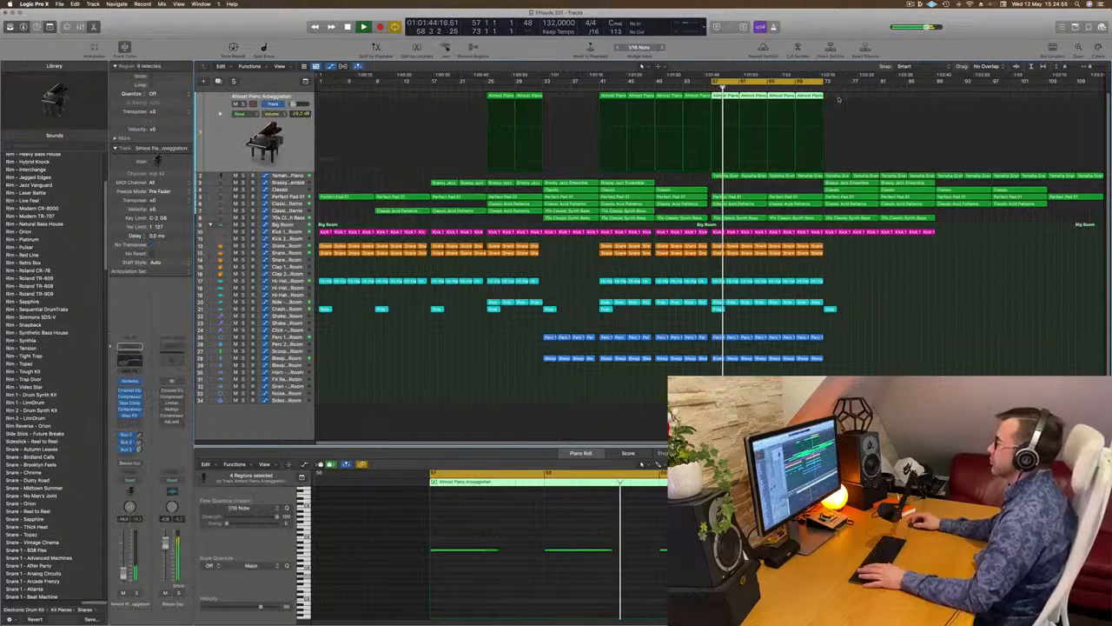
{"action": "left_click", "coordinate": [839, 100]}
{"action": "left_click", "coordinate": [721, 97]}
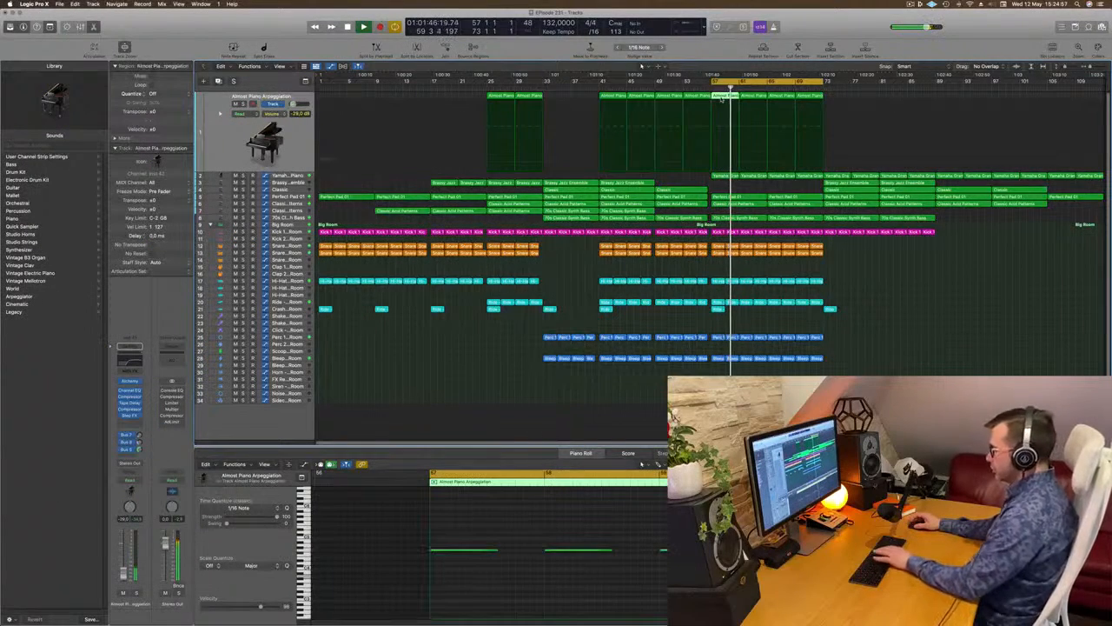
{"action": "key", "text": "Delete"}
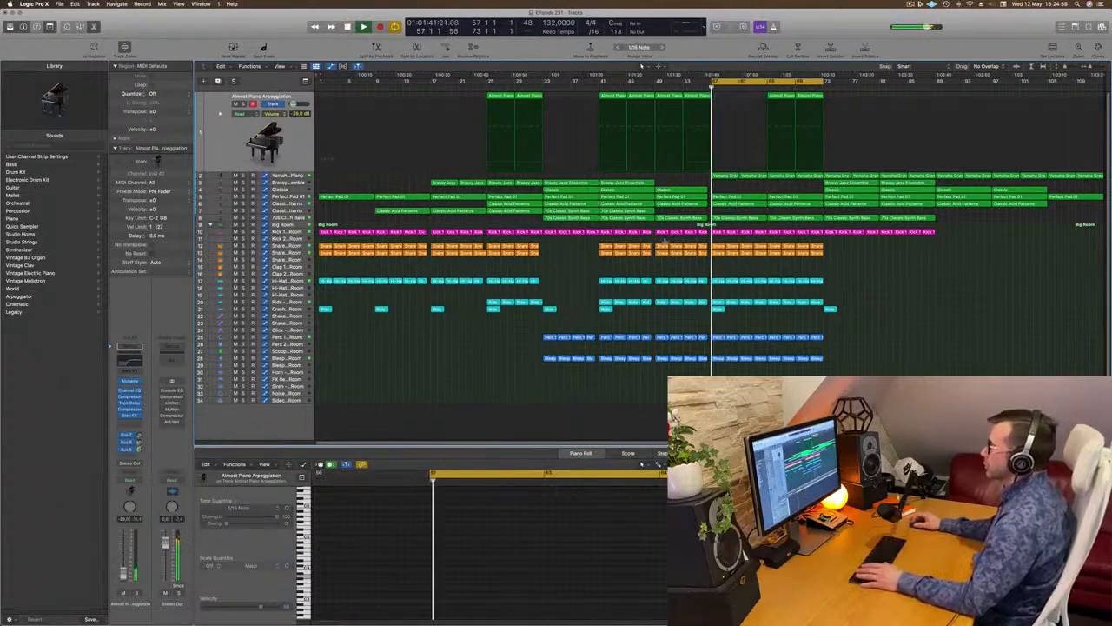
Audition the Perfect Pad 01 track in solo from bar 57 and unsolo it
{"action": "left_click", "coordinate": [298, 198]}
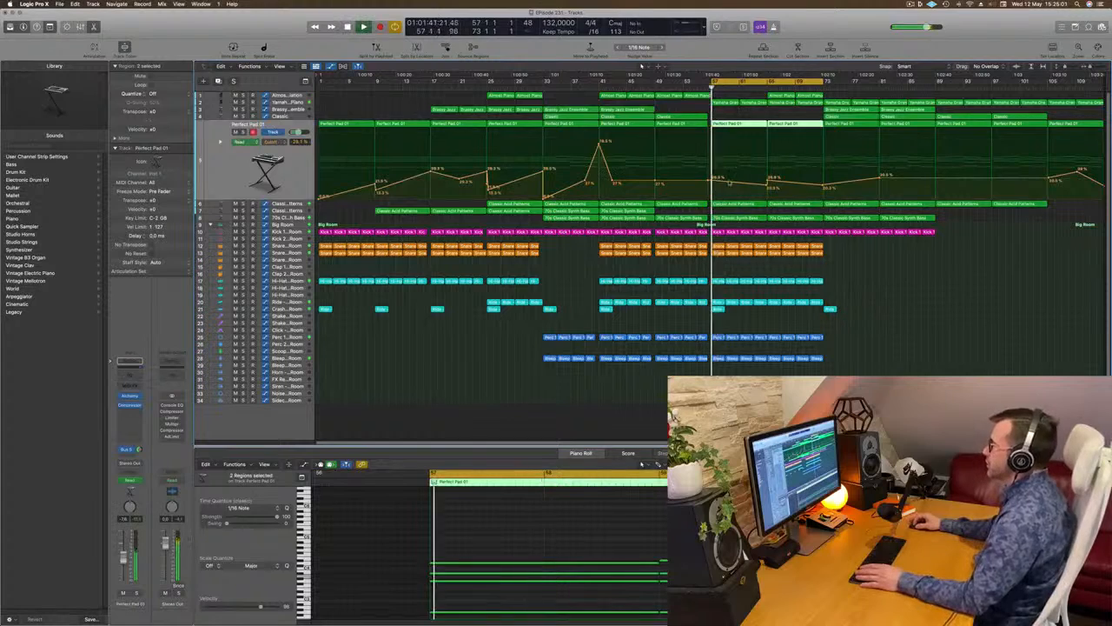
{"action": "left_click", "coordinate": [244, 132]}
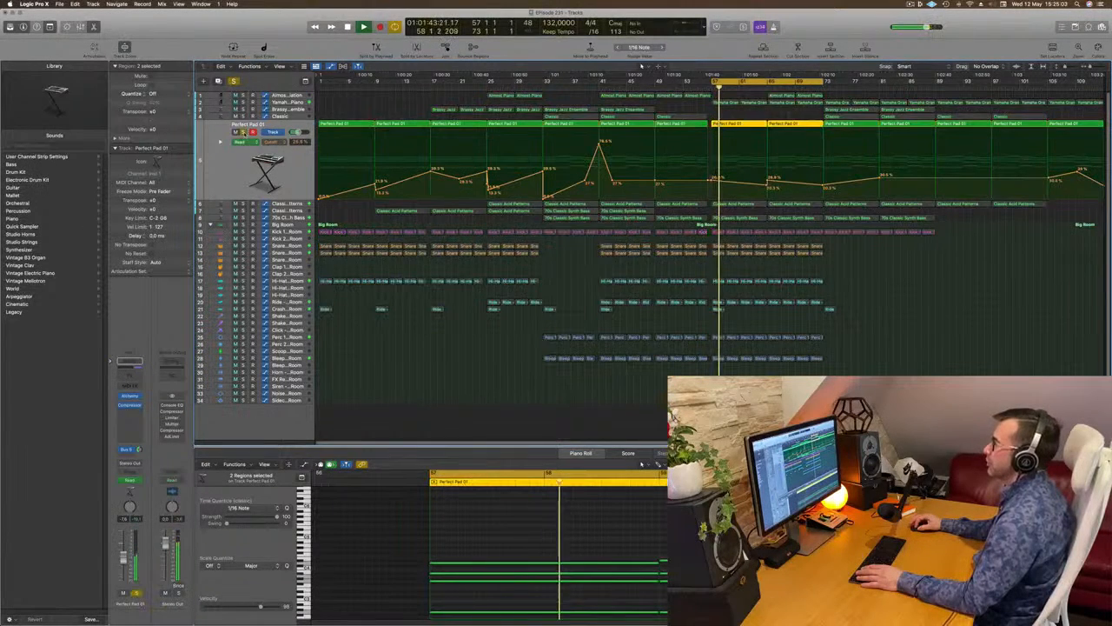
{"action": "key", "text": "s"}
Shape the Cutoff automation on the first Classic Acid Patterns track to drop at bar 57 and rise to bar 65
{"action": "key", "text": "Down"}
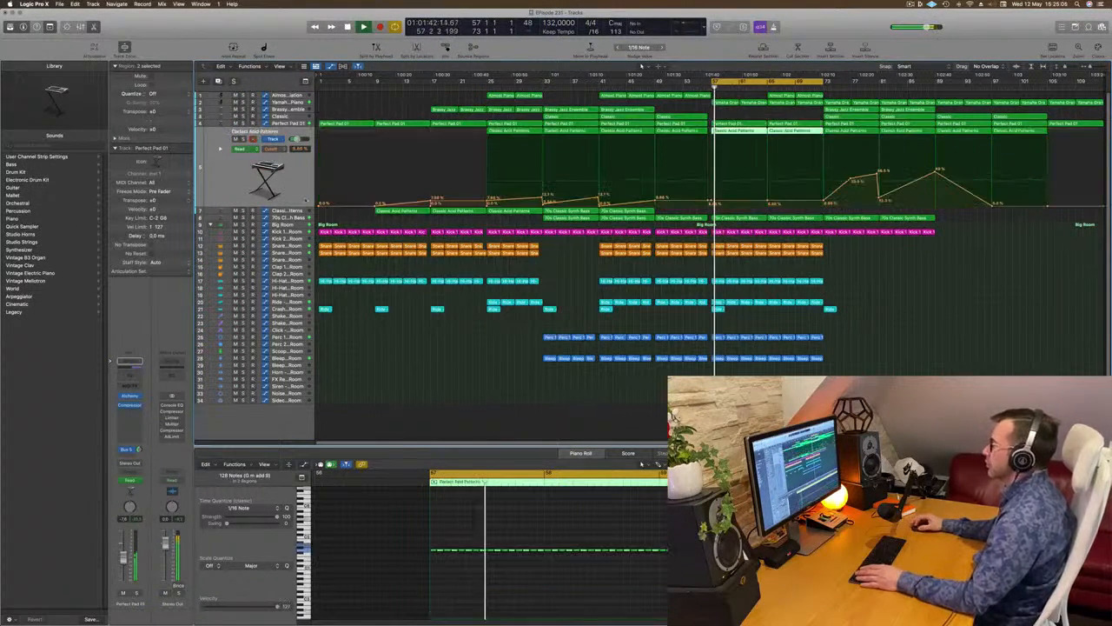
{"action": "left_click", "coordinate": [710, 208]}
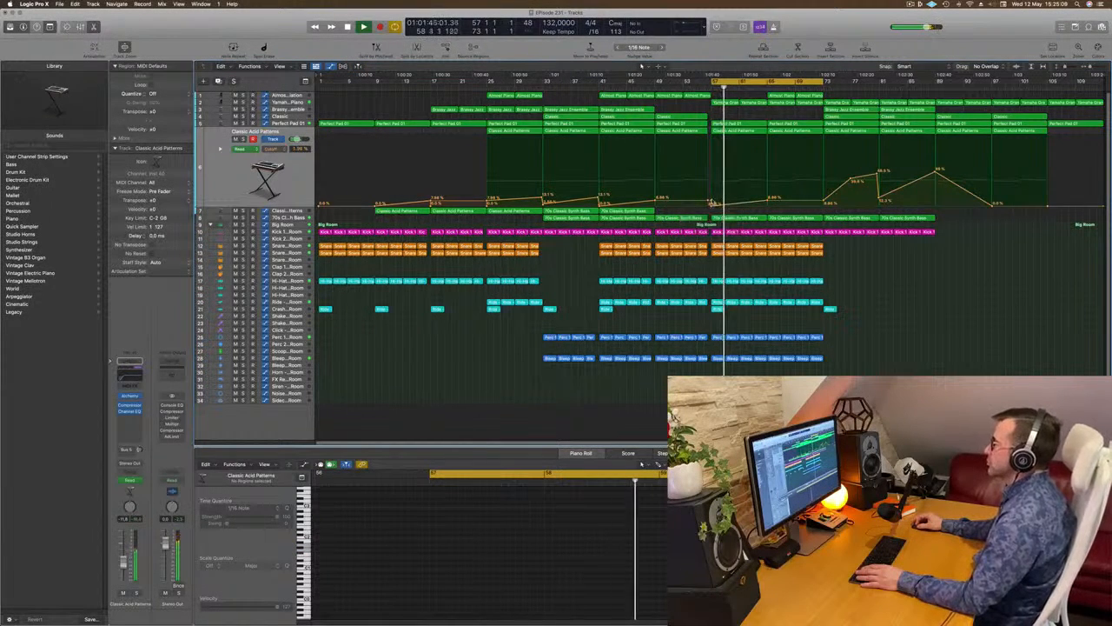
Copy the 70s Classic Synth Bass regions on the second Classic Acid Patterns track to fill bars 49 to 73
{"action": "left_click", "coordinate": [626, 212]}
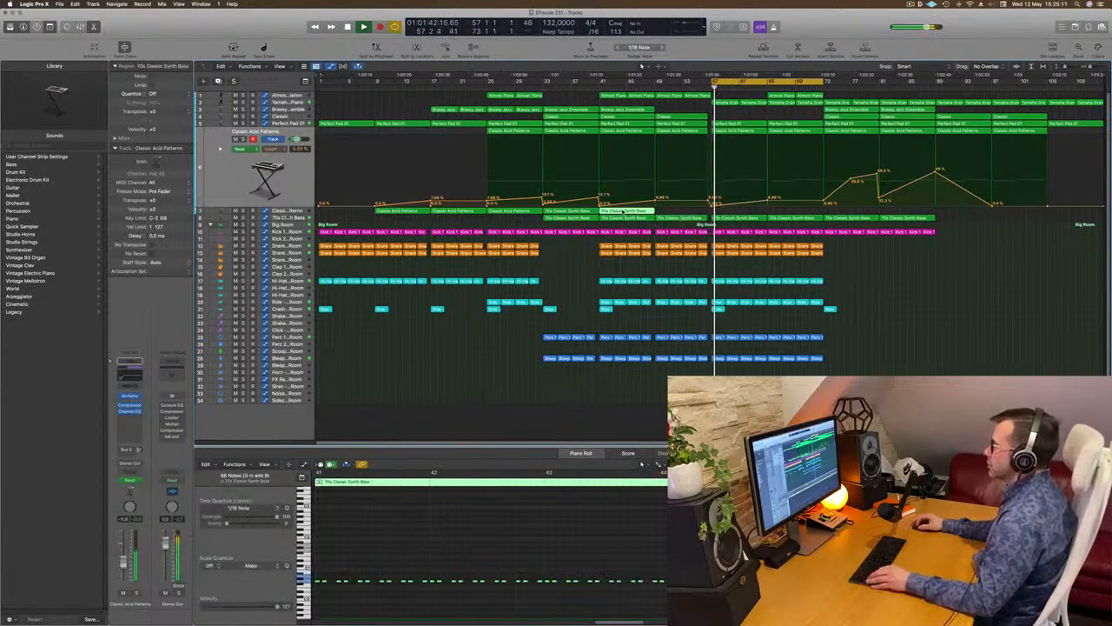
{"action": "left_click_drag", "start_coordinate": [626, 212], "coordinate": [682, 216]}
{"action": "left_click", "coordinate": [626, 212]}
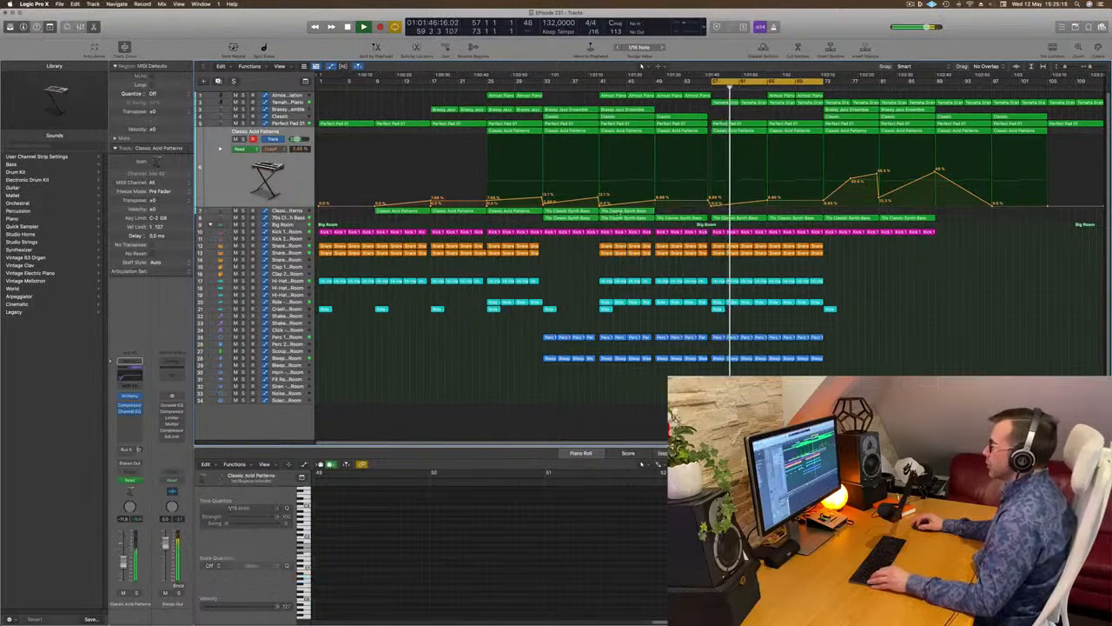
{"action": "left_click", "coordinate": [563, 211], "text": "shift"}
{"action": "left_click_drag", "start_coordinate": [563, 211], "coordinate": [683, 218]}
{"action": "left_click", "coordinate": [937, 303]}
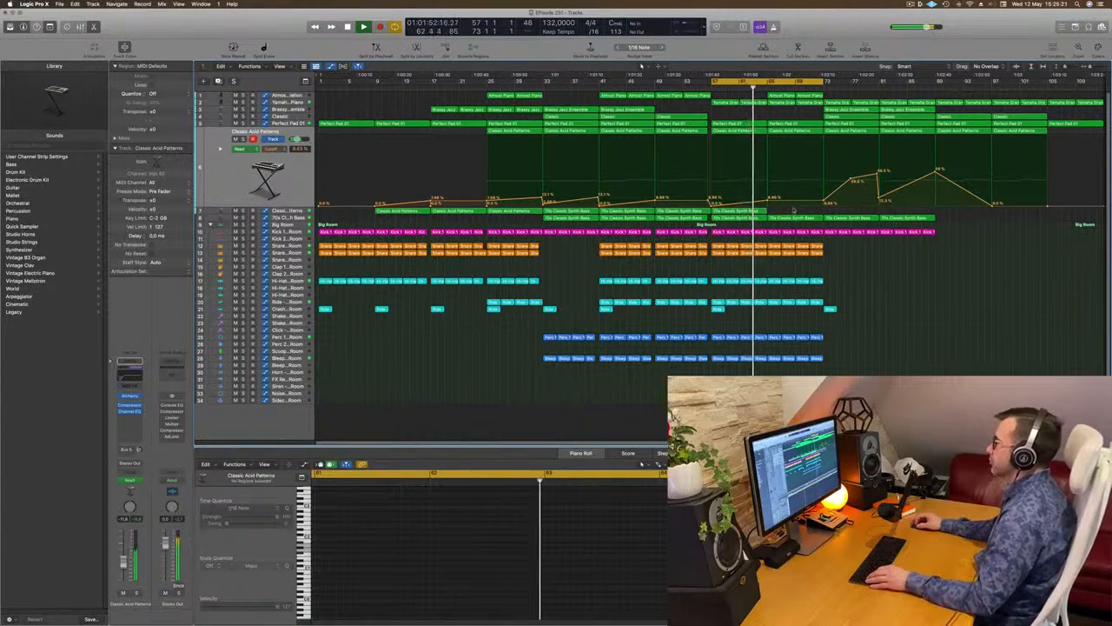
{"action": "left_click", "coordinate": [737, 212]}
{"action": "left_click_drag", "start_coordinate": [737, 212], "coordinate": [793, 212]}
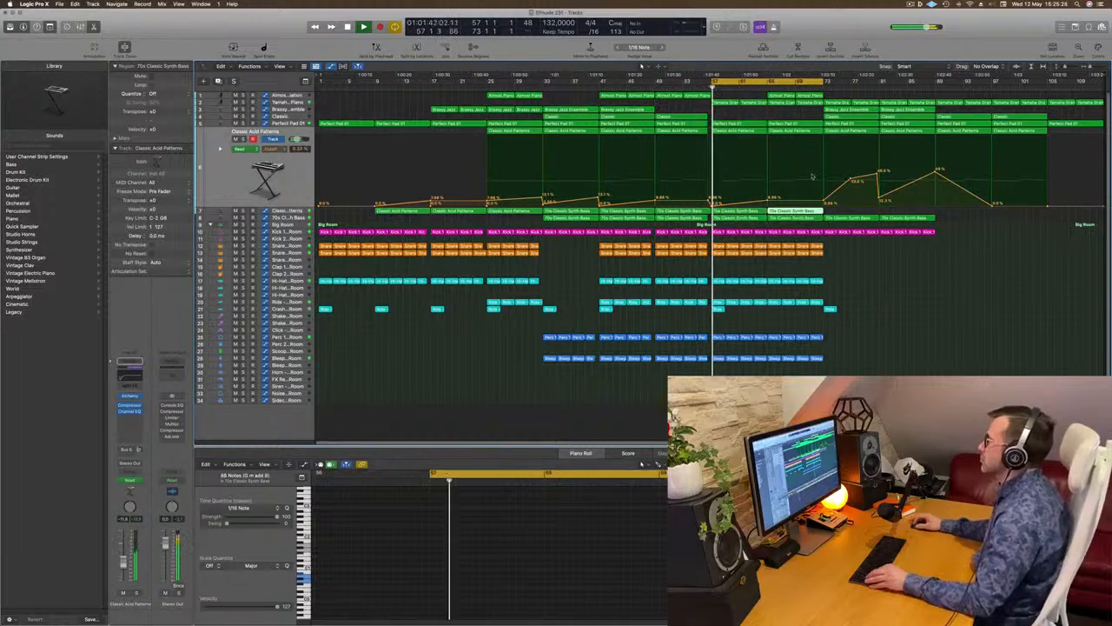
{"action": "left_click", "coordinate": [866, 302]}
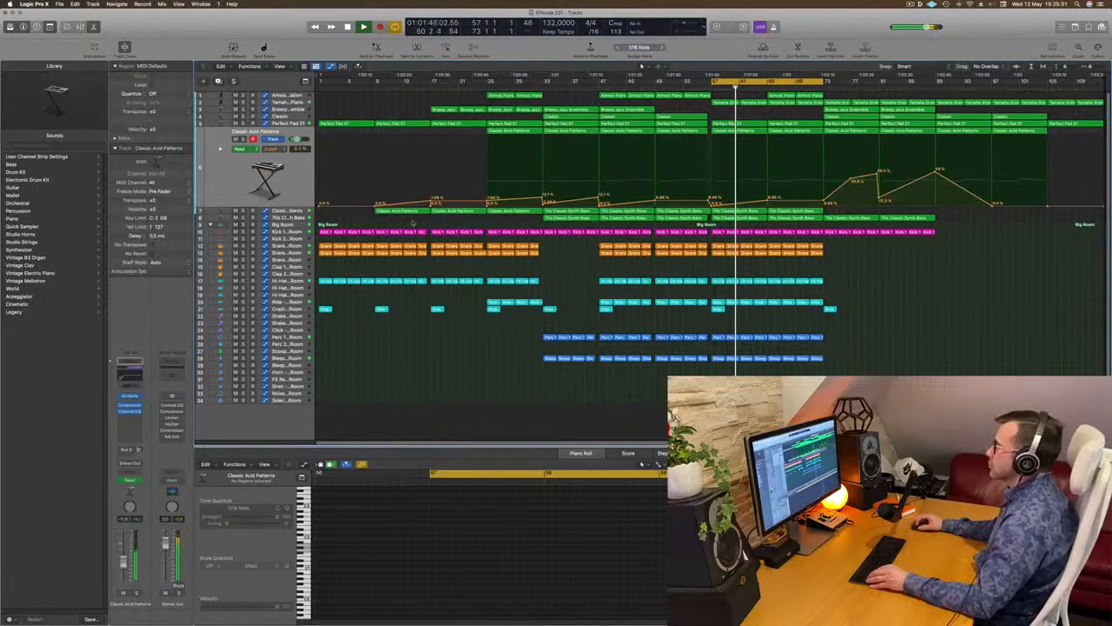
Automate Cutoff on the second Classic Acid Patterns track to rise to about 20.4% at bar 65 and fall to 1.7% at bar 73
{"action": "left_click", "coordinate": [293, 212]}
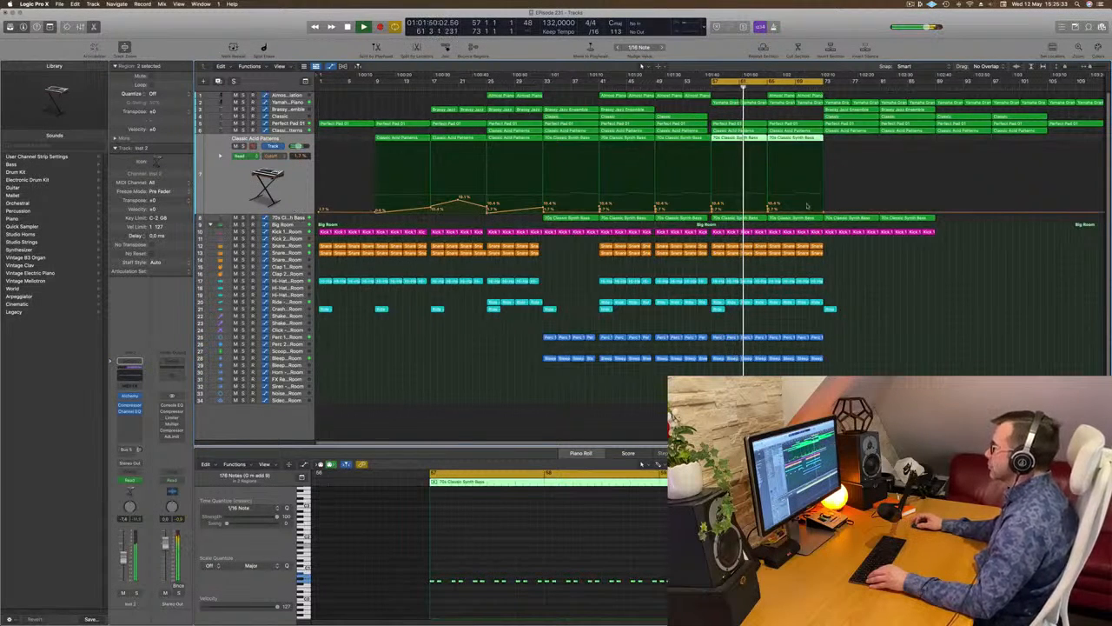
{"action": "left_click", "coordinate": [766, 213]}
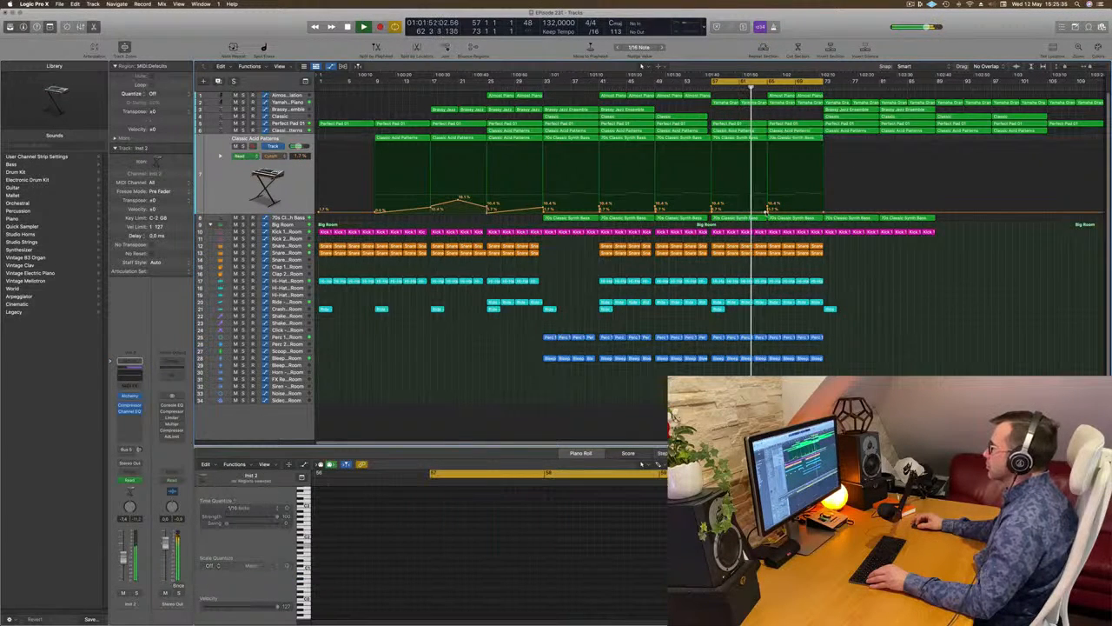
{"action": "left_click_drag", "start_coordinate": [767, 213], "coordinate": [768, 211]}
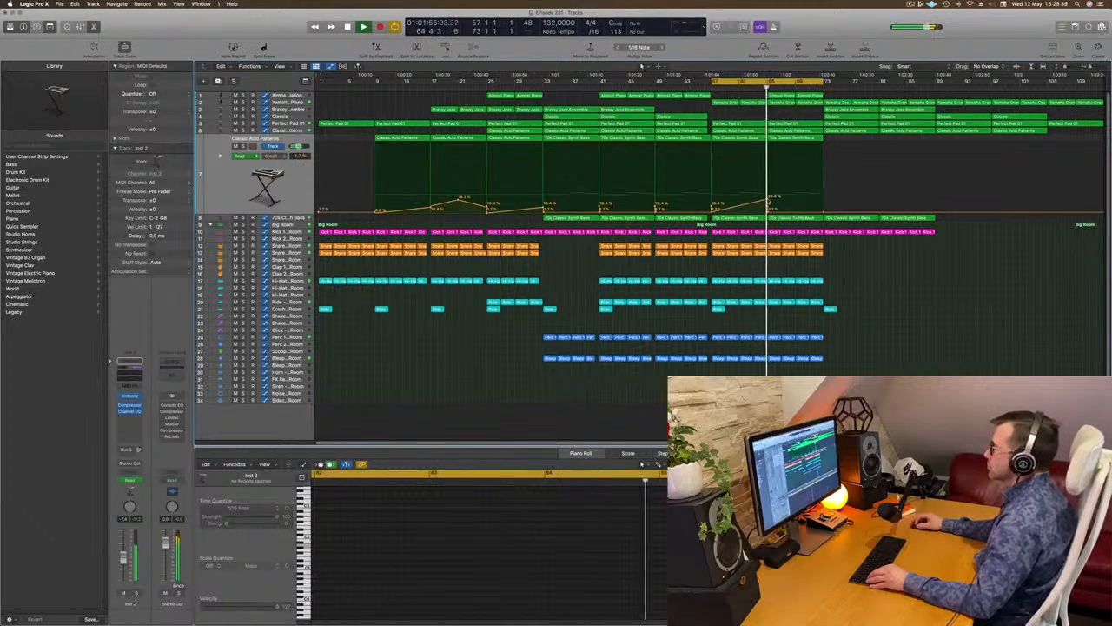
{"action": "left_click", "coordinate": [768, 201]}
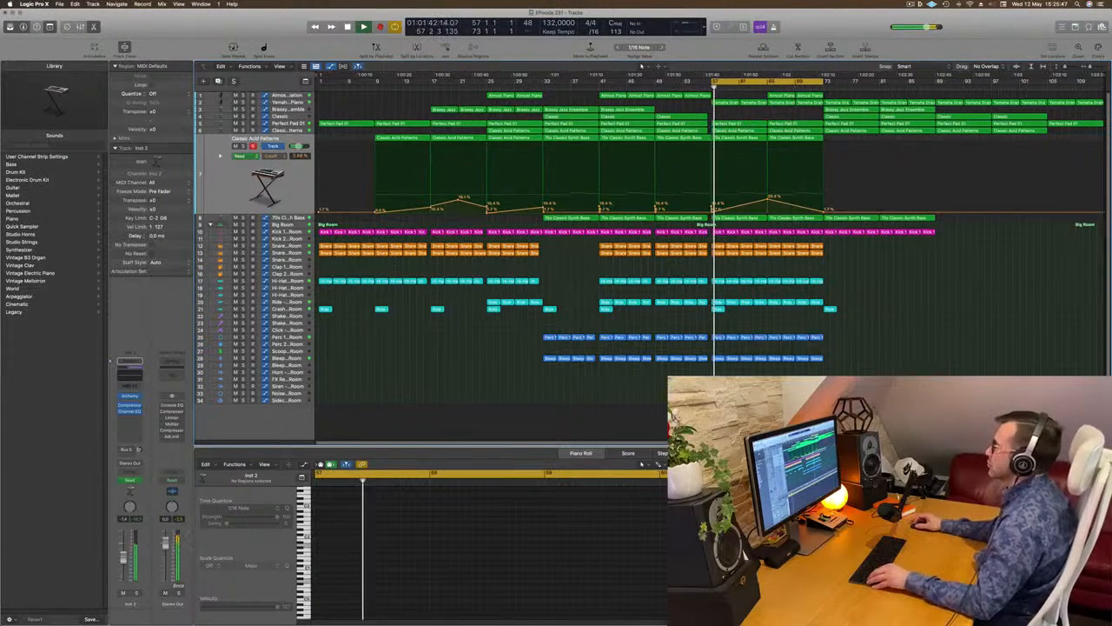
Automate a fade on Snare 1 from 70.4% at bar 65 until just before bar 73, jumping up to 100% there
{"action": "key", "text": "super+Right"}
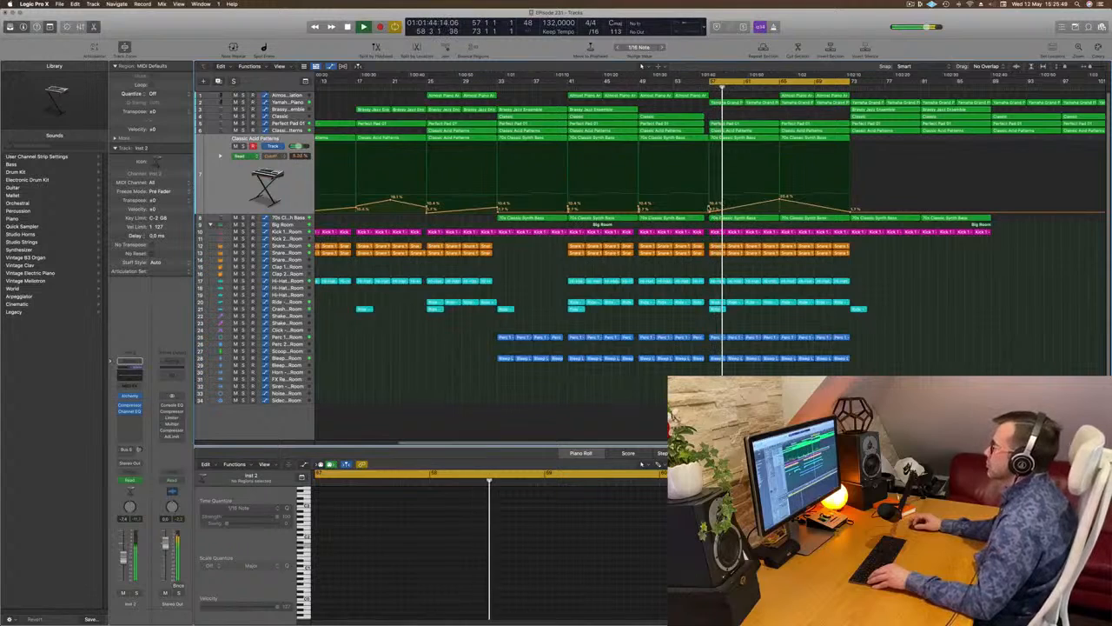
{"action": "key", "text": "super+Left"}
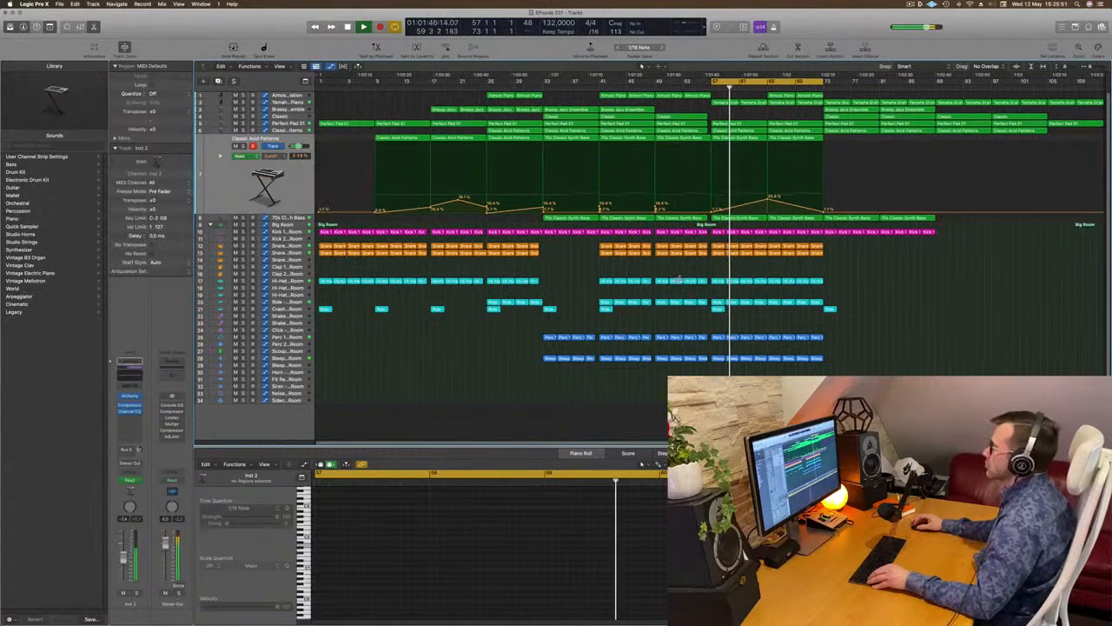
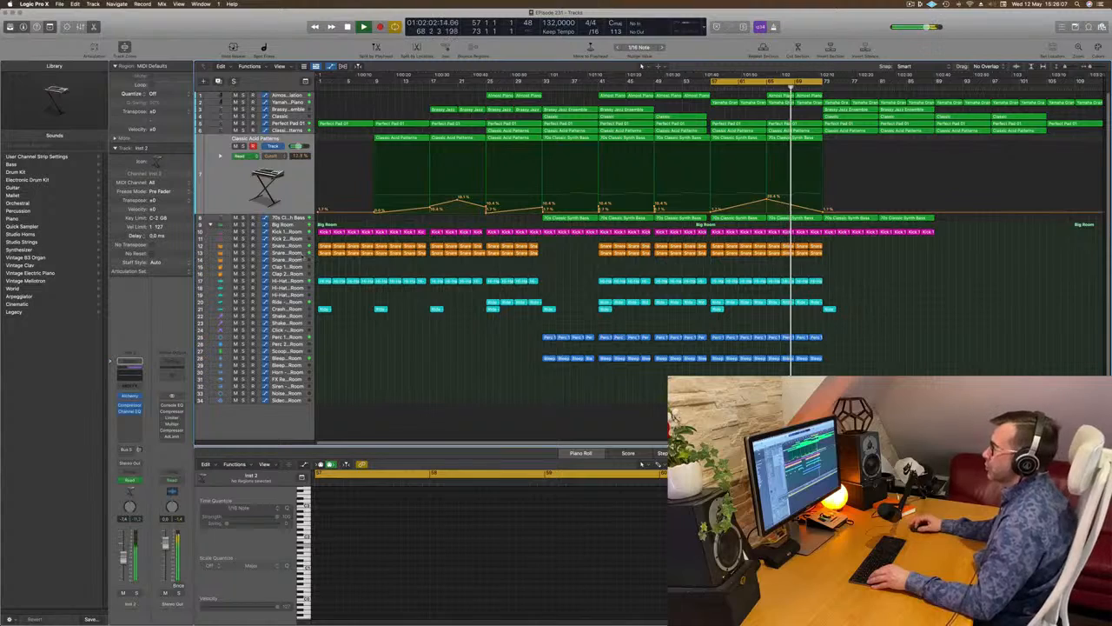
{"action": "left_click", "coordinate": [293, 253]}
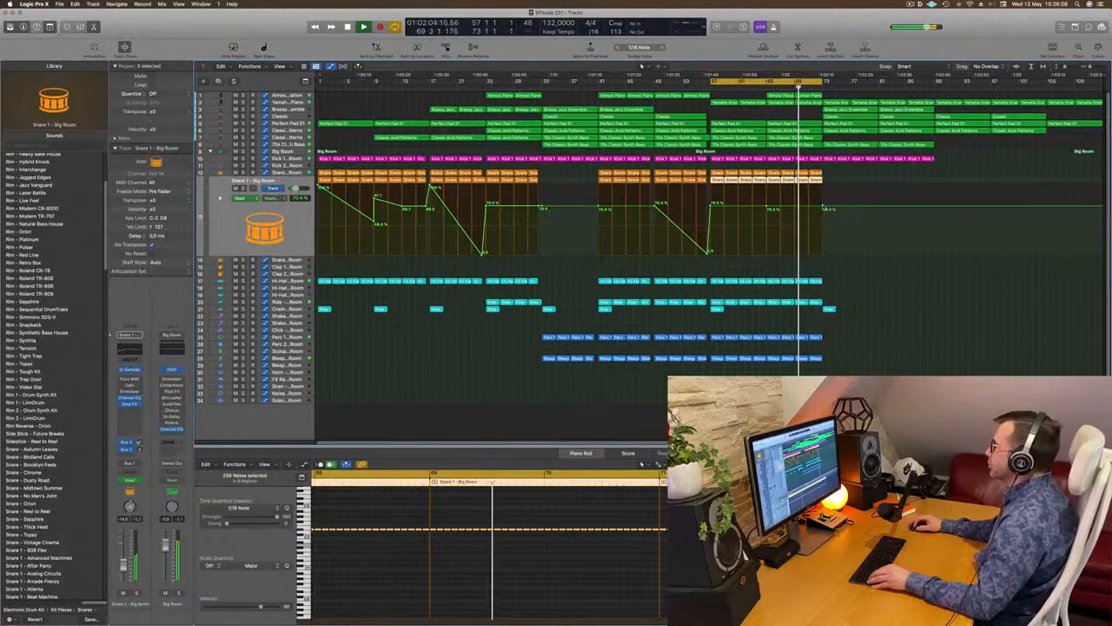
{"action": "mouse_move", "coordinate": [824, 208]}
{"action": "left_mouse_down"}
{"action": "mouse_move", "coordinate": [822, 254]}
{"action": "mouse_move", "coordinate": [823, 187]}
{"action": "left_mouse_up"}
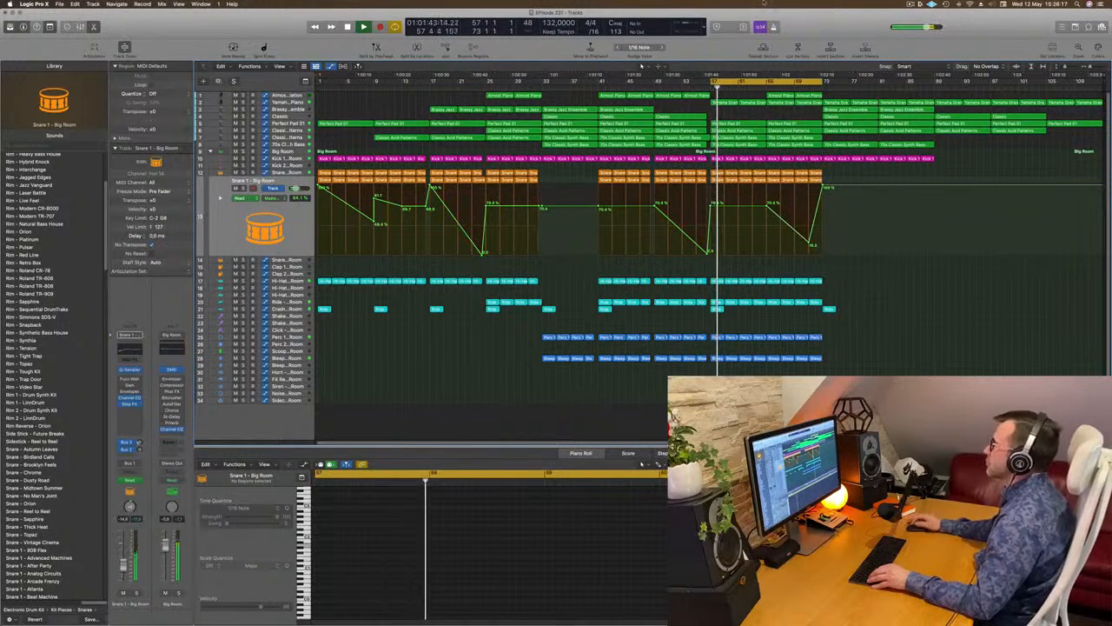
Extend the cycle range to bar 89 and play back the longer section
{"action": "left_click_drag", "start_coordinate": [789, 82], "coordinate": [934, 83]}
{"action": "key", "text": "space"}
{"action": "key", "text": "space"}
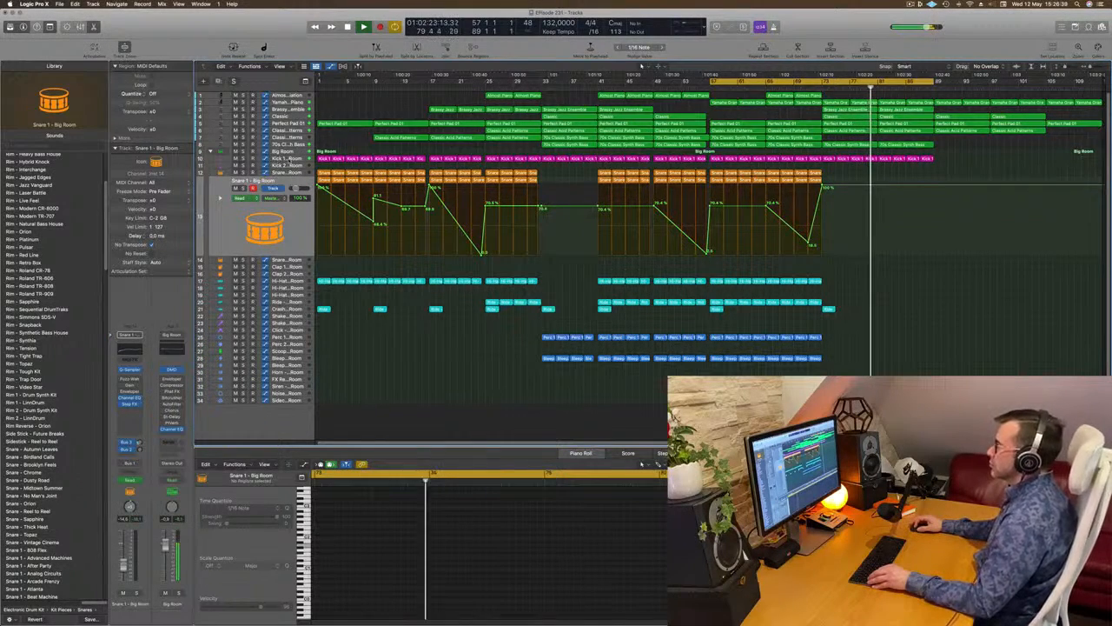
Automate the Kick 1 volume to fade from its existing level at bar 81 down to −∞ dB at bar 89
{"action": "left_click", "coordinate": [273, 159]}
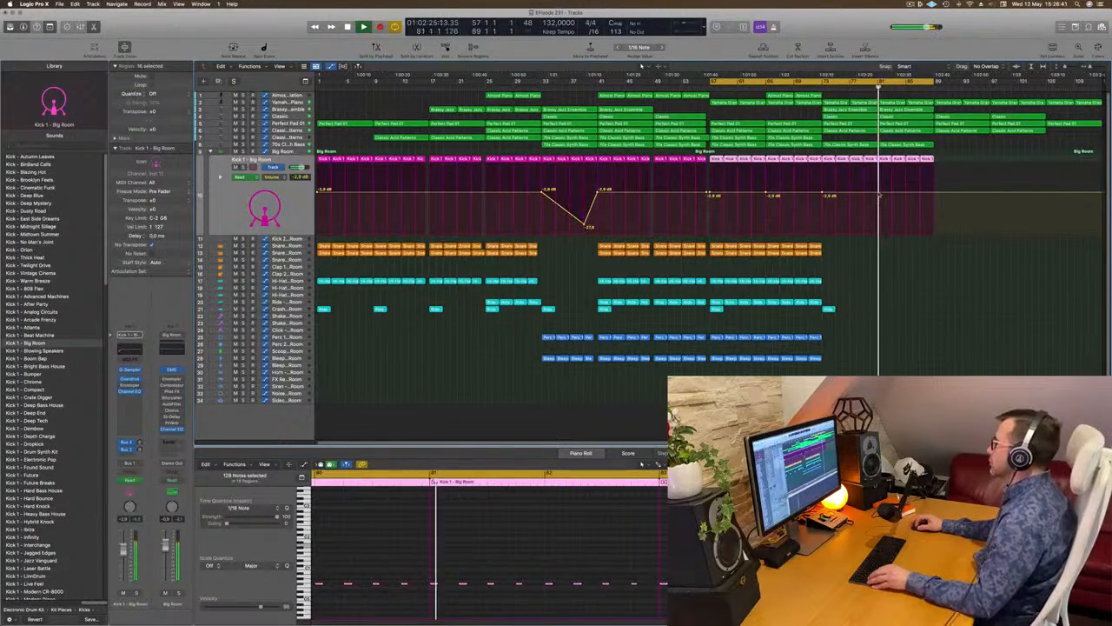
{"action": "left_click", "coordinate": [883, 197]}
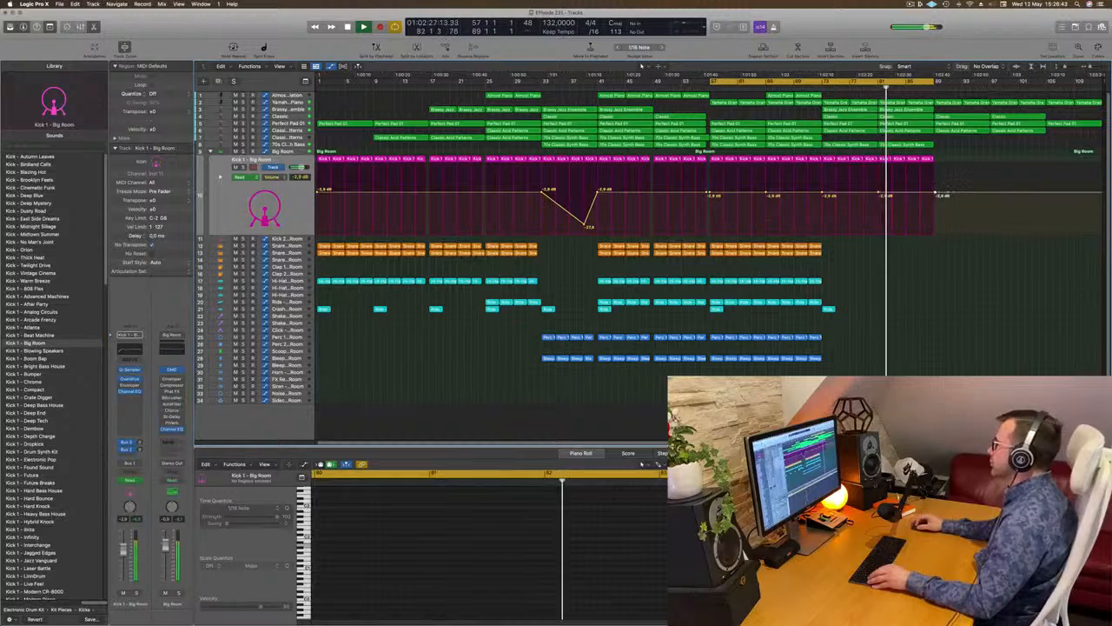
{"action": "left_click_drag", "start_coordinate": [935, 195], "coordinate": [936, 233]}
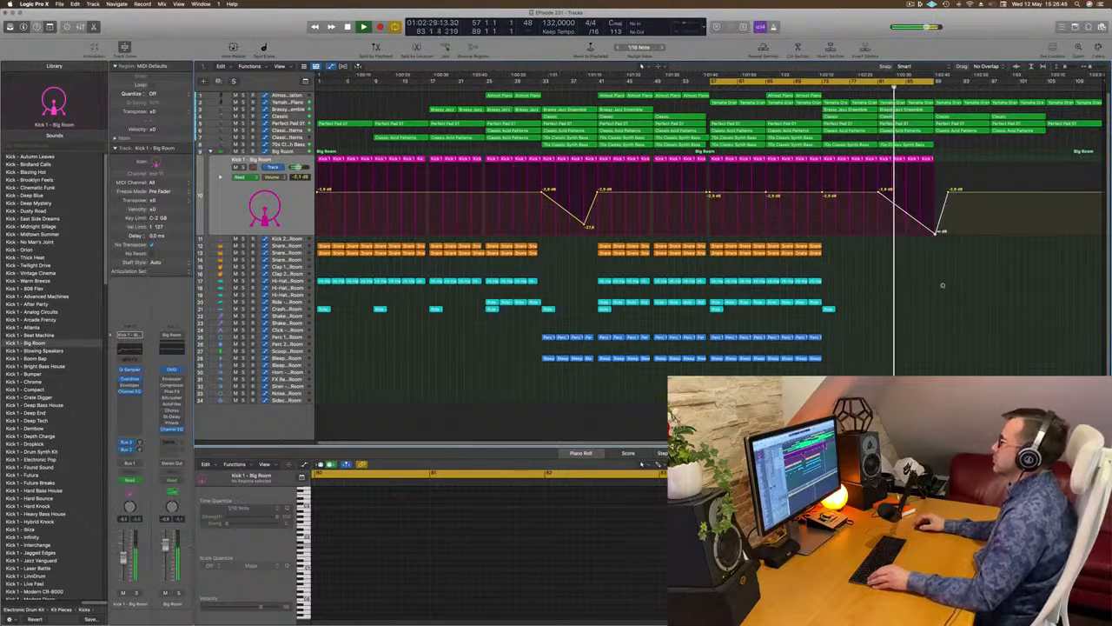
Extend the cycle range to bar 105 and play back the section with the Kick 1 fade
{"action": "key", "text": "super+Right"}
{"action": "key", "text": "super+Left"}
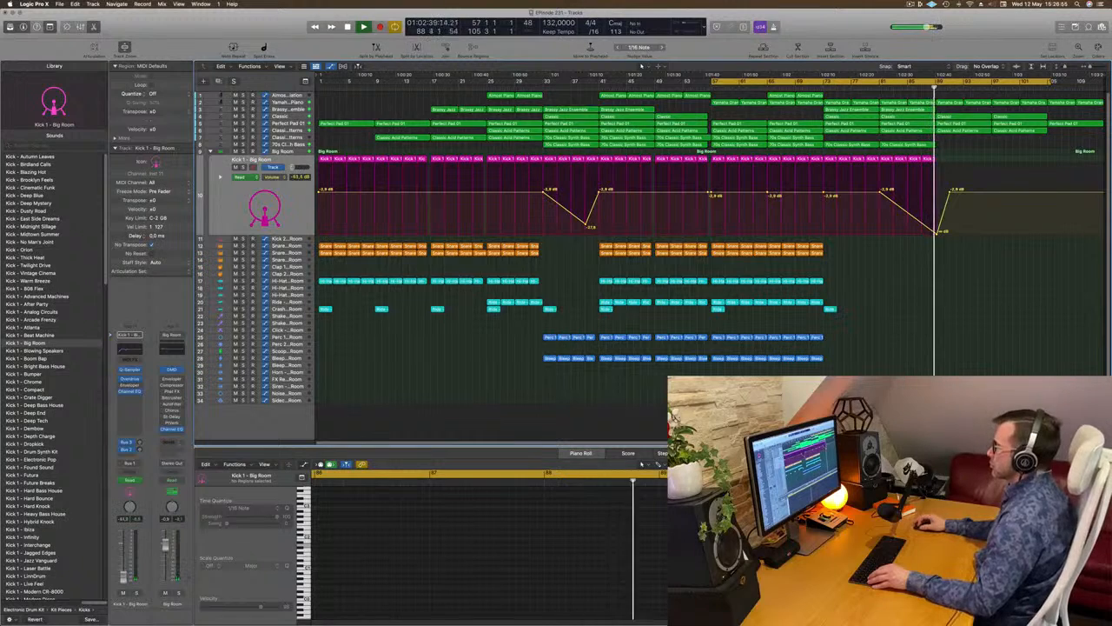
{"action": "left_click", "coordinate": [817, 358]}
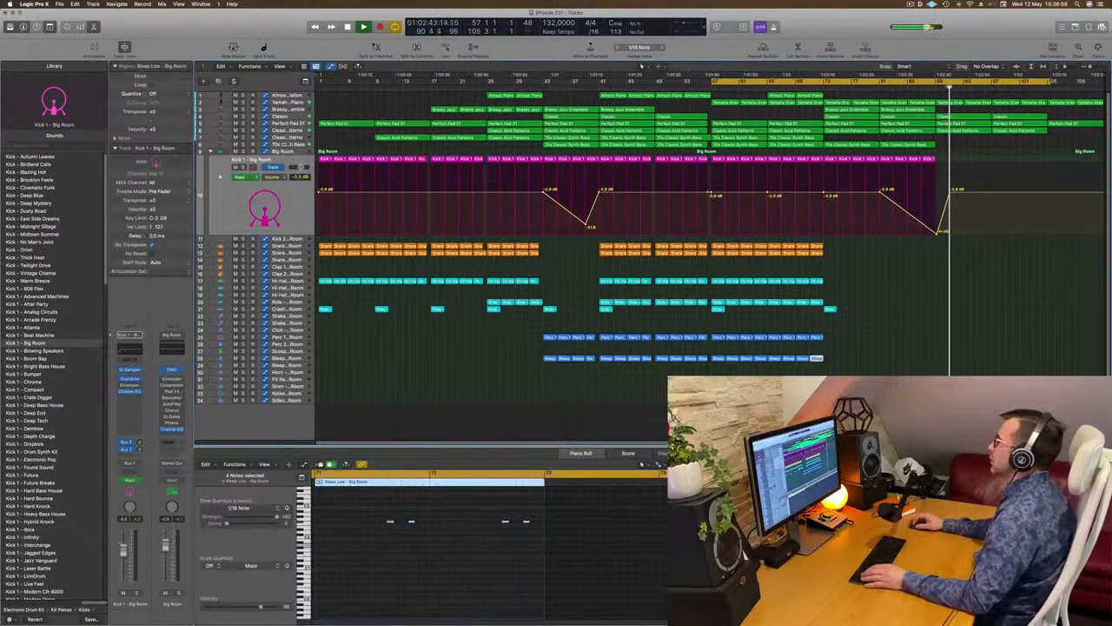
{"action": "left_click", "coordinate": [878, 88]}
{"action": "key", "text": "space"}
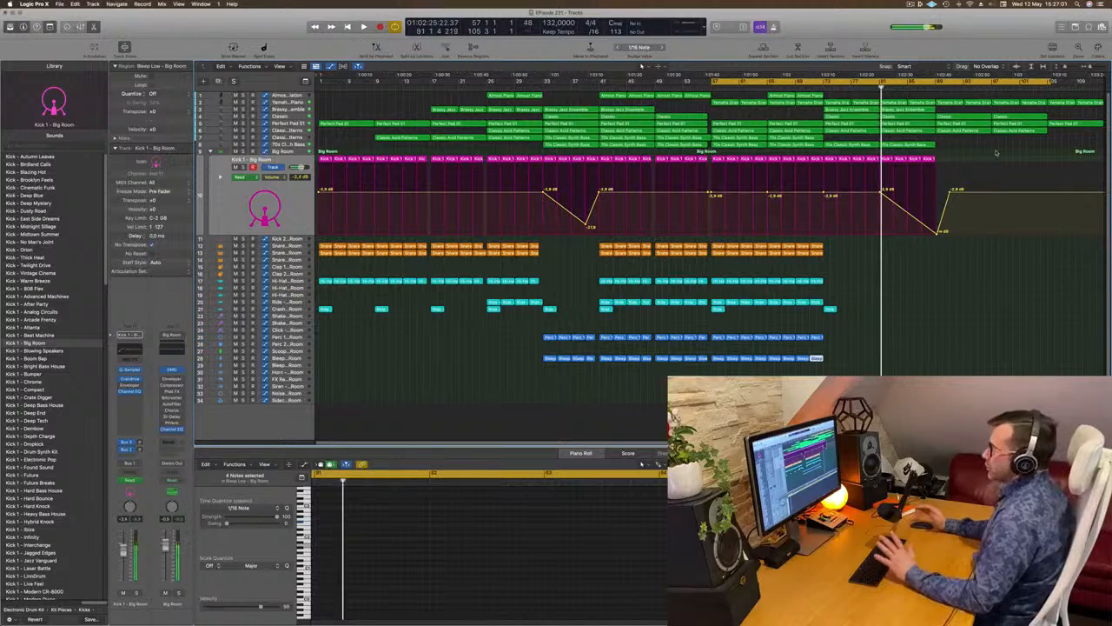
{"action": "left_click", "coordinate": [234, 219]}
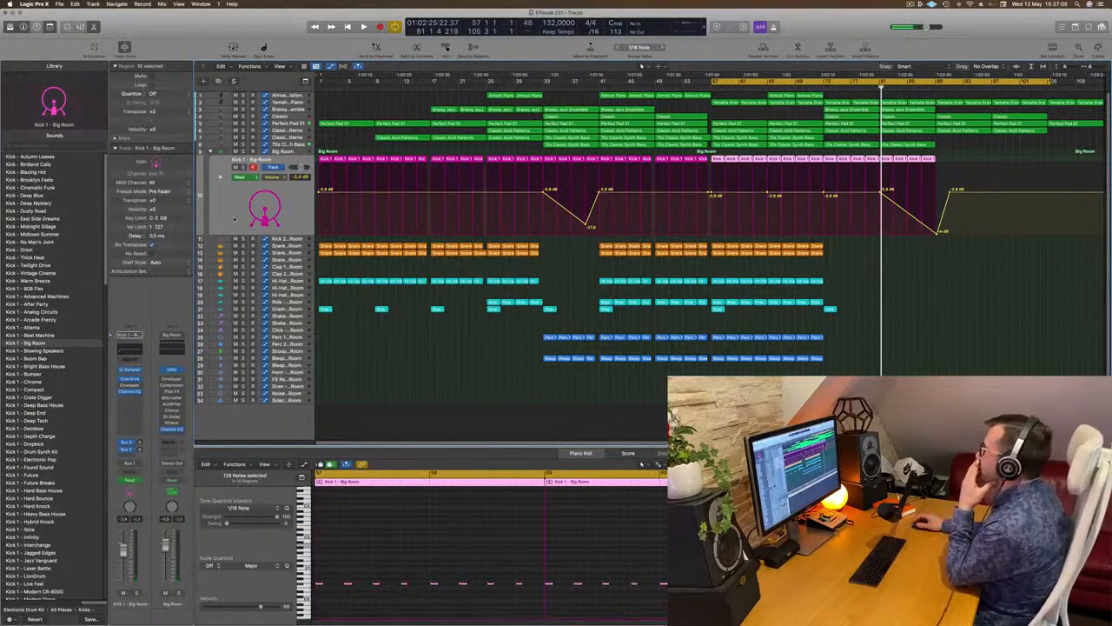
{"action": "key", "text": "space"}
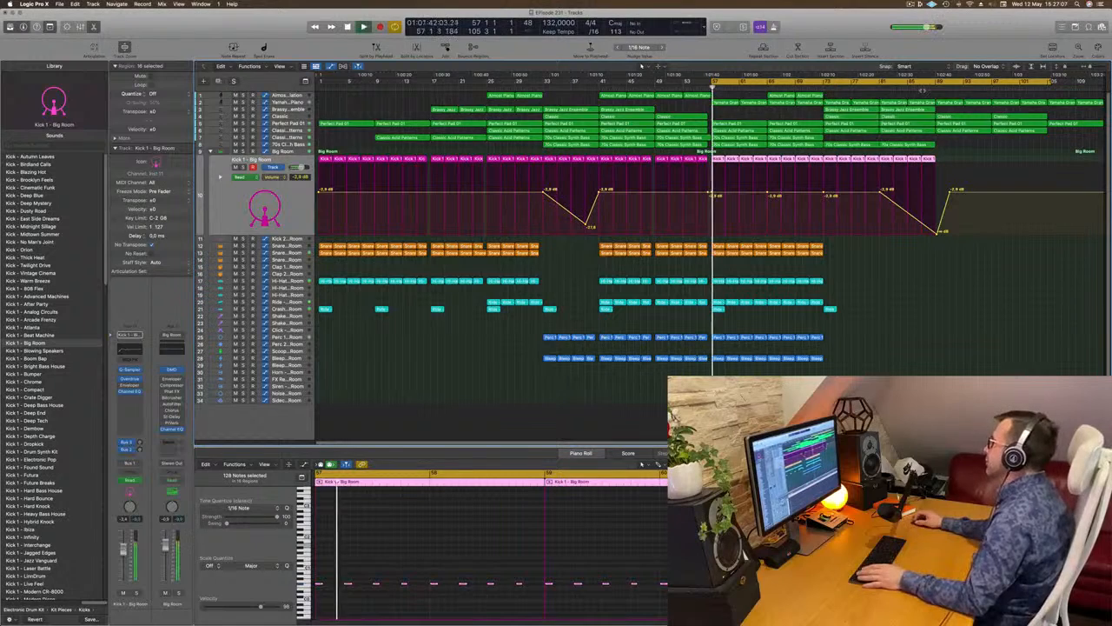
Remove the rise after the Kick 1 fade so its volume automation stays at −∞ dB from bar 89
{"action": "left_click_drag", "start_coordinate": [950, 197], "coordinate": [937, 233]}
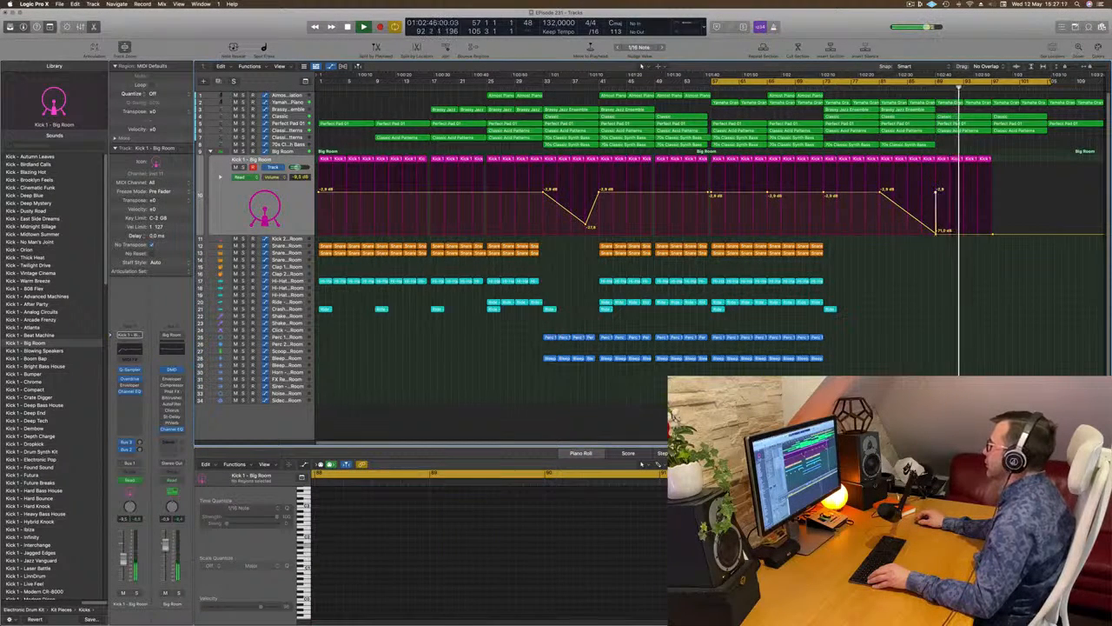
{"action": "left_click", "coordinate": [936, 193]}
{"action": "key", "text": "space"}
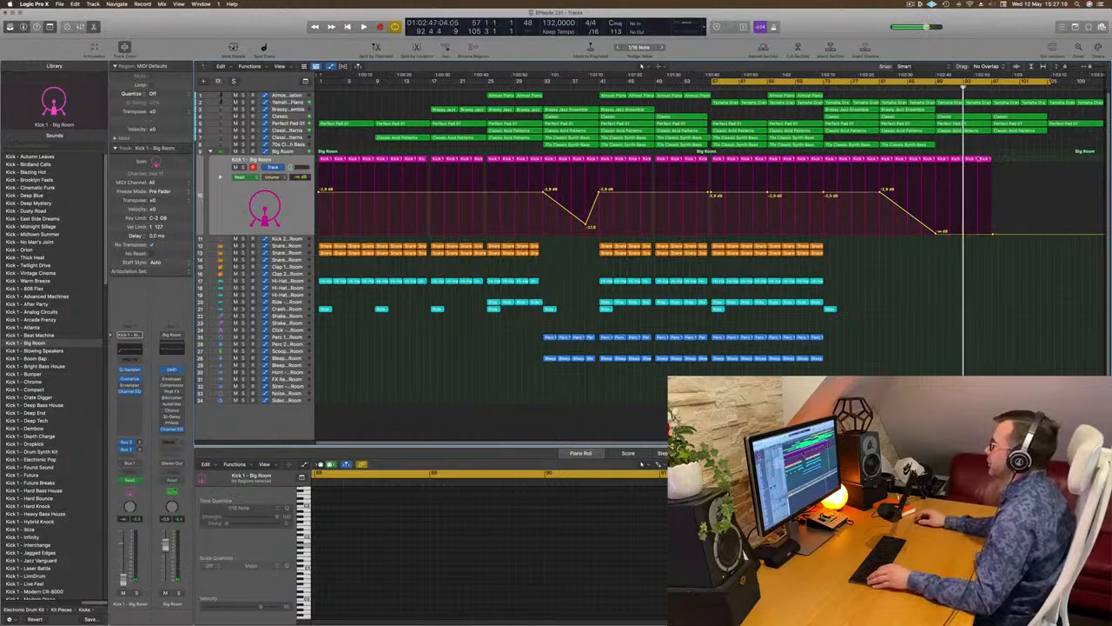
Repeat the Kick 1 regions up to bar 113, deleting the surplus copies beyond it, and extend the cycle range to bar 113
{"action": "left_click", "coordinate": [947, 161]}
{"action": "key", "text": "super+r"}
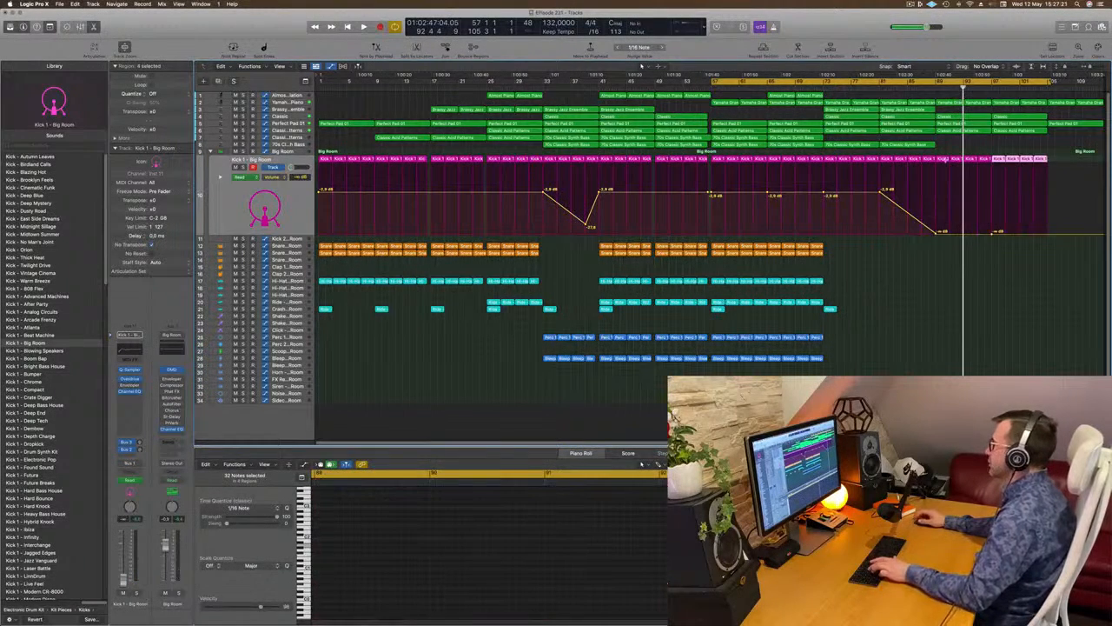
{"action": "key", "text": "super+r"}
{"action": "left_click_drag", "start_coordinate": [1054, 80], "coordinate": [1109, 80]}
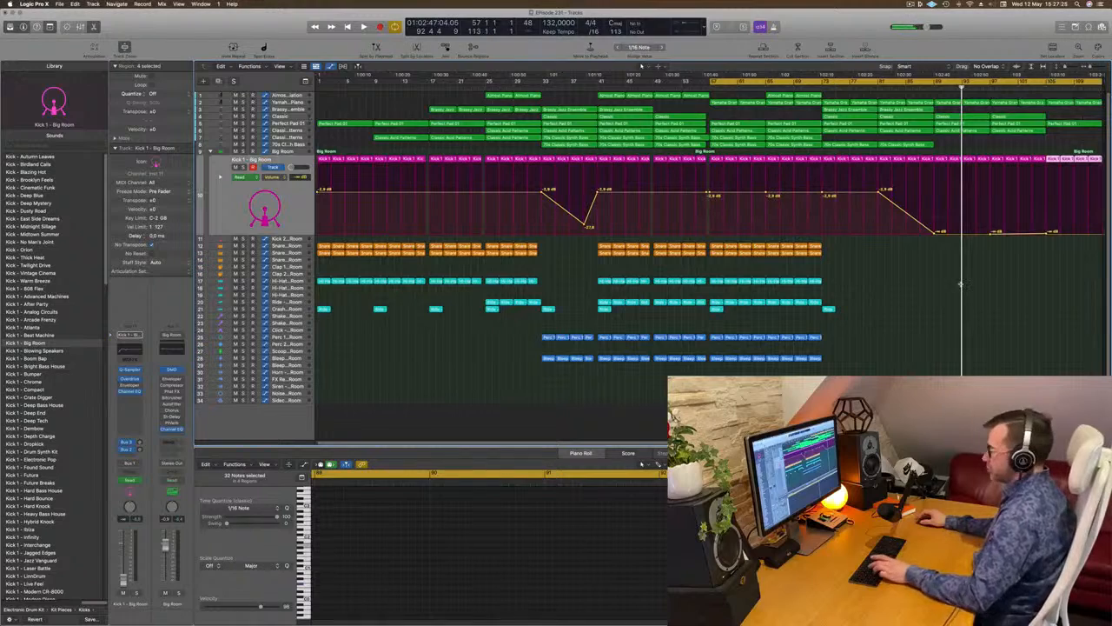
{"action": "left_click", "coordinate": [947, 306], "text": "ctrl+alt"}
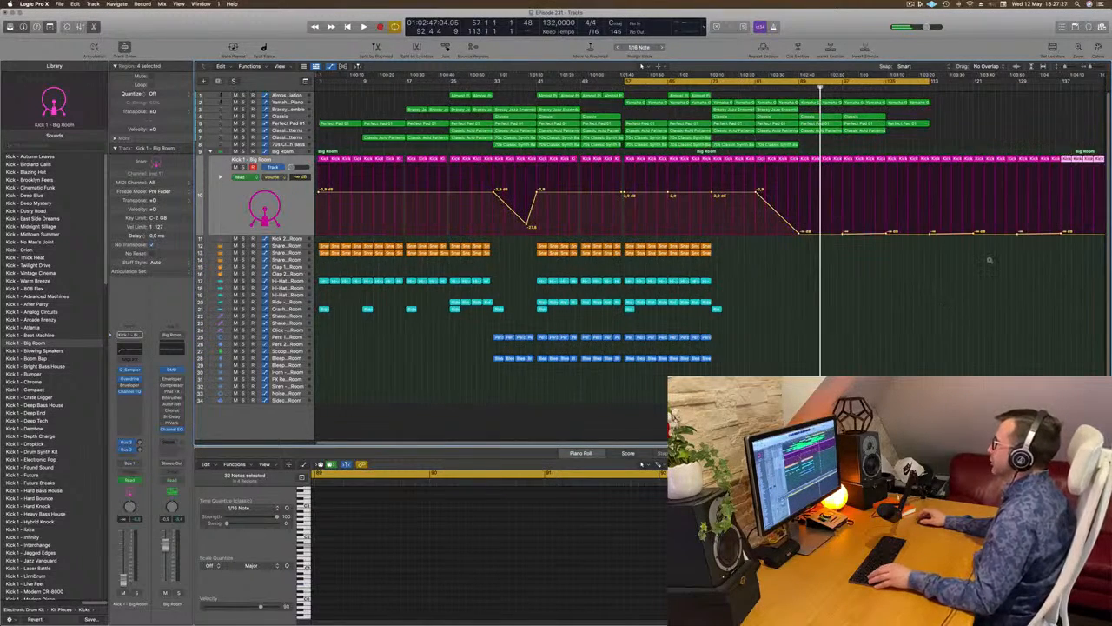
{"action": "left_click_drag", "start_coordinate": [935, 147], "coordinate": [1110, 192]}
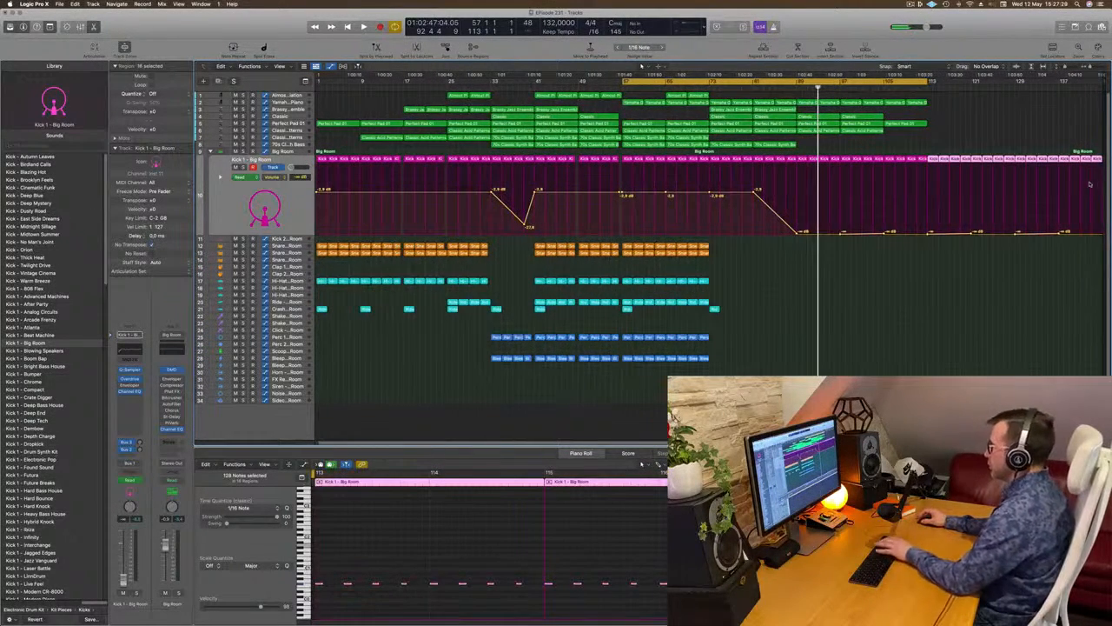
{"action": "key", "text": "Delete"}
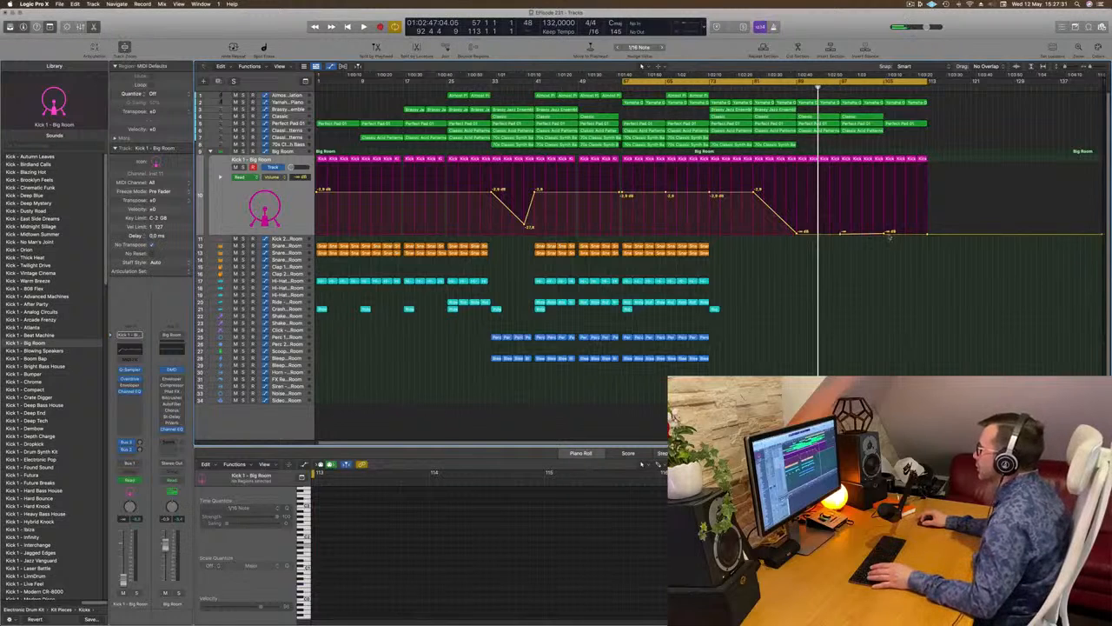
Clear the extra Kick 1 volume points after bar 89, and play back with the cycle range set to bars 89–113
{"action": "left_click_drag", "start_coordinate": [929, 235], "coordinate": [801, 233]}
{"action": "key", "text": "Return"}
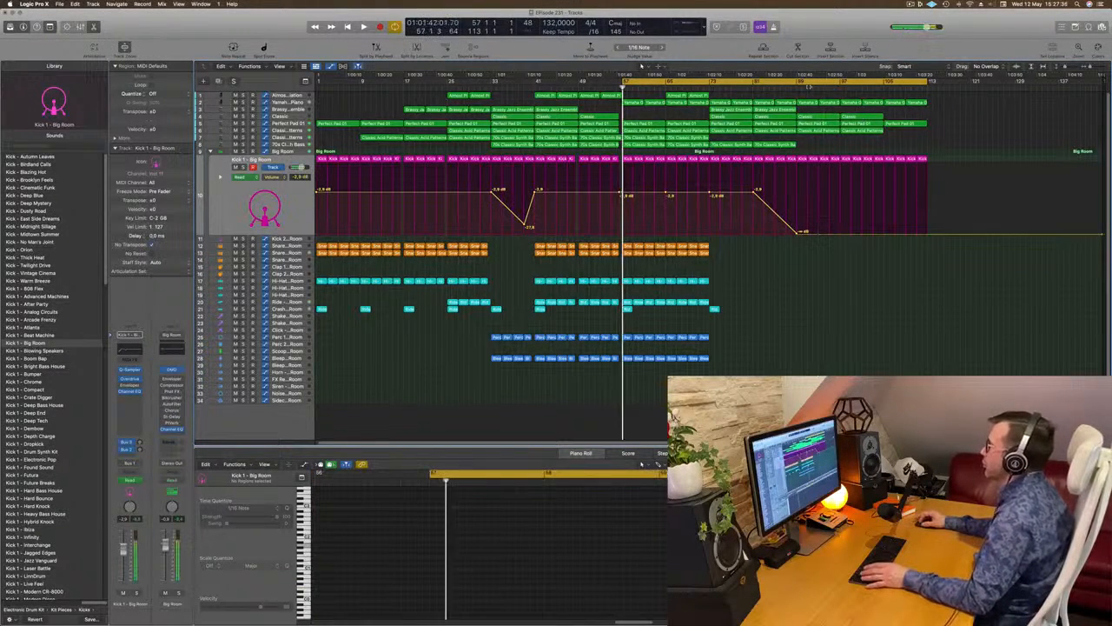
{"action": "left_click", "coordinate": [796, 83]}
{"action": "left_click_drag", "start_coordinate": [797, 83], "coordinate": [929, 83]}
{"action": "key", "text": "space"}
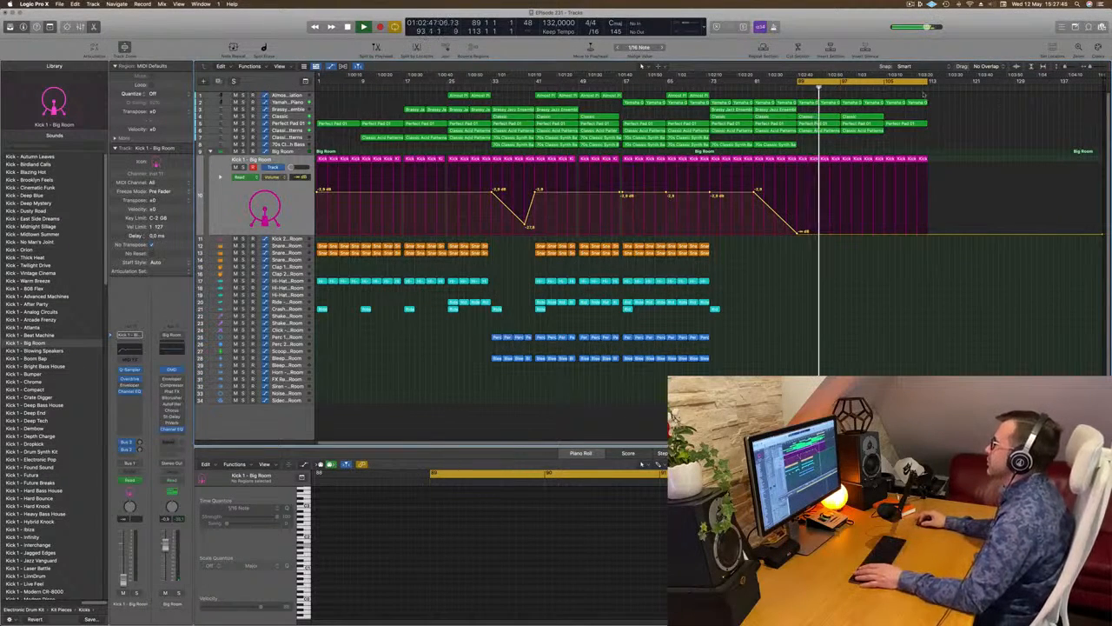
Delete the Classic Acid Patterns region that starts at bar 89
{"action": "left_click", "coordinate": [817, 133]}
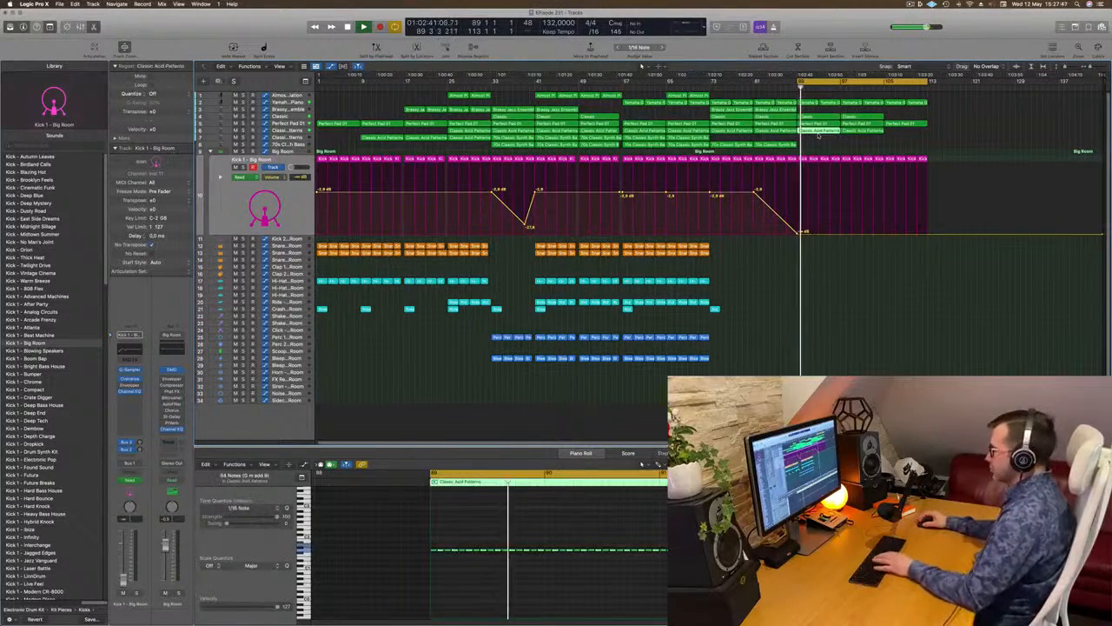
{"action": "left_click", "coordinate": [894, 130]}
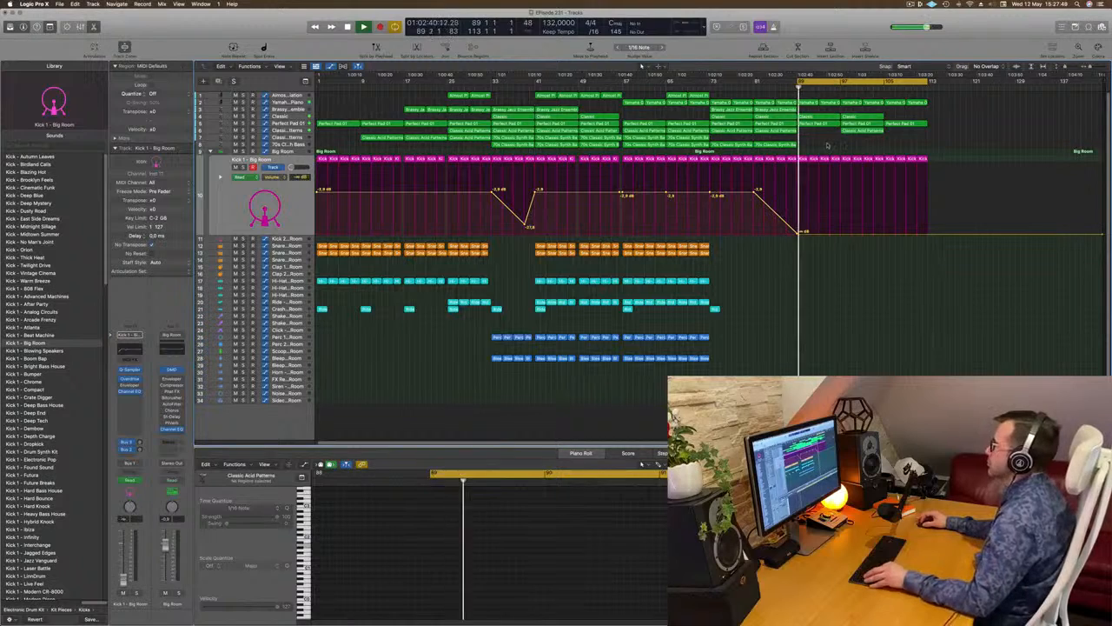
Try deleting the Classic region at bar 89 during playback, and undo the deletion
{"action": "left_click", "coordinate": [808, 124]}
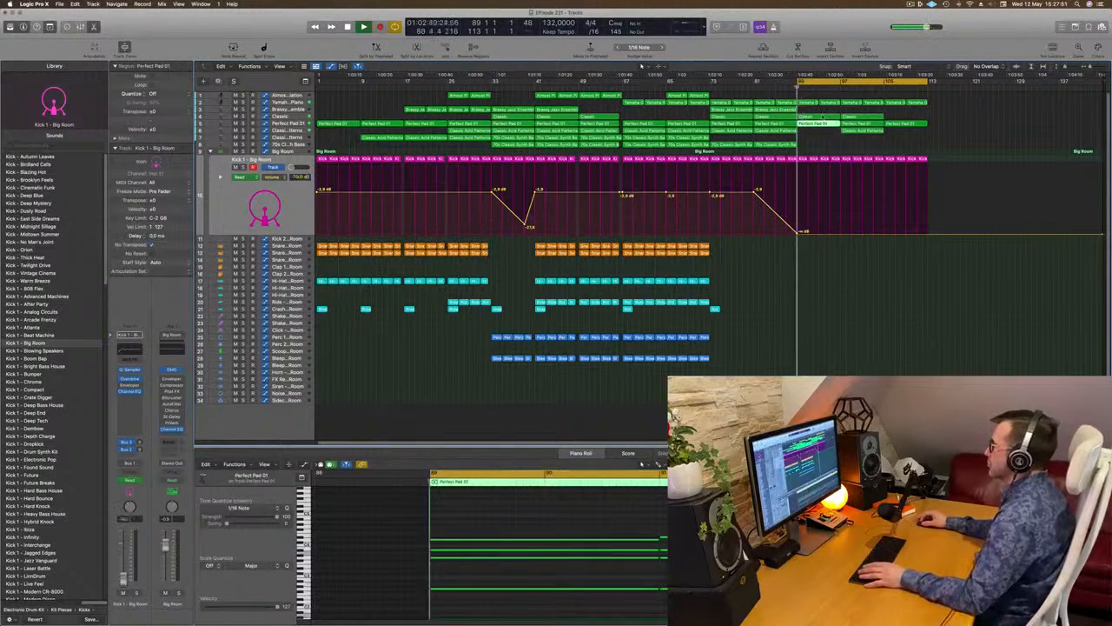
{"action": "left_click", "coordinate": [821, 117]}
{"action": "key", "text": "Delete"}
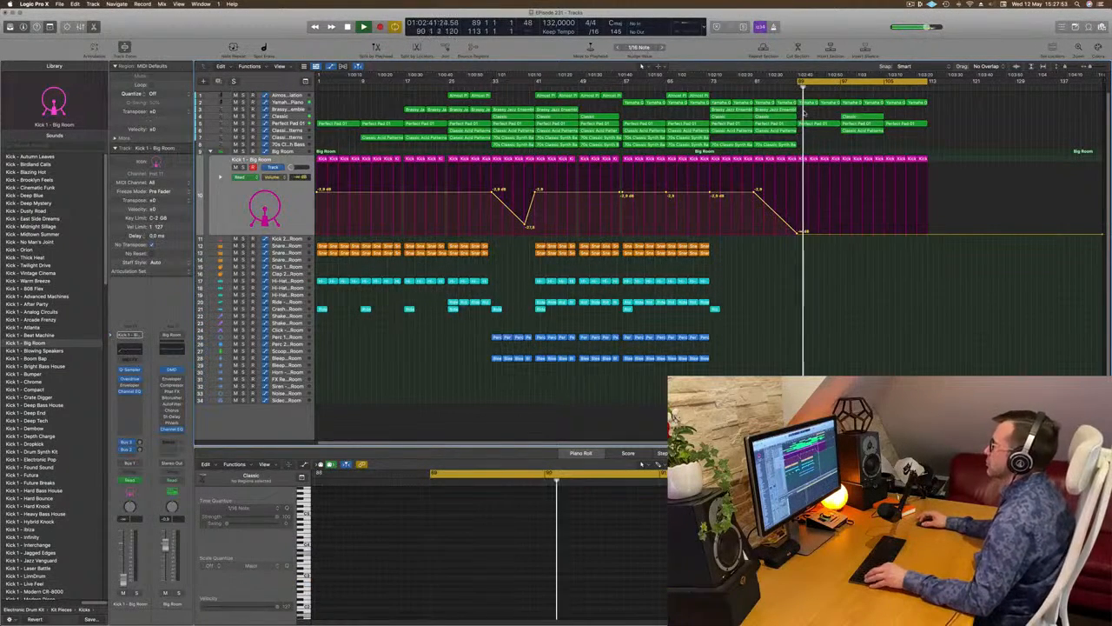
{"action": "key", "text": "super+z"}
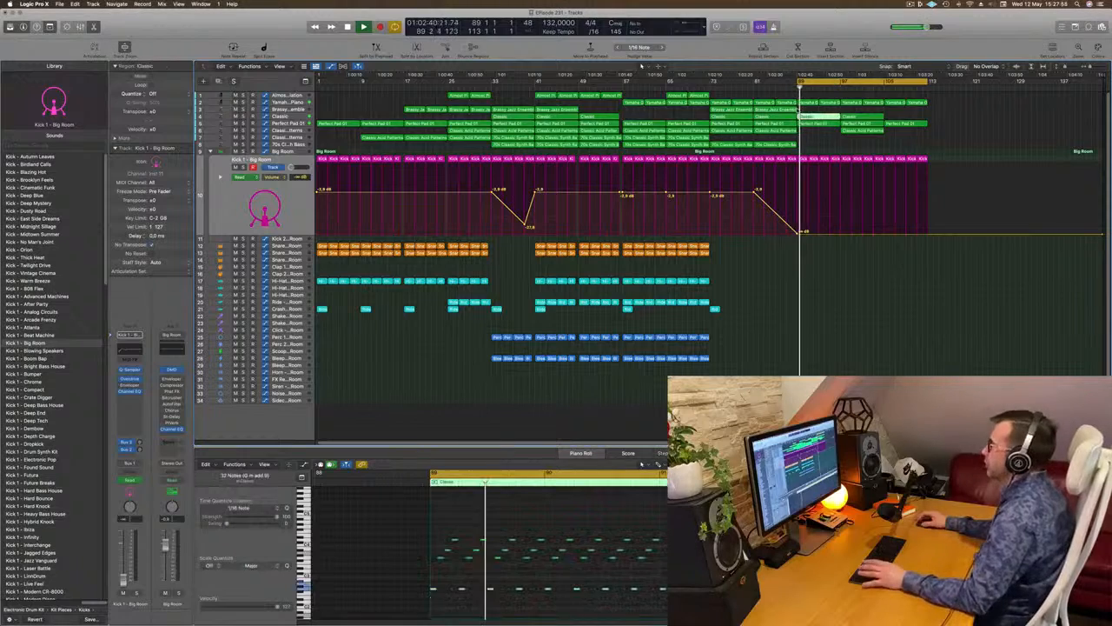
Set the Classic track's automation to Touch and add its Channel EQ high-cut frequency to the automation lane
{"action": "left_click", "coordinate": [275, 117]}
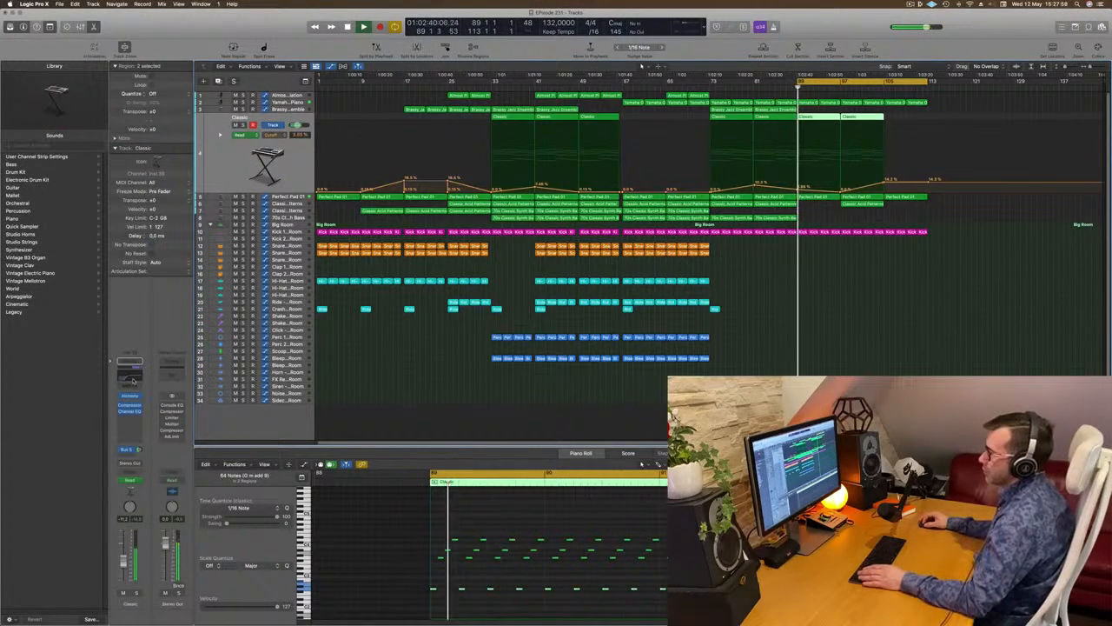
{"action": "left_click", "coordinate": [129, 411]}
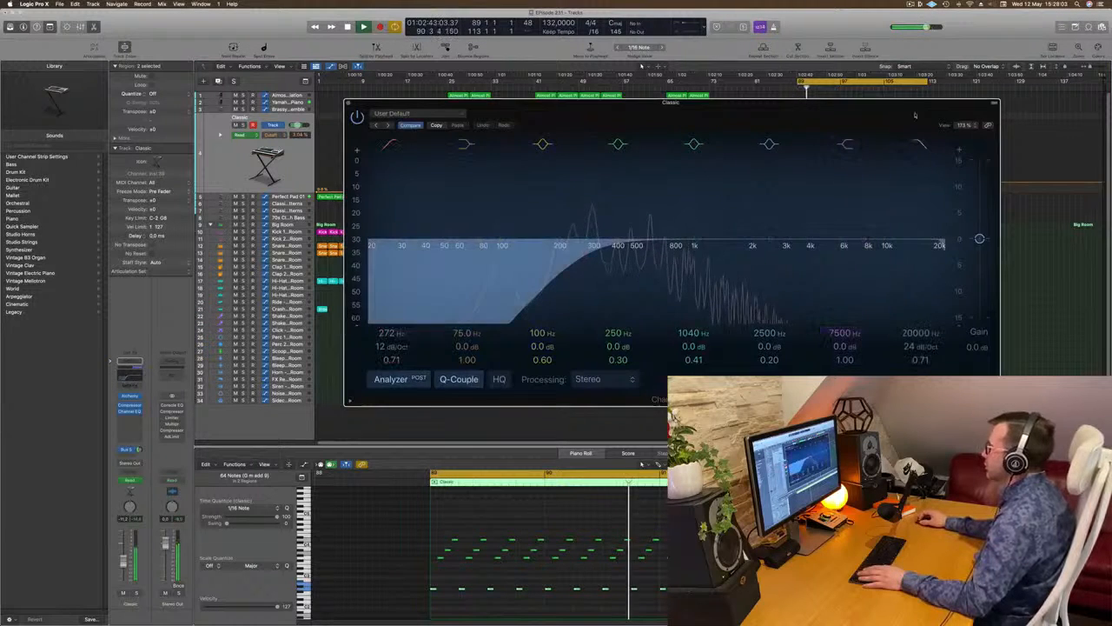
{"action": "left_click_drag", "start_coordinate": [902, 108], "coordinate": [905, 191]}
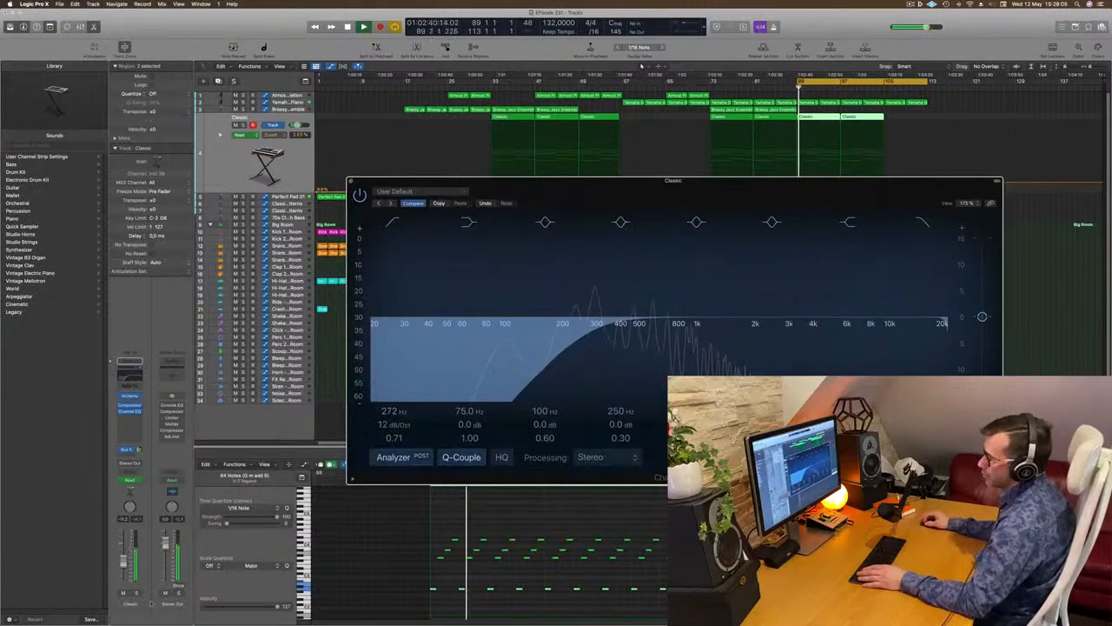
{"action": "left_click", "coordinate": [138, 480]}
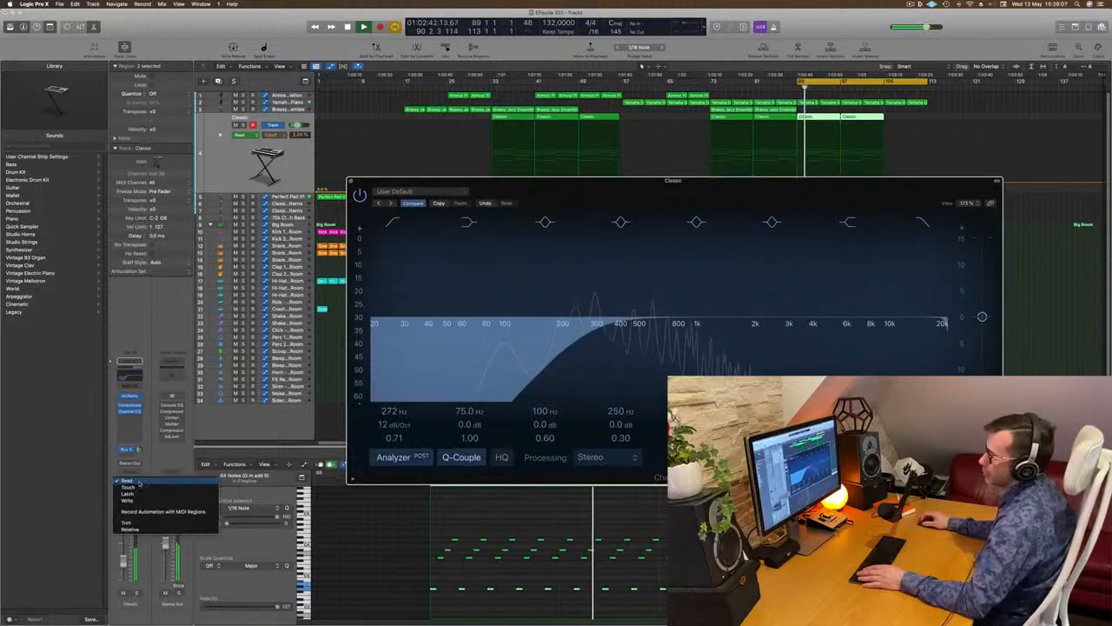
{"action": "left_click", "coordinate": [139, 490]}
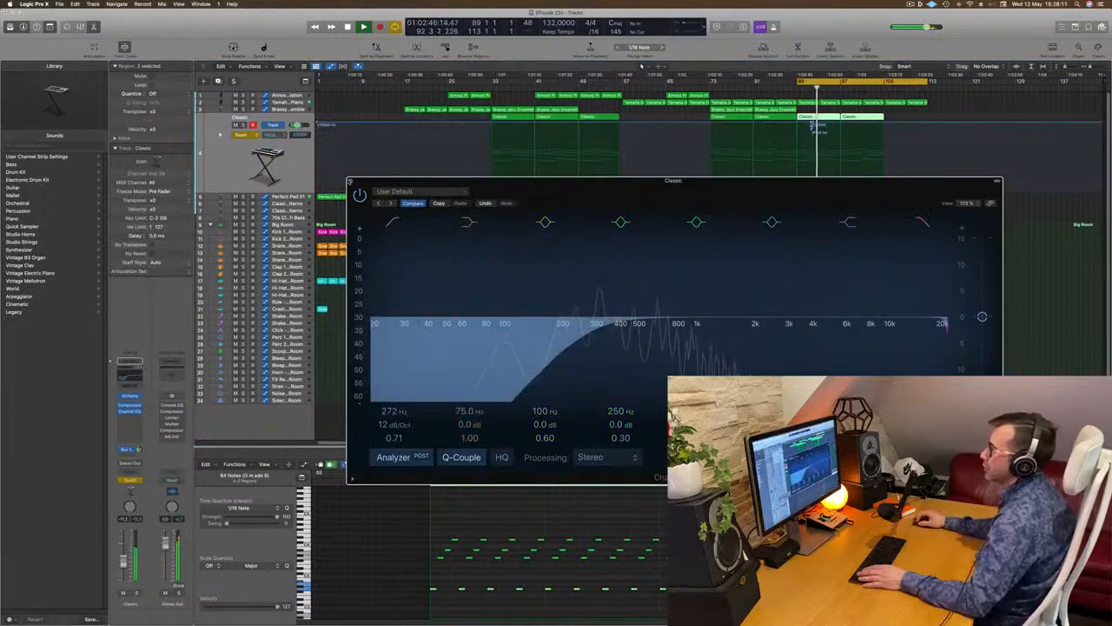
{"action": "key", "text": "super+w"}
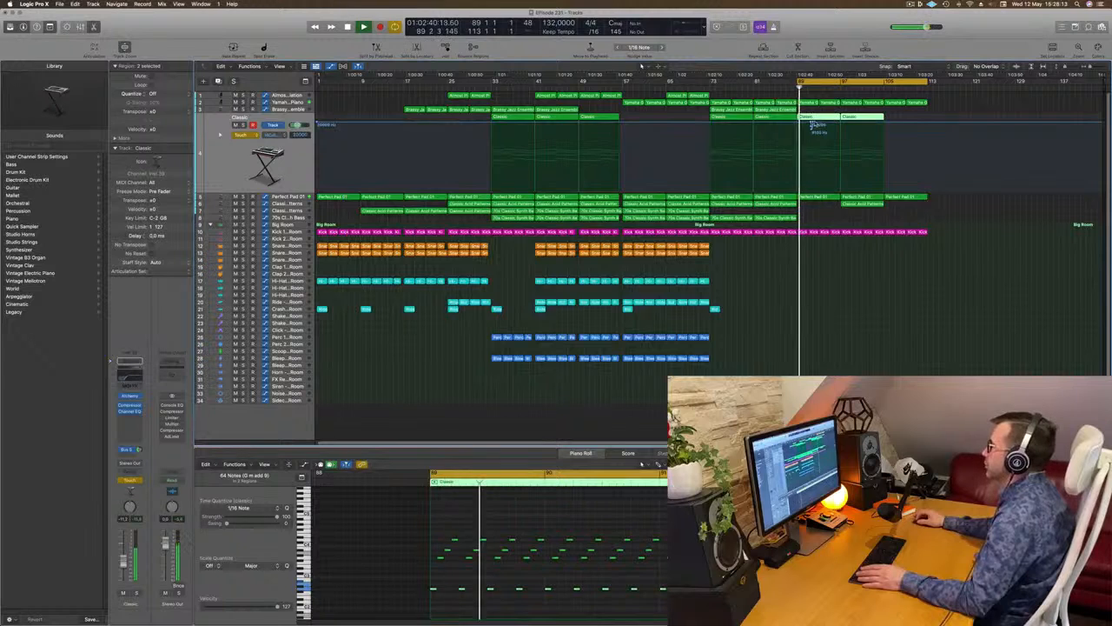
Automate the Classic high-cut frequency to fall from 20000 Hz at bar 89 to about 350 Hz at bar 97, and restore Read mode
{"action": "left_click", "coordinate": [758, 125]}
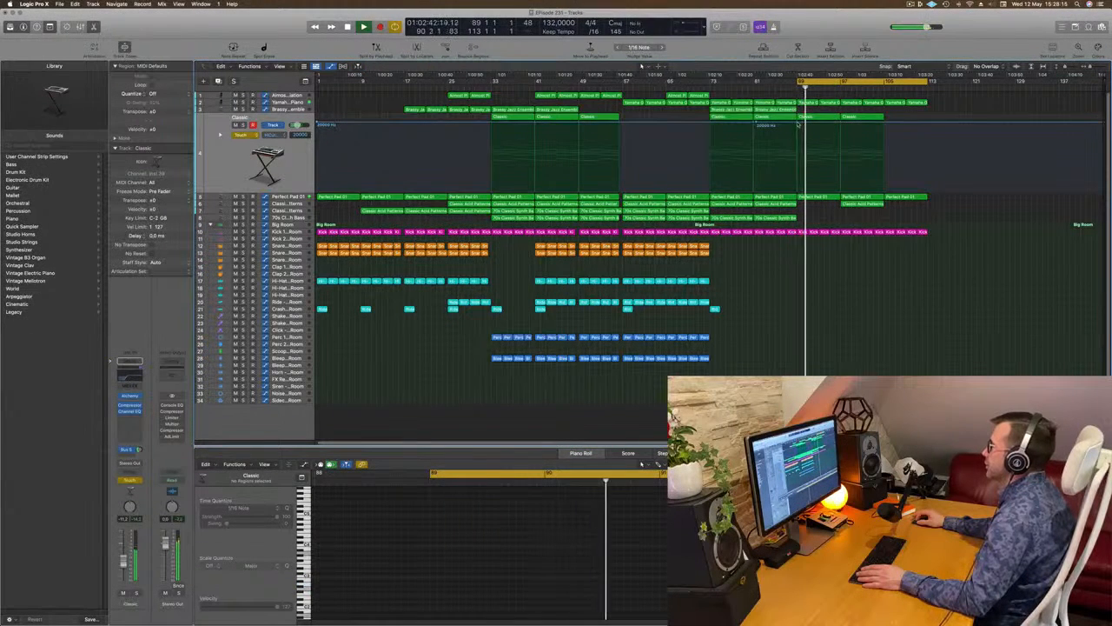
{"action": "left_click_drag", "start_coordinate": [841, 125], "coordinate": [841, 164]}
{"action": "left_click", "coordinate": [249, 135]}
{"action": "left_click", "coordinate": [252, 136]}
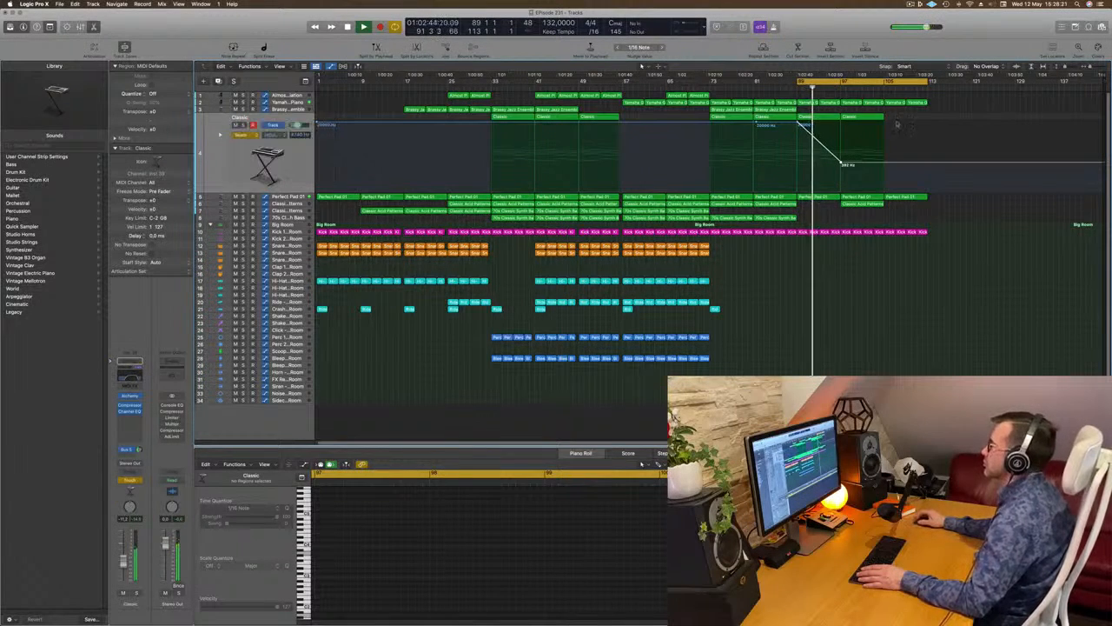
{"action": "left_click_drag", "start_coordinate": [841, 164], "coordinate": [841, 166]}
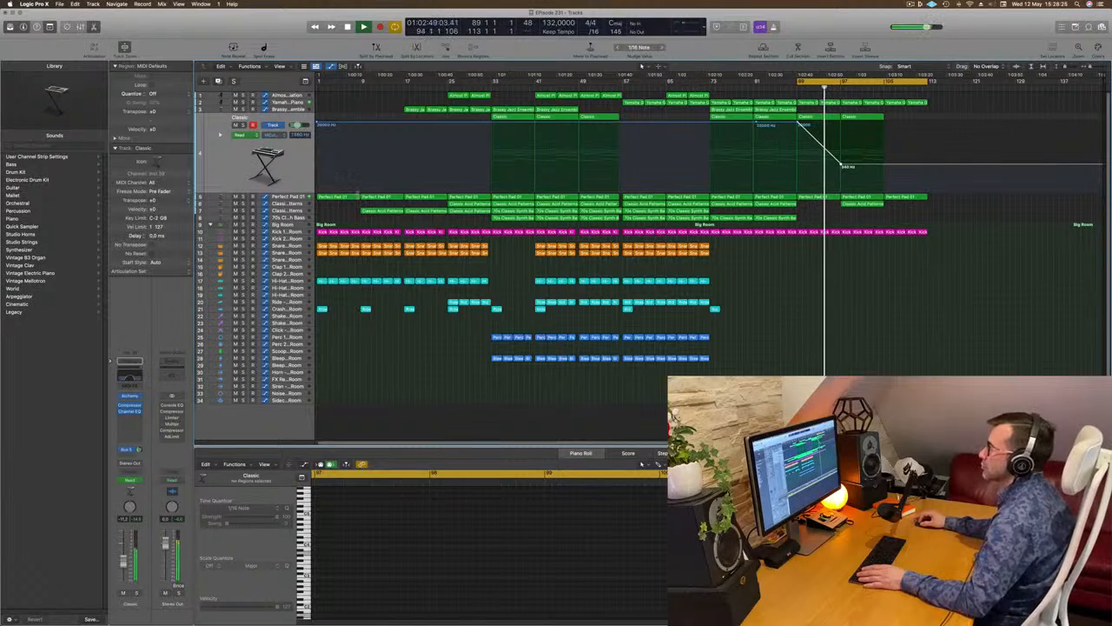
Automate the Perfect Pad 01 Cutoff to fall from bar 89 to a low point at bar 97
{"action": "left_click", "coordinate": [298, 196]}
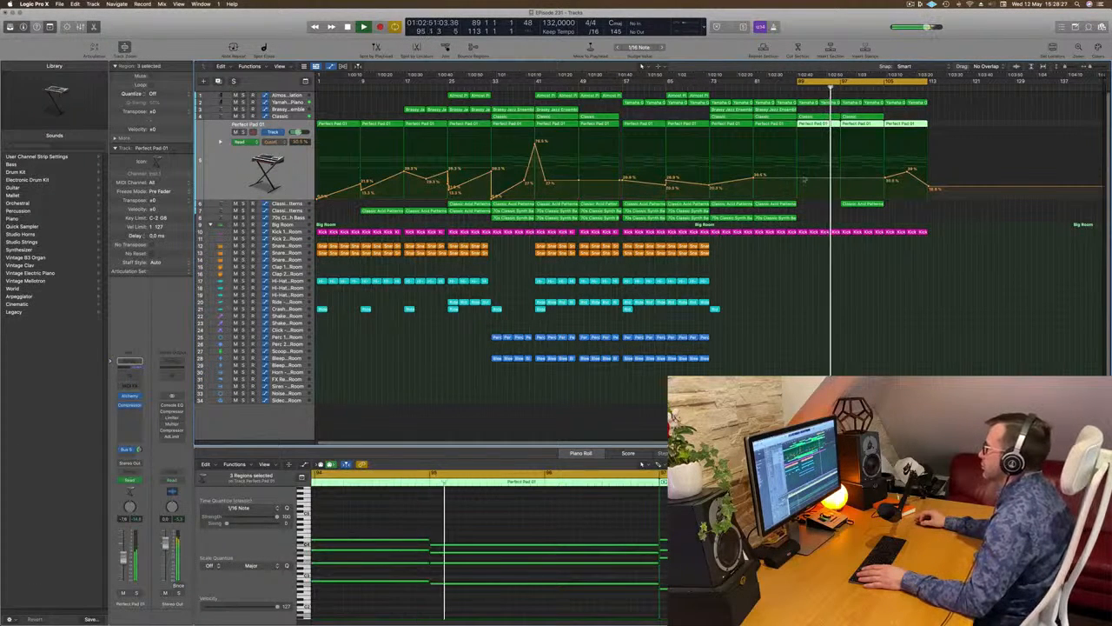
{"action": "left_click_drag", "start_coordinate": [840, 184], "coordinate": [841, 191]}
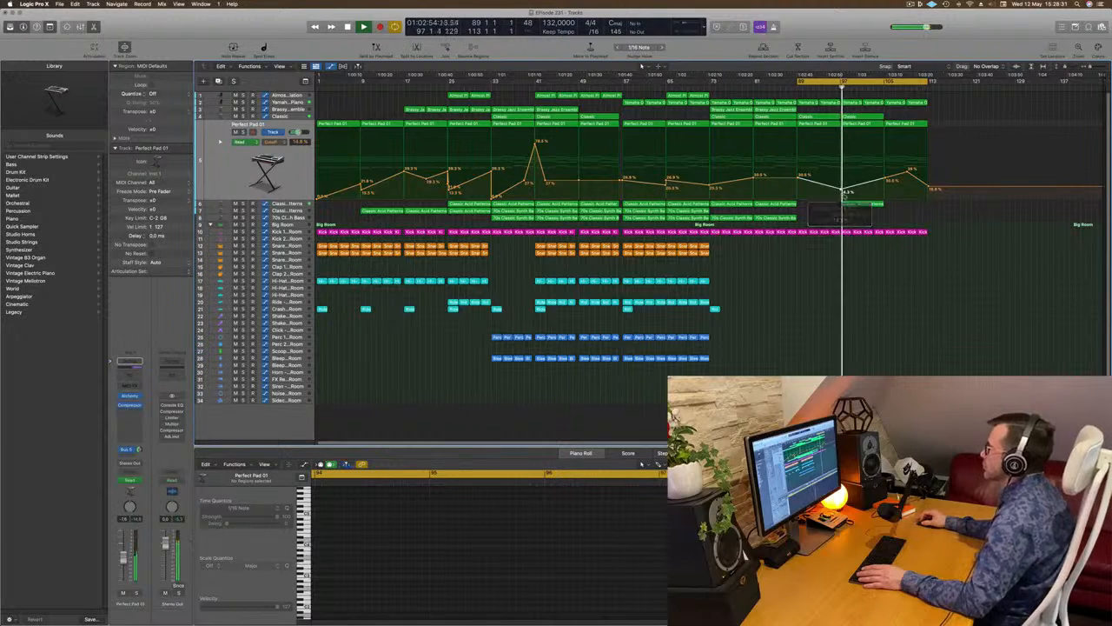
Delete the remaining Classic Acid Patterns region at bar 97 and replay the breakdown from bar 88
{"action": "left_click", "coordinate": [865, 205]}
{"action": "key", "text": "Delete"}
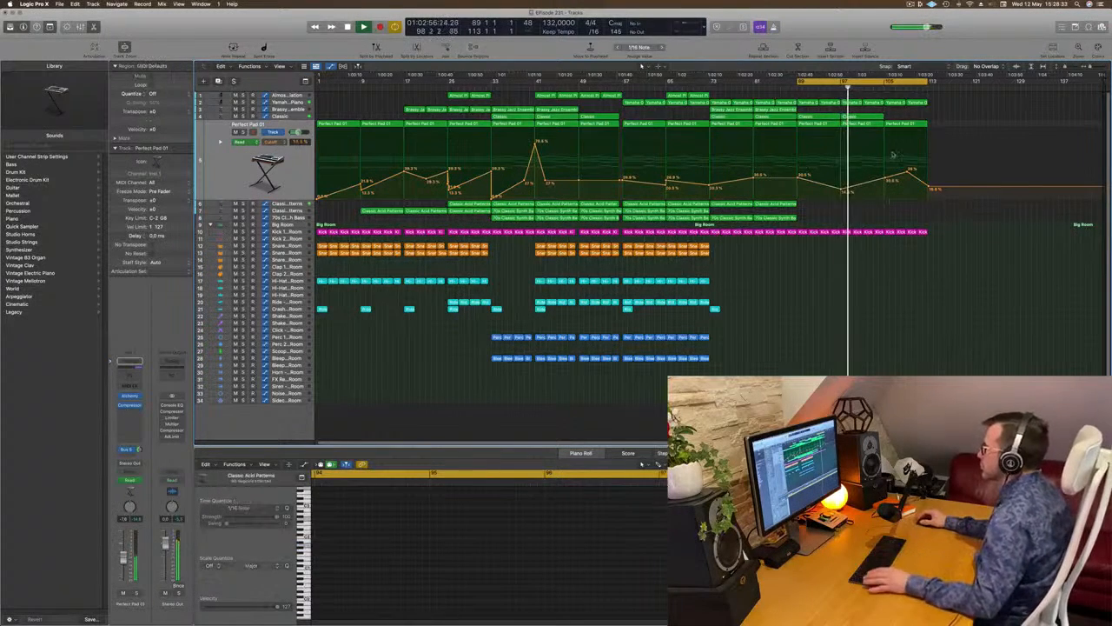
{"action": "left_click", "coordinate": [792, 87]}
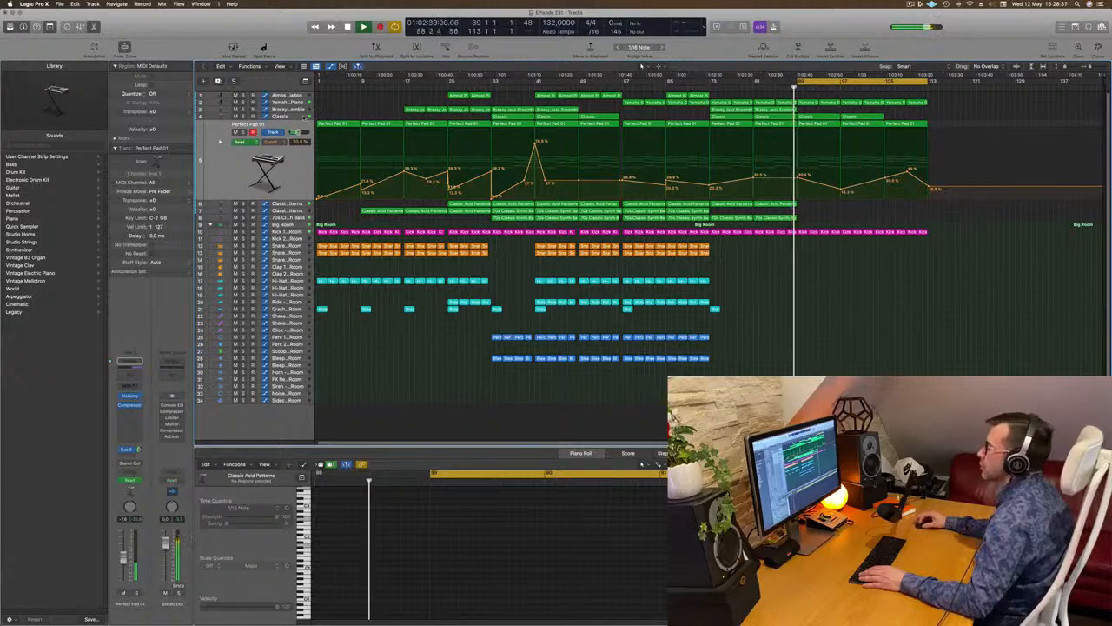
Continue the Classic track's high-cut automation to a slightly lower point at bar 105 and duplicate the track with its settings
{"action": "left_click", "coordinate": [304, 117]}
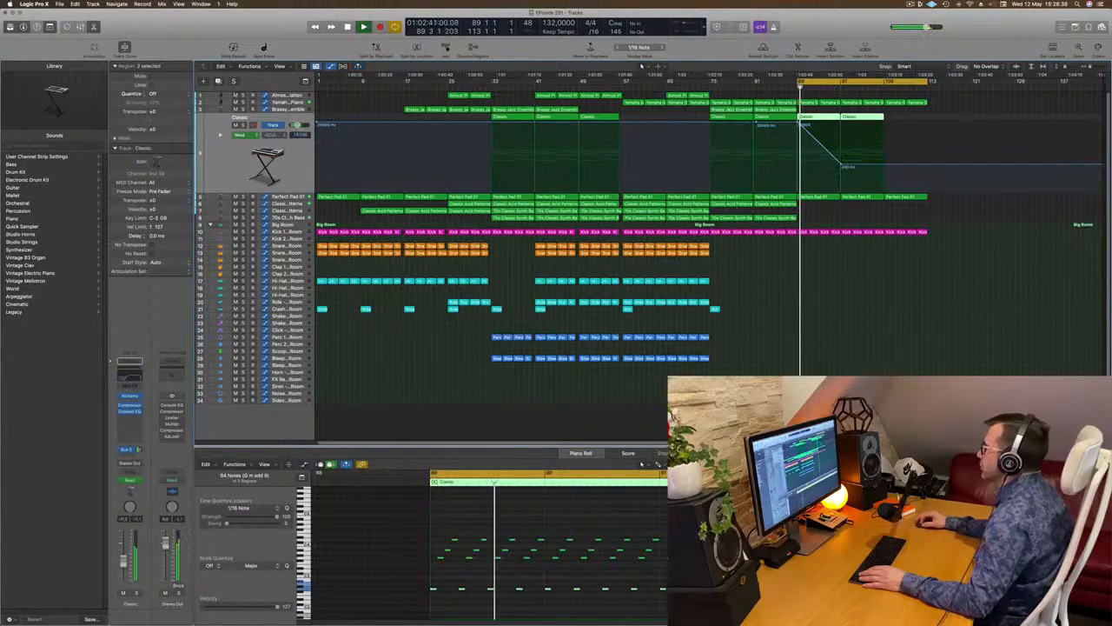
{"action": "left_click_drag", "start_coordinate": [884, 164], "coordinate": [886, 173]}
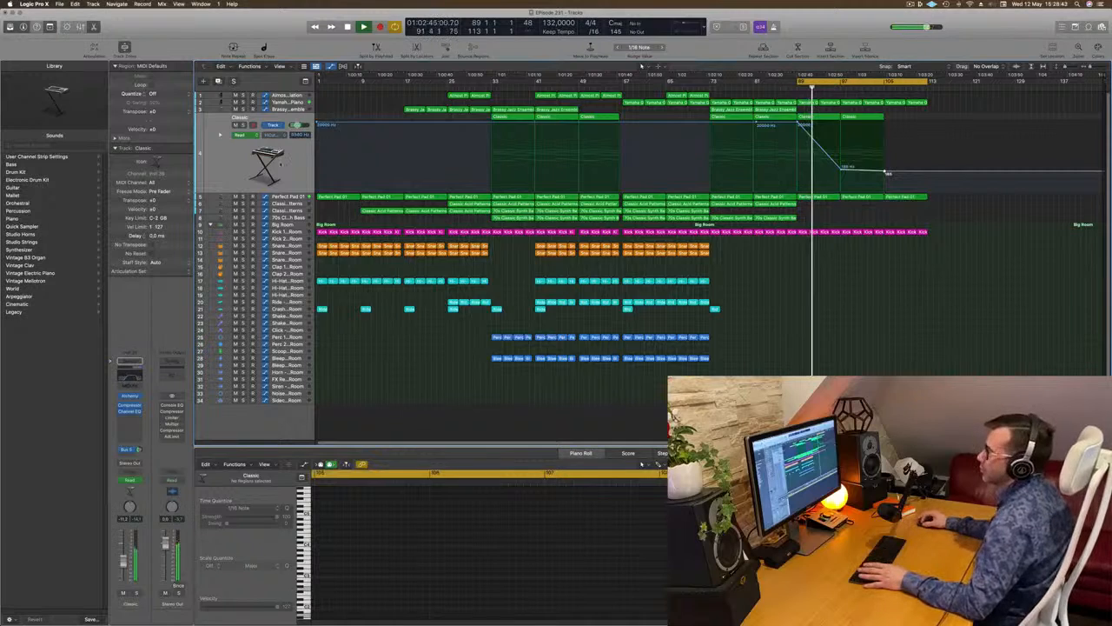
{"action": "left_click", "coordinate": [220, 172]}
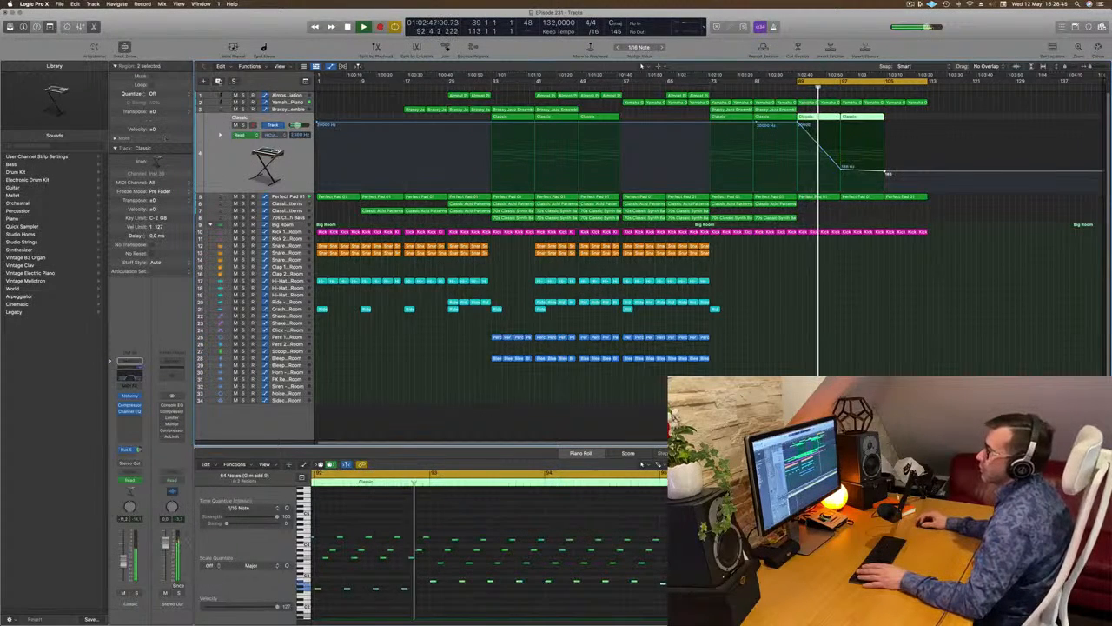
{"action": "key", "text": "super+d"}
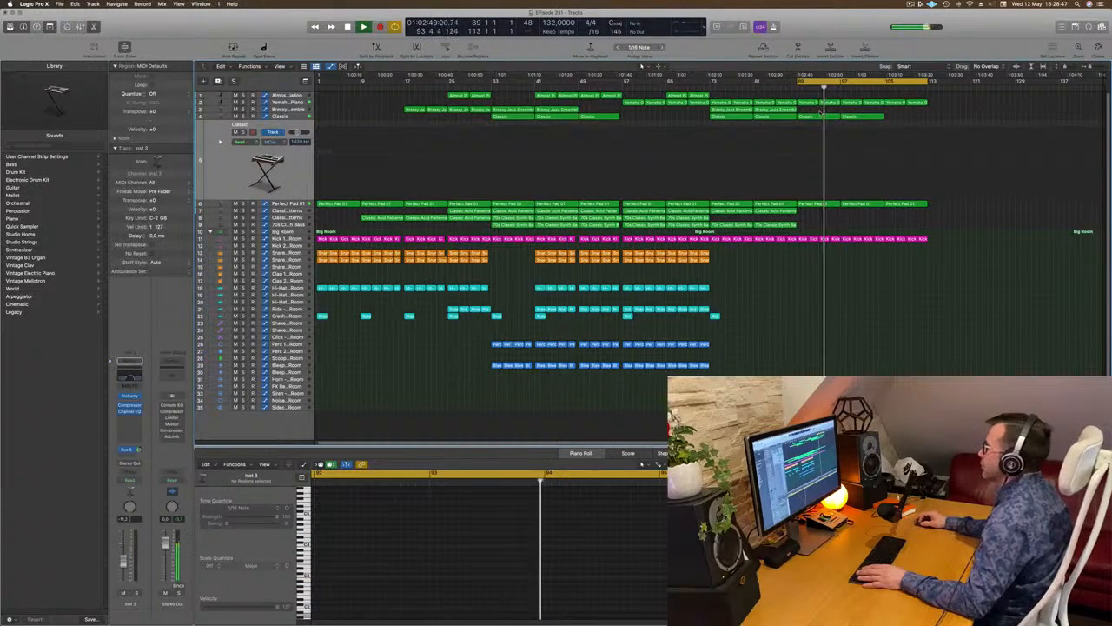
Copy the Yamaha Grand Piano region at bar 89 onto the duplicated track and transpose its notes down two octaves
{"action": "left_click", "coordinate": [807, 103]}
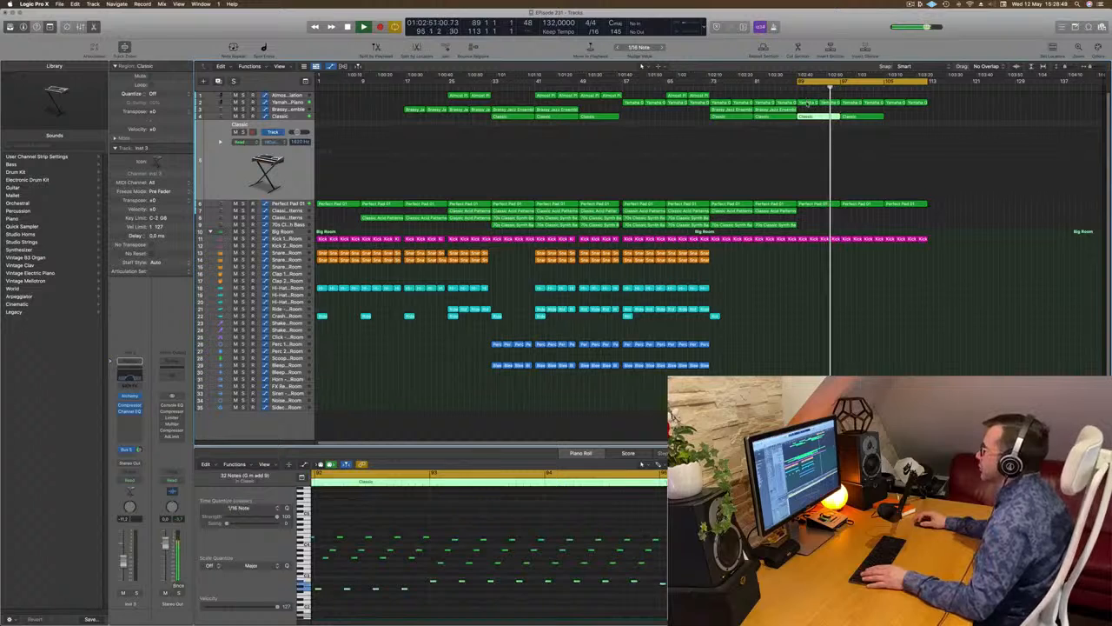
{"action": "left_click", "coordinate": [815, 205]}
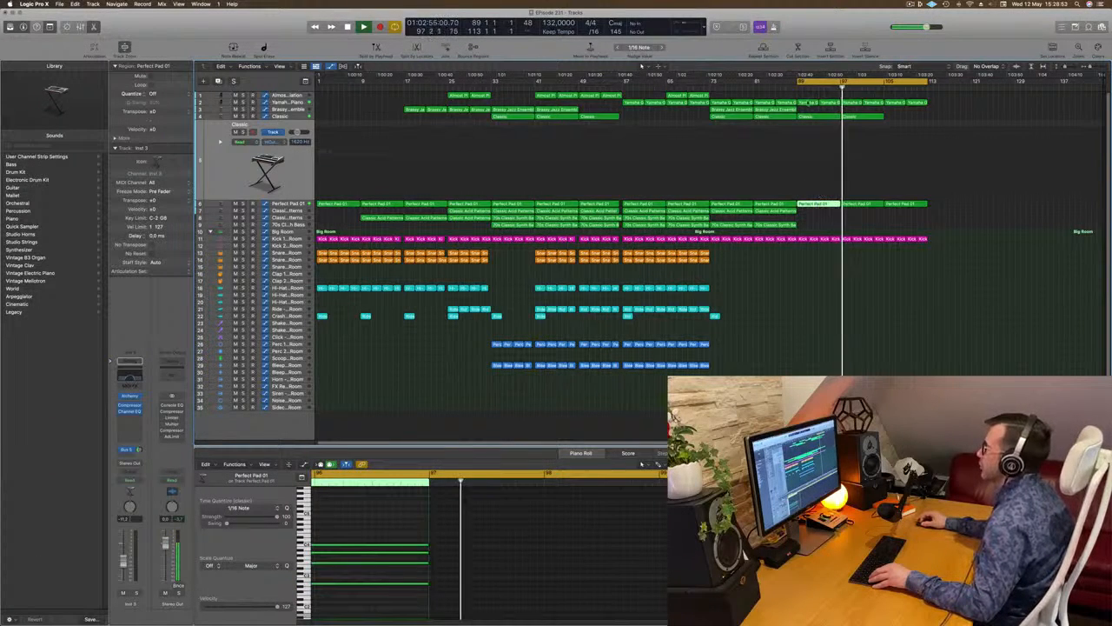
{"action": "left_click", "coordinate": [807, 103]}
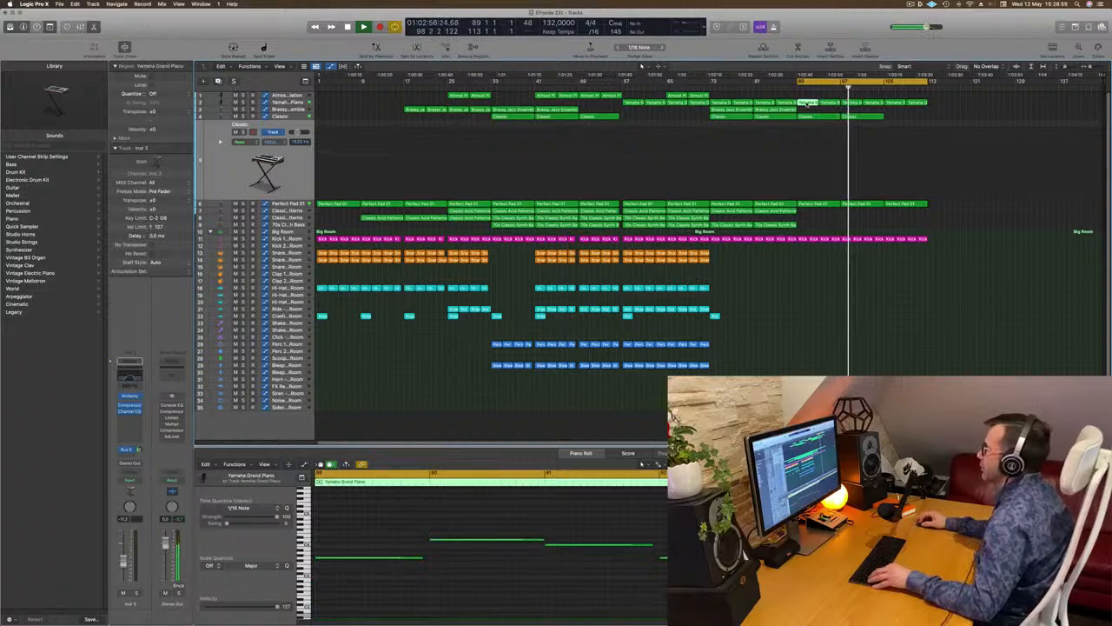
{"action": "left_click_drag", "start_coordinate": [807, 103], "coordinate": [808, 130]}
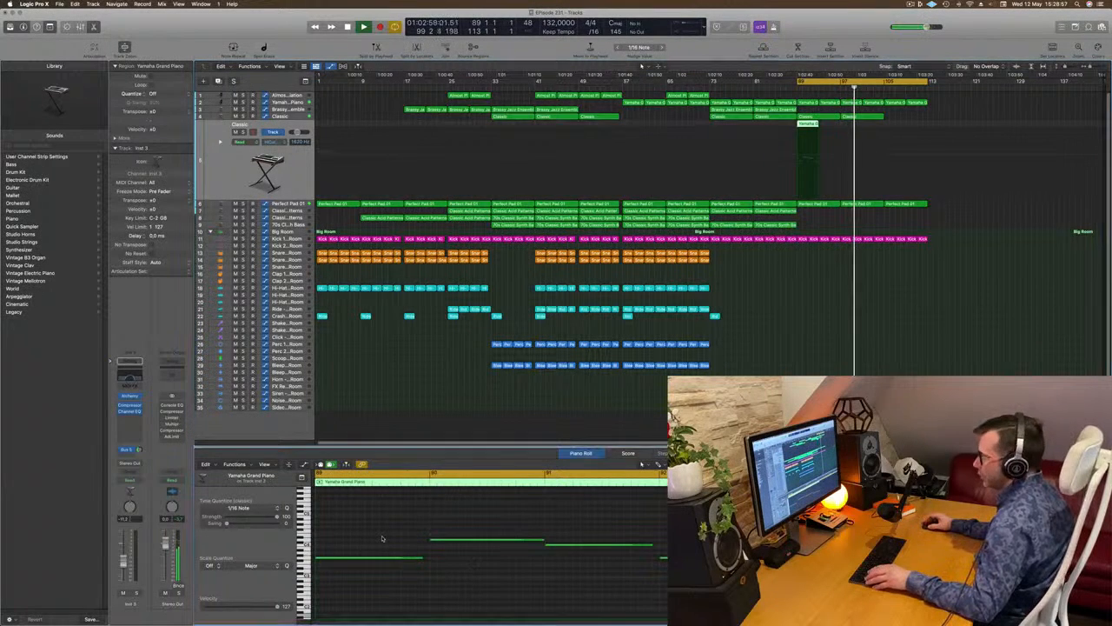
{"action": "scroll", "coordinate": [381, 536], "scroll_direction": "up", "scroll_amount": 5}
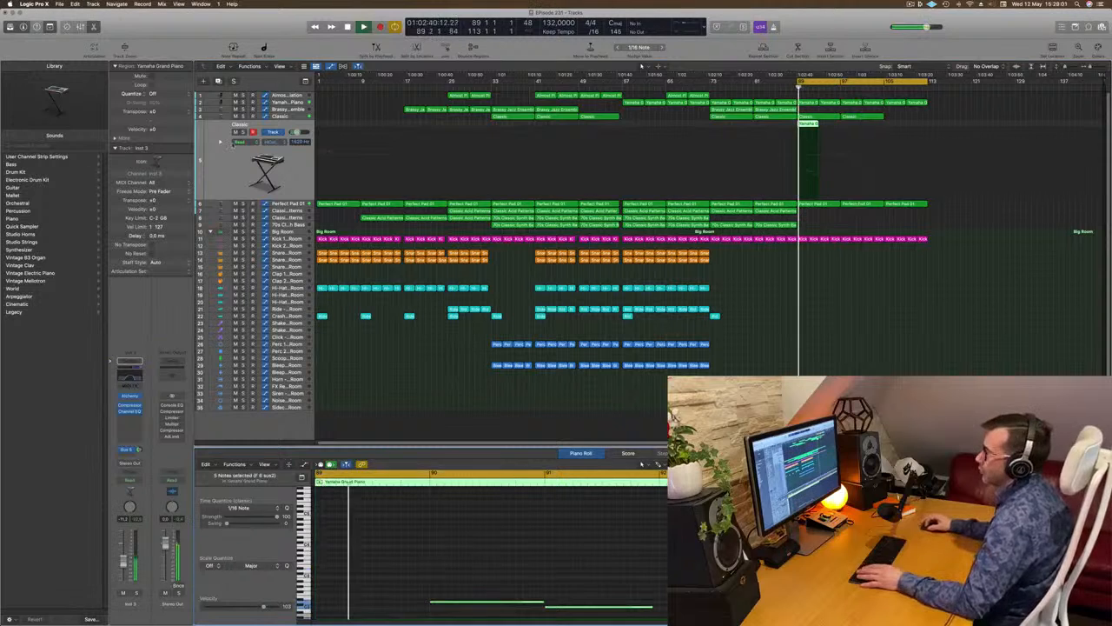
Reset the duplicated track's Channel EQ to its default setting and close the plug-in
{"action": "left_click", "coordinate": [129, 379]}
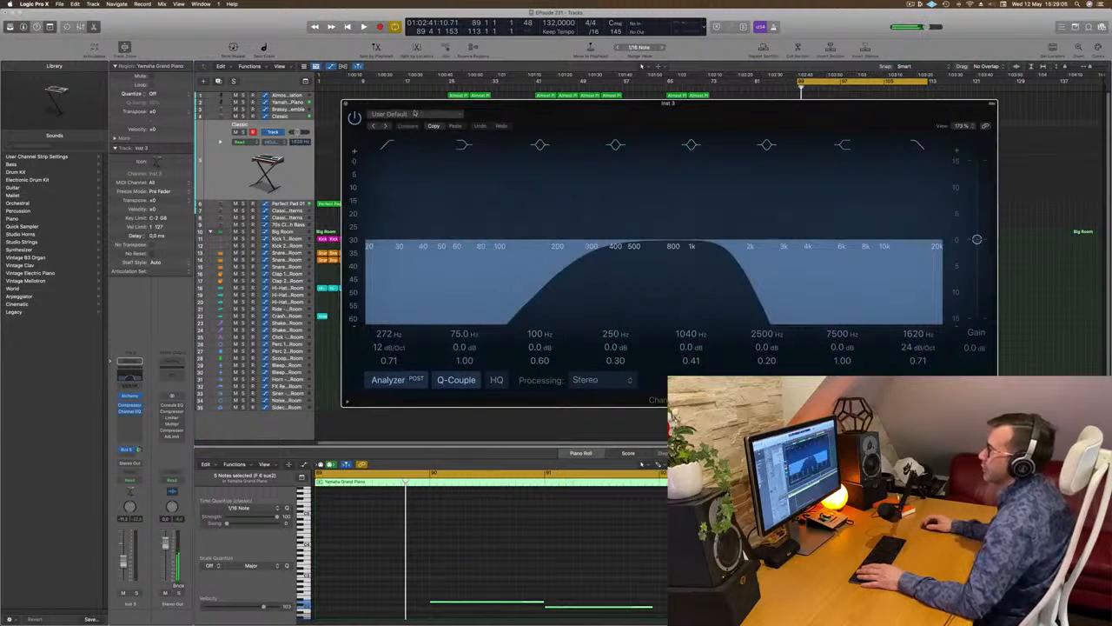
{"action": "left_click", "coordinate": [416, 114]}
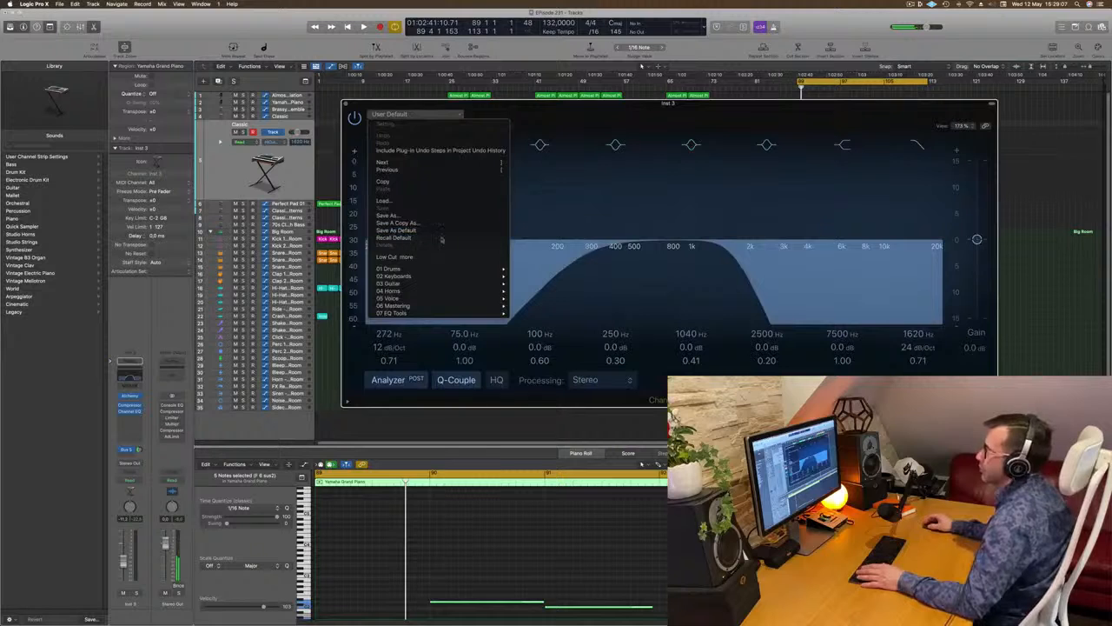
{"action": "left_click", "coordinate": [409, 231]}
{"action": "key", "text": "space"}
{"action": "left_click_drag", "start_coordinate": [722, 104], "coordinate": [702, 112]}
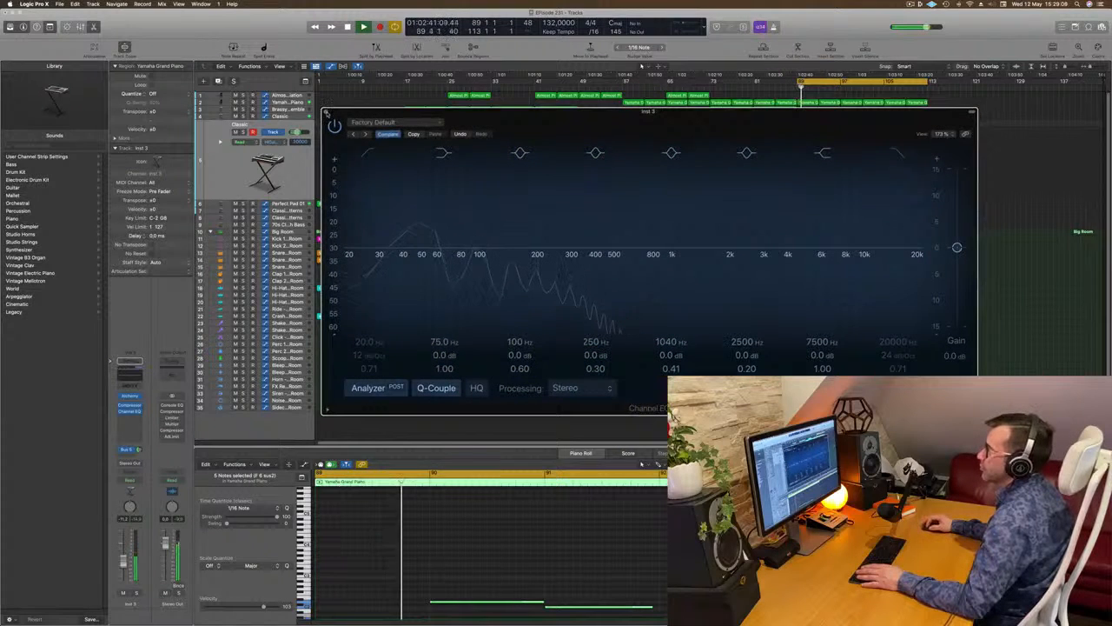
{"action": "key", "text": "super+w"}
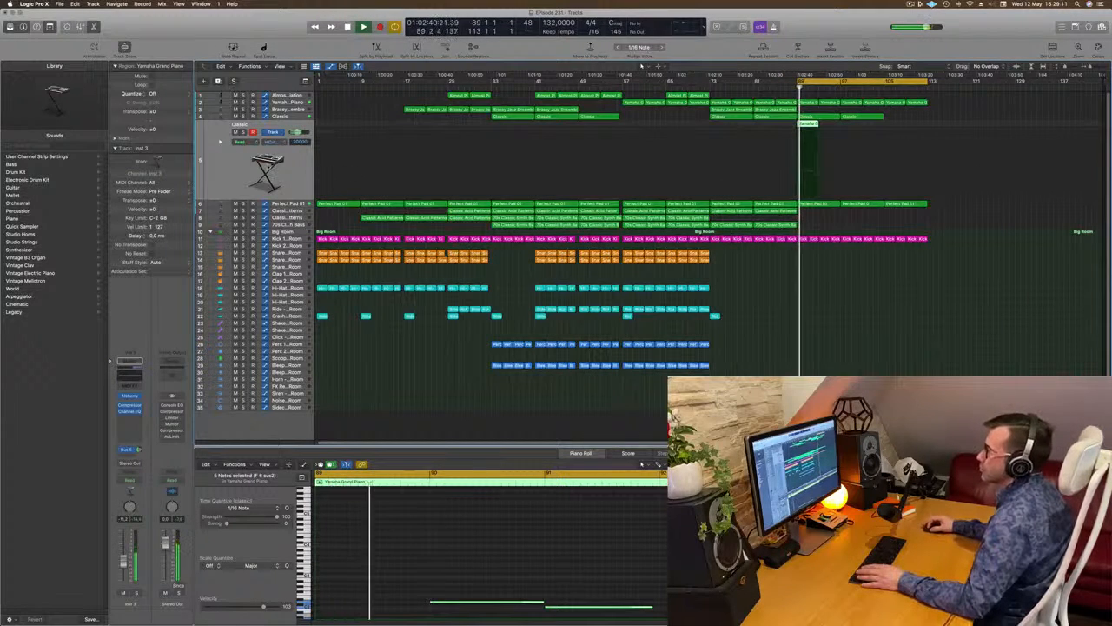
Open Alchemy's Bass presets on the duplicated track and audition Europa Bass, Good Boy, Lazarus, 1963 Semi-Acoustic Thumb and 70s Classic Synth Bass
{"action": "left_click", "coordinate": [130, 405]}
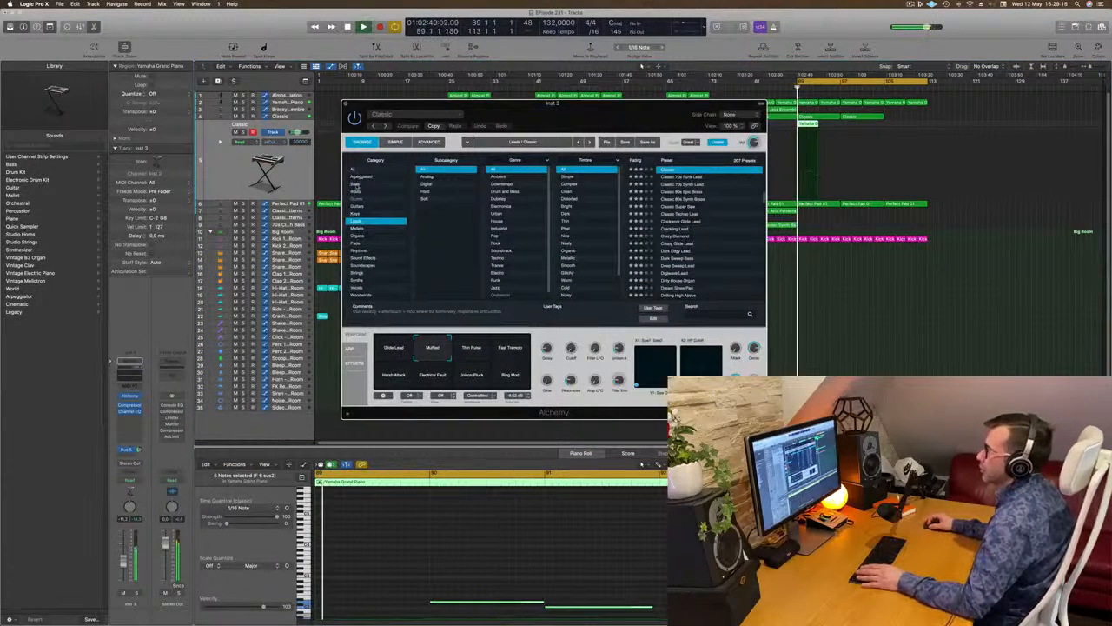
{"action": "scroll", "coordinate": [711, 191], "scroll_direction": "up", "scroll_amount": 10}
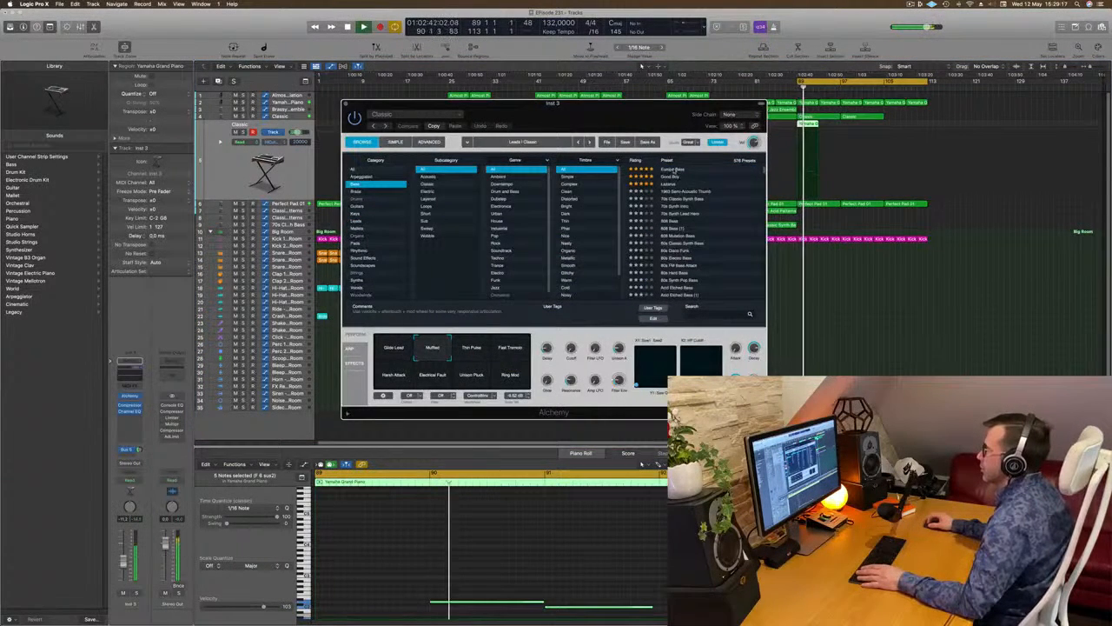
{"action": "left_click", "coordinate": [676, 170]}
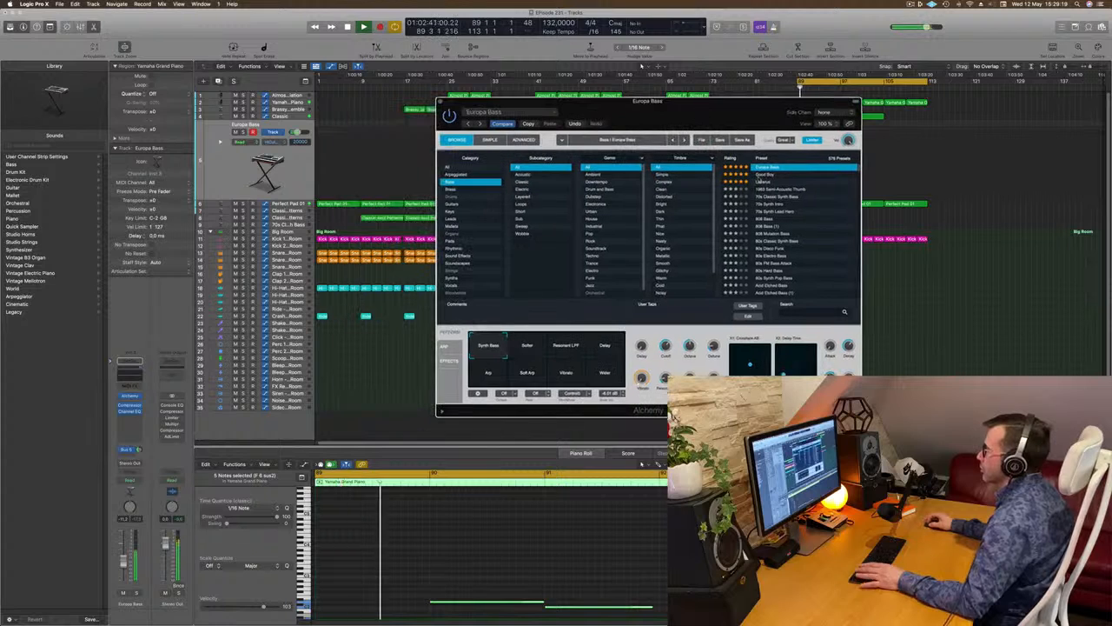
{"action": "left_click", "coordinate": [766, 175]}
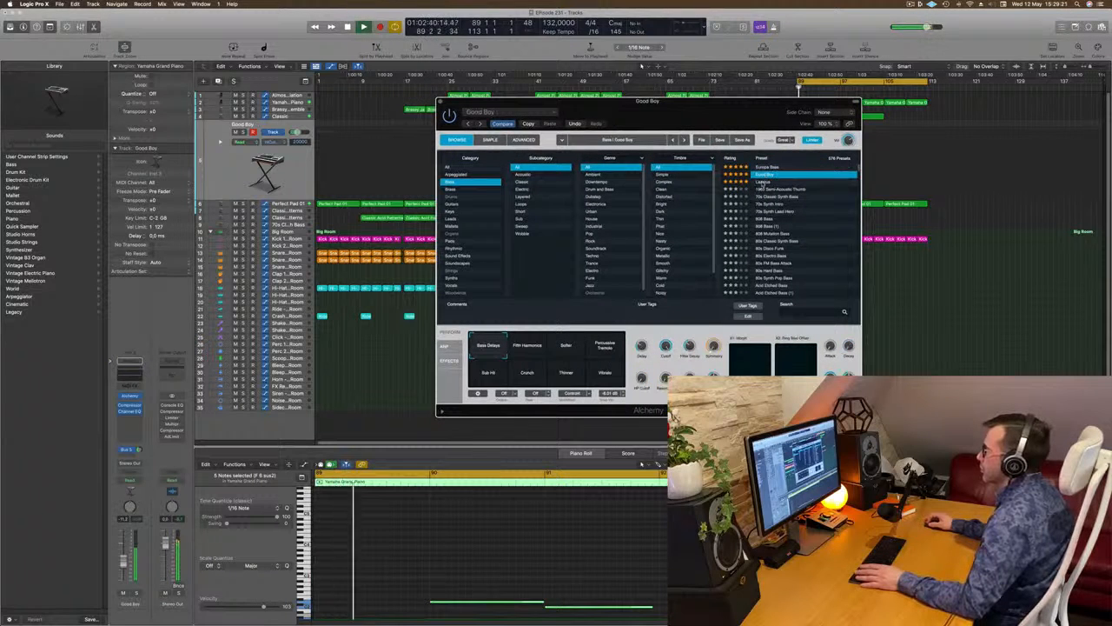
{"action": "left_click", "coordinate": [763, 182]}
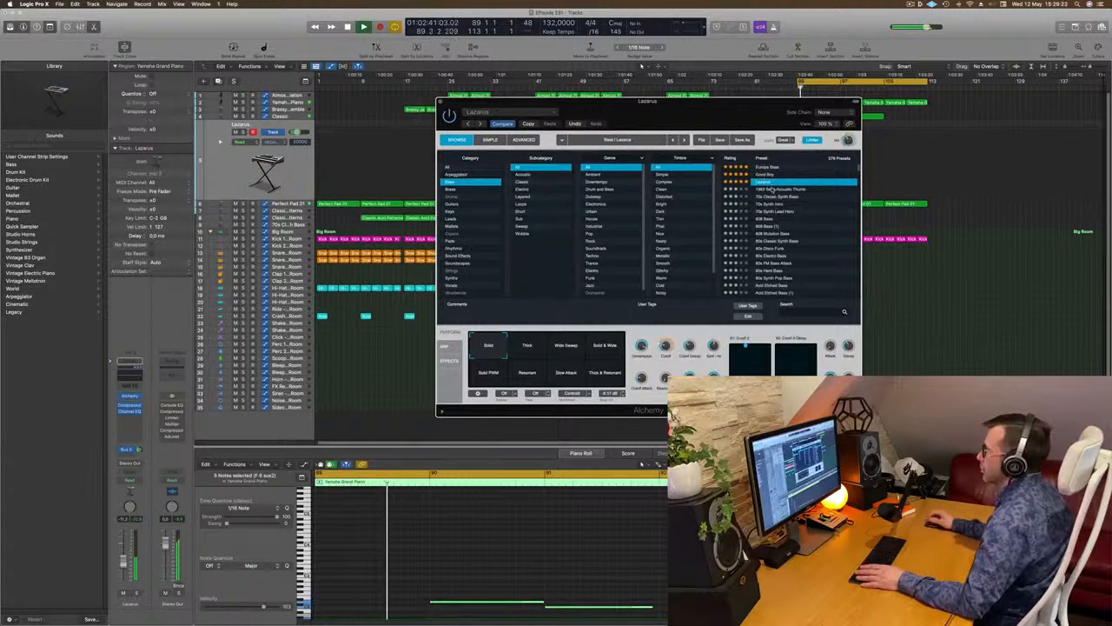
{"action": "left_click", "coordinate": [770, 188]}
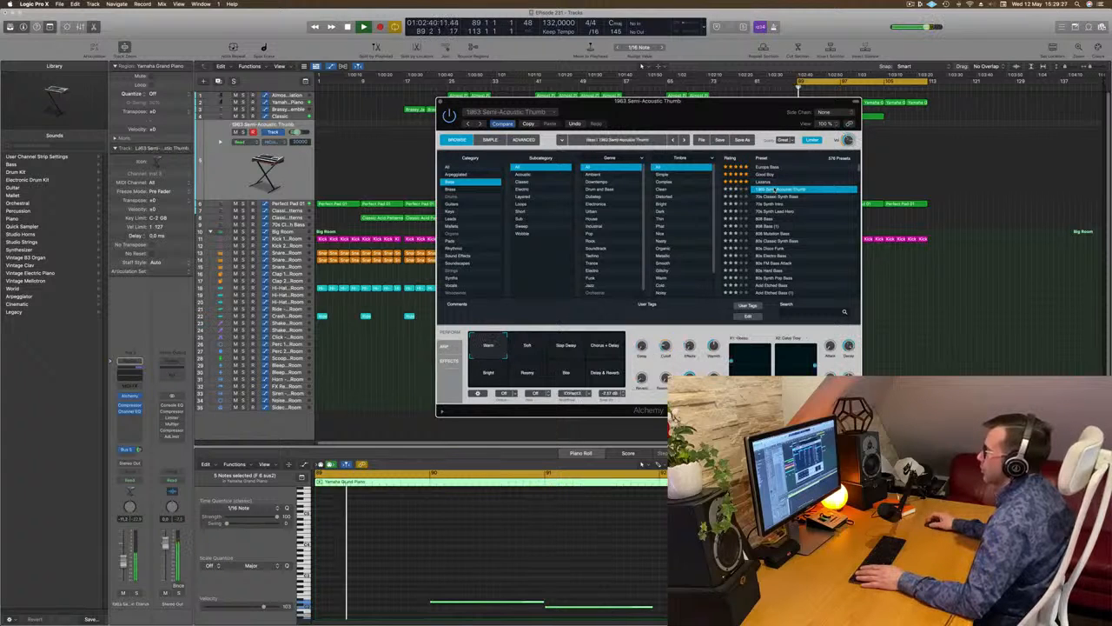
{"action": "left_click", "coordinate": [778, 196]}
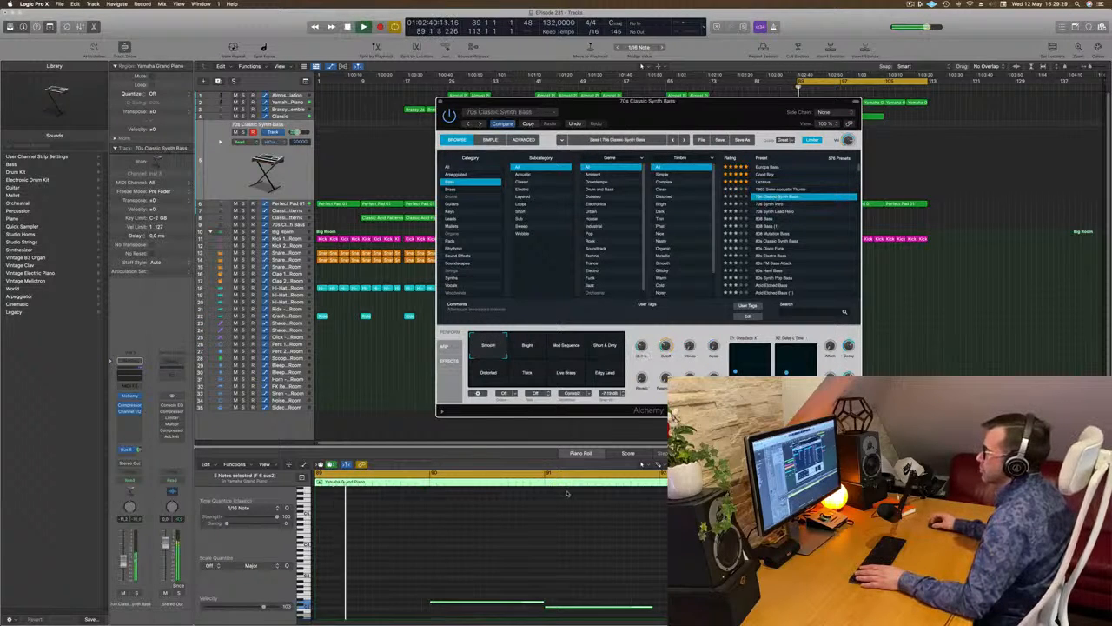
Select all notes in the copied piano region and transpose them down an octave
{"action": "scroll", "coordinate": [553, 521], "scroll_direction": "down", "scroll_amount": 5}
{"action": "left_click", "coordinate": [521, 561]}
{"action": "key", "text": "super+a"}
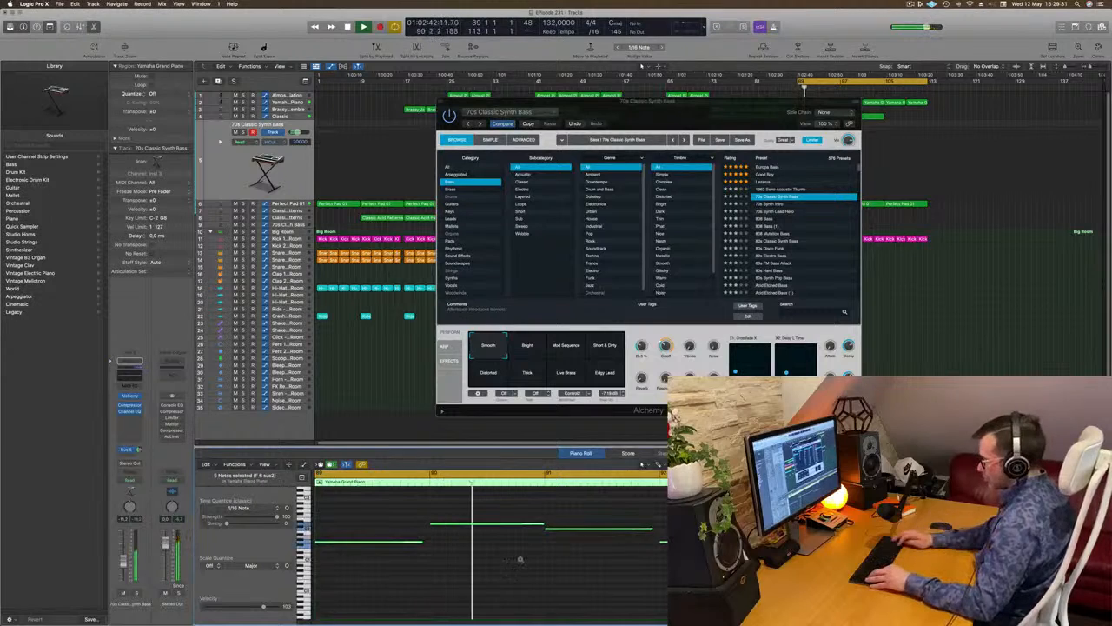
{"action": "scroll", "coordinate": [519, 559], "scroll_direction": "up", "scroll_amount": 3}
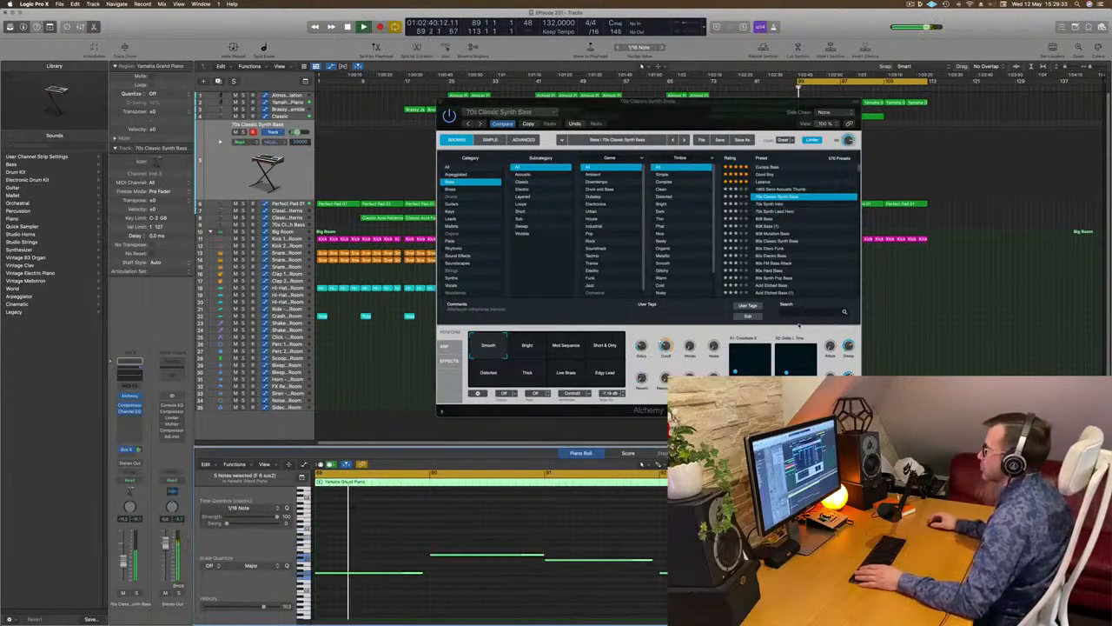
Audition the Alchemy bass presets 808 Bass, 808 Mutation Bass, 80s Disco Funk and 80s FM Bass Attack
{"action": "key", "text": "space"}
{"action": "left_click", "coordinate": [768, 219]}
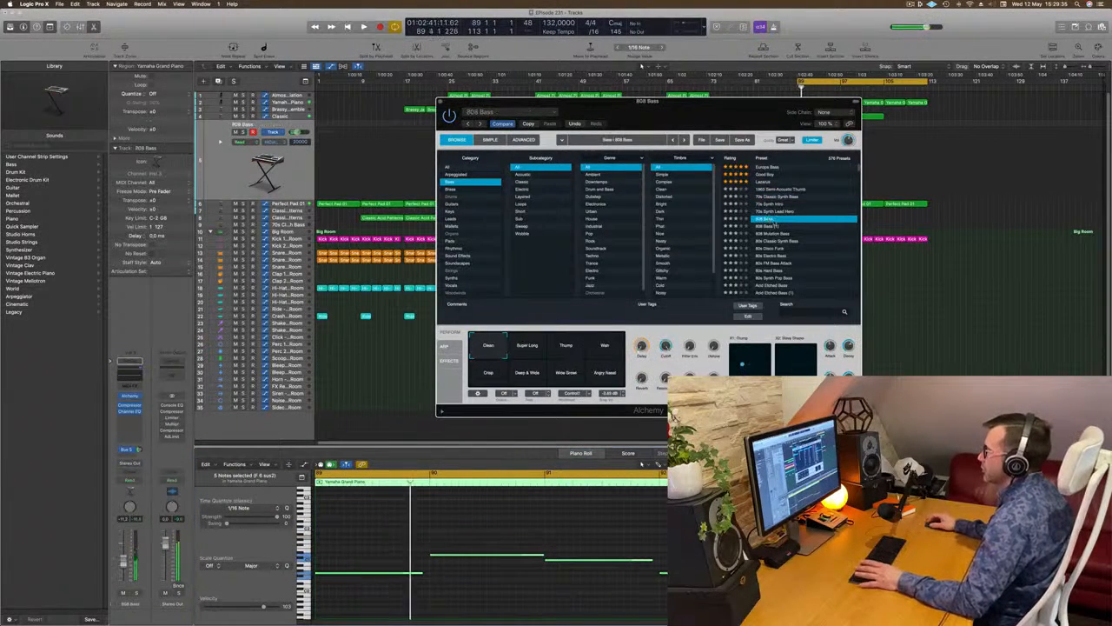
{"action": "key", "text": "space"}
{"action": "key", "text": "space"}
{"action": "left_click", "coordinate": [767, 234]}
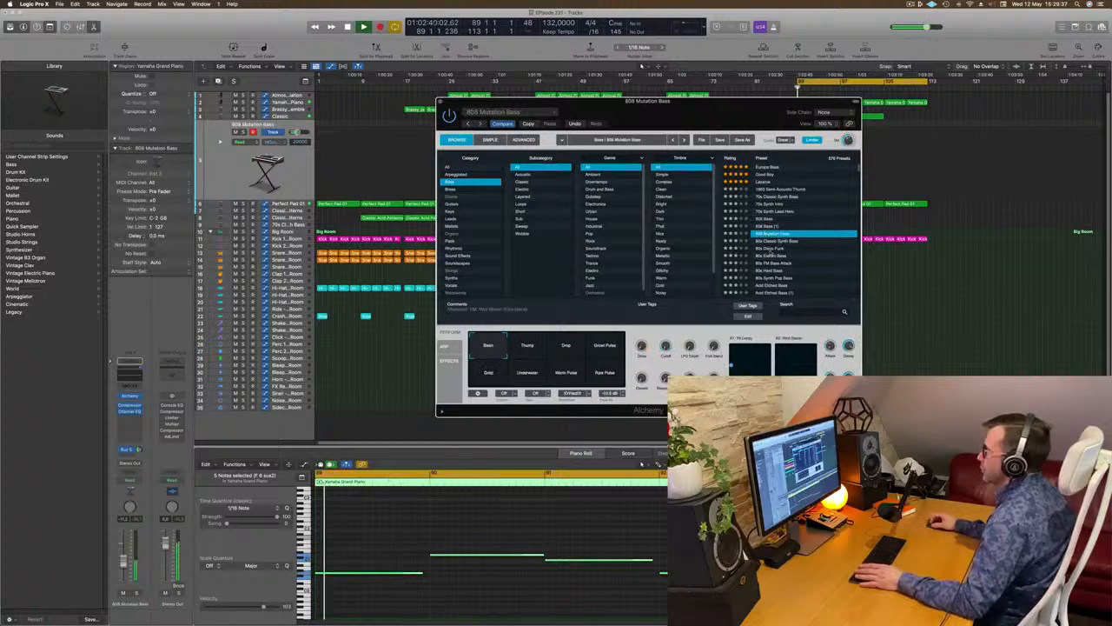
{"action": "left_click", "coordinate": [830, 249]}
{"action": "scroll", "coordinate": [817, 248], "scroll_direction": "down", "scroll_amount": 2}
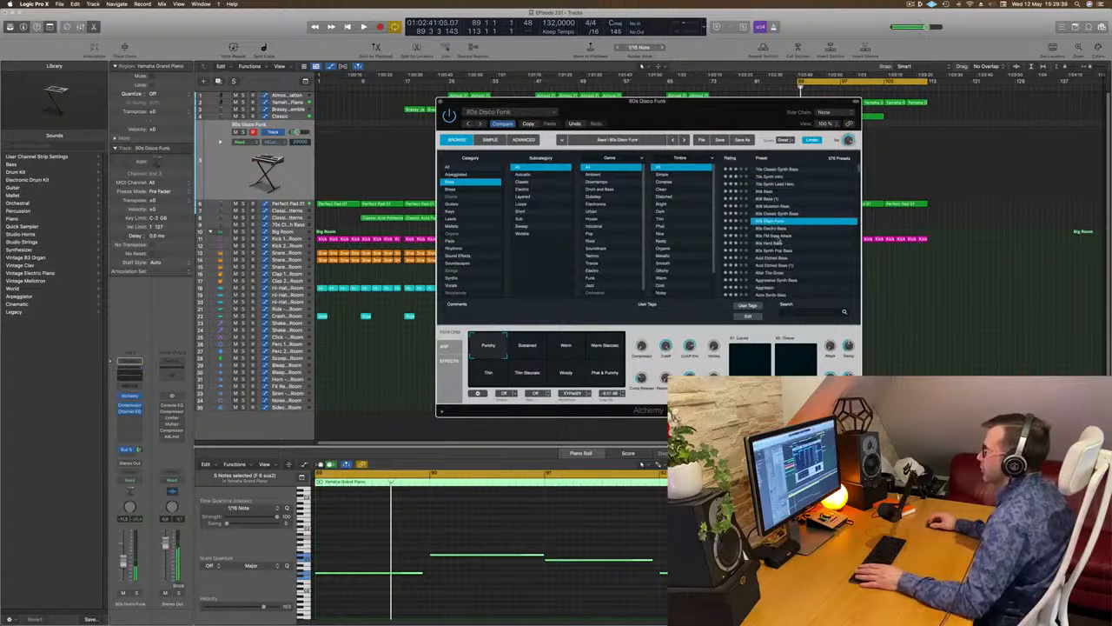
{"action": "left_click", "coordinate": [778, 236]}
{"action": "key", "text": "space"}
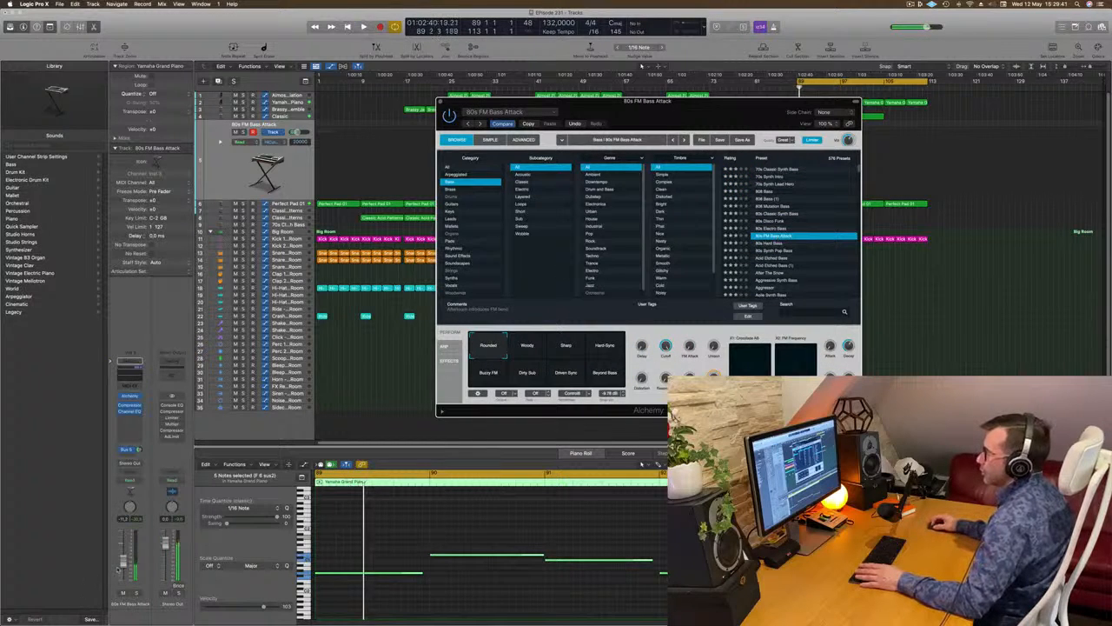
Raise the bass track's volume, audition Acid Etched Bass and Aggressor, and load the Agile Synth Bass preset
{"action": "left_click_drag", "start_coordinate": [124, 554], "coordinate": [126, 553]}
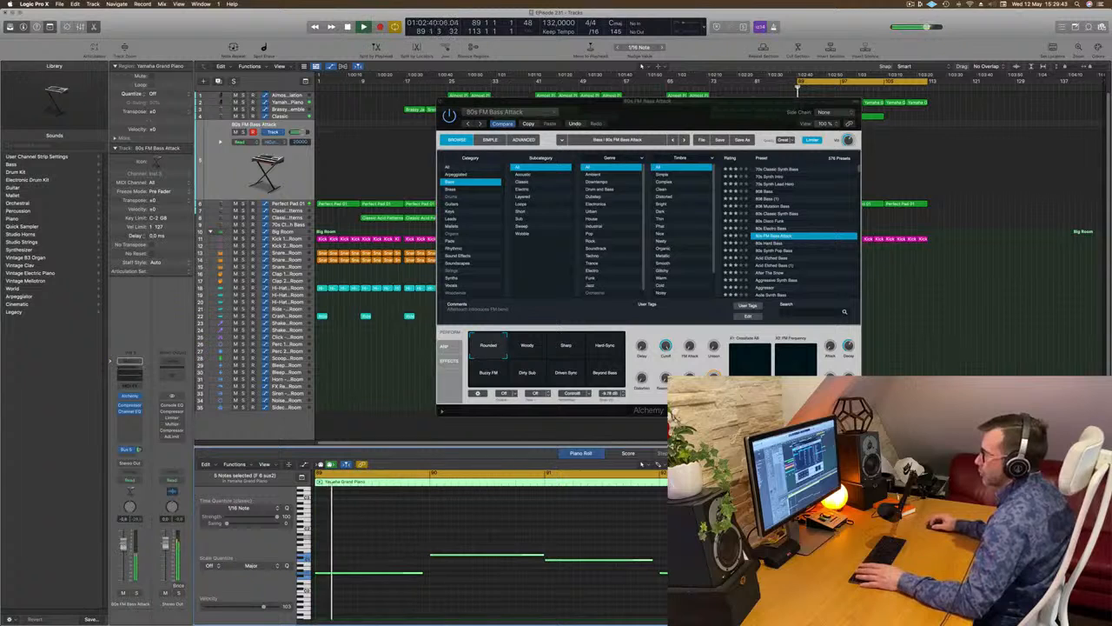
{"action": "left_click", "coordinate": [779, 258]}
{"action": "scroll", "coordinate": [790, 252], "scroll_direction": "down", "scroll_amount": 2}
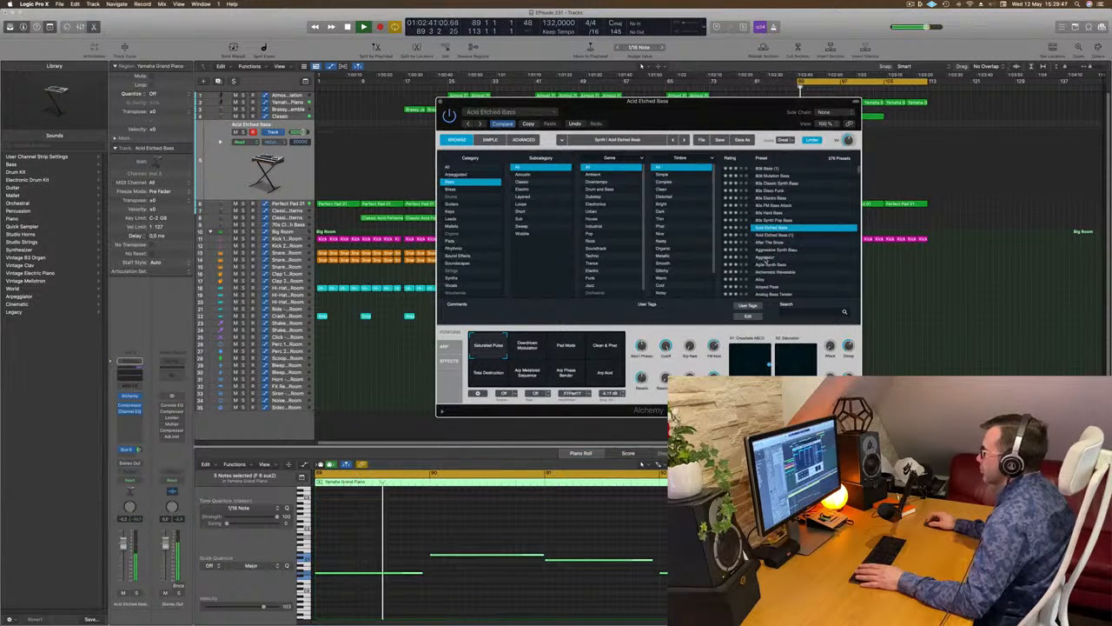
{"action": "left_click", "coordinate": [765, 257]}
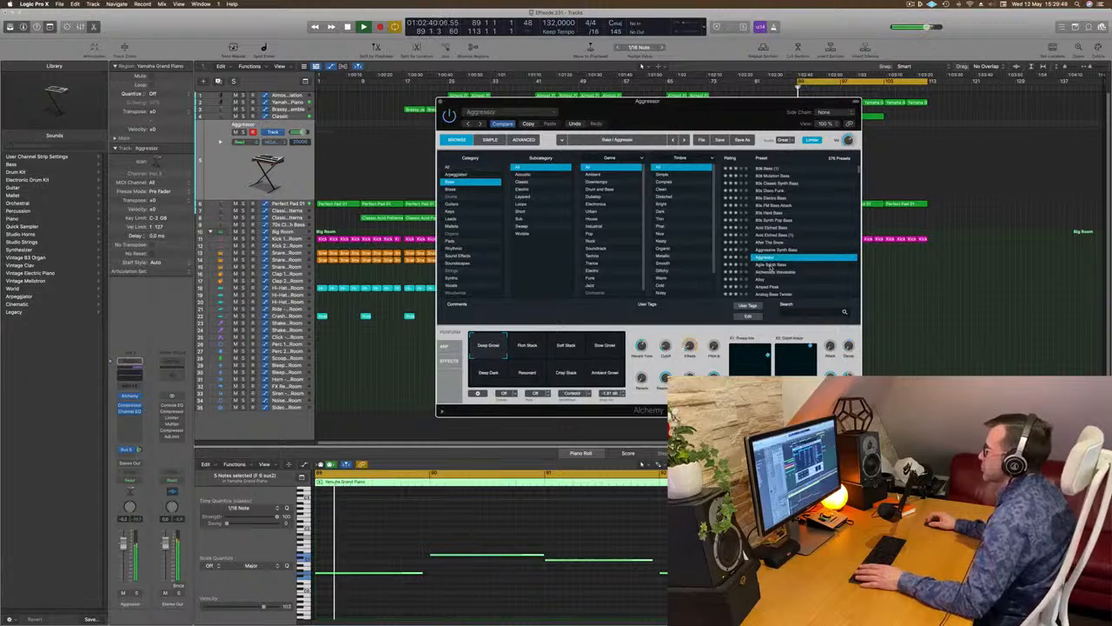
{"action": "left_click", "coordinate": [771, 264]}
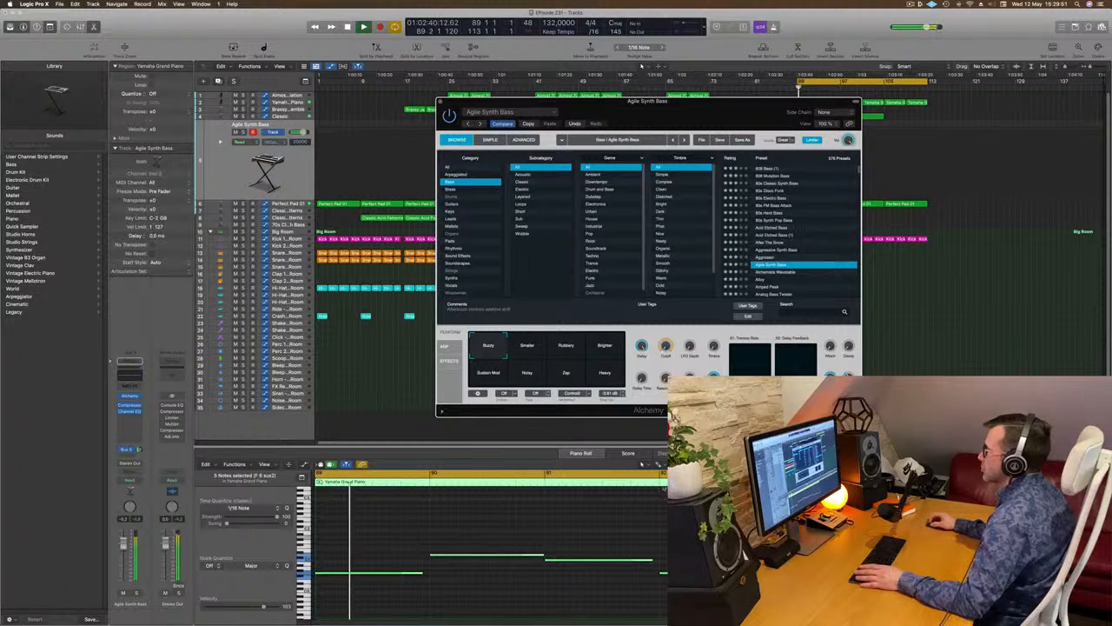
Transpose the bass notes up an octave and replay from bar 89 with the Alchemy window moved clear of the arrangement
{"action": "left_click", "coordinate": [591, 521]}
{"action": "key", "text": "space"}
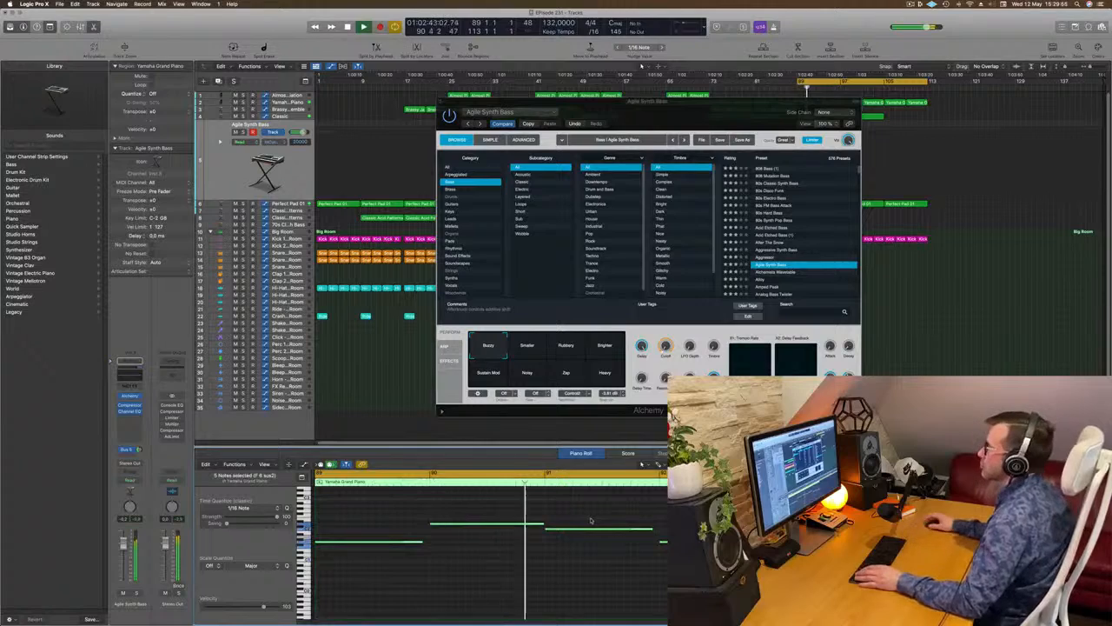
{"action": "left_click_drag", "start_coordinate": [718, 111], "coordinate": [724, 278]}
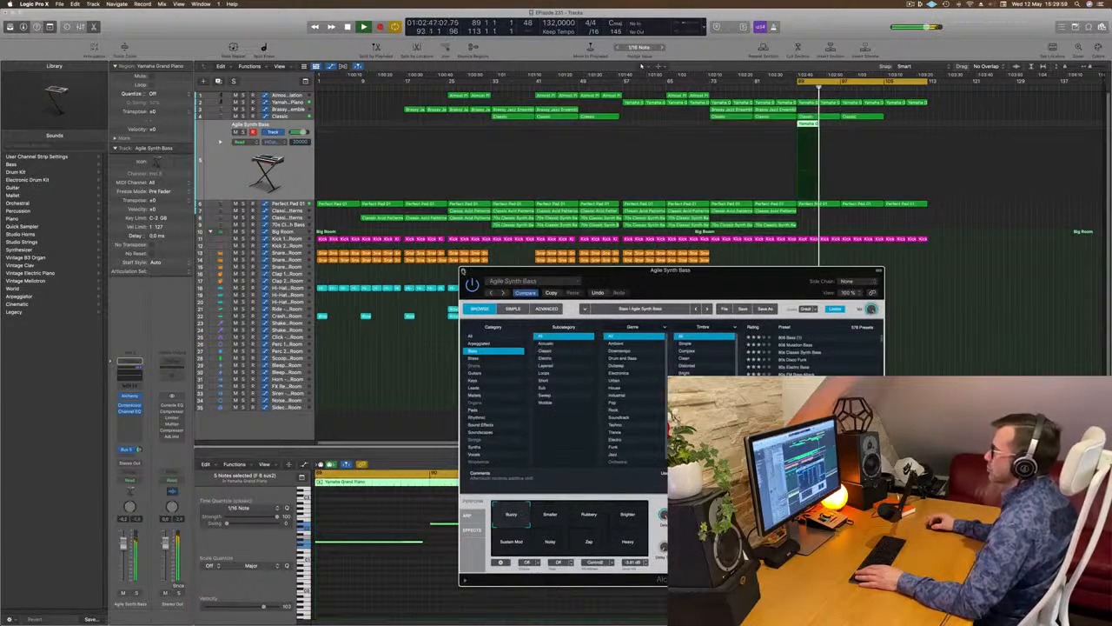
{"action": "left_click", "coordinate": [463, 270]}
{"action": "key", "text": "space"}
{"action": "key", "text": "space"}
{"action": "left_click", "coordinate": [261, 174]}
{"action": "key", "text": "space"}
{"action": "key", "text": "space"}
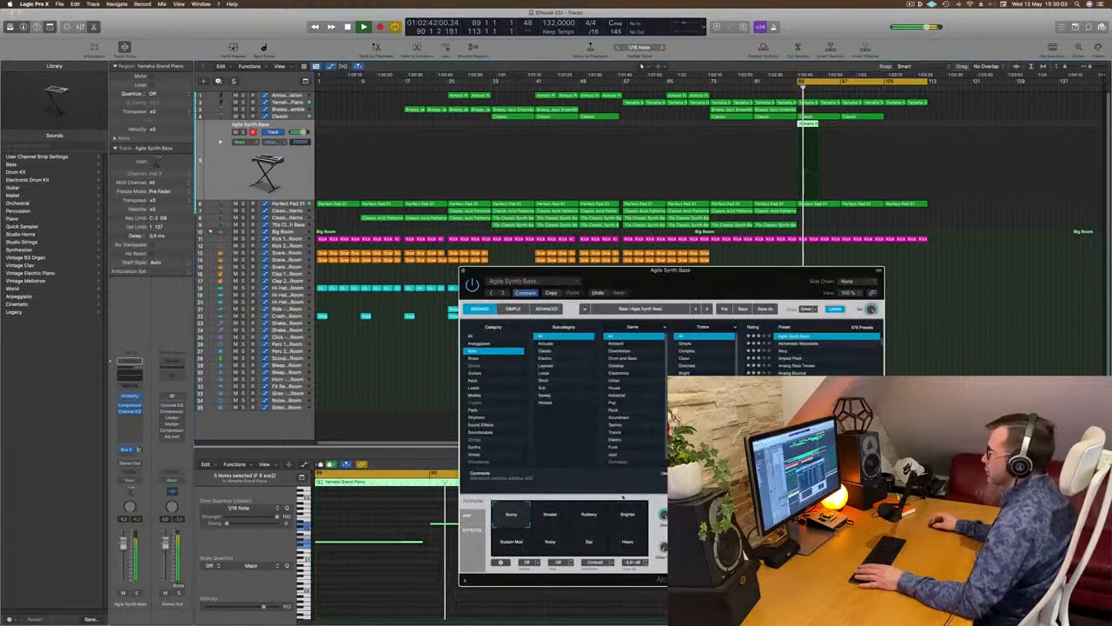
Try the Smaller and Rubbery performance snapshots of Agile Synth Bass and switch to Brighter
{"action": "key", "text": "Return"}
{"action": "left_click", "coordinate": [550, 518]}
{"action": "left_click", "coordinate": [589, 519]}
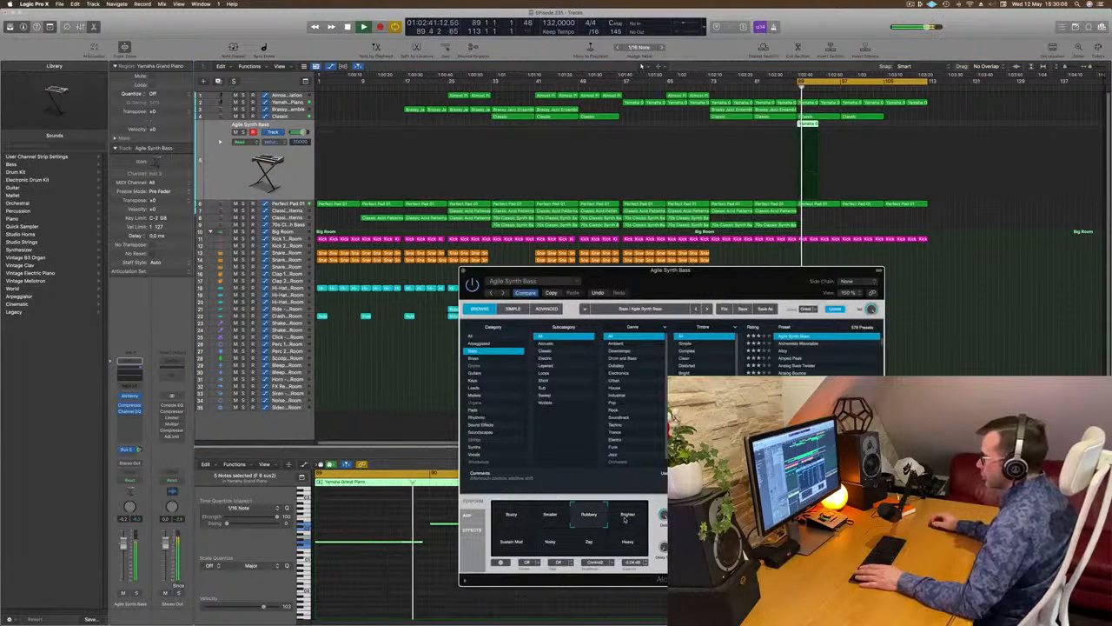
{"action": "left_click", "coordinate": [629, 518]}
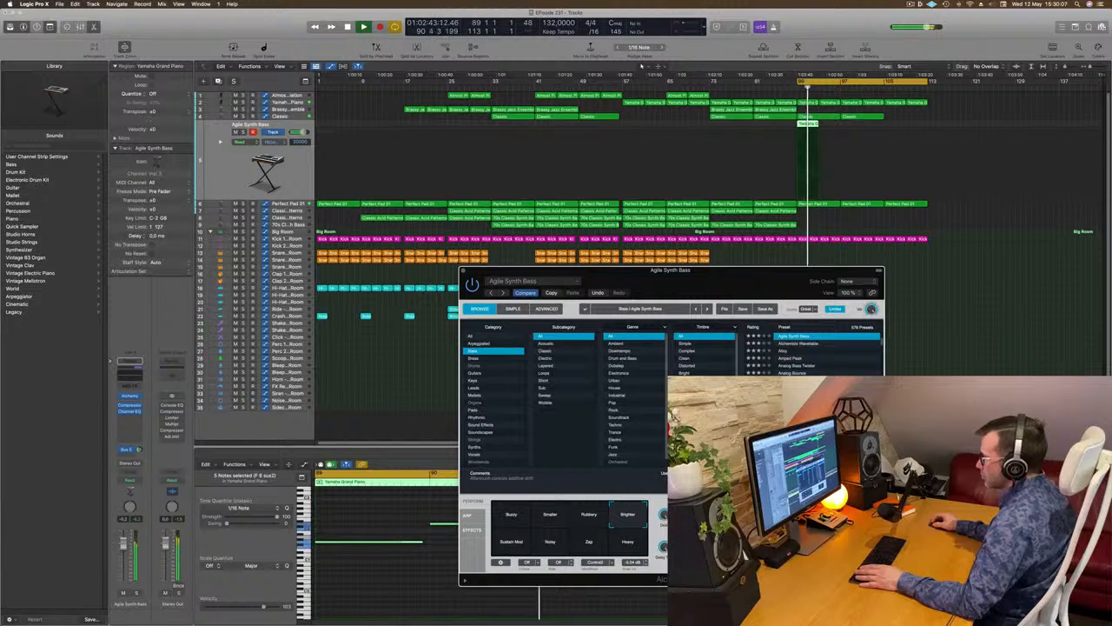
Try the Sustain Mod, Noisy, Zap and Heavy performance snapshots of Agile Synth Bass and close the Alchemy window
{"action": "left_click", "coordinate": [512, 542]}
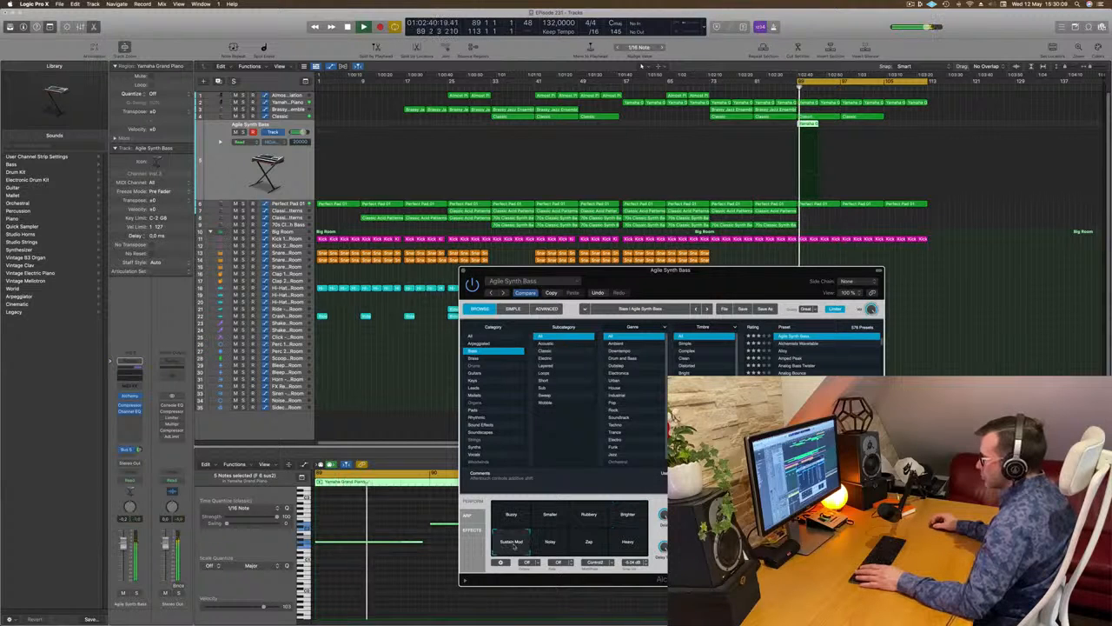
{"action": "left_click", "coordinate": [550, 542]}
{"action": "left_click", "coordinate": [589, 542]}
{"action": "left_click", "coordinate": [624, 542]}
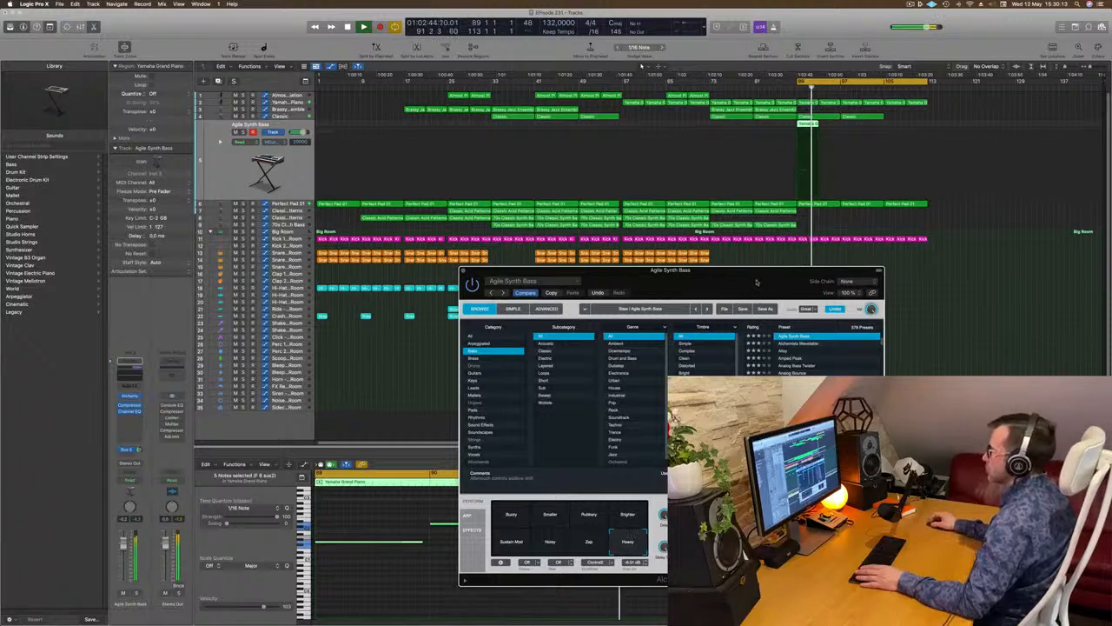
{"action": "left_click_drag", "start_coordinate": [756, 282], "coordinate": [623, 307]}
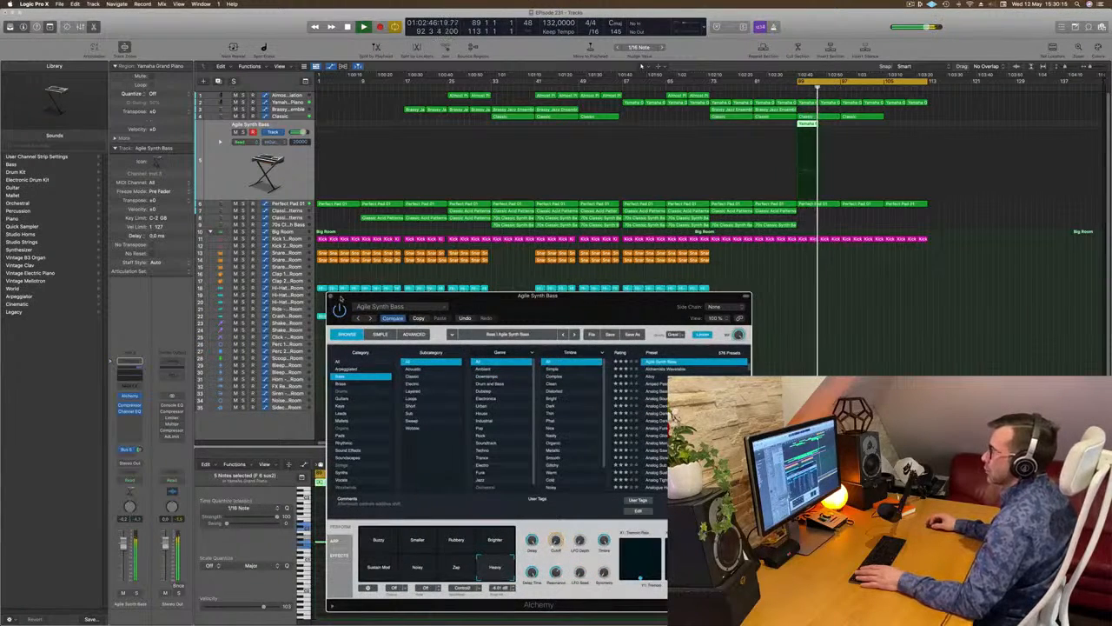
{"action": "left_click", "coordinate": [329, 296]}
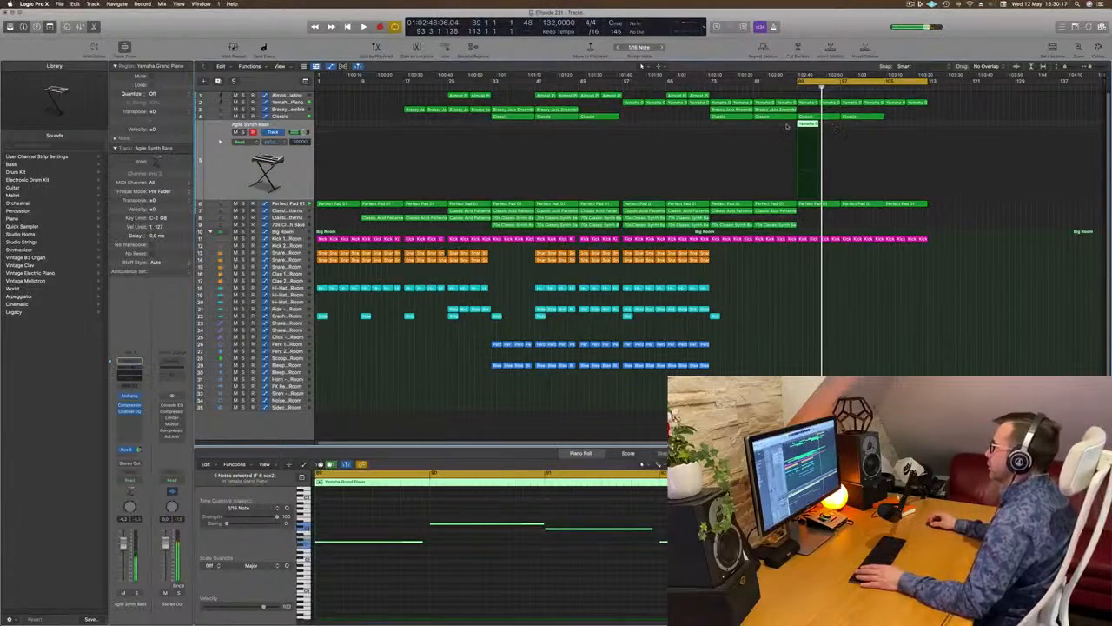
Replace the piano region on the bass track with a copy of the Perfect Pad 01 region at bar 89
{"action": "key", "text": "Delete"}
{"action": "left_click", "coordinate": [814, 205]}
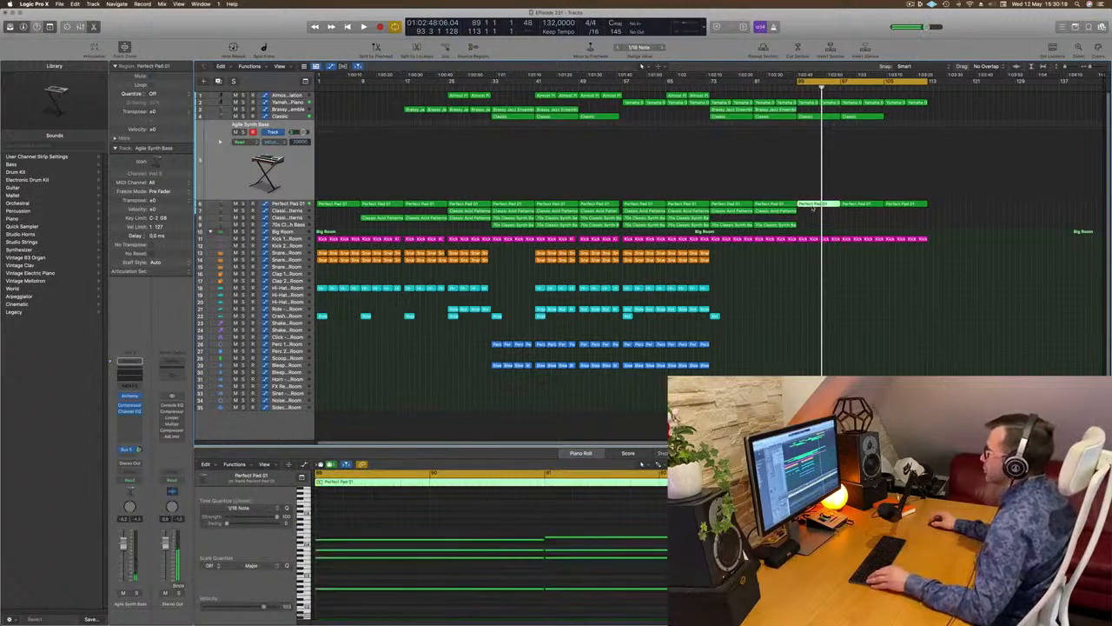
{"action": "left_click_drag", "start_coordinate": [813, 186], "coordinate": [814, 126]}
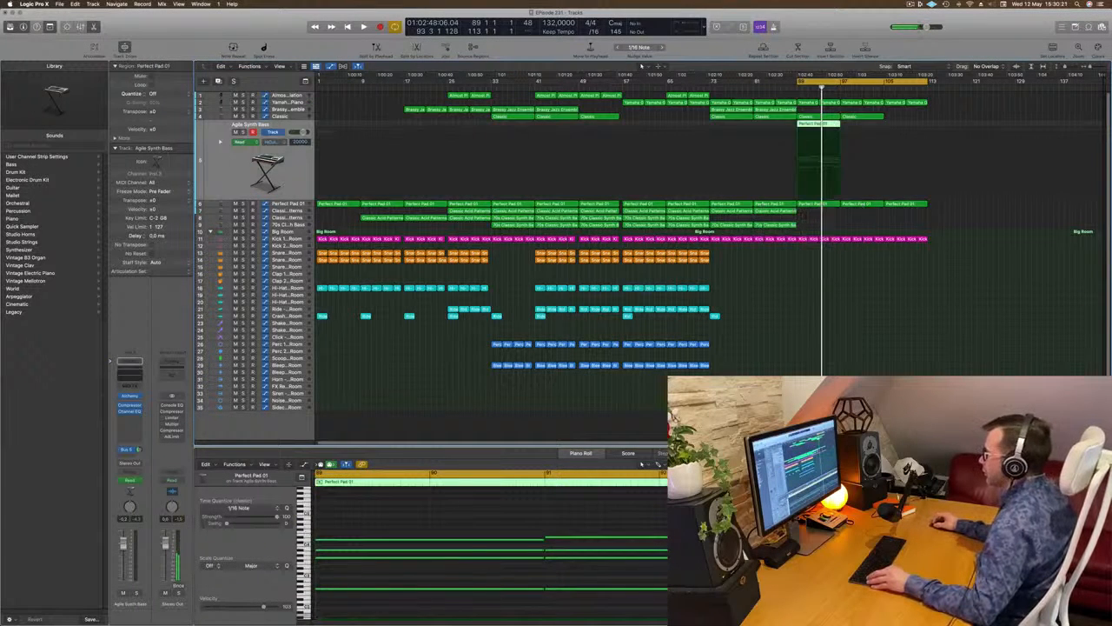
Delete the upper chord notes from the copied pad region, keeping only the lowest notes, and play from bar 89
{"action": "left_click_drag", "start_coordinate": [594, 502], "coordinate": [667, 566]}
{"action": "key", "text": "Delete"}
{"action": "key", "text": "space"}
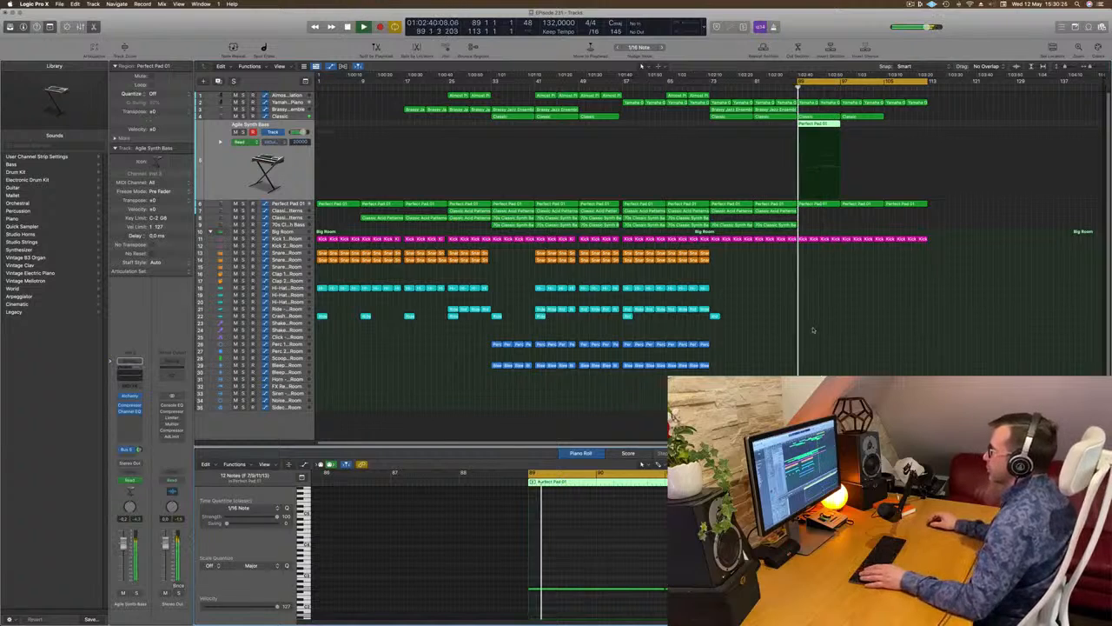
Delete the visible automation on the Agile Synth Bass track and restart playback from bar 89
{"action": "left_click", "coordinate": [272, 141]}
{"action": "left_click", "coordinate": [296, 228]}
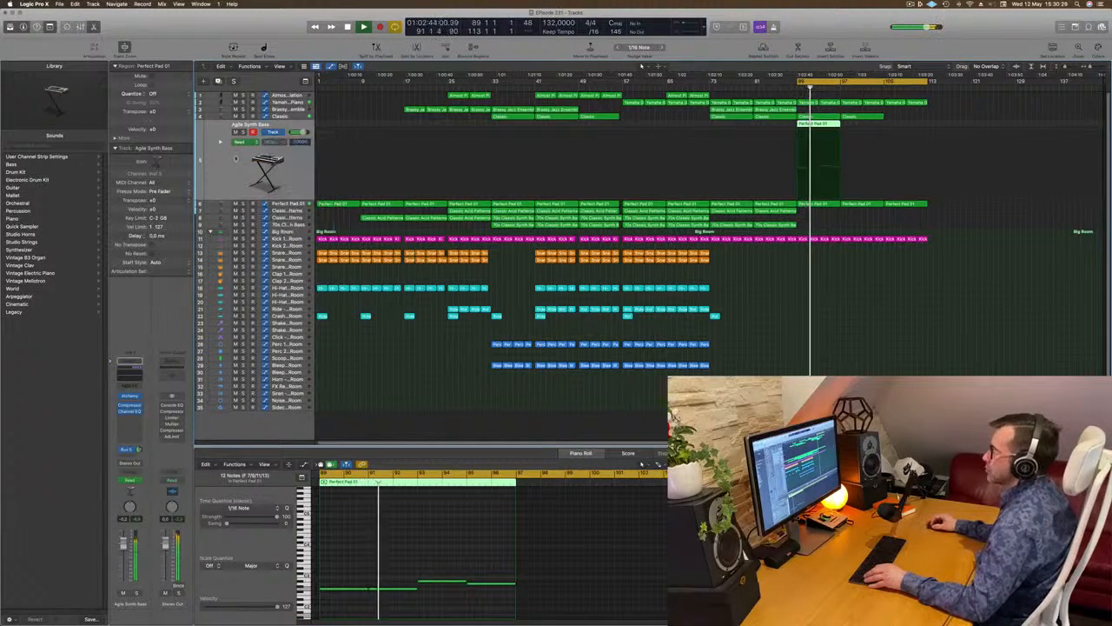
{"action": "key", "text": "ctrl+super+BackSpace"}
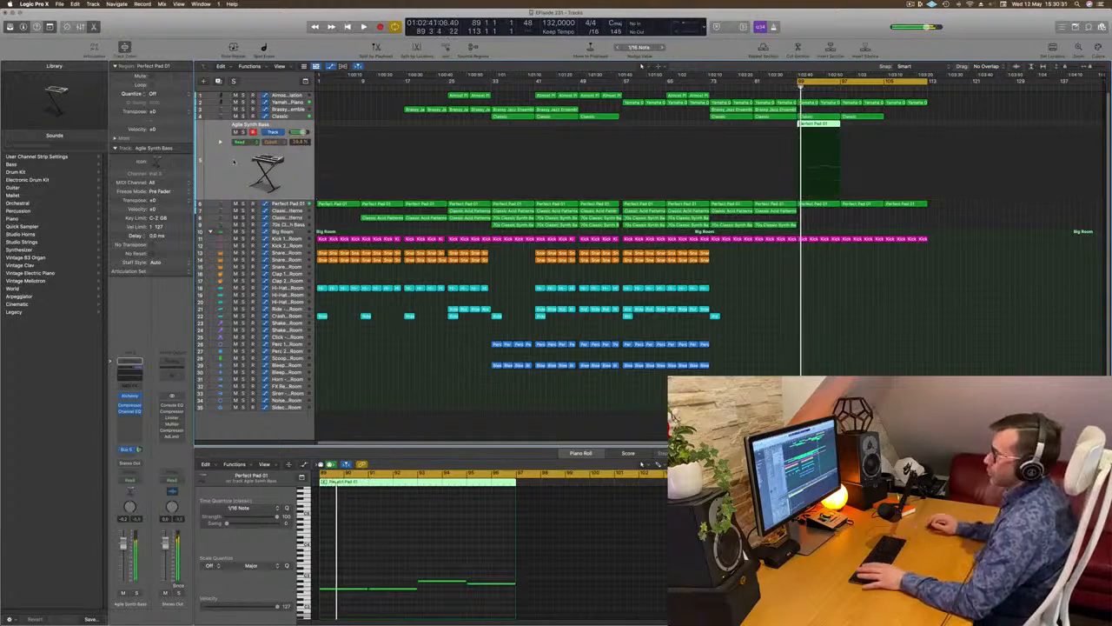
{"action": "key", "text": "space"}
{"action": "key", "text": "space"}
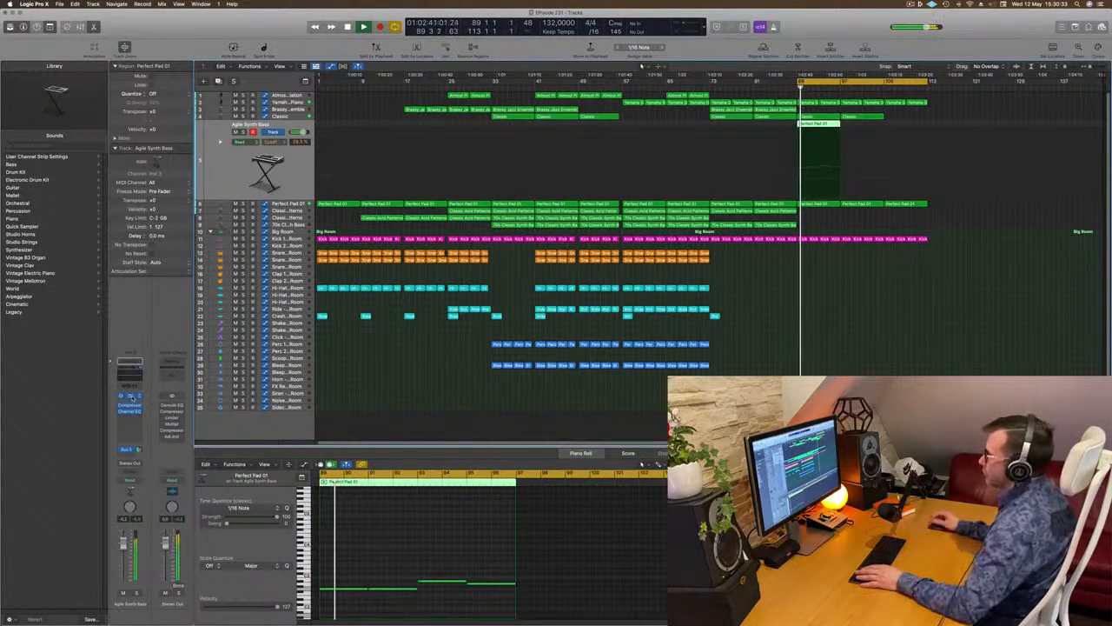
Reopen Alchemy on the bass track, audition Alloy and Analog Bounce, and load the Analog Dark Bass preset
{"action": "left_click", "coordinate": [129, 397]}
{"action": "left_click_drag", "start_coordinate": [566, 307], "coordinate": [681, 171]}
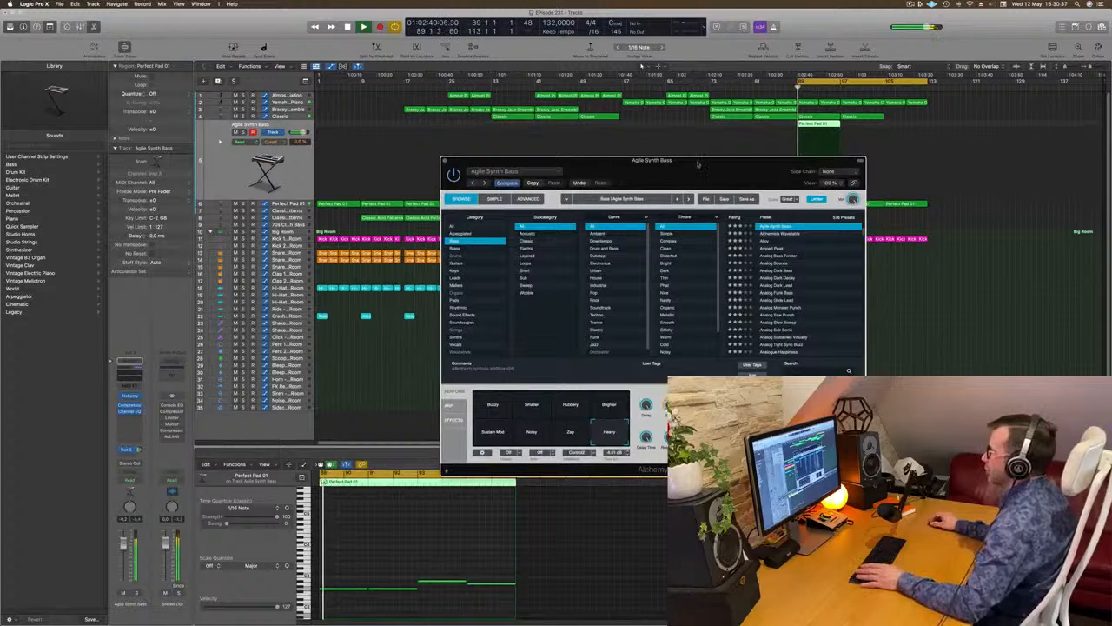
{"action": "left_click", "coordinate": [767, 241]}
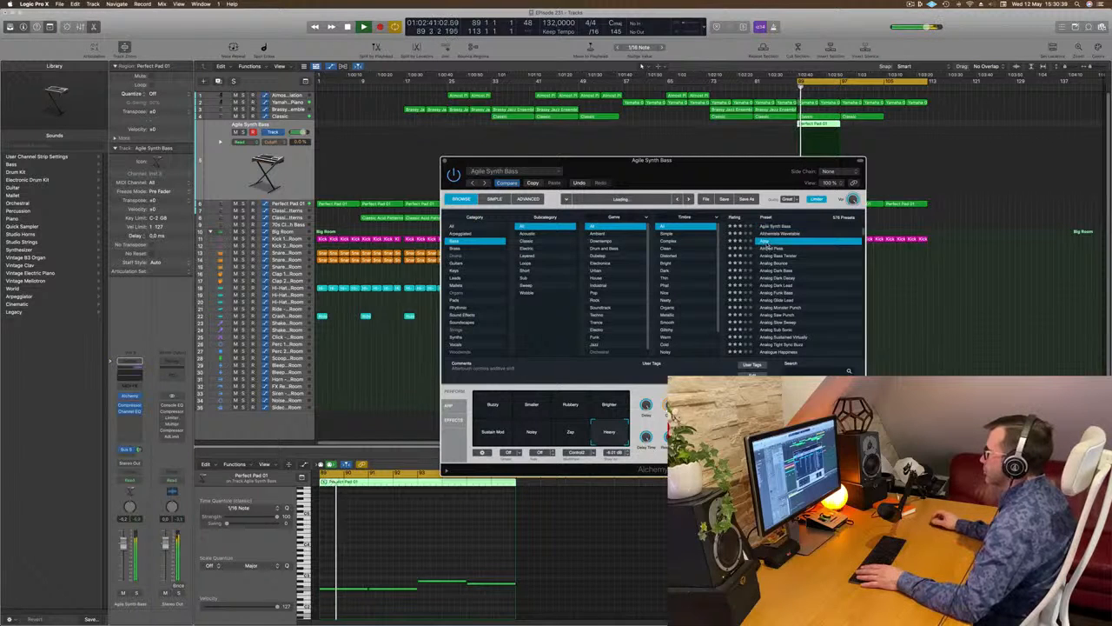
{"action": "left_click", "coordinate": [773, 263]}
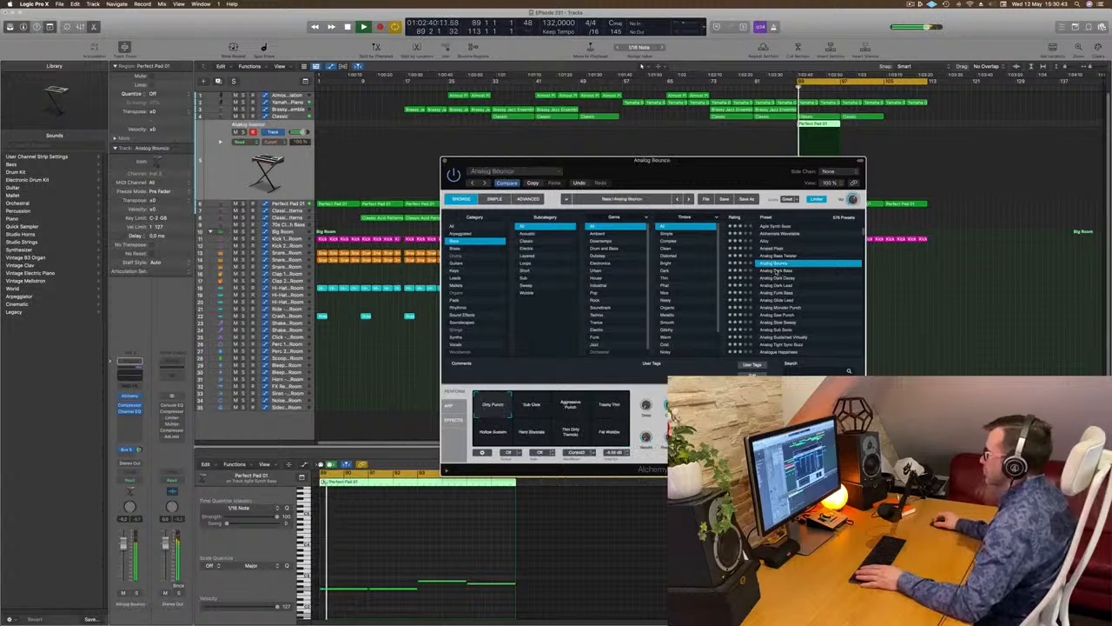
{"action": "left_click", "coordinate": [775, 270]}
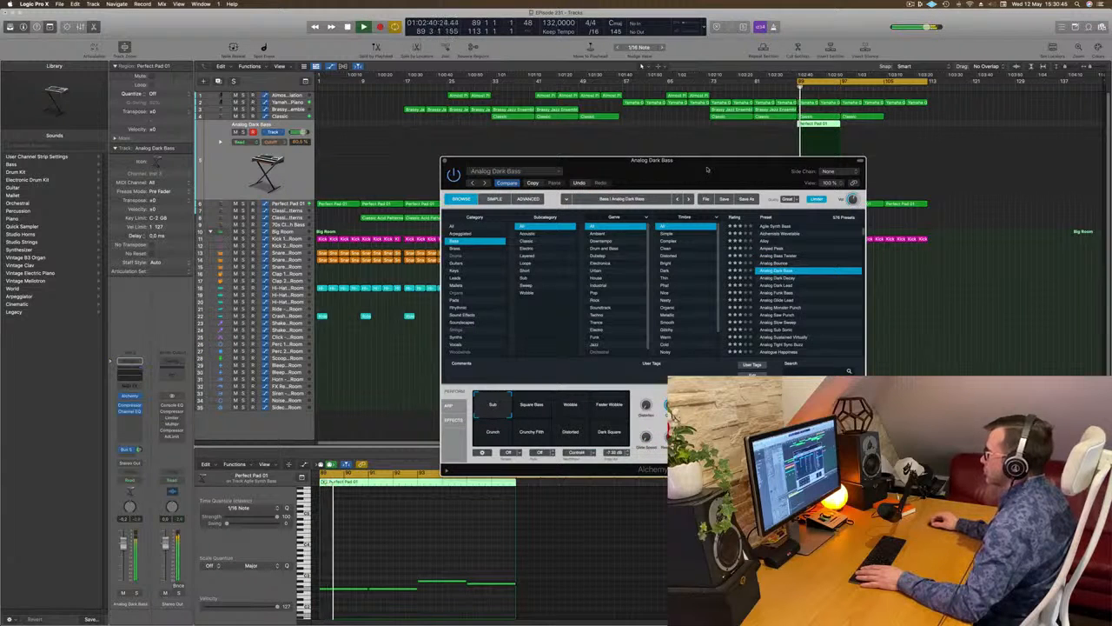
{"action": "left_click_drag", "start_coordinate": [707, 170], "coordinate": [888, 281]}
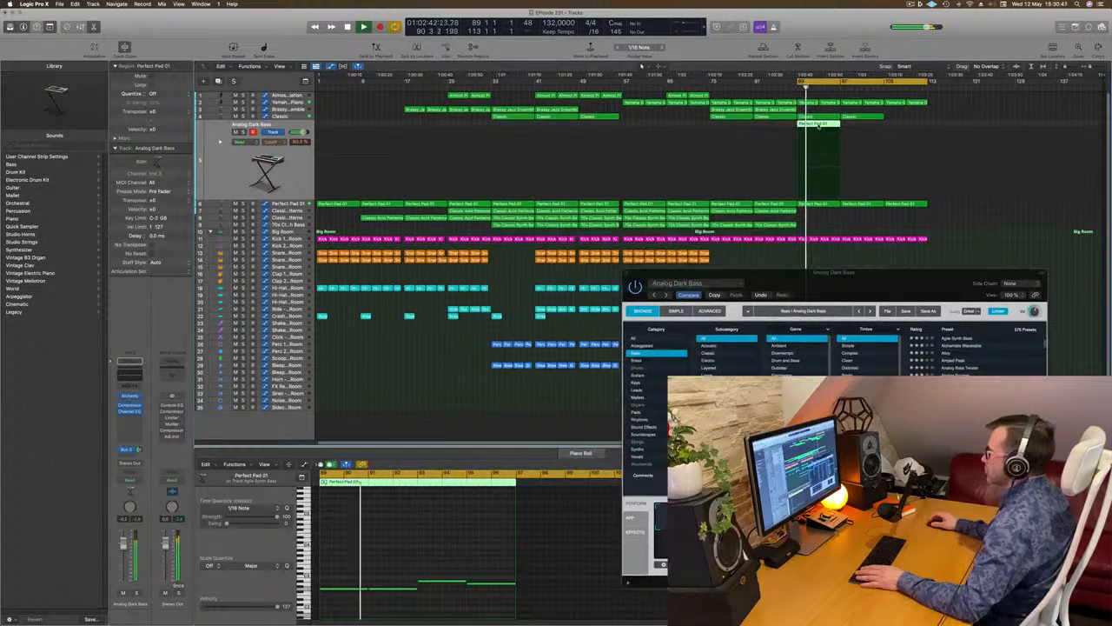
Transpose the four bass notes of the copied pad region down an octave in the Piano Roll
{"action": "key", "text": "p"}
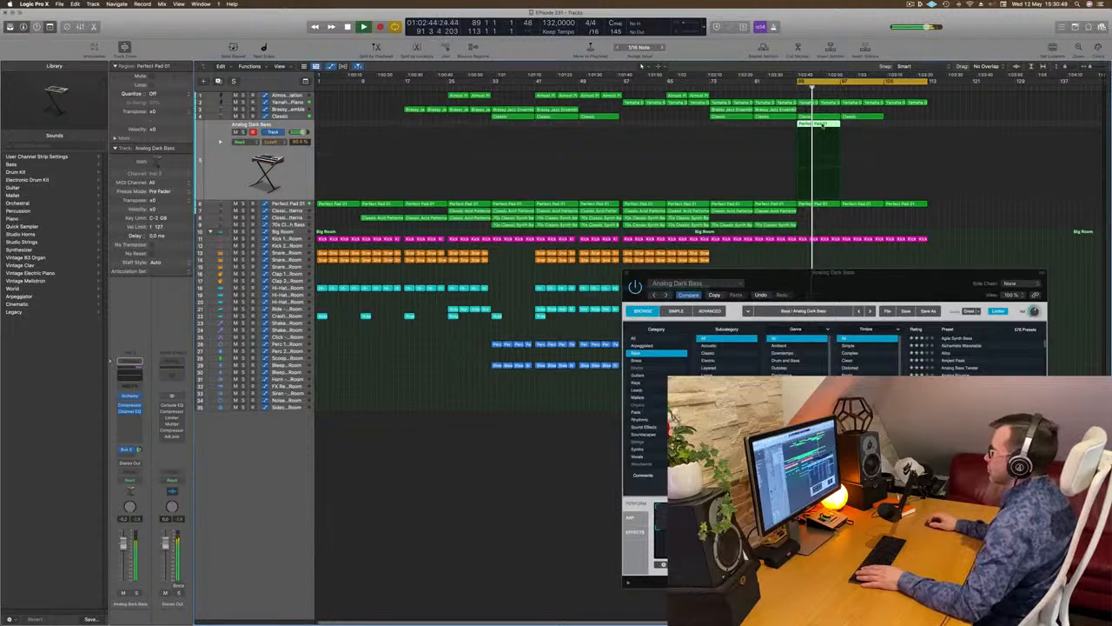
{"action": "key", "text": "p"}
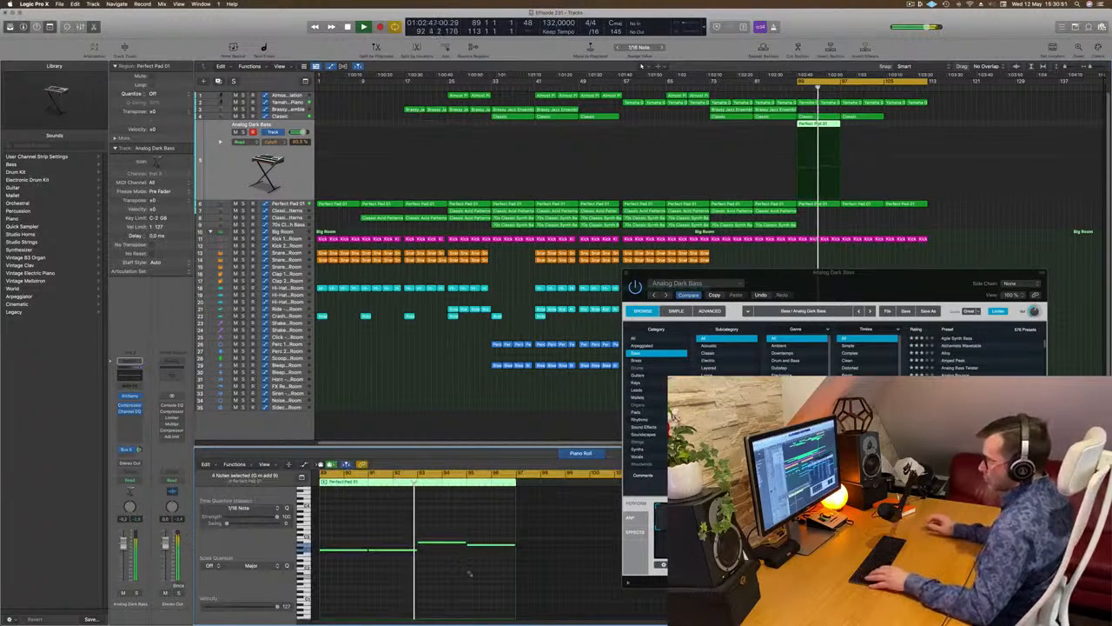
{"action": "key", "text": "alt+shift+Down"}
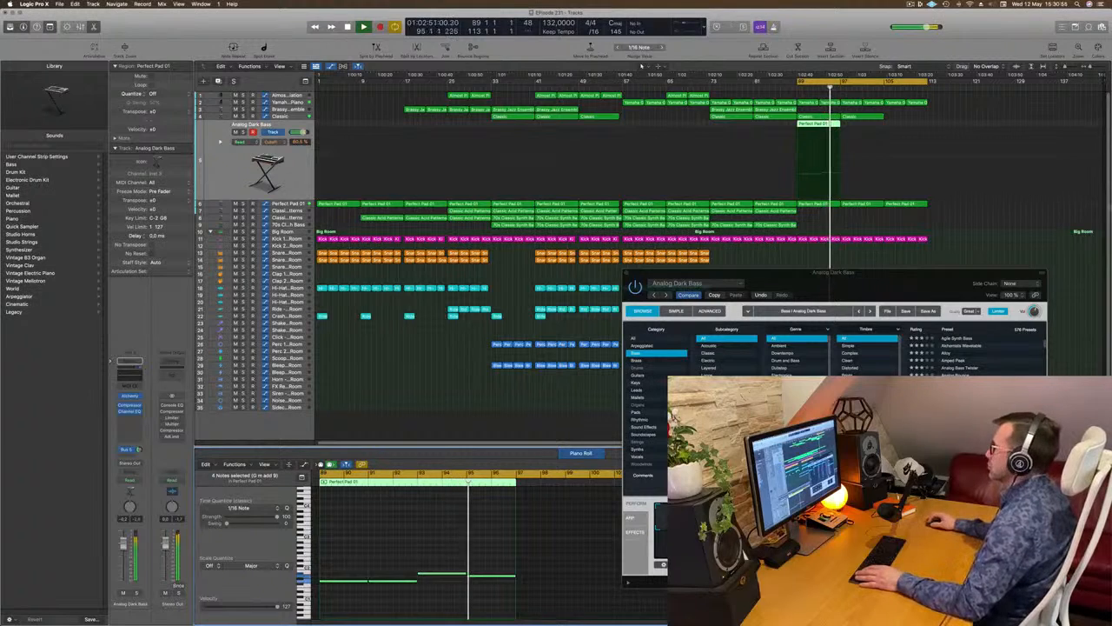
Try the Wobble, Crunchy Fifth and Distorted snapshots of Analog Dark Bass, return to Sub and close the Alchemy window
{"action": "left_click_drag", "start_coordinate": [851, 297], "coordinate": [747, 347]}
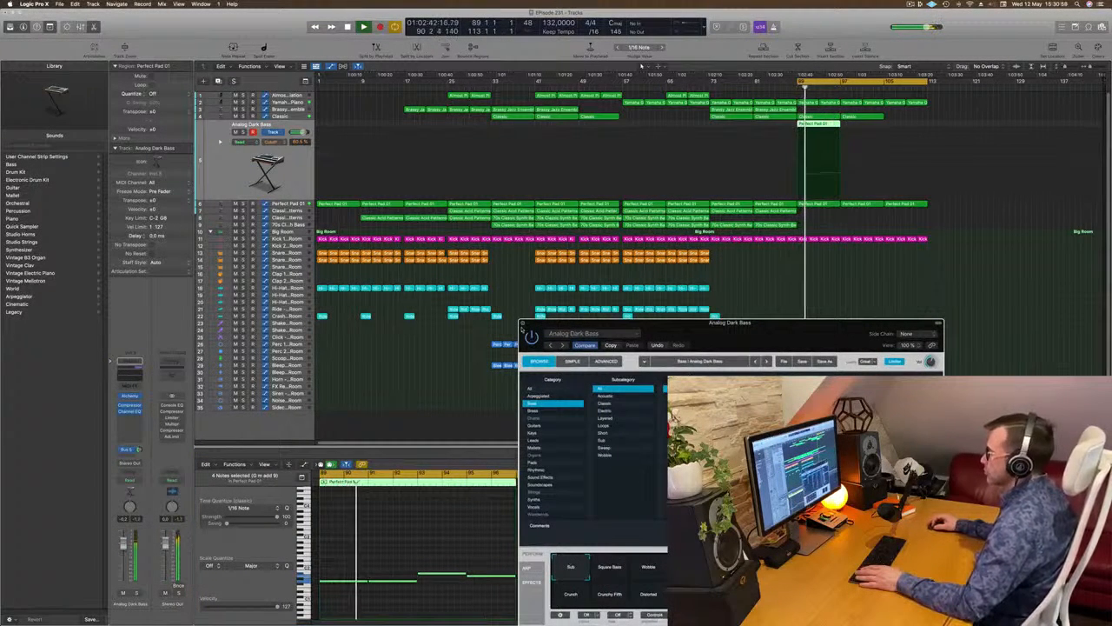
{"action": "left_click", "coordinate": [622, 576]}
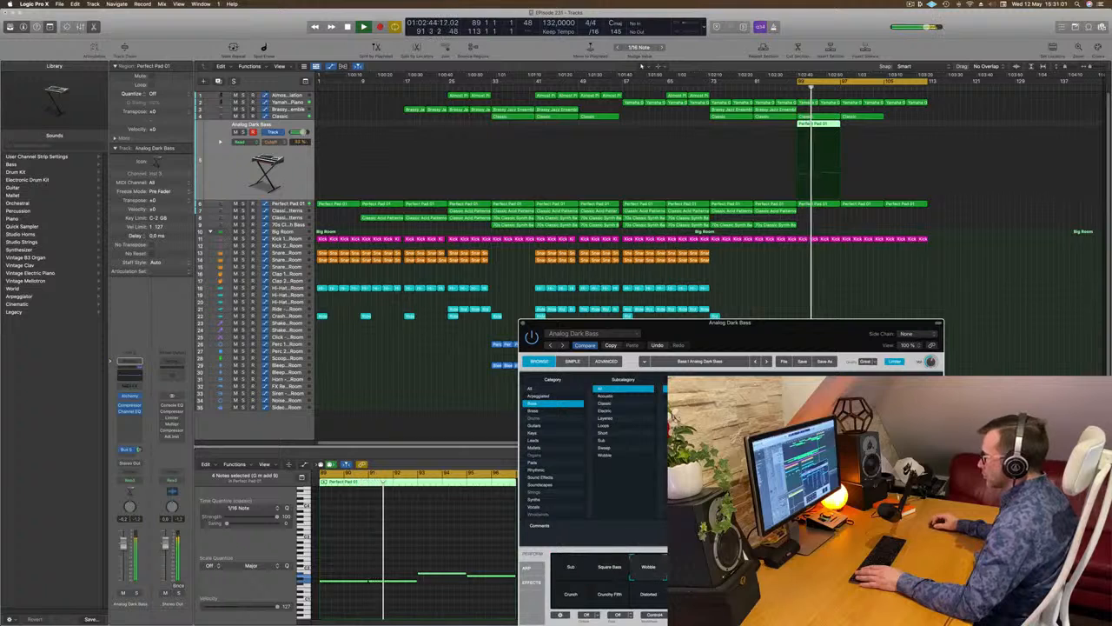
{"action": "left_click", "coordinate": [623, 597]}
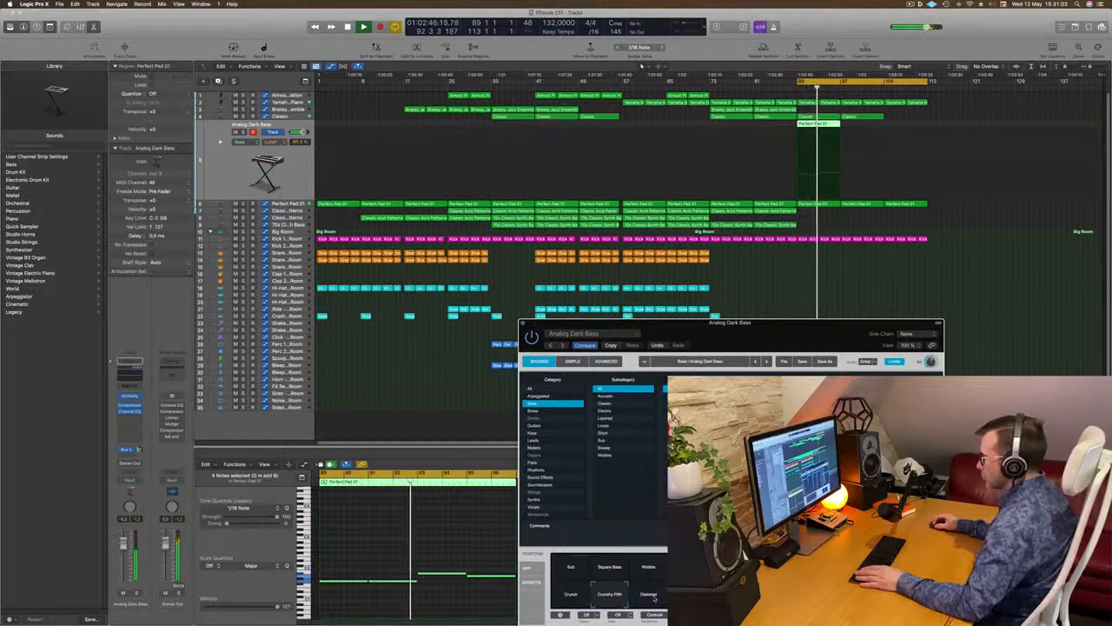
{"action": "left_click", "coordinate": [649, 597]}
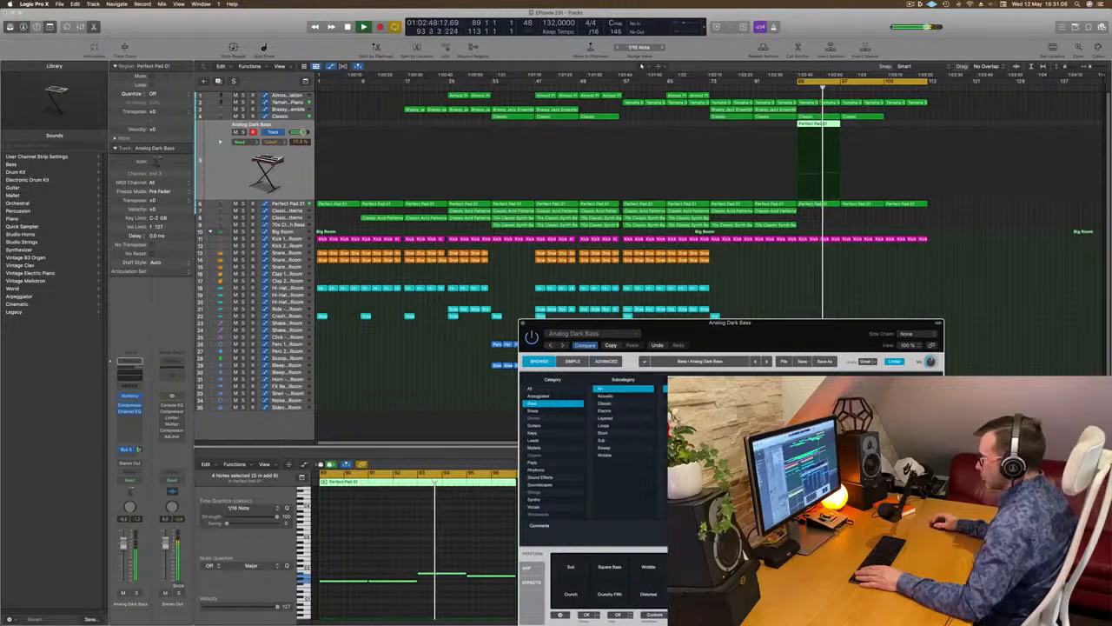
{"action": "left_click", "coordinate": [566, 570]}
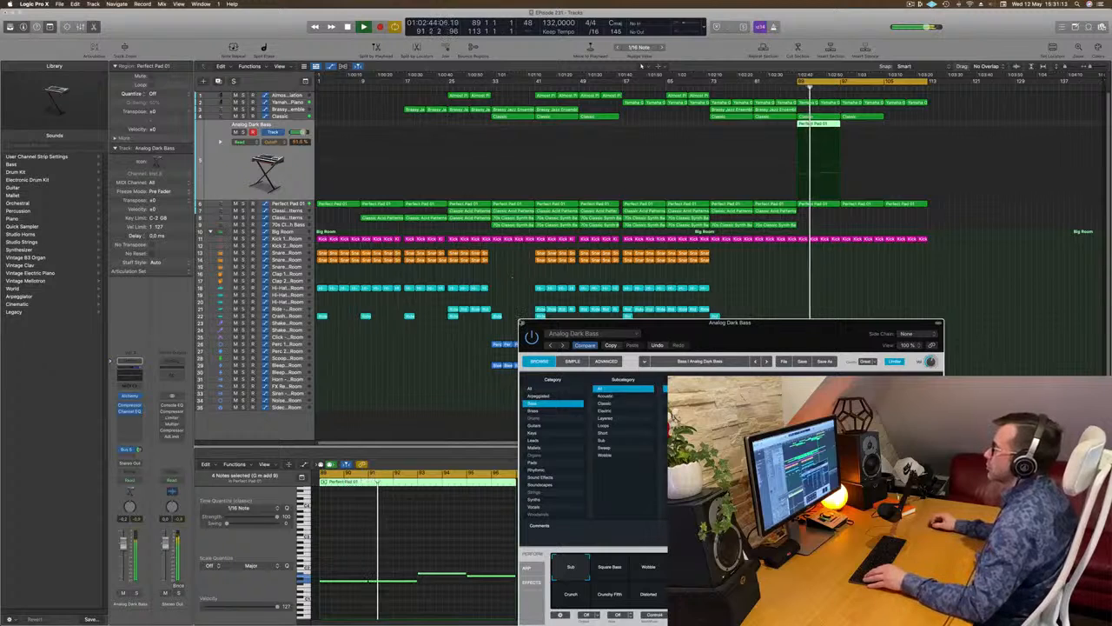
{"action": "left_click", "coordinate": [523, 324]}
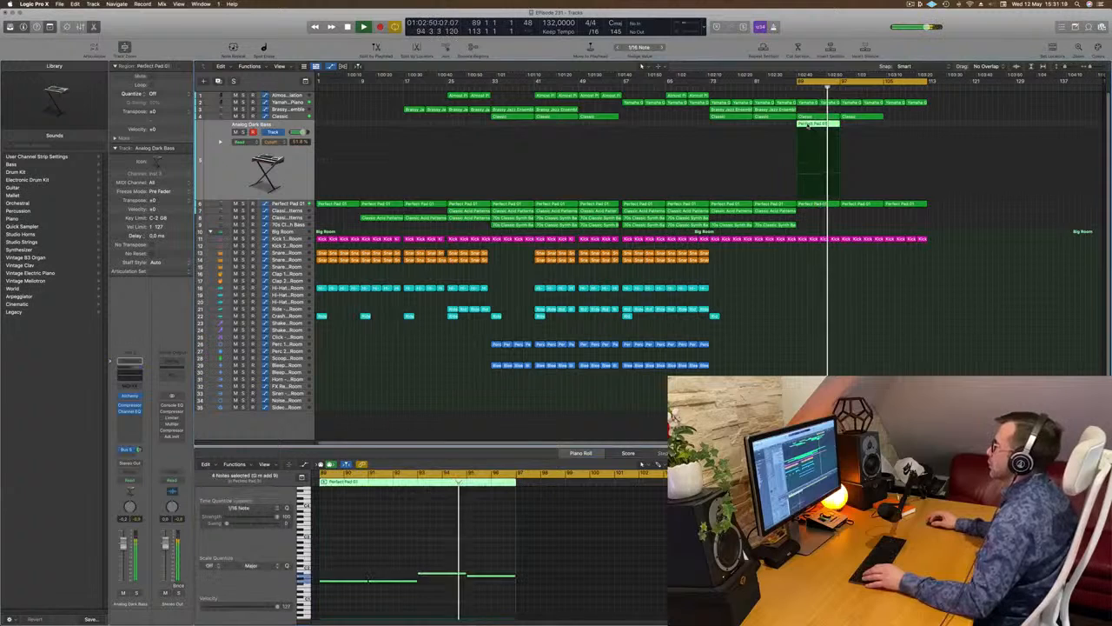
Move the Analog Dark Bass region from bar 89 to bar 97 and copy the Classic region from bar 97 to bar 105
{"action": "left_click_drag", "start_coordinate": [808, 128], "coordinate": [853, 129]}
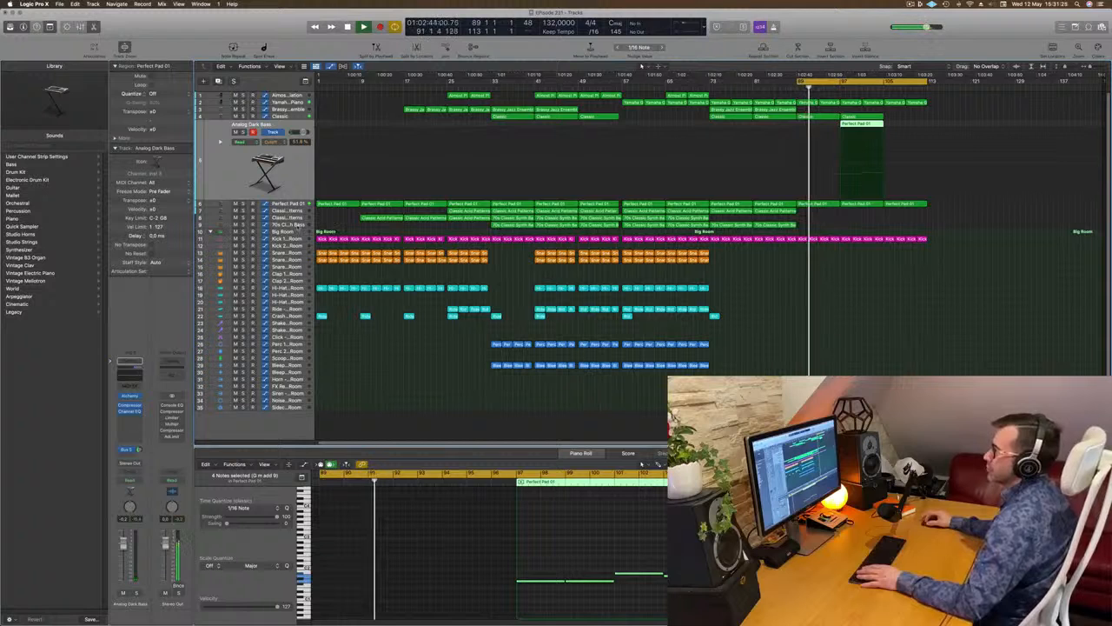
{"action": "left_click", "coordinate": [298, 225]}
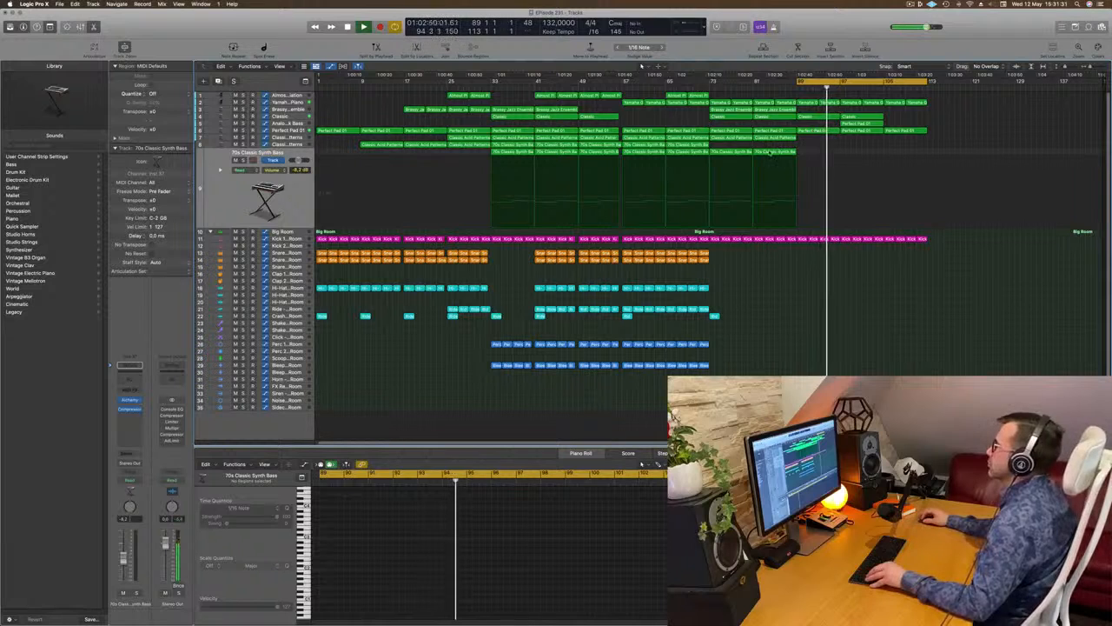
{"action": "left_click", "coordinate": [876, 123]}
{"action": "left_click", "coordinate": [874, 117]}
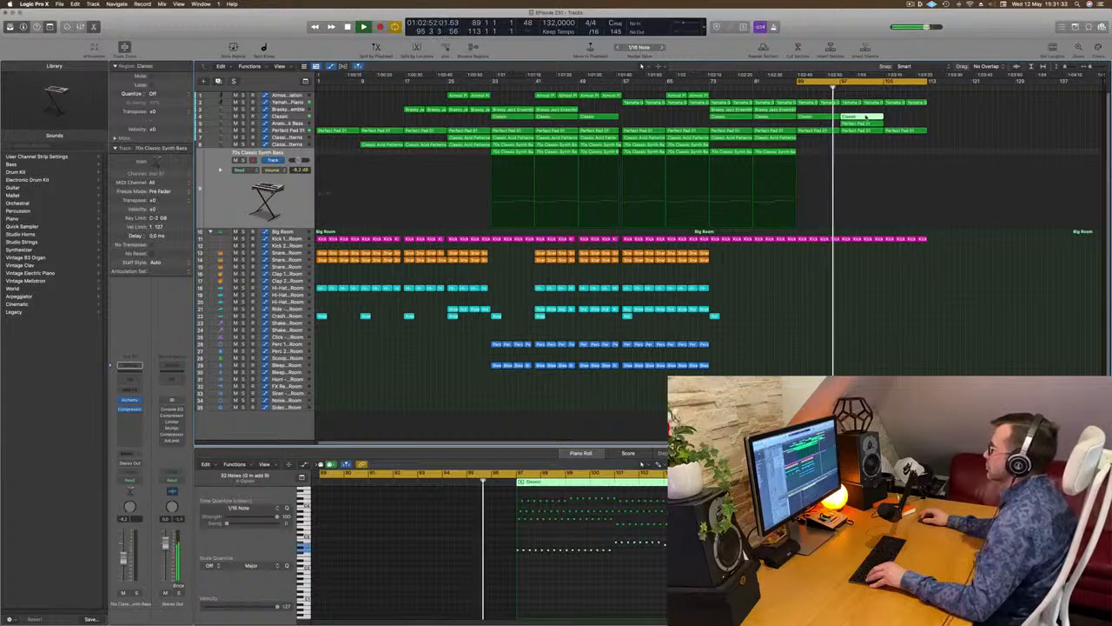
{"action": "left_click_drag", "start_coordinate": [870, 117], "coordinate": [912, 118]}
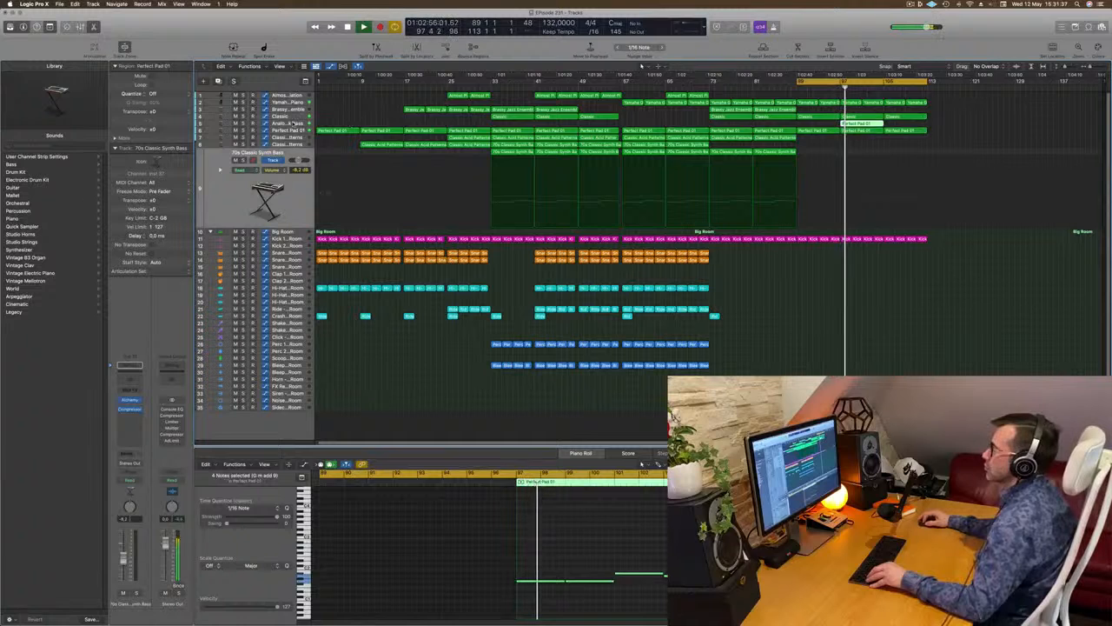
{"action": "left_click", "coordinate": [860, 124]}
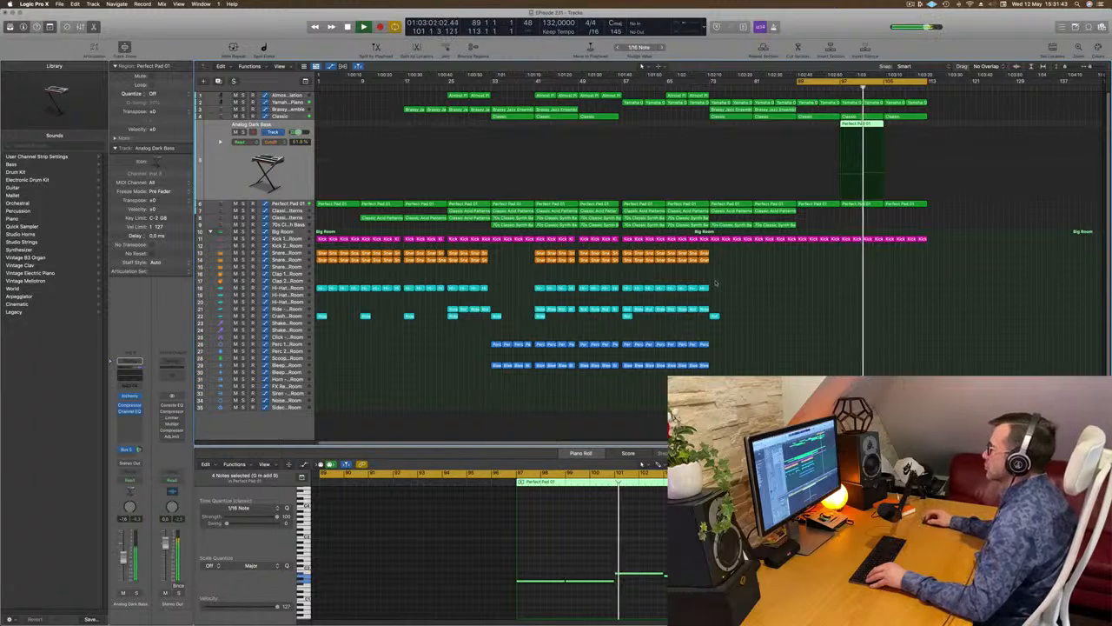
Copy four Snare 1 regions to bars 105–113 and raise their dipping automation to 100%
{"action": "left_click_drag", "start_coordinate": [727, 259], "coordinate": [900, 269]}
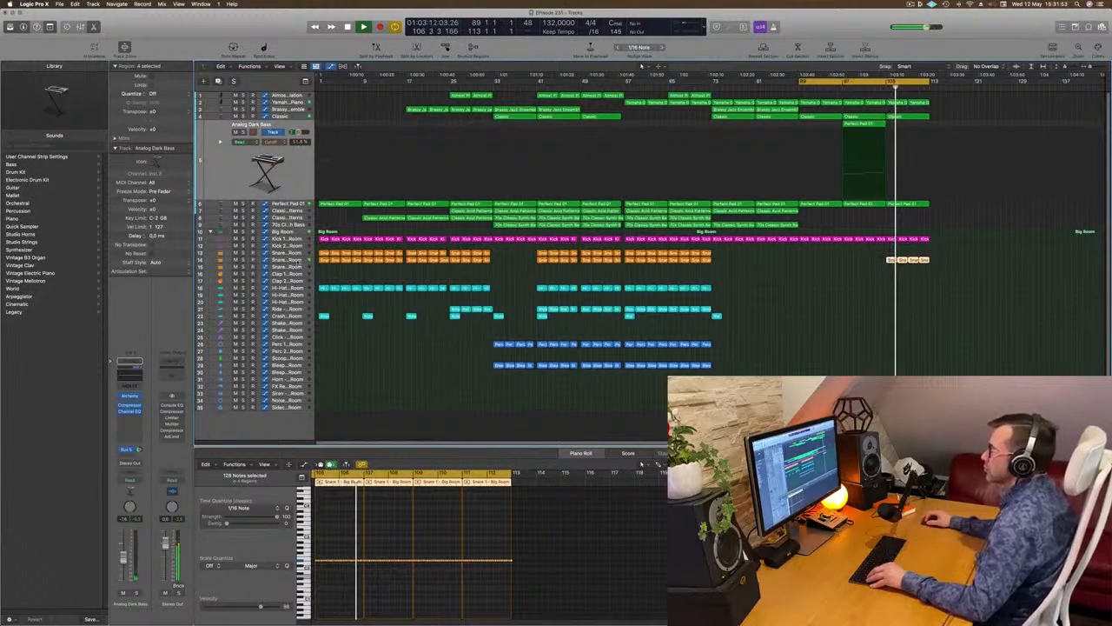
{"action": "left_click", "coordinate": [287, 260]}
{"action": "left_click", "coordinate": [875, 87]}
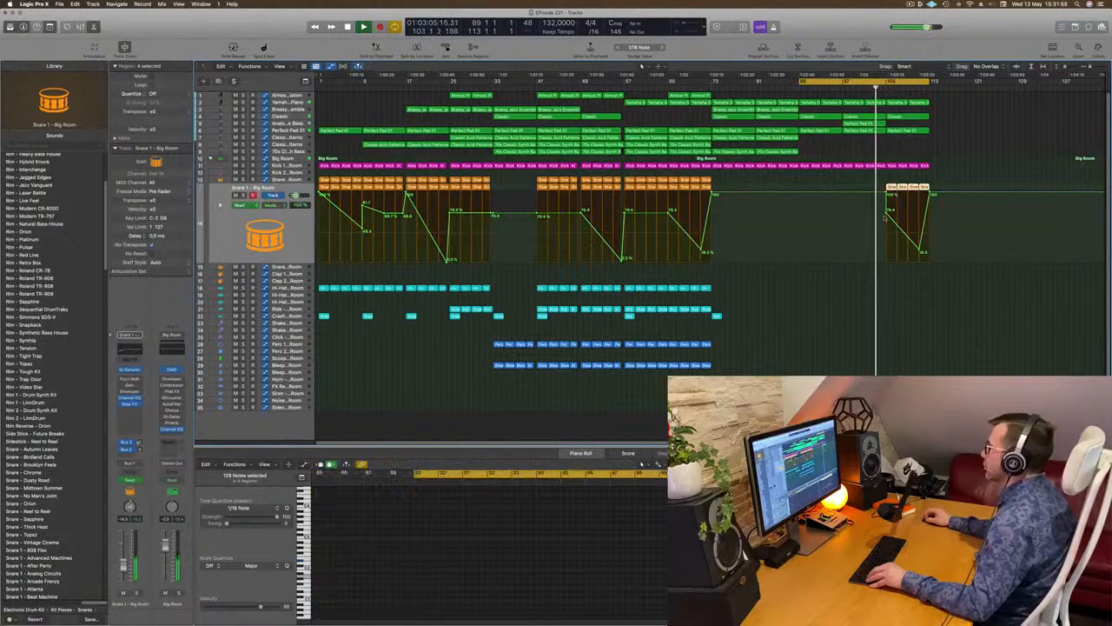
{"action": "left_click_drag", "start_coordinate": [887, 214], "coordinate": [886, 194]}
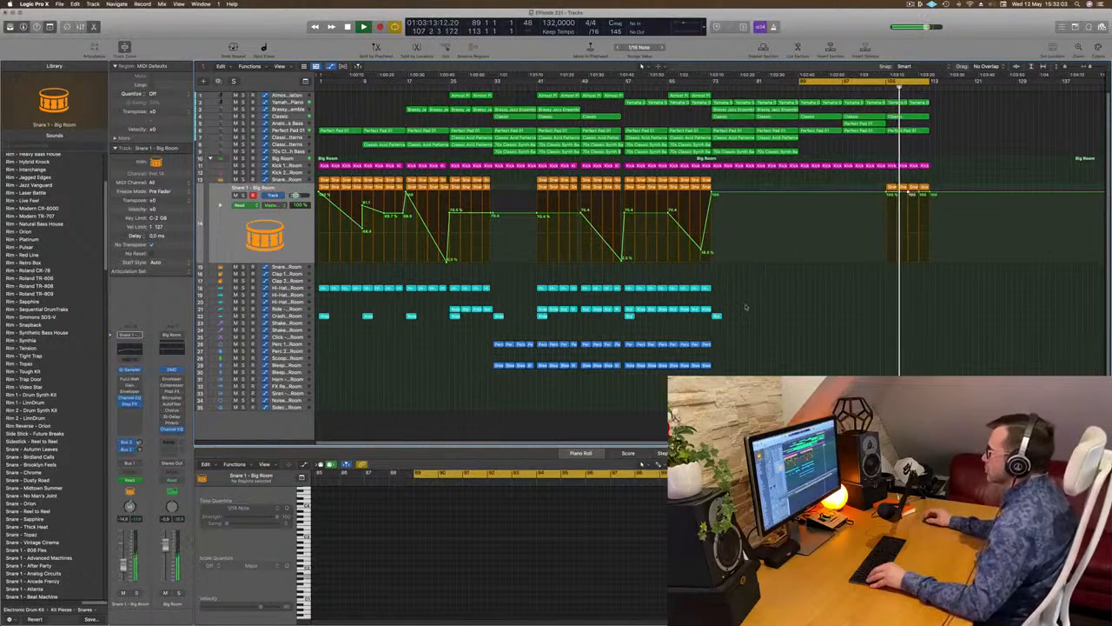
Copy two hi-hat regions to bars 109–113 and the Analog Dark Bass region from bar 97 to bar 105
{"action": "left_click_drag", "start_coordinate": [696, 288], "coordinate": [914, 289]}
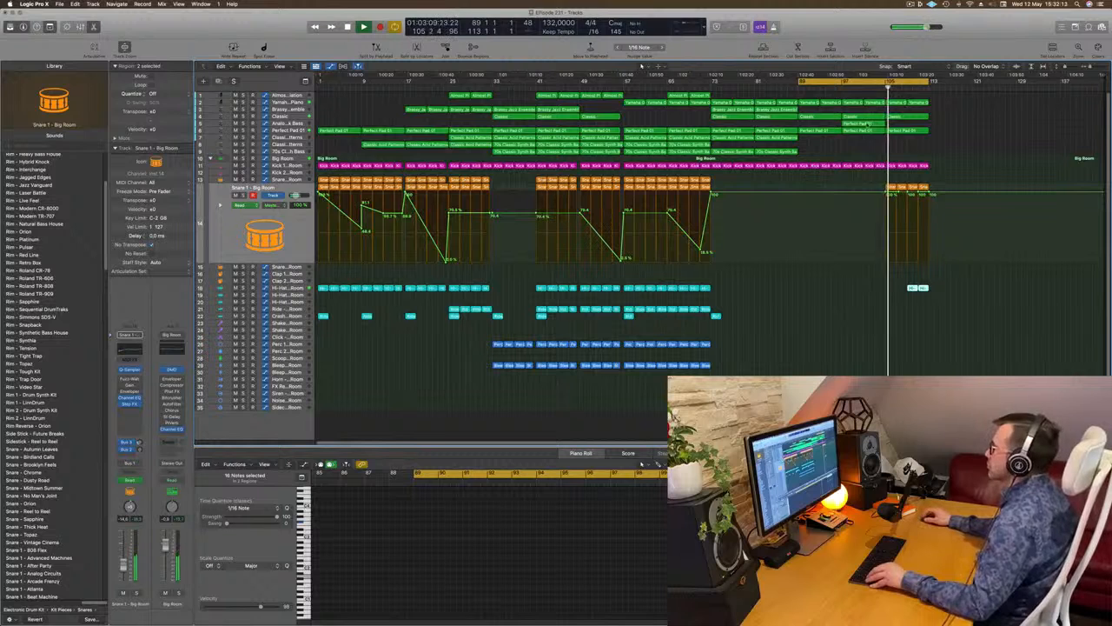
{"action": "left_click_drag", "start_coordinate": [869, 124], "coordinate": [899, 124]}
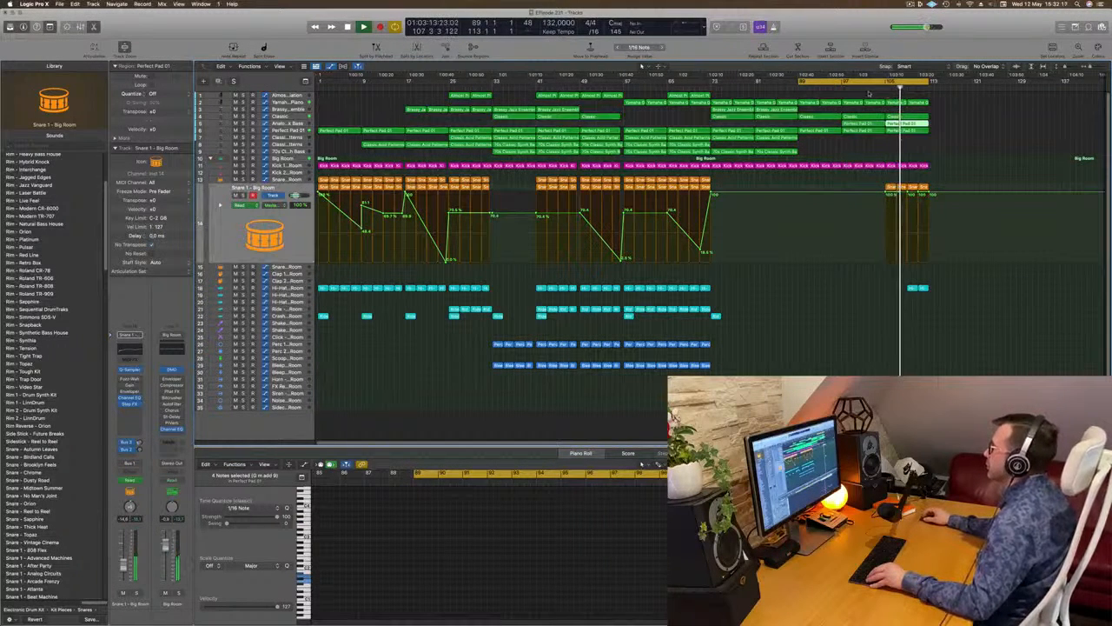
Shorten the cycle range so that it starts at bar 97
{"action": "left_click_drag", "start_coordinate": [797, 83], "coordinate": [841, 83]}
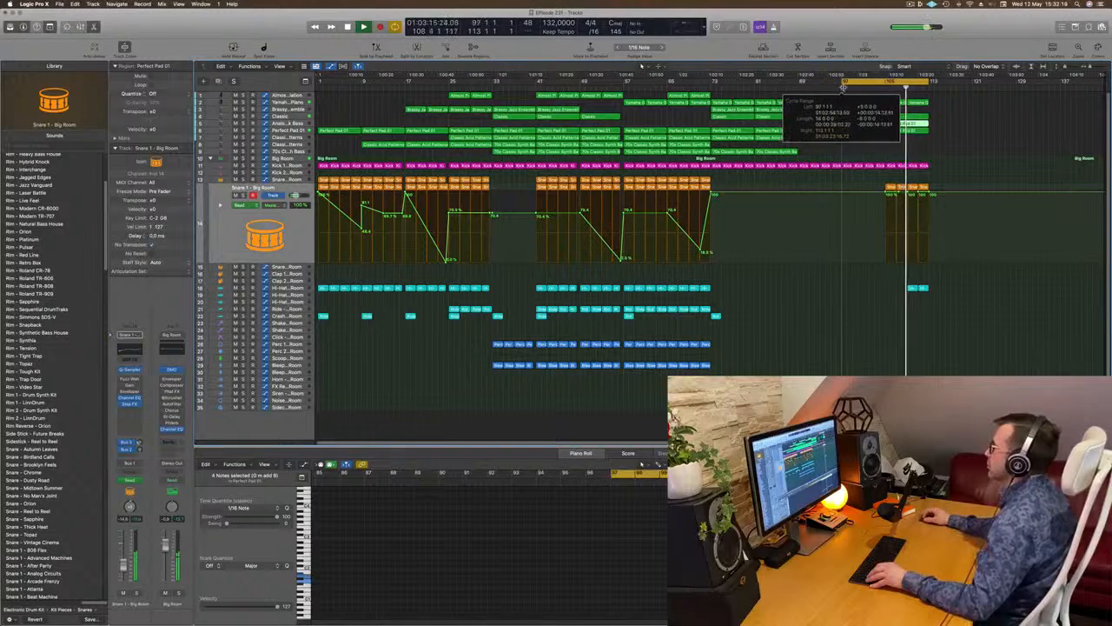
Raise the Classic track's filter automation at bar 113 so it climbs over bars 105–113
{"action": "key", "text": "space"}
{"action": "key", "text": "space"}
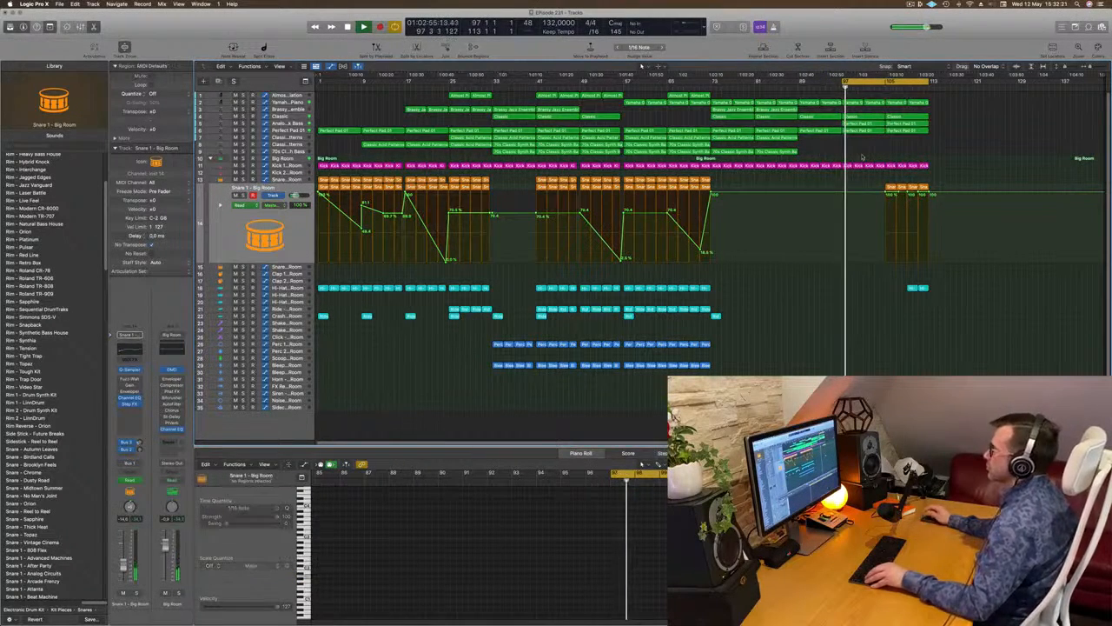
{"action": "left_click", "coordinate": [874, 152]}
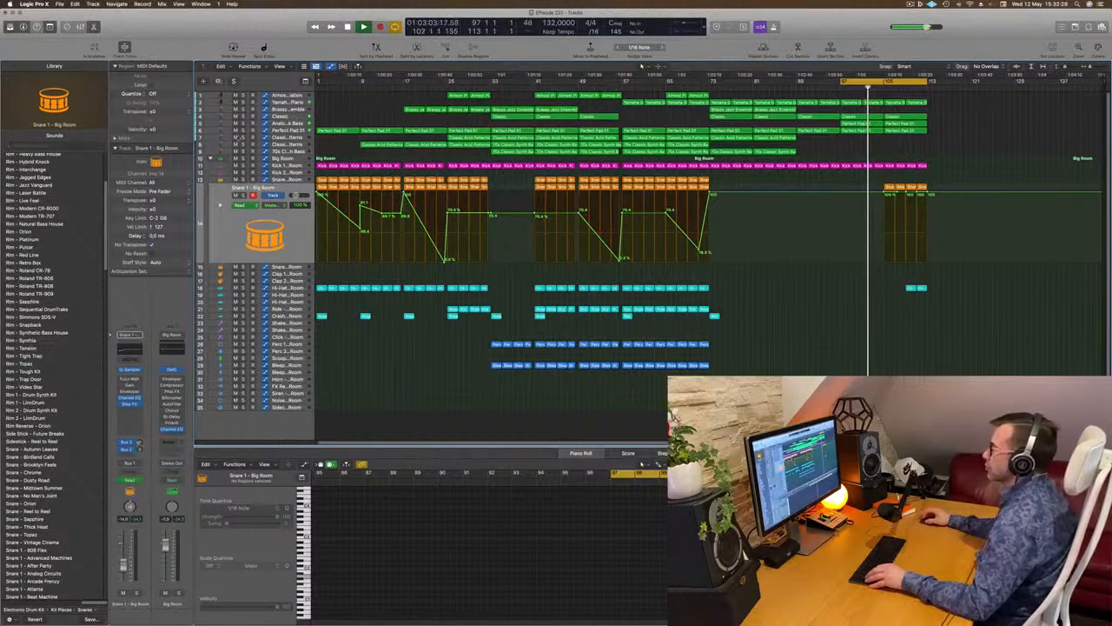
{"action": "left_click", "coordinate": [280, 117]}
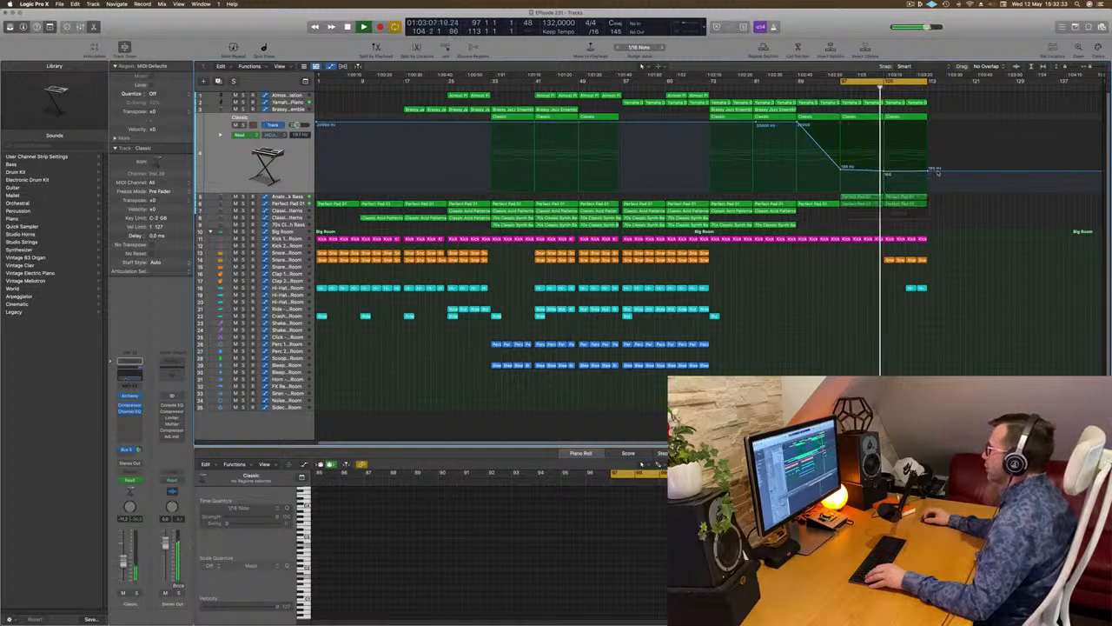
{"action": "left_click_drag", "start_coordinate": [928, 174], "coordinate": [930, 132]}
Set the cycle range to bars 105–113 and repeat that section four times
{"action": "left_click", "coordinate": [888, 82]}
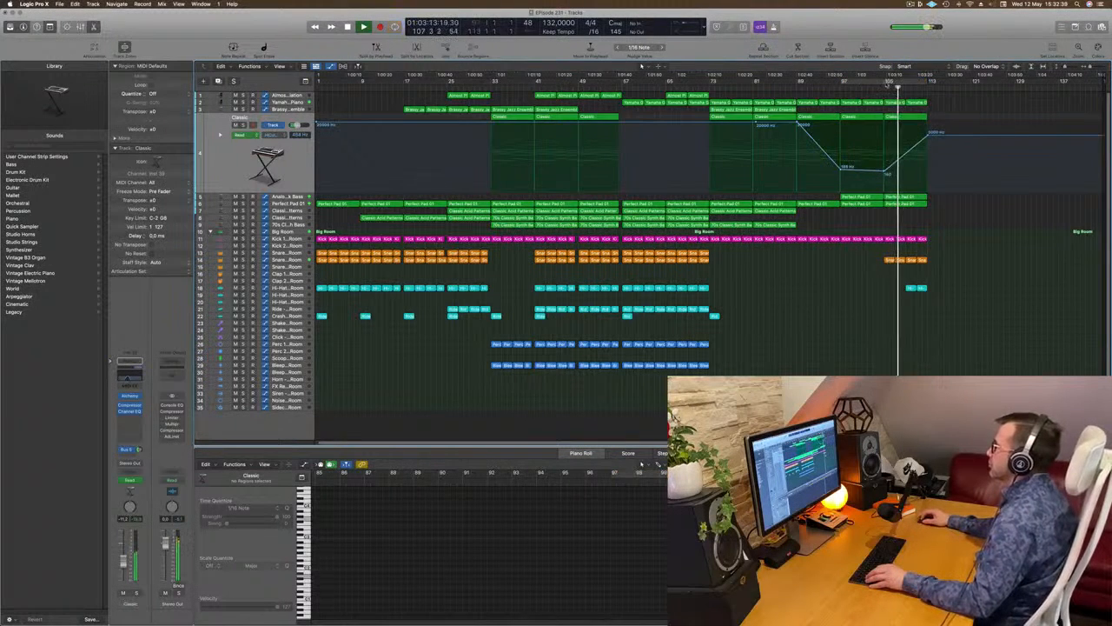
{"action": "left_click_drag", "start_coordinate": [886, 83], "coordinate": [926, 85]}
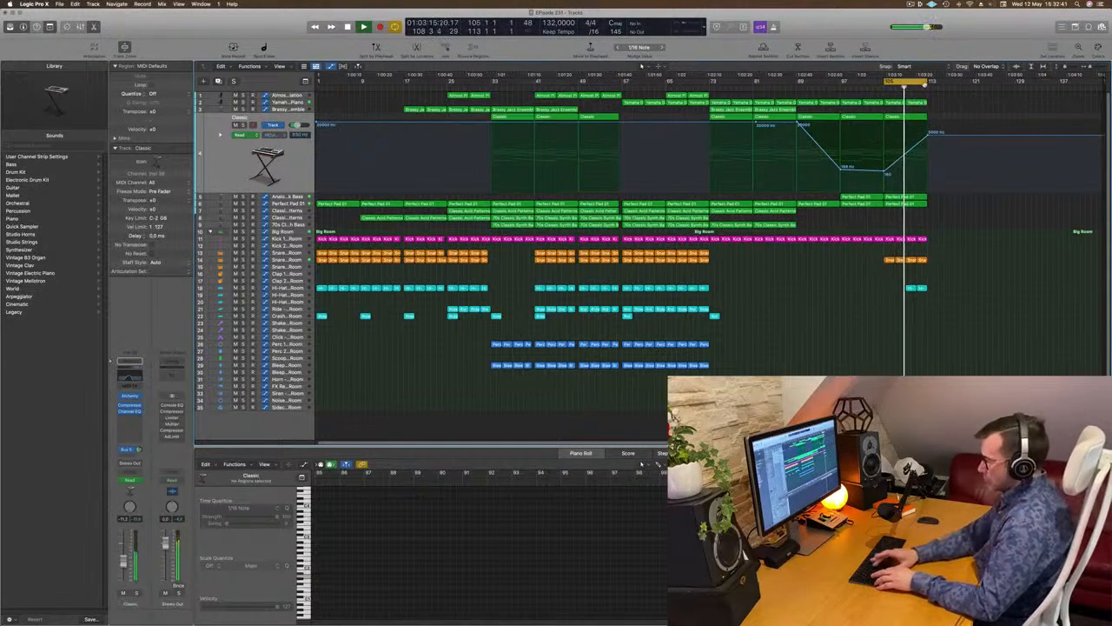
{"action": "key", "text": "ctrl+super+r"}
{"action": "key", "text": "ctrl+super+r"}
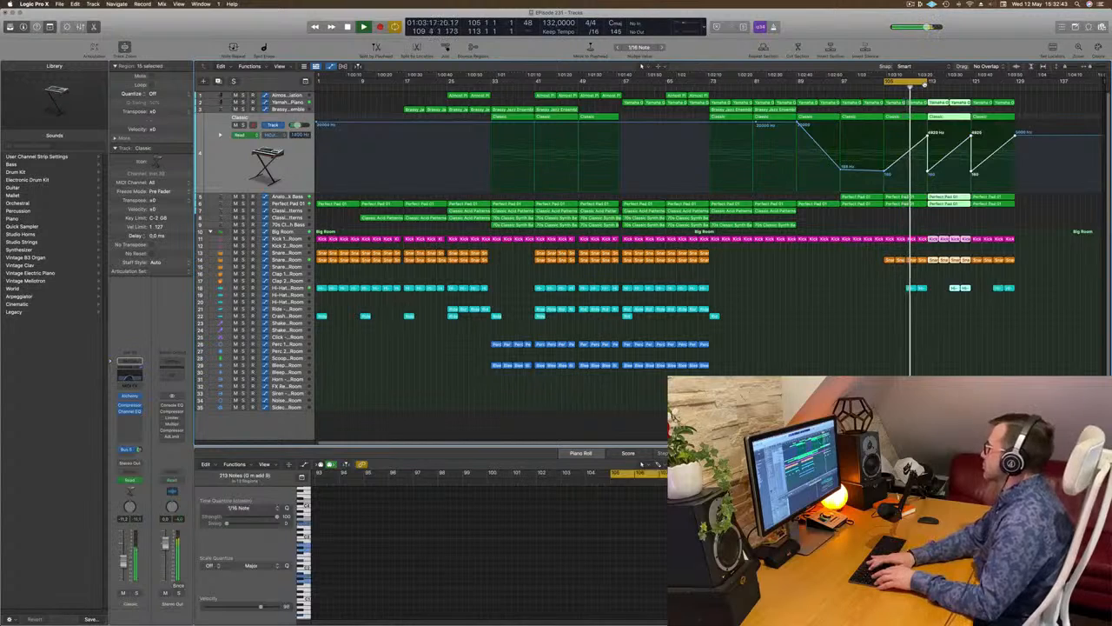
{"action": "key", "text": "ctrl+super+r"}
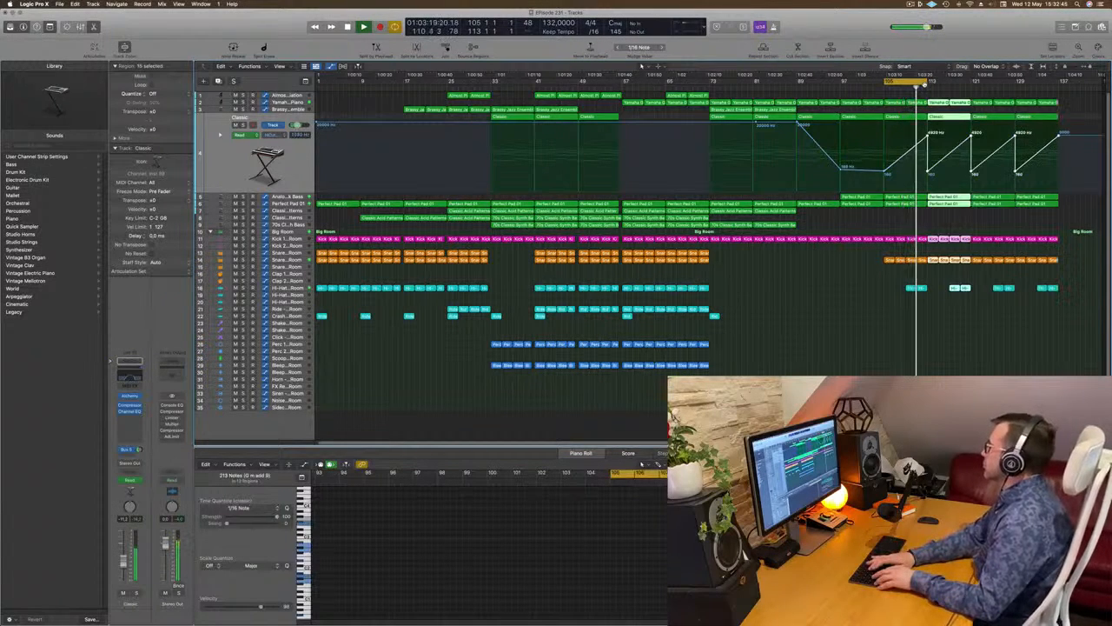
{"action": "key", "text": "ctrl+super+r"}
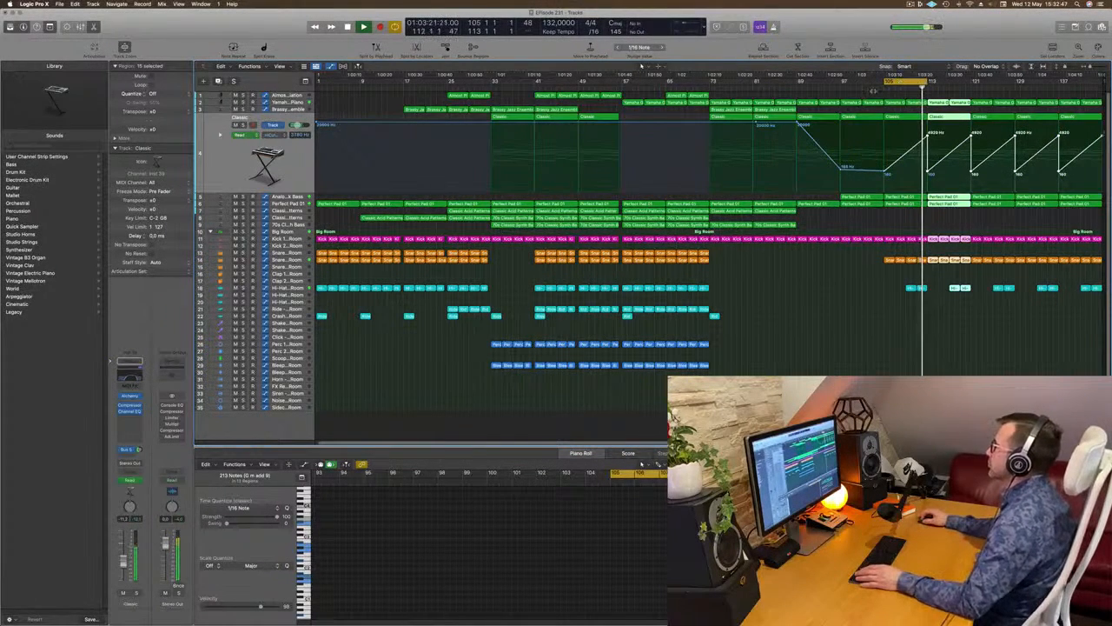
Draw the Snare 1 automation falling from 100% at bar 105 to a low point at bar 113
{"action": "left_click", "coordinate": [896, 209]}
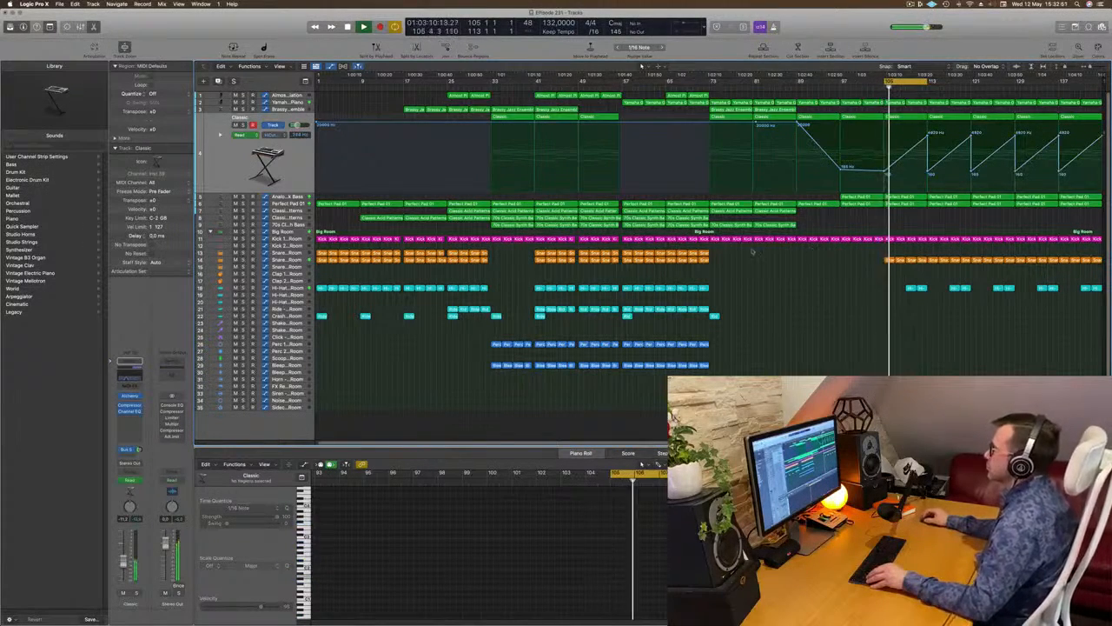
{"action": "left_click", "coordinate": [288, 261]}
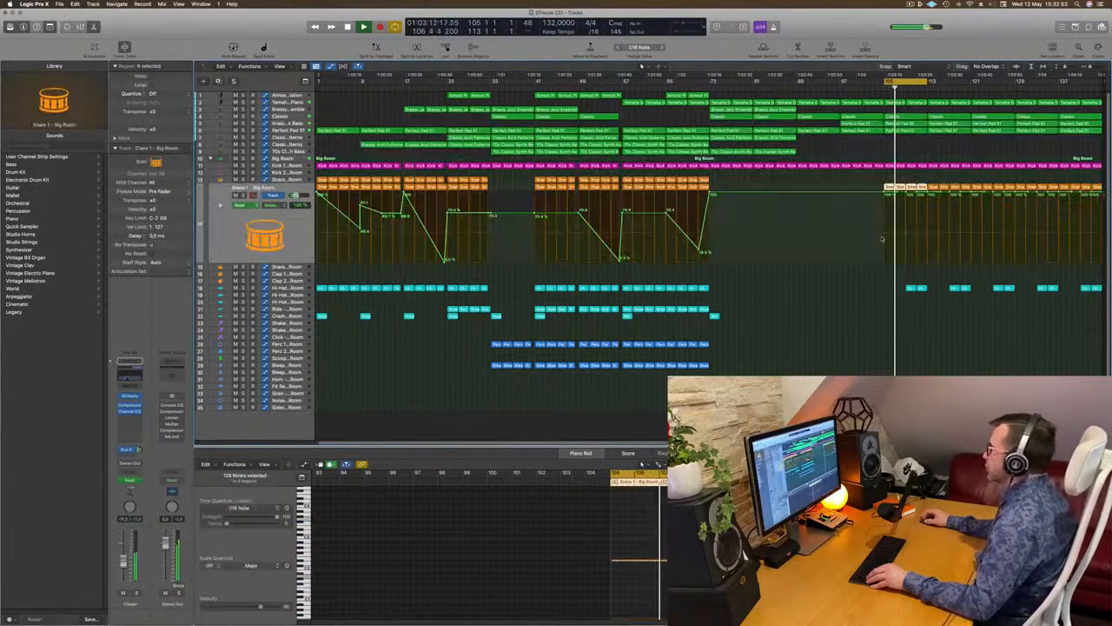
{"action": "left_click", "coordinate": [896, 192]}
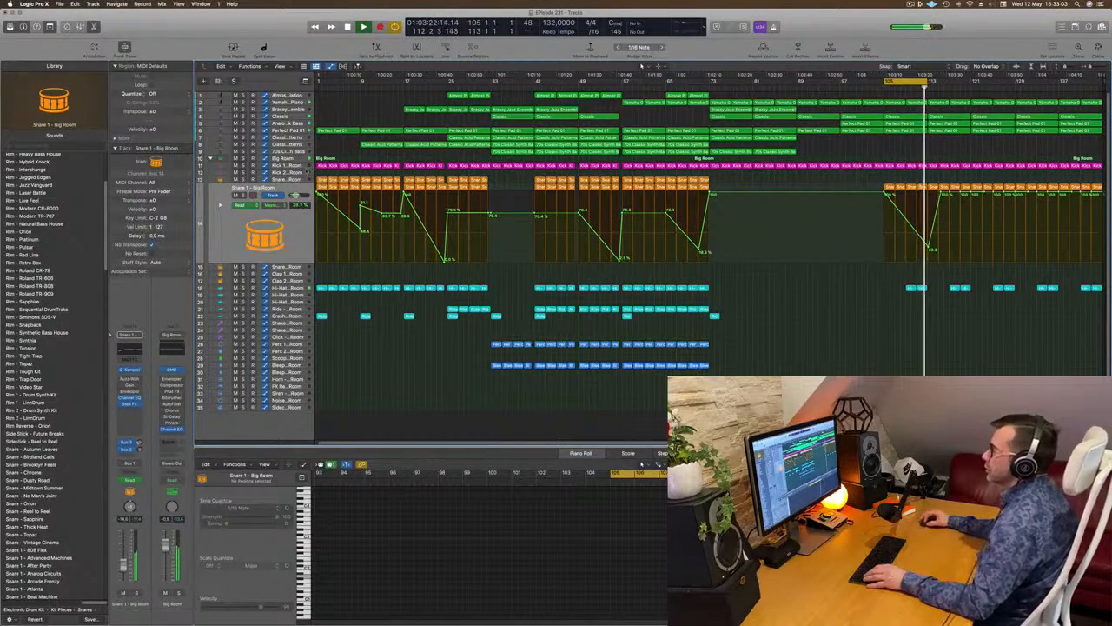
Bring the Kick 1 volume automation back up at bar 113 to about -2.8 dB
{"action": "left_click", "coordinate": [299, 166]}
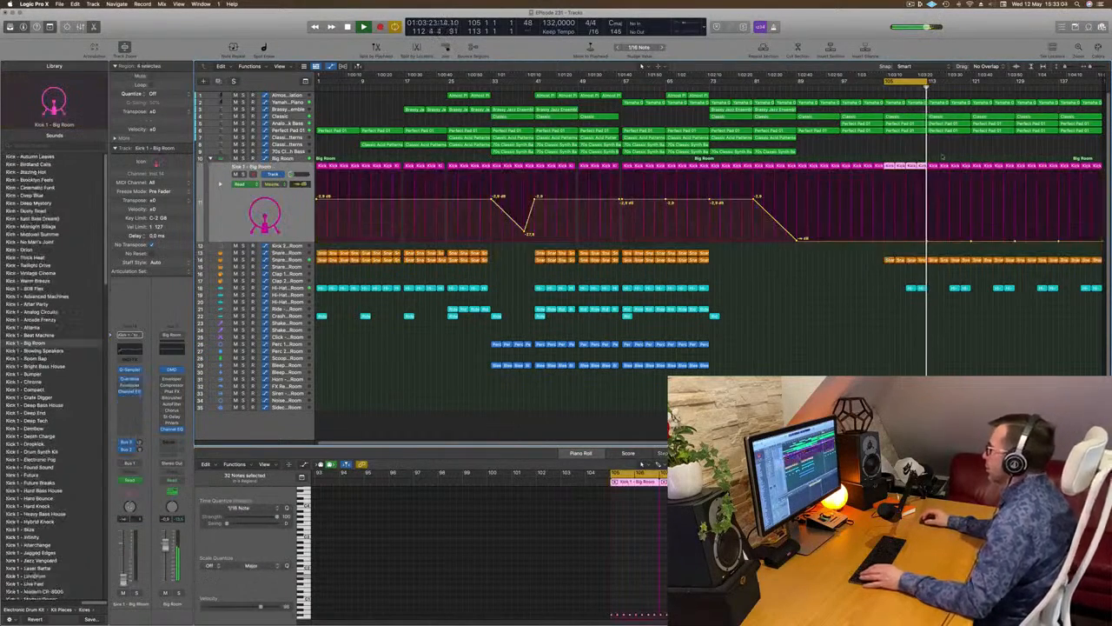
{"action": "left_click", "coordinate": [929, 243]}
{"action": "left_click", "coordinate": [930, 240]}
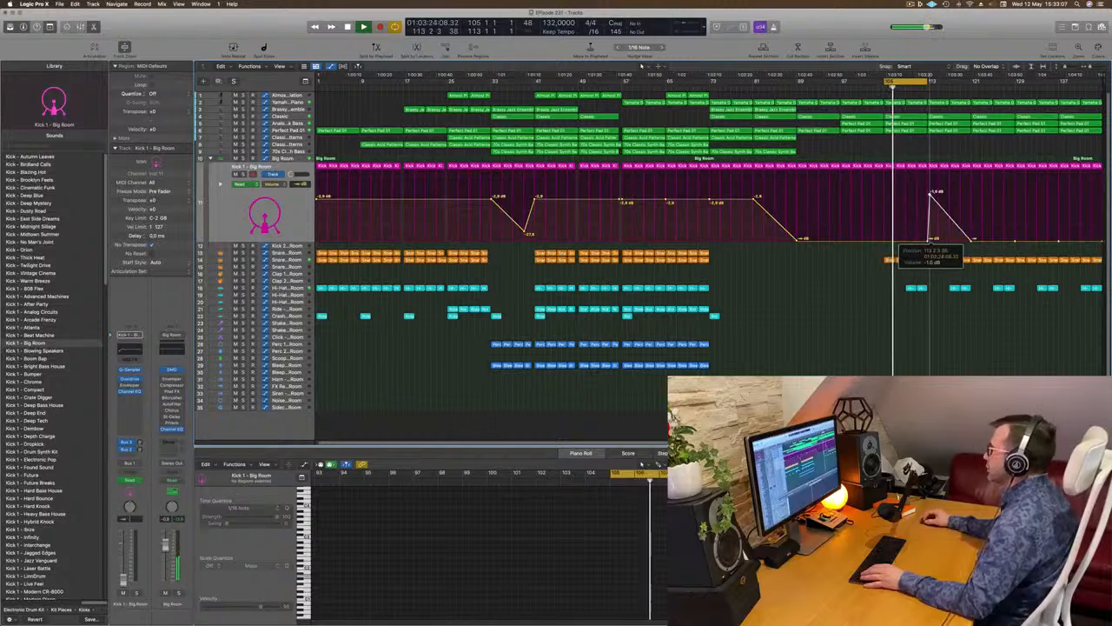
{"action": "left_click_drag", "start_coordinate": [930, 194], "coordinate": [930, 207]}
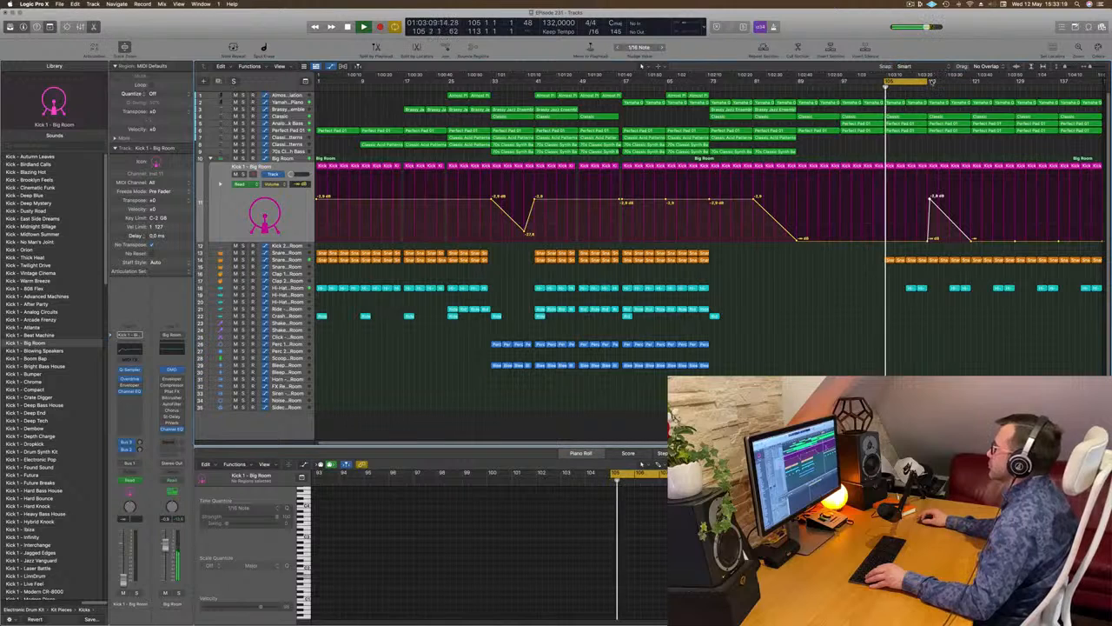
Extend the cycle range to bar 121 and raise the Kick 1 volume automation there to about -2.7 dB
{"action": "left_click_drag", "start_coordinate": [926, 81], "coordinate": [978, 81]}
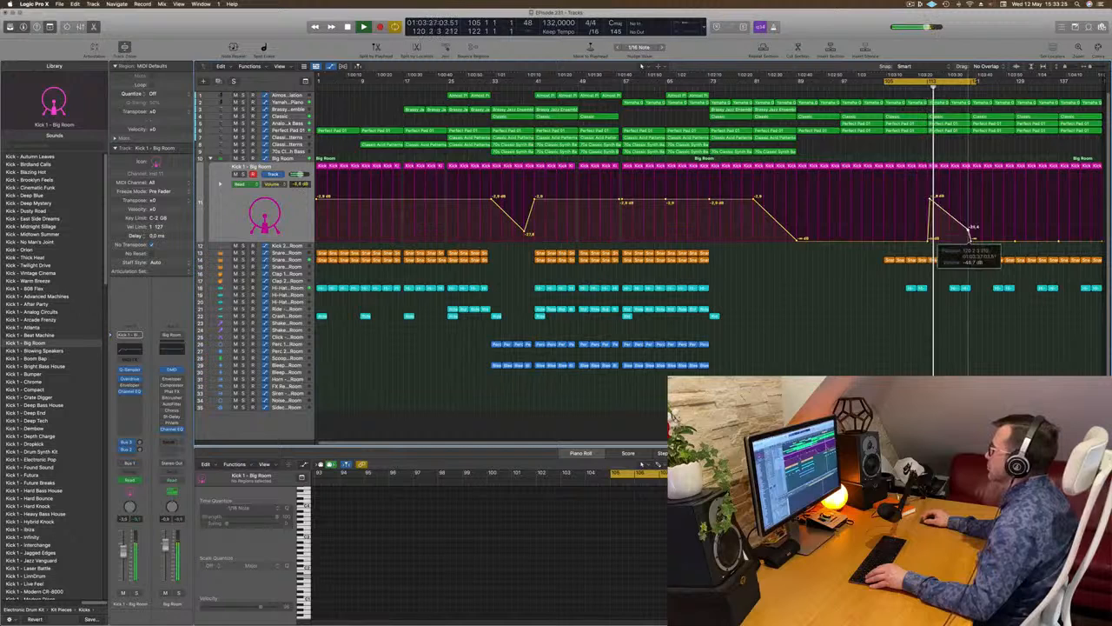
{"action": "left_click_drag", "start_coordinate": [972, 230], "coordinate": [974, 202]}
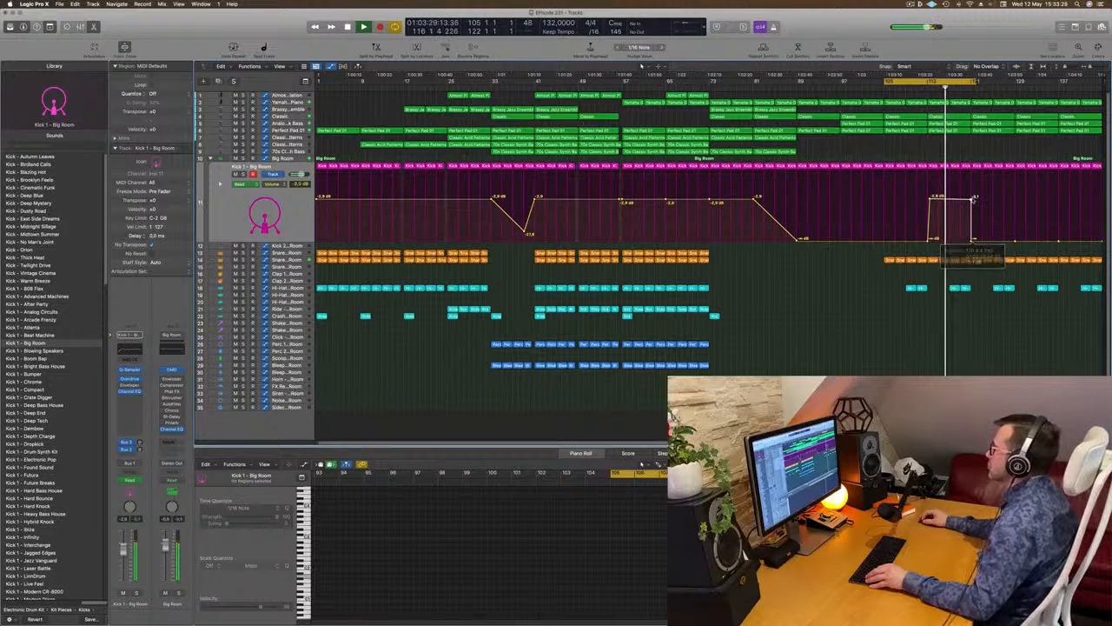
{"action": "left_click_drag", "start_coordinate": [972, 200], "coordinate": [972, 199]}
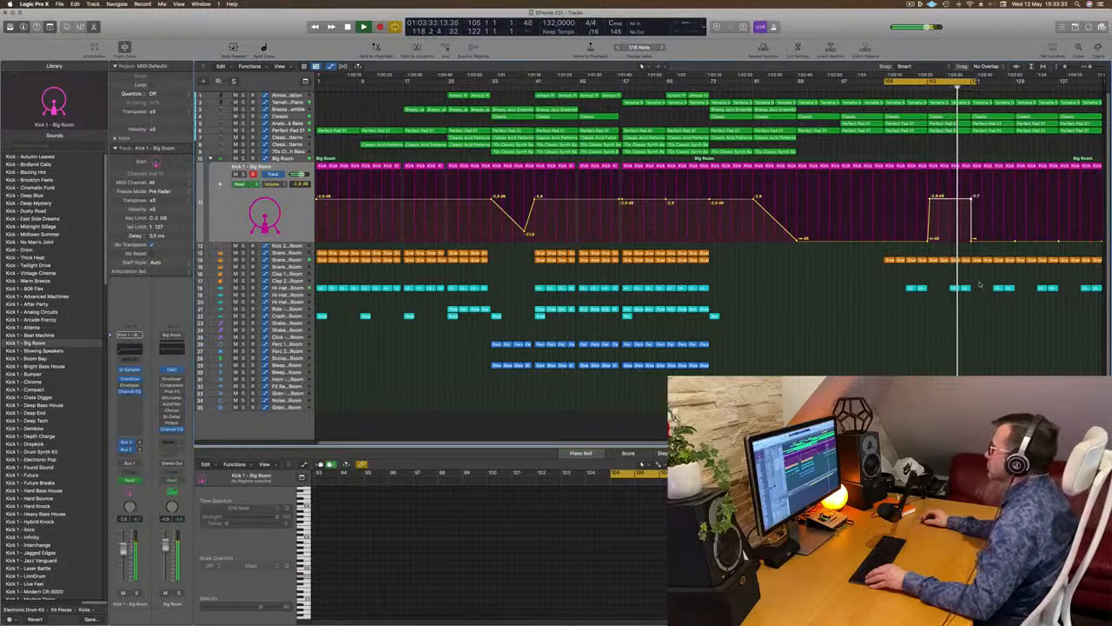
{"action": "left_click_drag", "start_coordinate": [974, 287], "coordinate": [952, 290]}
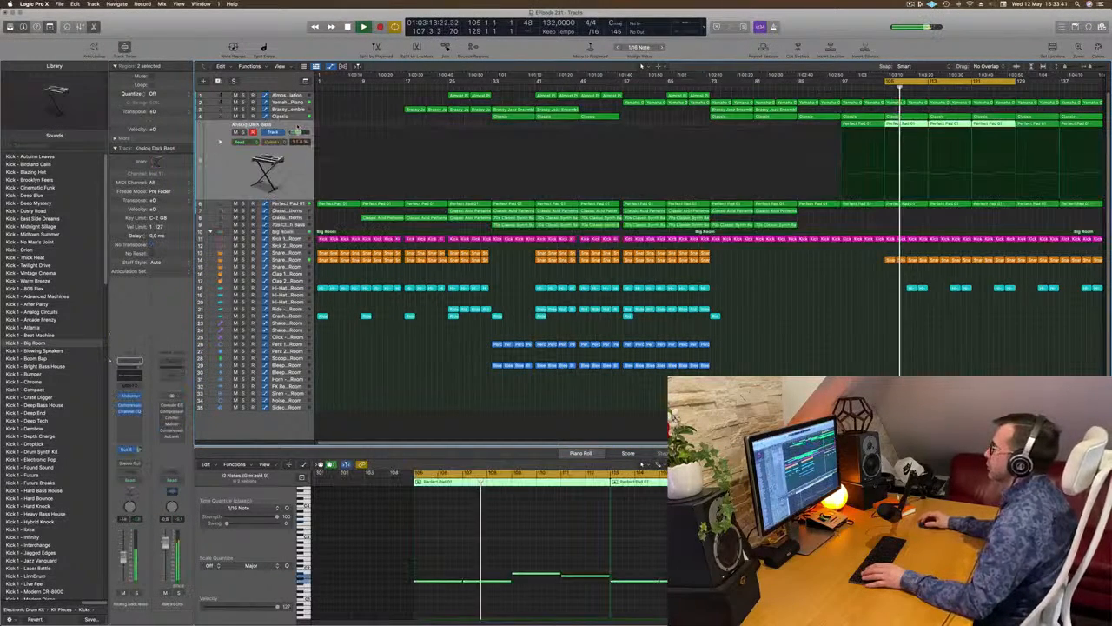
Raise the Perfect Pad 01 cutoff automation at bar 113 to form a peak
{"action": "left_click", "coordinate": [298, 123]}
{"action": "key", "text": "Down"}
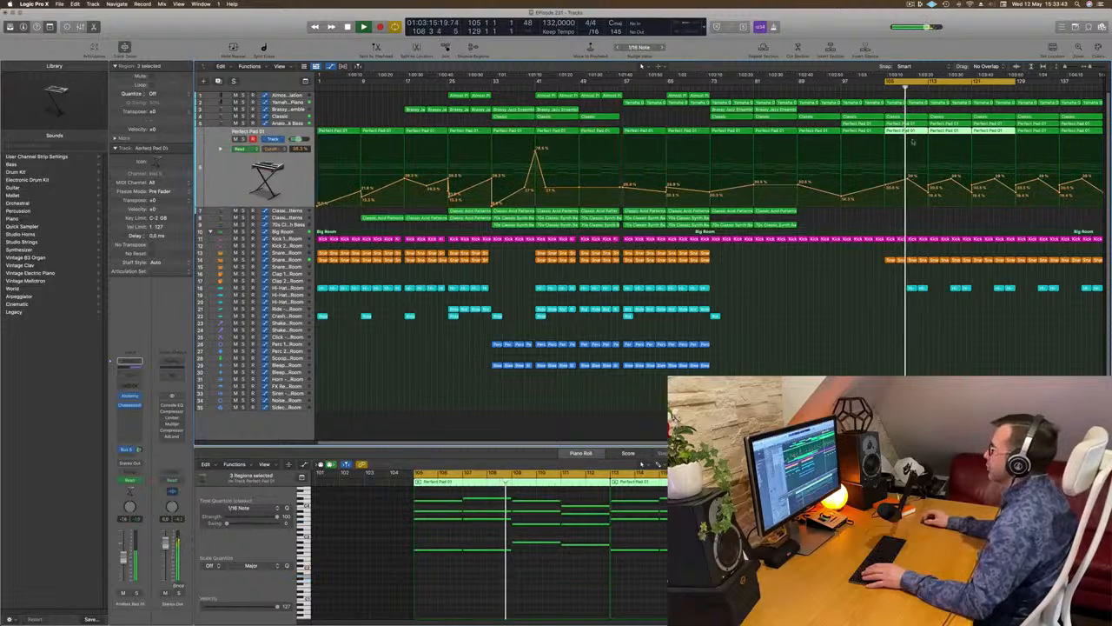
{"action": "left_click", "coordinate": [926, 193]}
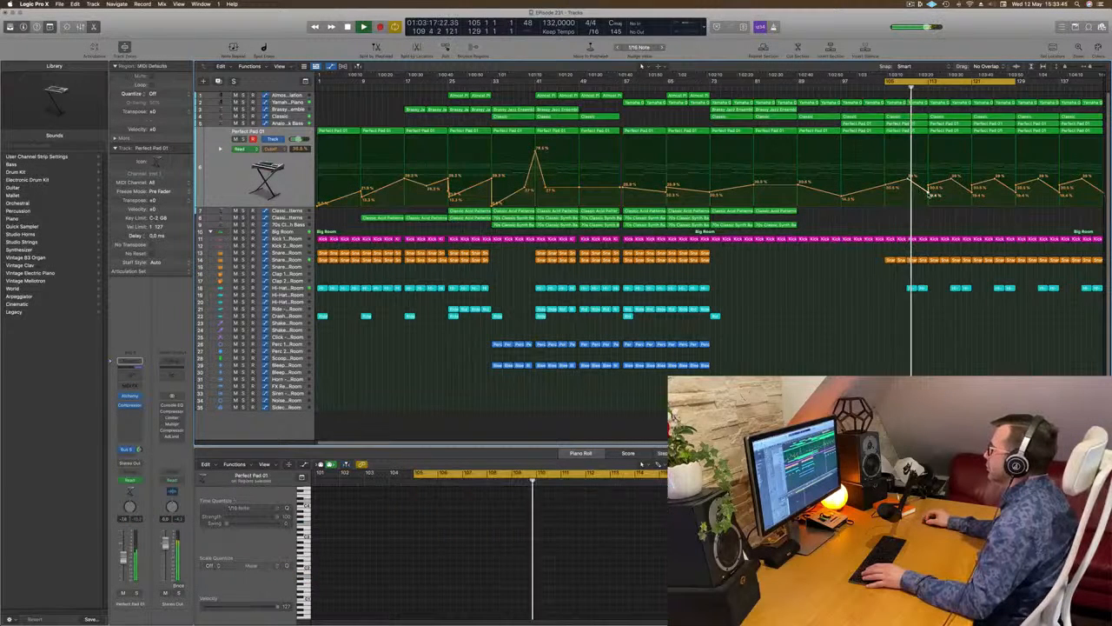
{"action": "left_click_drag", "start_coordinate": [927, 193], "coordinate": [928, 160]}
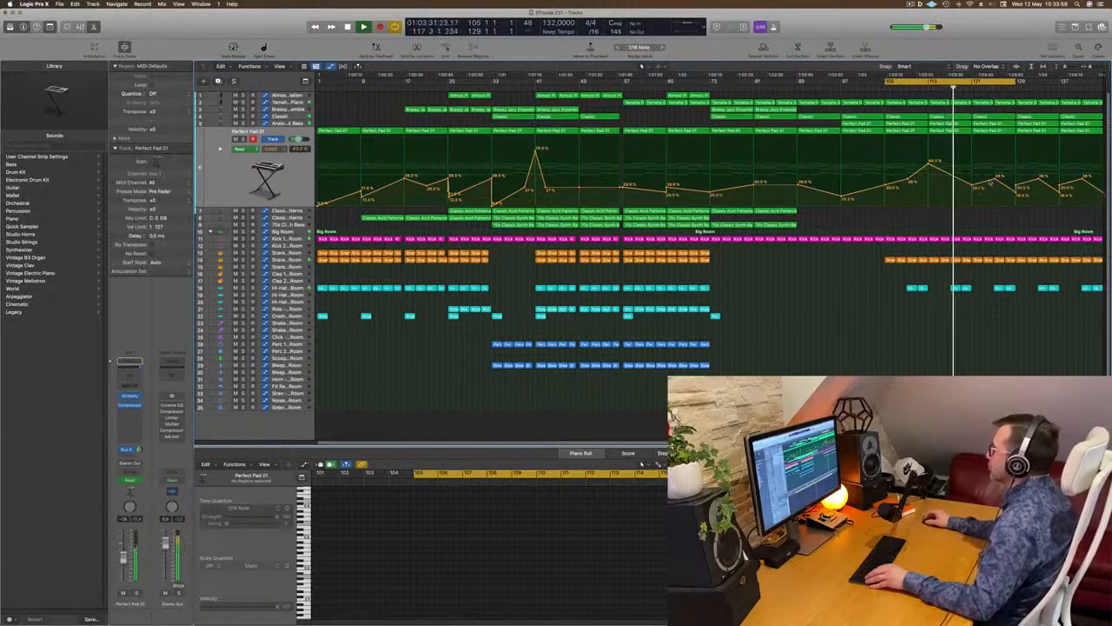
{"action": "key", "text": "super+Right"}
{"action": "key", "text": "super+Right"}
{"action": "key", "text": "super+Right"}
{"action": "key", "text": "super+Right"}
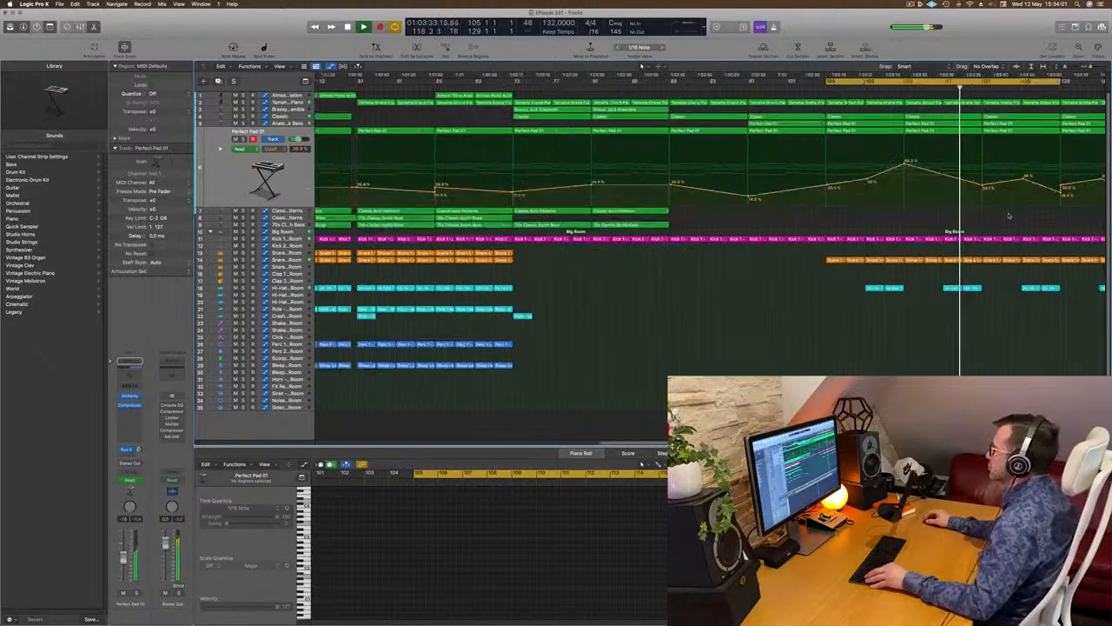
{"action": "key", "text": "super+Left"}
{"action": "key", "text": "super+Left"}
{"action": "key", "text": "super+Left"}
{"action": "key", "text": "super+Left"}
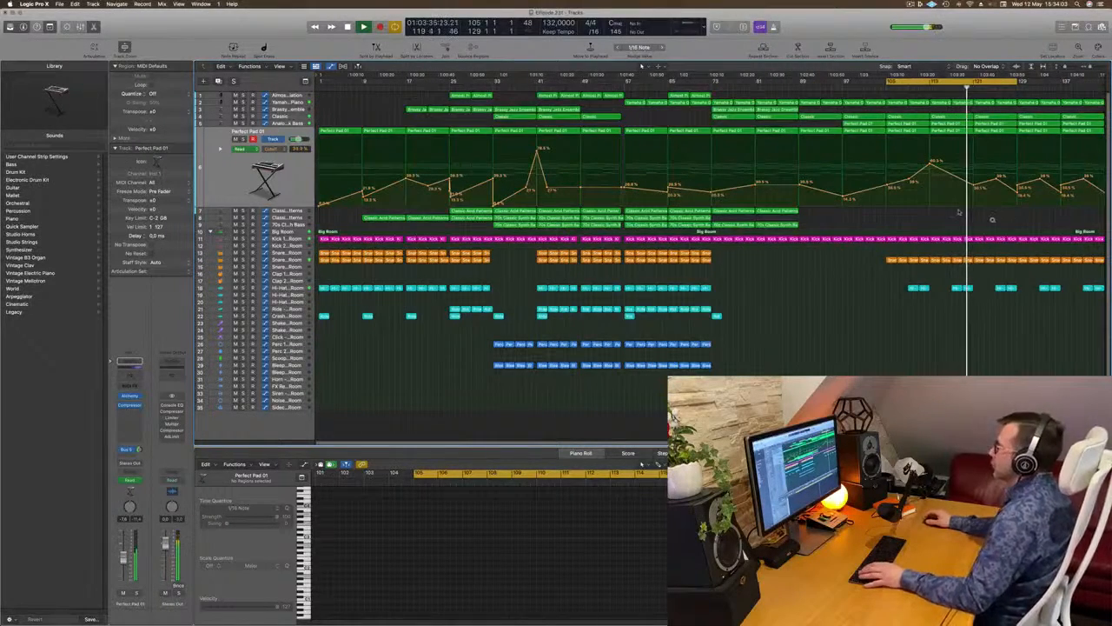
Copy the two 70s Classic Synth Bass regions with their automation from bar 65 to bar 121
{"action": "key", "text": "space"}
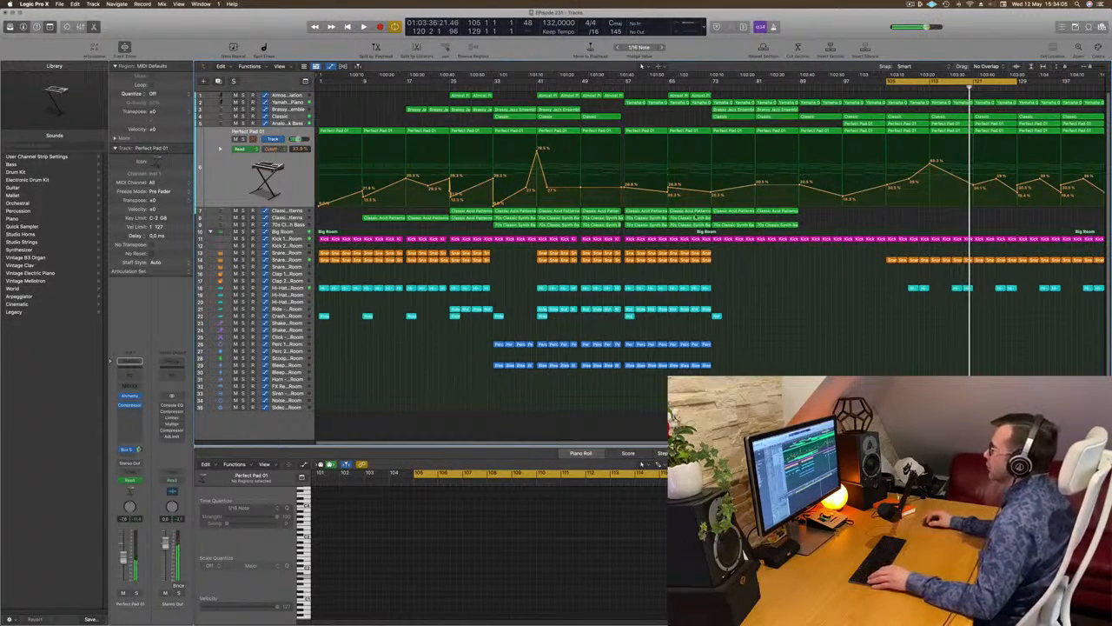
{"action": "left_click", "coordinate": [689, 224]}
{"action": "left_click", "coordinate": [691, 218], "text": "shift"}
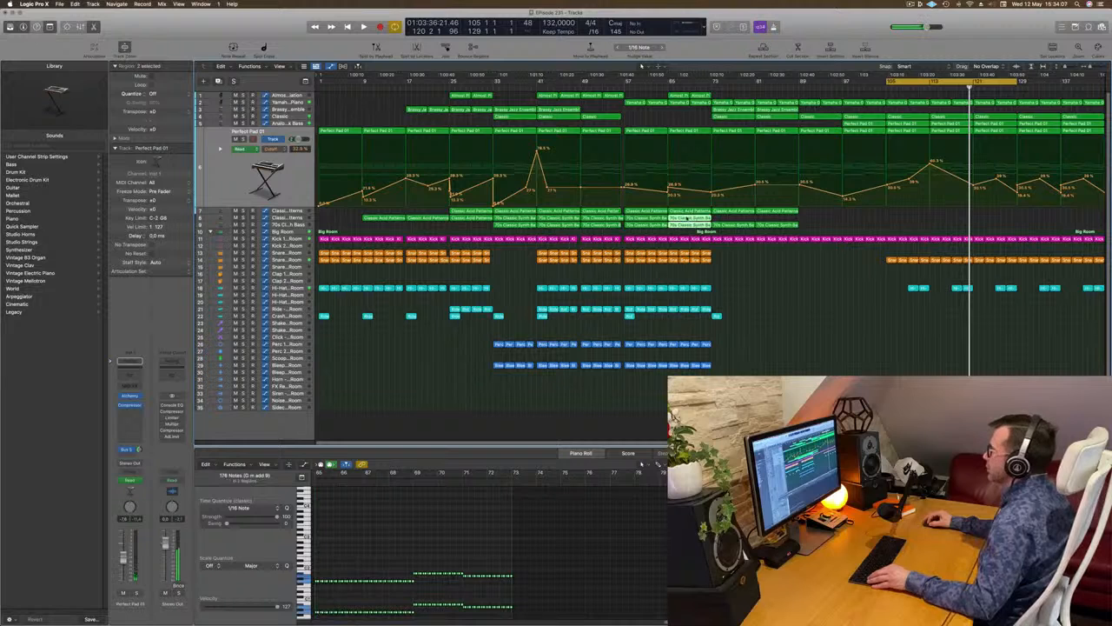
{"action": "left_click_drag", "start_coordinate": [689, 219], "coordinate": [993, 220]}
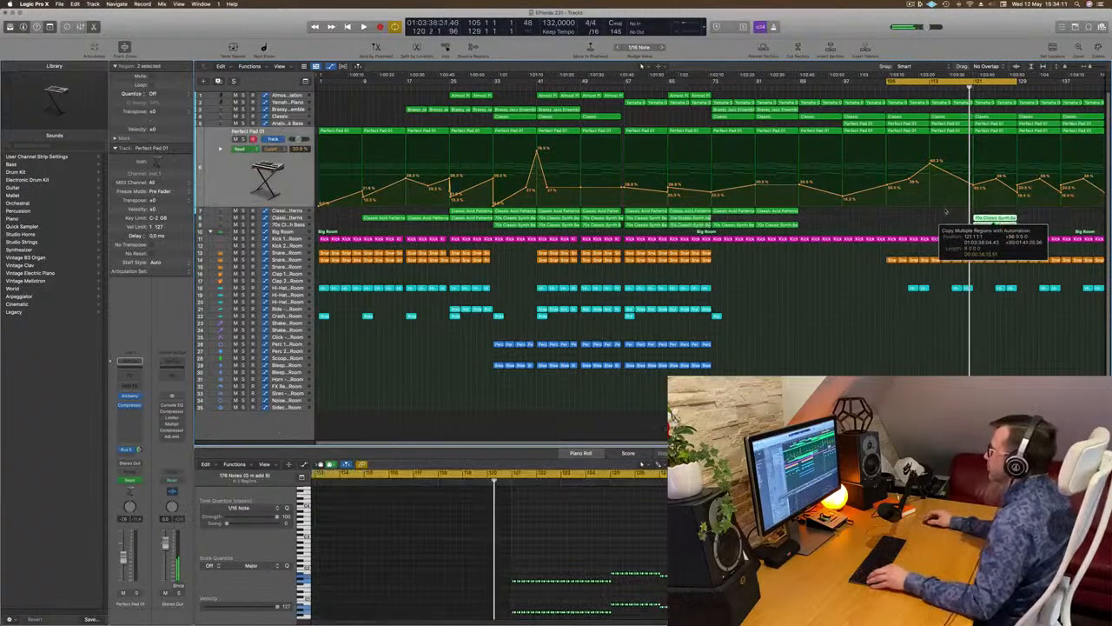
Play from bar 121 and copy the Classic Acid Patterns region from bar 81 to bar 121
{"action": "key", "text": "space"}
{"action": "left_click", "coordinate": [967, 89]}
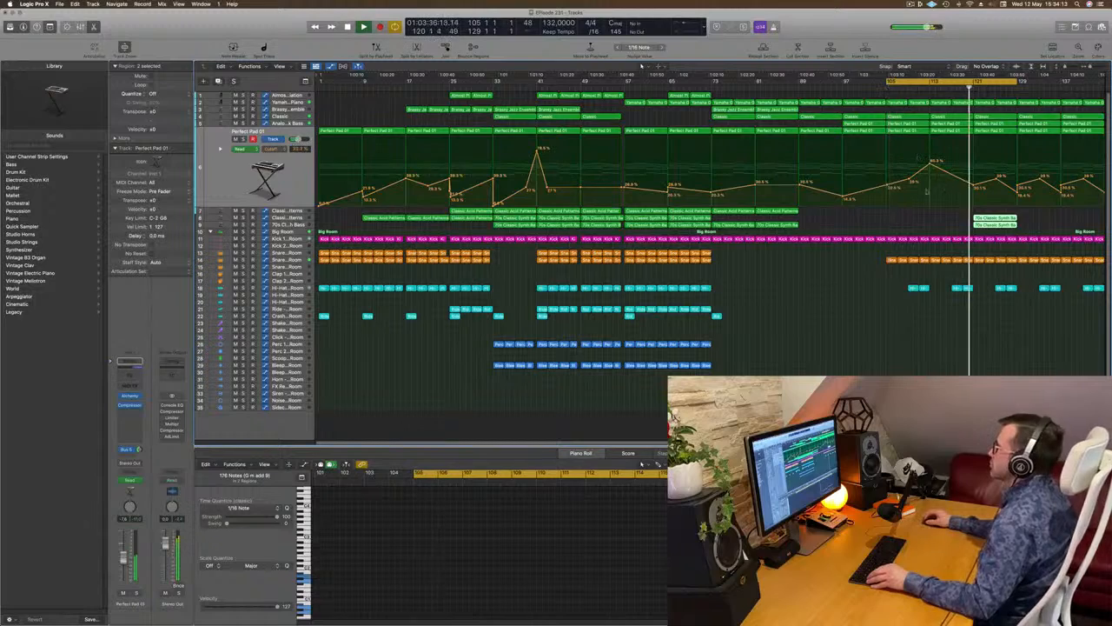
{"action": "scroll", "coordinate": [935, 201], "scroll_direction": "up", "scroll_amount": 6}
{"action": "scroll", "coordinate": [917, 208], "scroll_direction": "down", "scroll_amount": 2}
{"action": "scroll", "coordinate": [912, 210], "scroll_direction": "down", "scroll_amount": 5}
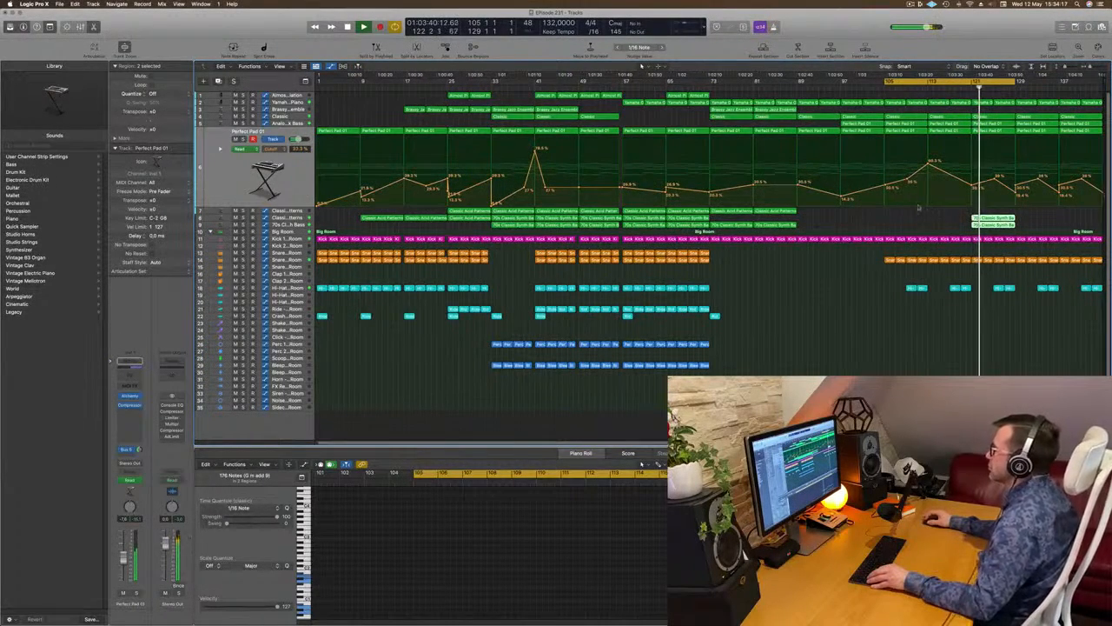
{"action": "left_click", "coordinate": [773, 211]}
{"action": "left_click_drag", "start_coordinate": [773, 211], "coordinate": [989, 216]}
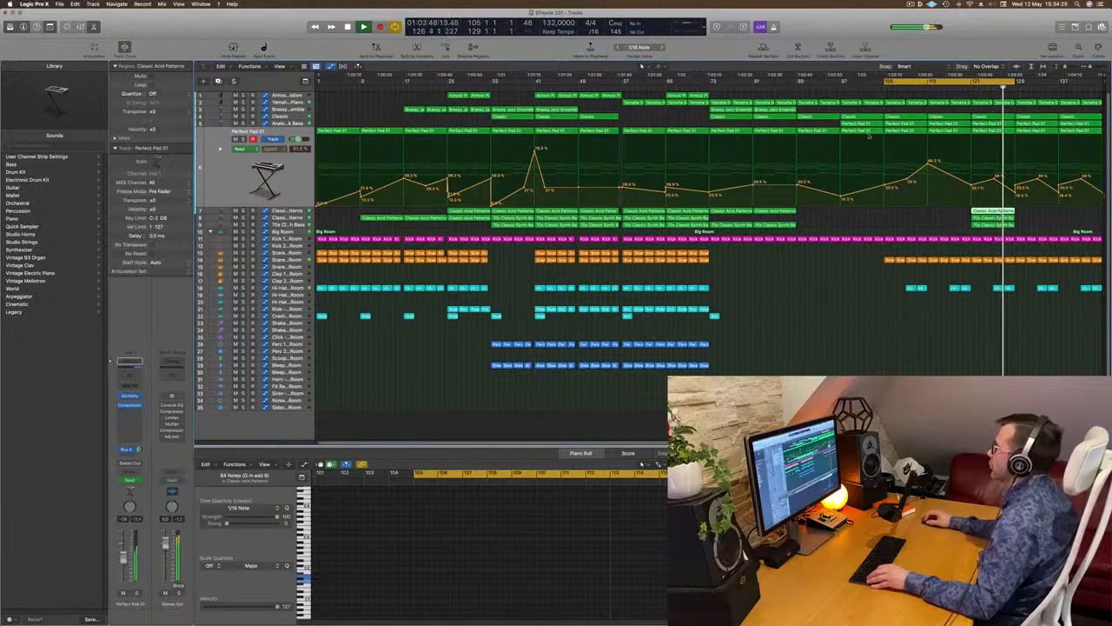
Delete the four Yamaha Grand Piano regions over bars 121–137
{"action": "scroll", "coordinate": [1052, 223], "scroll_direction": "up", "scroll_amount": 5}
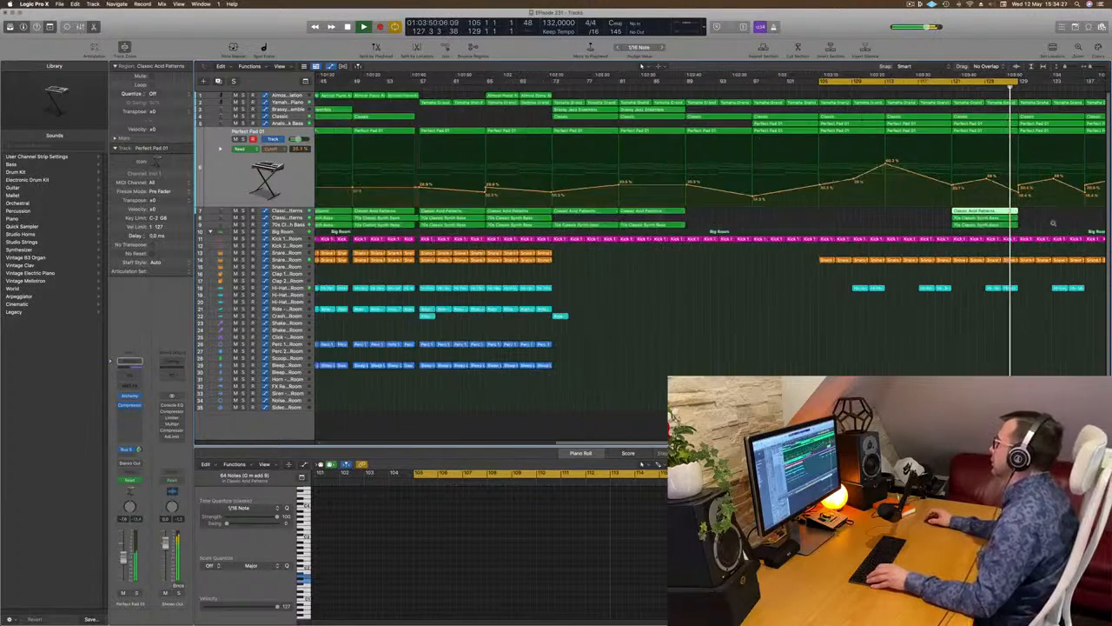
{"action": "scroll", "coordinate": [1057, 219], "scroll_direction": "down", "scroll_amount": 5}
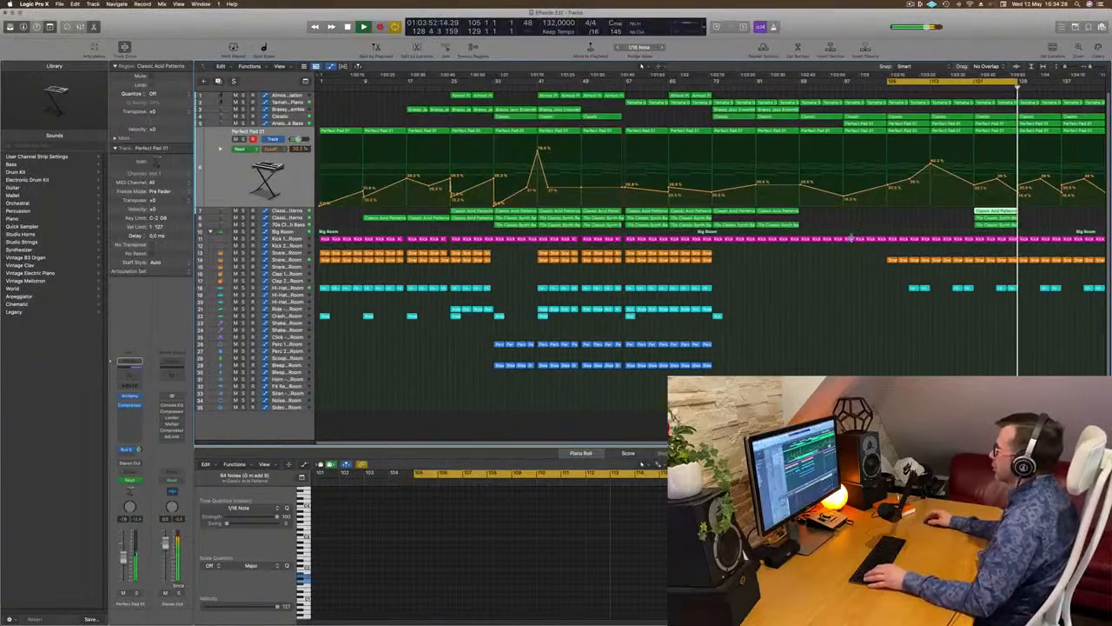
{"action": "left_click", "coordinate": [962, 87]}
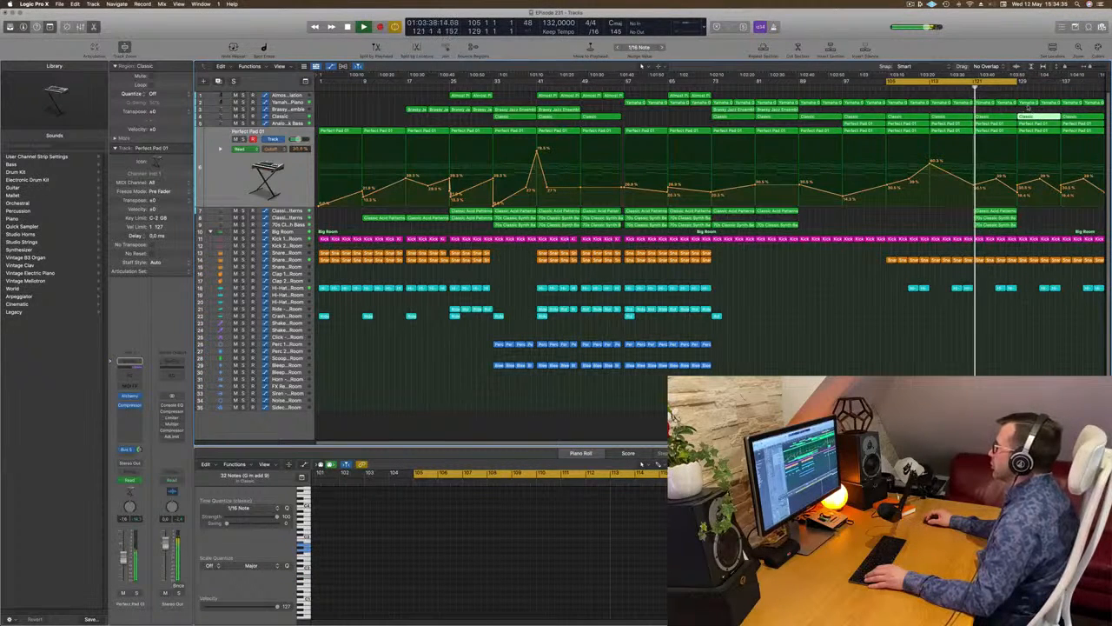
{"action": "left_click", "coordinate": [1041, 103]}
{"action": "left_click", "coordinate": [1053, 103], "text": "shift"}
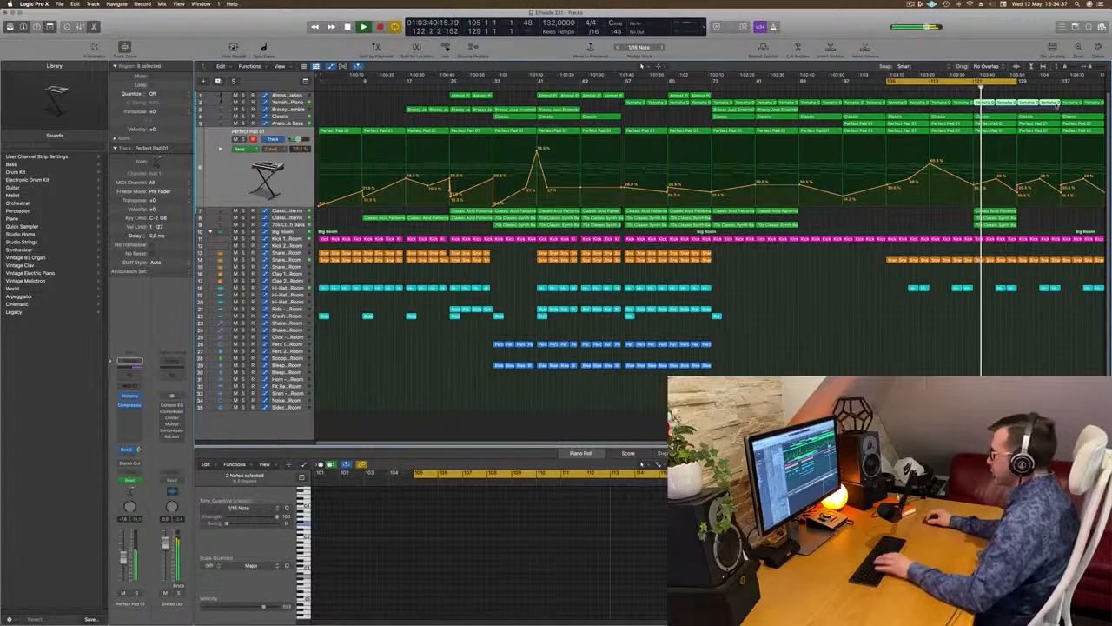
{"action": "key", "text": "Delete"}
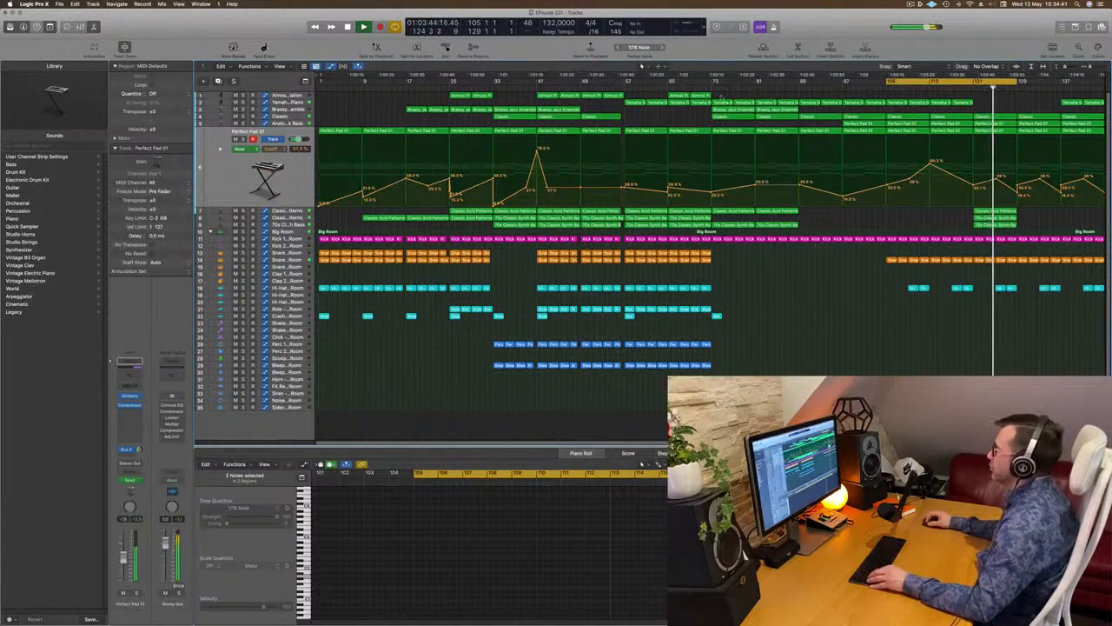
Continue playback from about bar 120 and bring up the Kick 1 track's volume automation over the whole arrangement
{"action": "left_click_drag", "start_coordinate": [721, 97], "coordinate": [689, 96]}
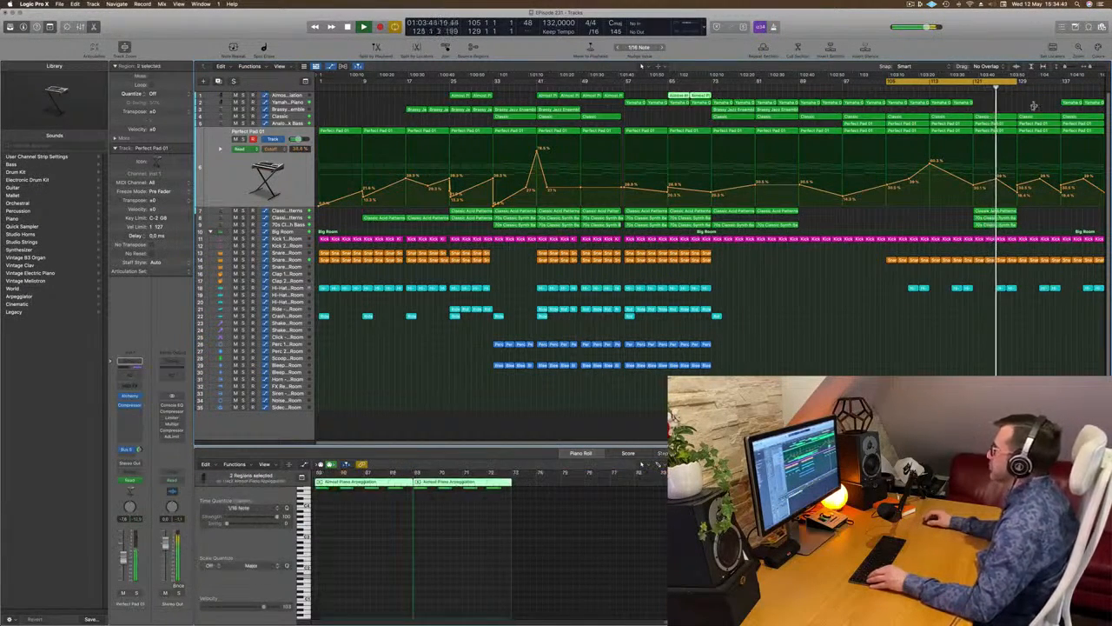
{"action": "left_click", "coordinate": [966, 86]}
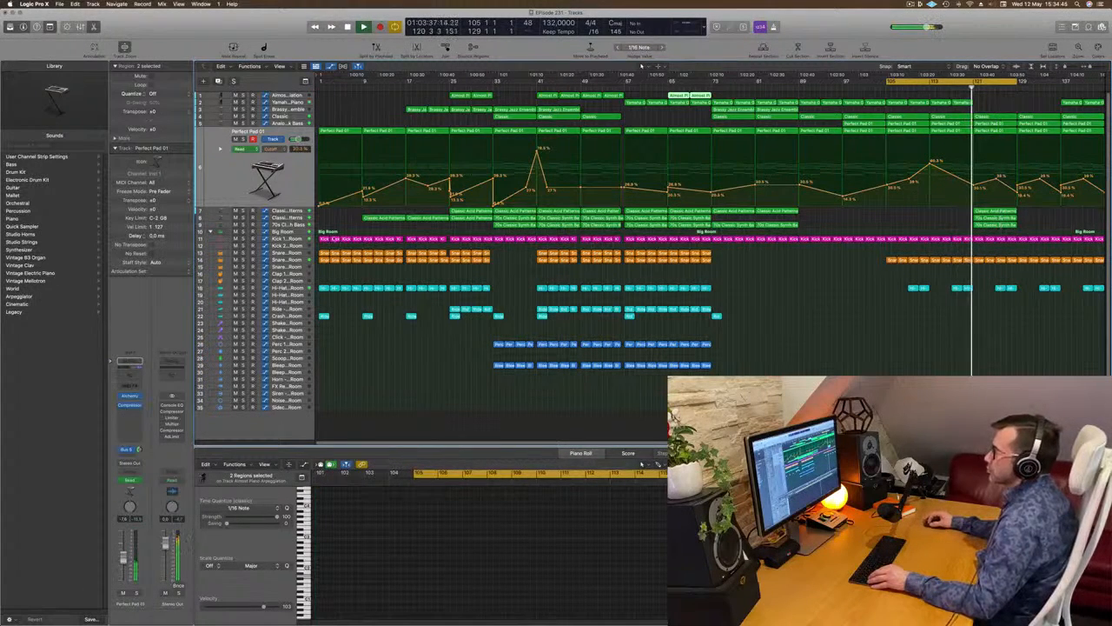
{"action": "left_click", "coordinate": [287, 239]}
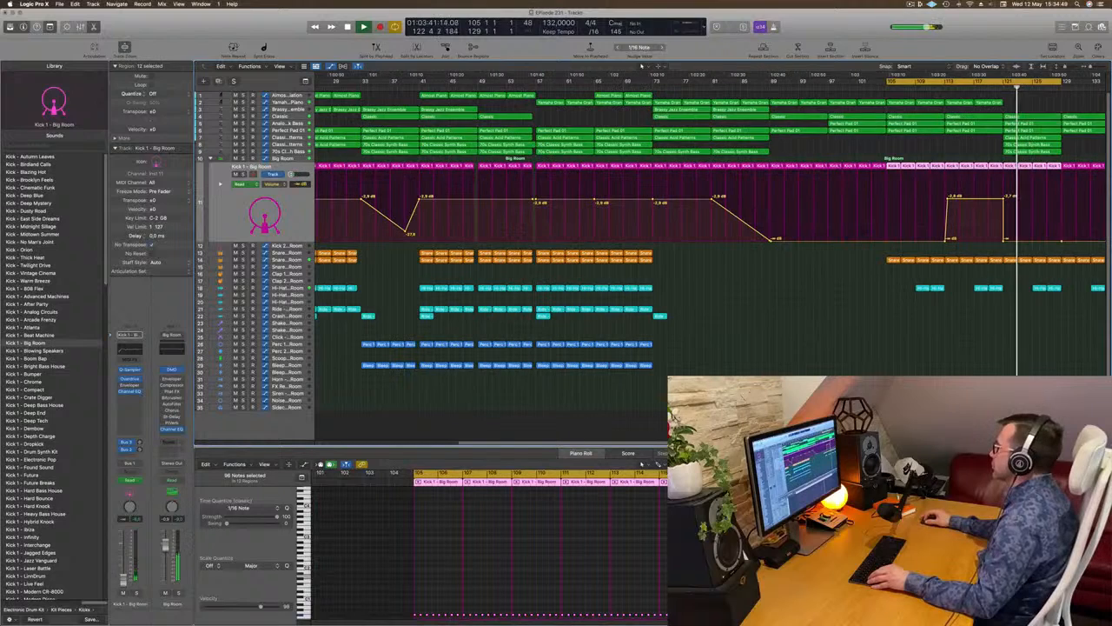
{"action": "key", "text": "super+Left"}
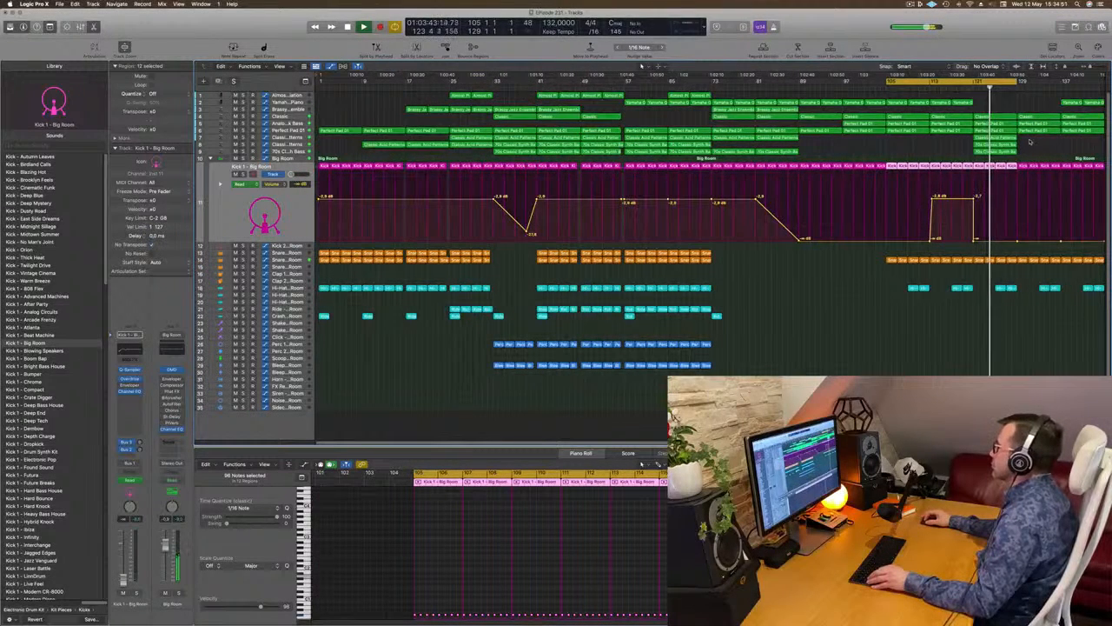
Copy the acid region and both 70s Classic Synth Bass regions from bar 121 to bar 129, and extend the cycle range to bar 137
{"action": "left_click", "coordinate": [988, 145]}
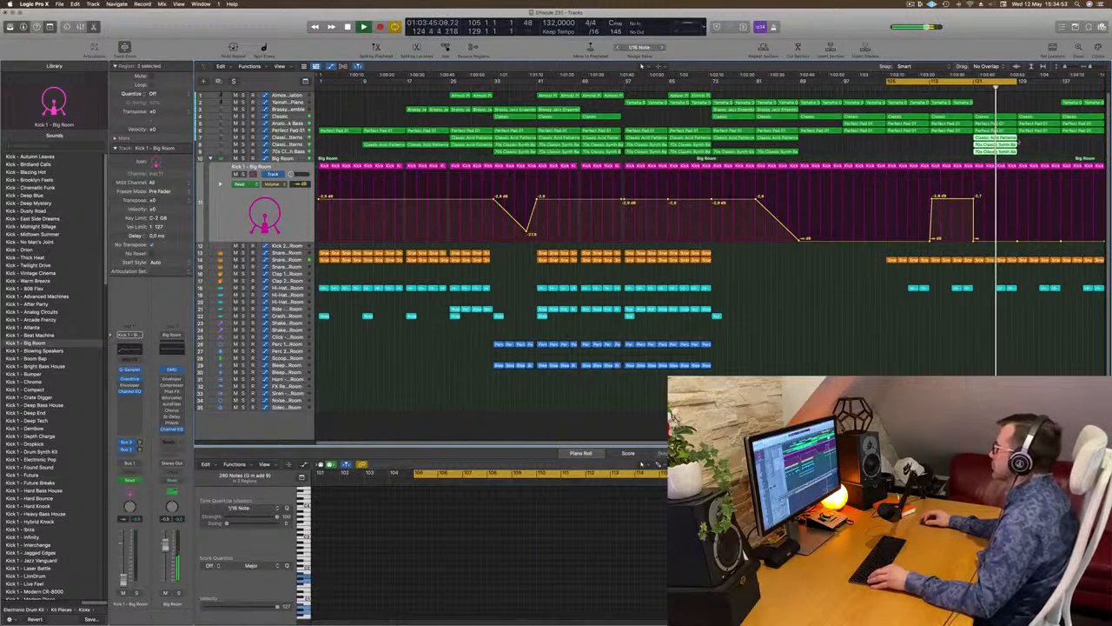
{"action": "left_click_drag", "start_coordinate": [988, 145], "coordinate": [1040, 147]}
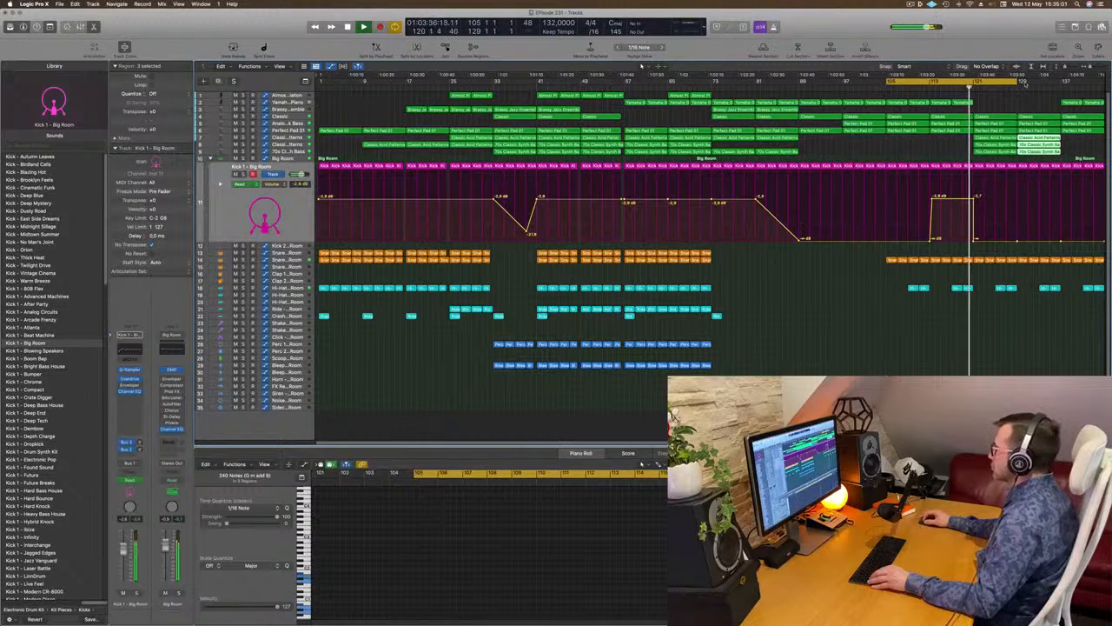
{"action": "left_click_drag", "start_coordinate": [1024, 83], "coordinate": [1060, 87]}
{"action": "left_click", "coordinate": [988, 99]}
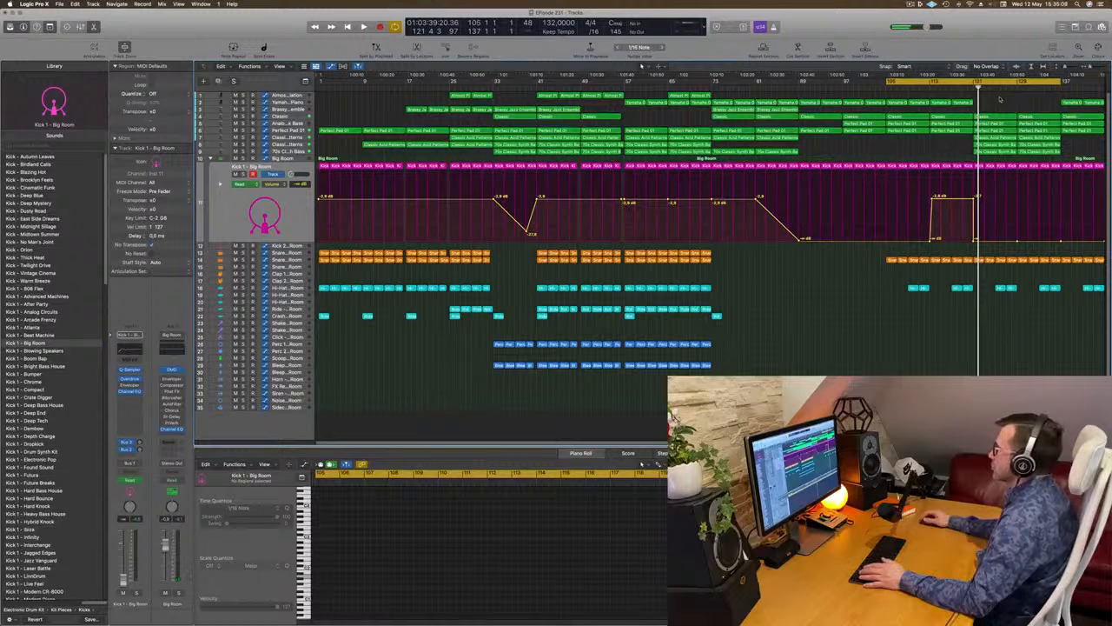
{"action": "key", "text": "space"}
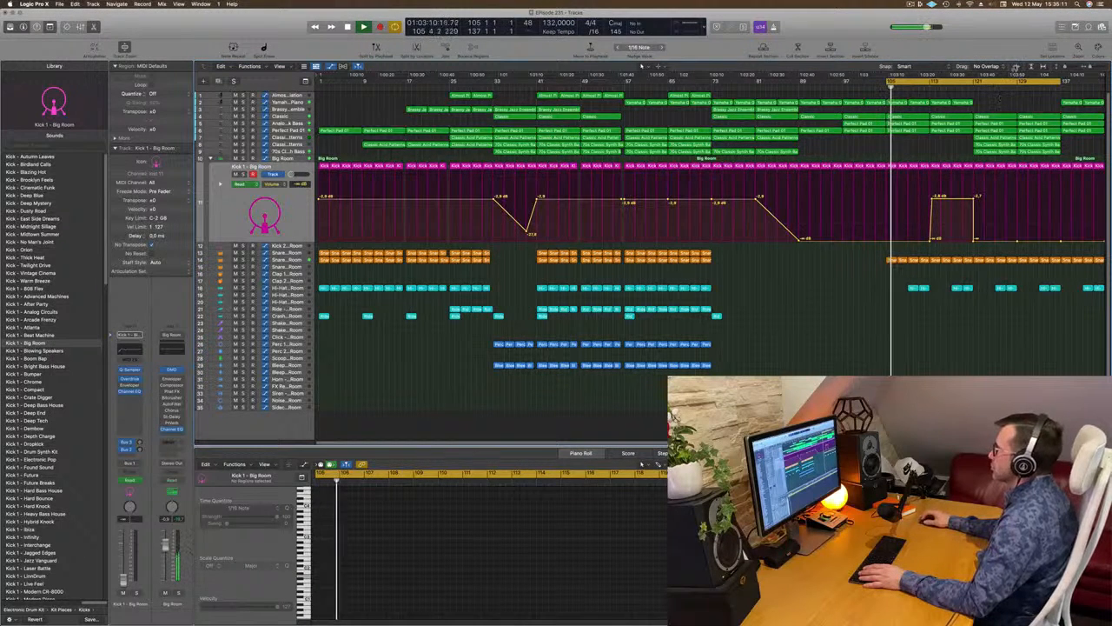
Switch to ScreenFlow, check the audio level in its recording monitor, and return to Logic Pro X
{"action": "mouse_move", "coordinate": [645, 608]}
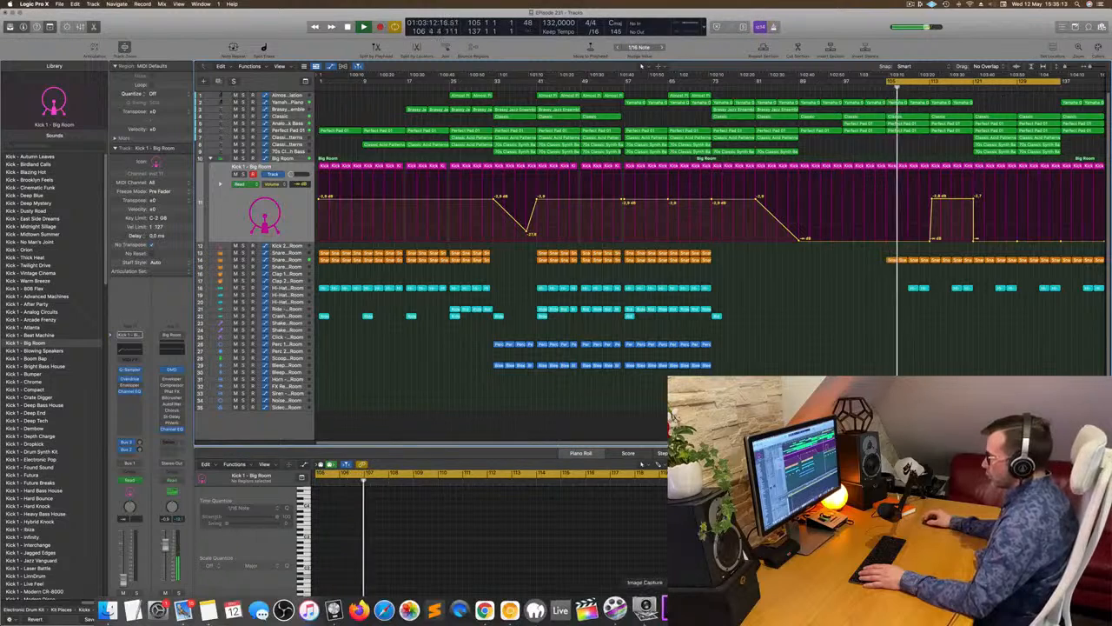
{"action": "left_click", "coordinate": [615, 608]}
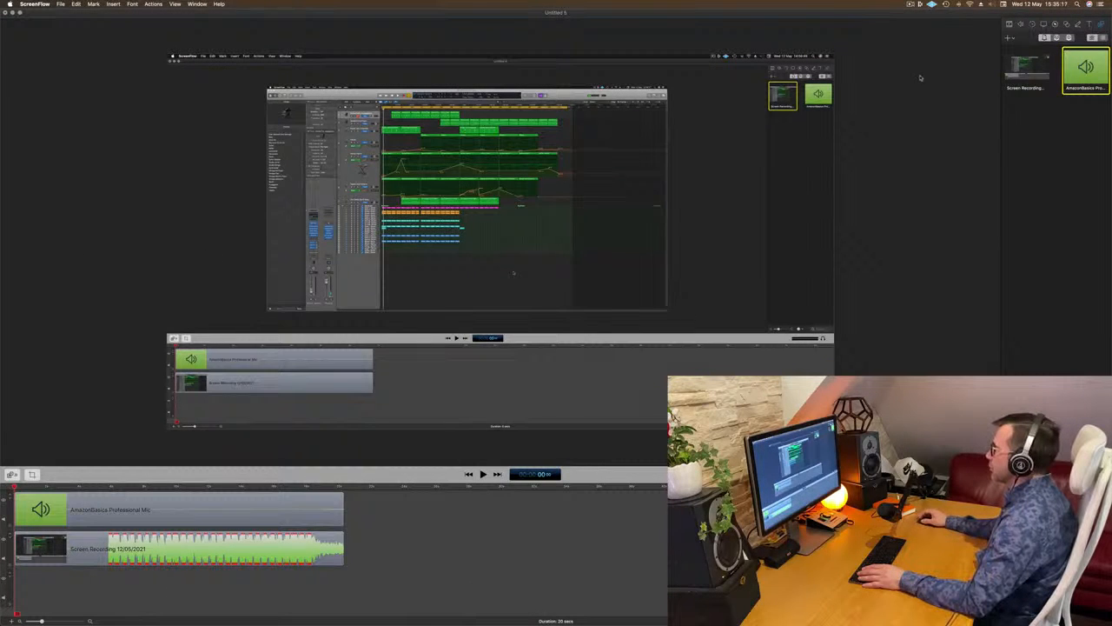
{"action": "left_click", "coordinate": [911, 5]}
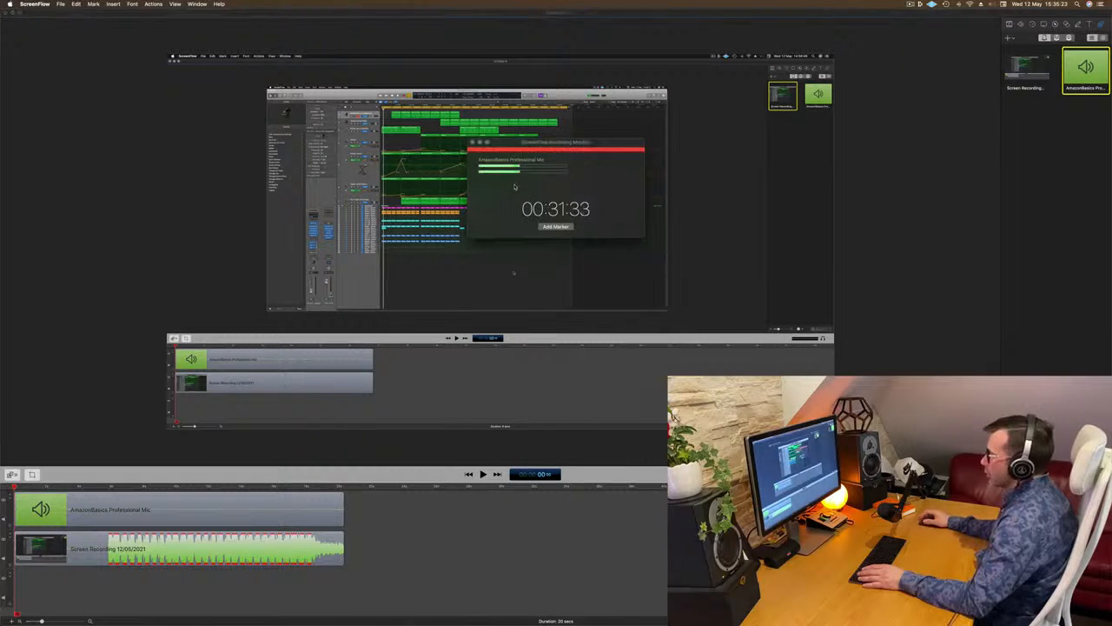
{"action": "left_click", "coordinate": [226, 548]}
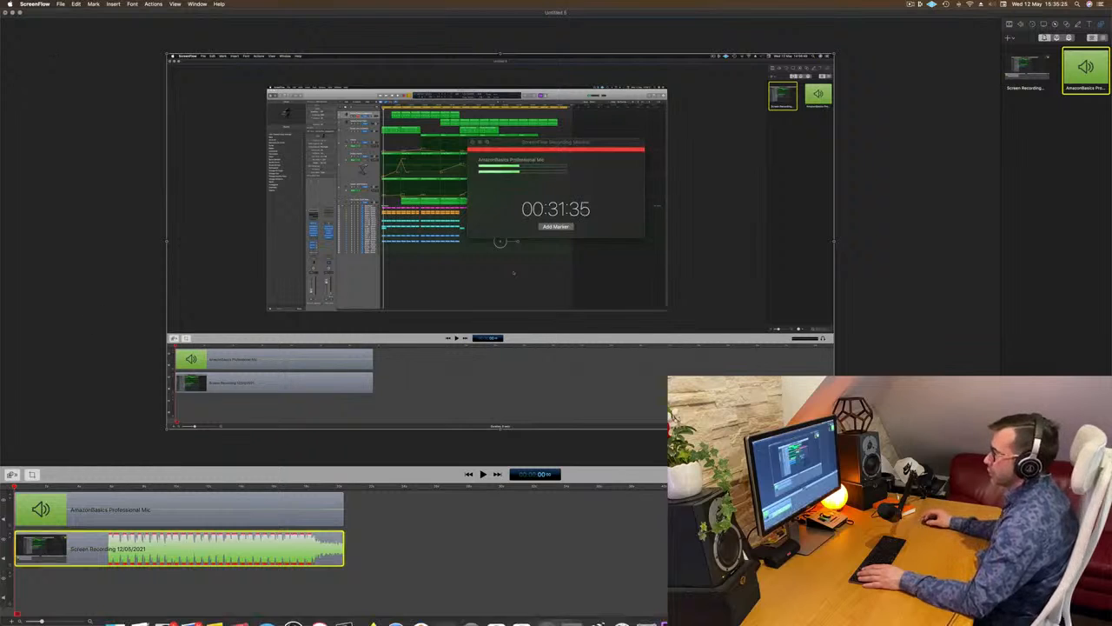
{"action": "mouse_move", "coordinate": [343, 608]}
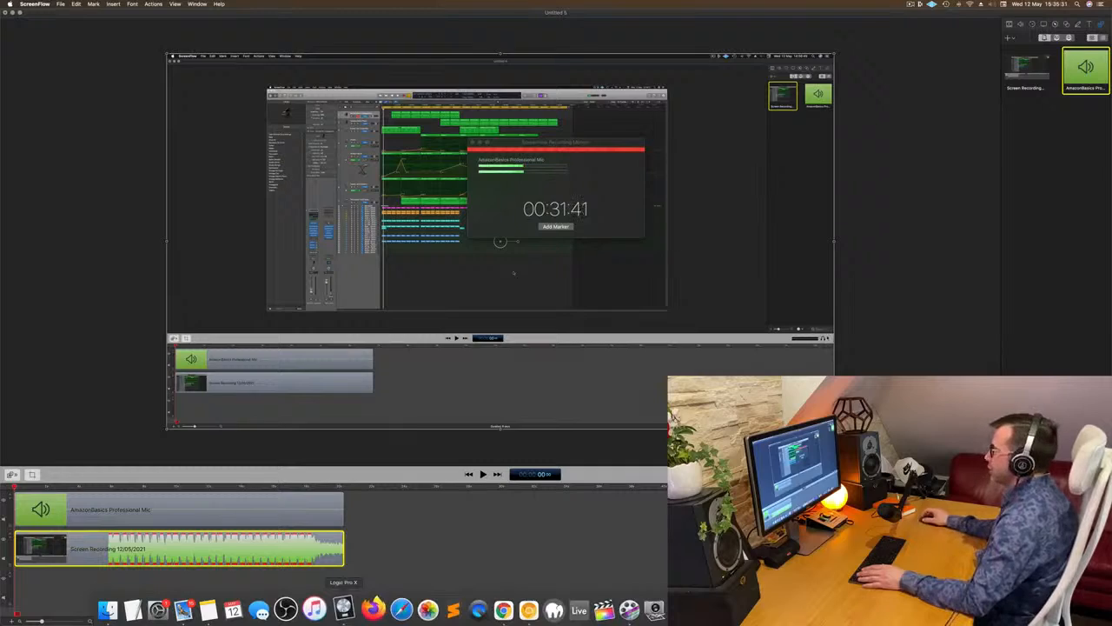
{"action": "left_click", "coordinate": [343, 608]}
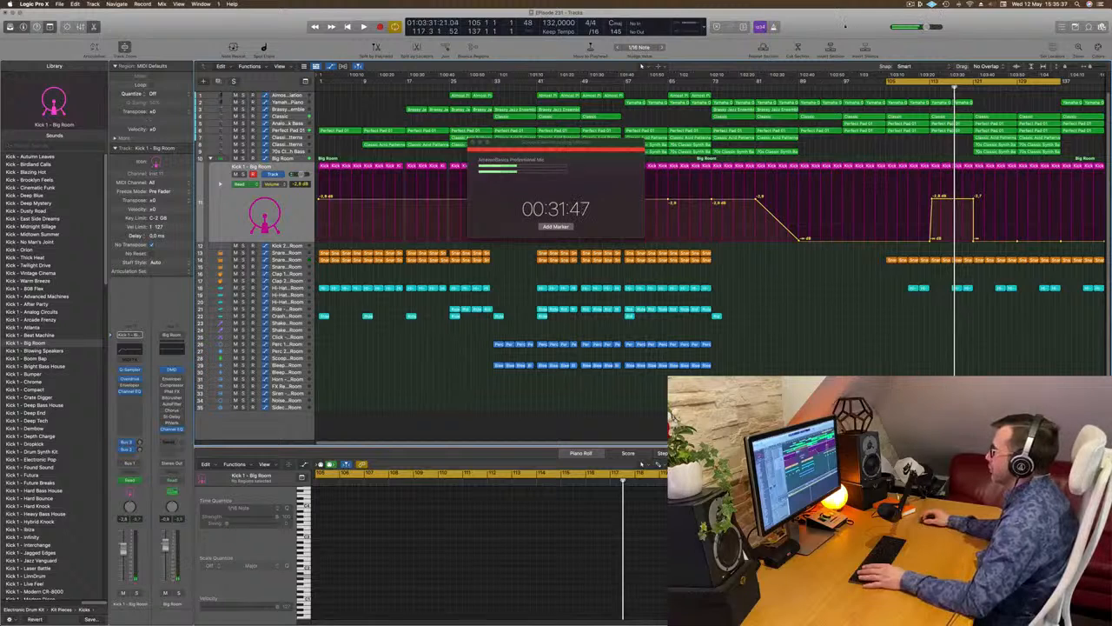
Play the cycled section from bar 105 and check the processing load in the performance meter
{"action": "key", "text": "space"}
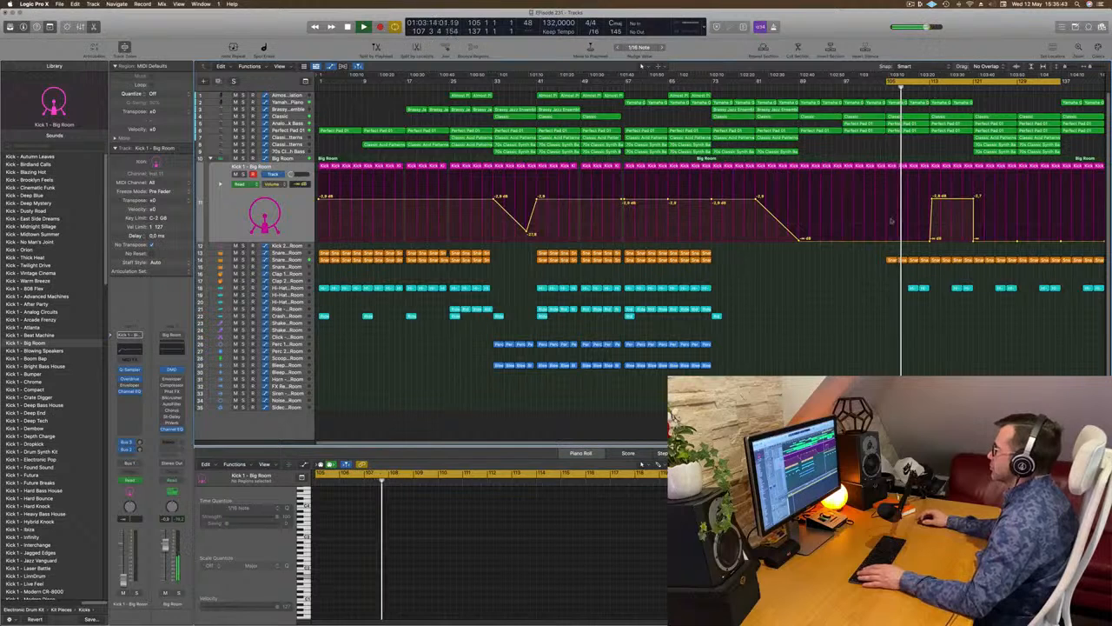
{"action": "key", "text": "space"}
{"action": "key", "text": "space"}
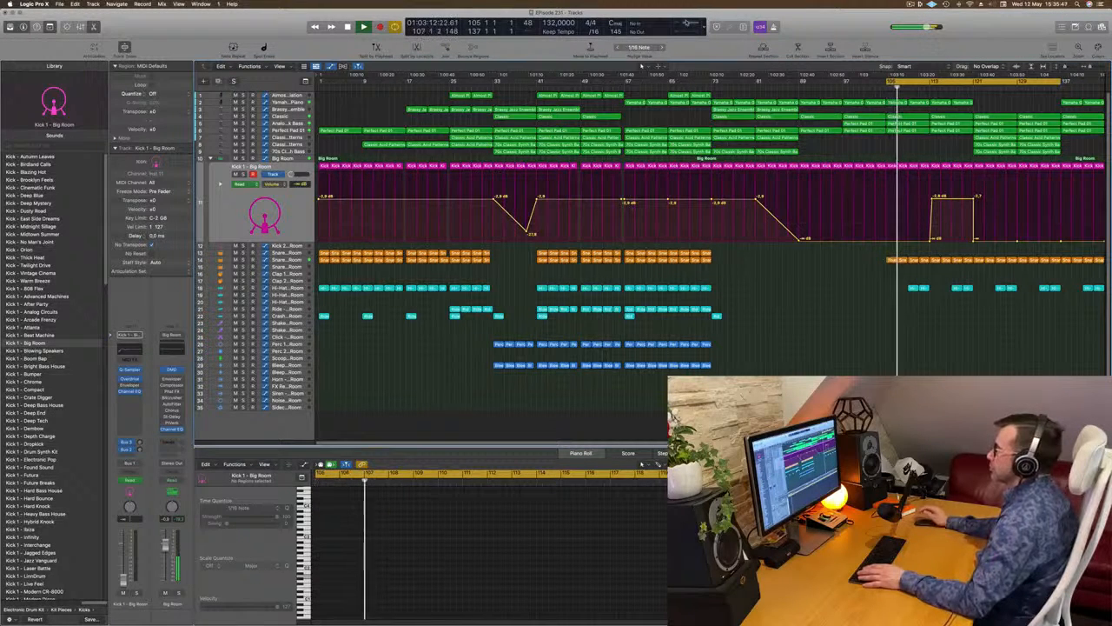
{"action": "double_click", "coordinate": [694, 24]}
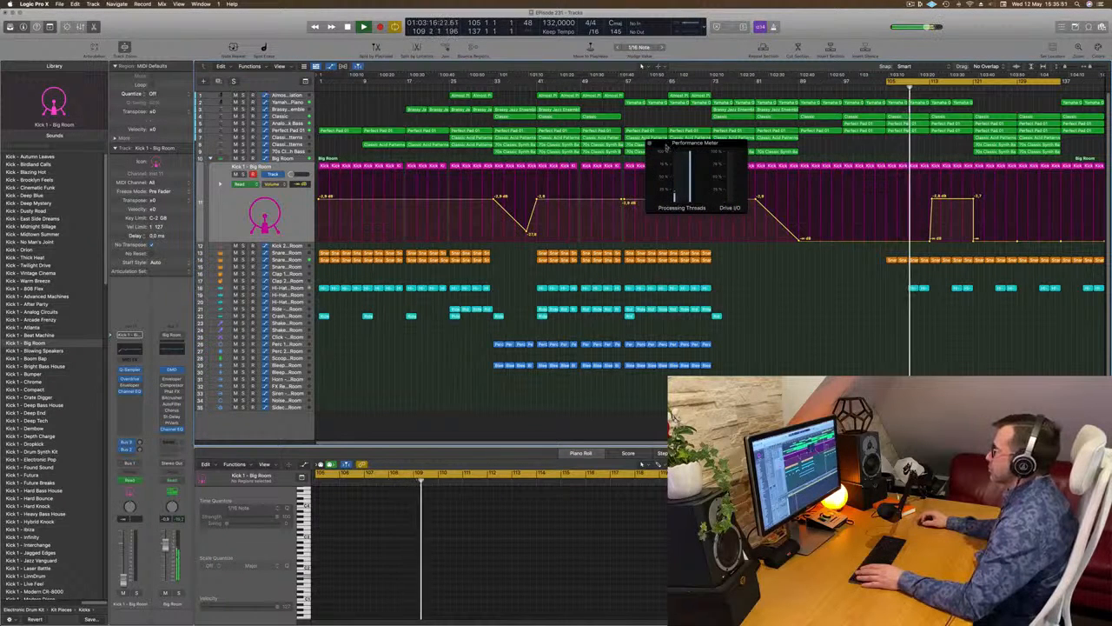
{"action": "left_click_drag", "start_coordinate": [669, 142], "coordinate": [641, 168]}
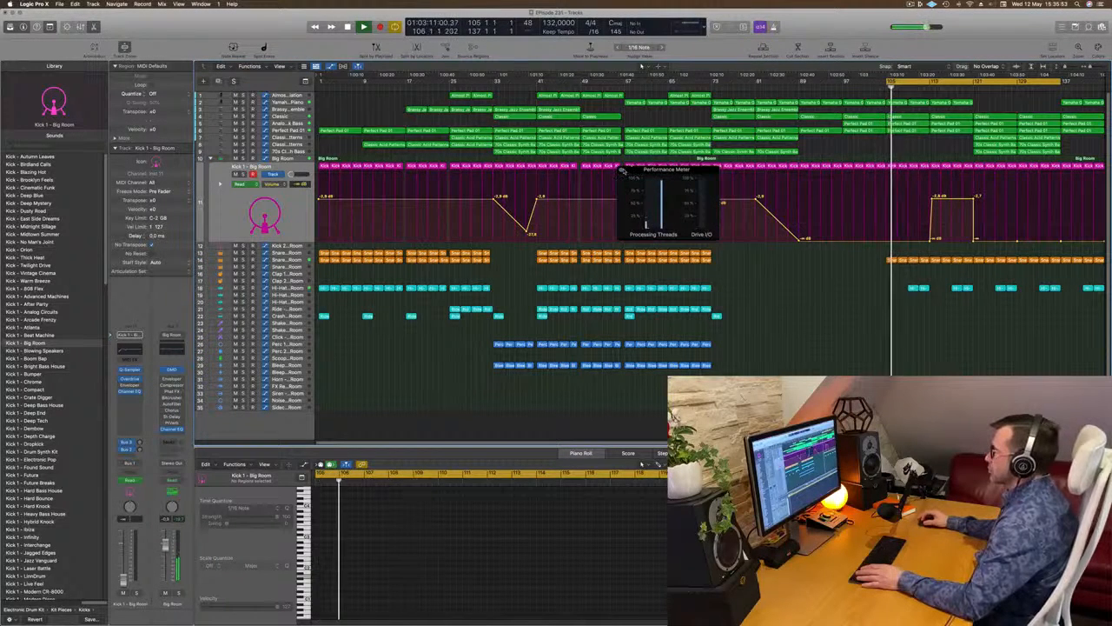
{"action": "key", "text": "space"}
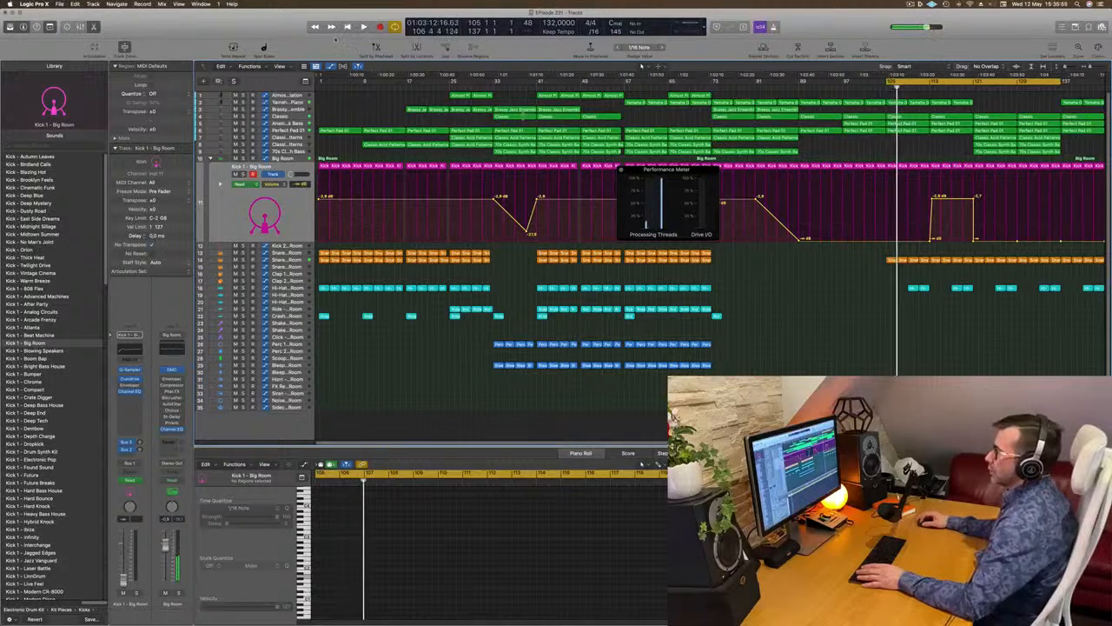
Set the processing threads to Automatic in the audio device preferences and test playback with that setting
{"action": "left_click", "coordinate": [34, 4]}
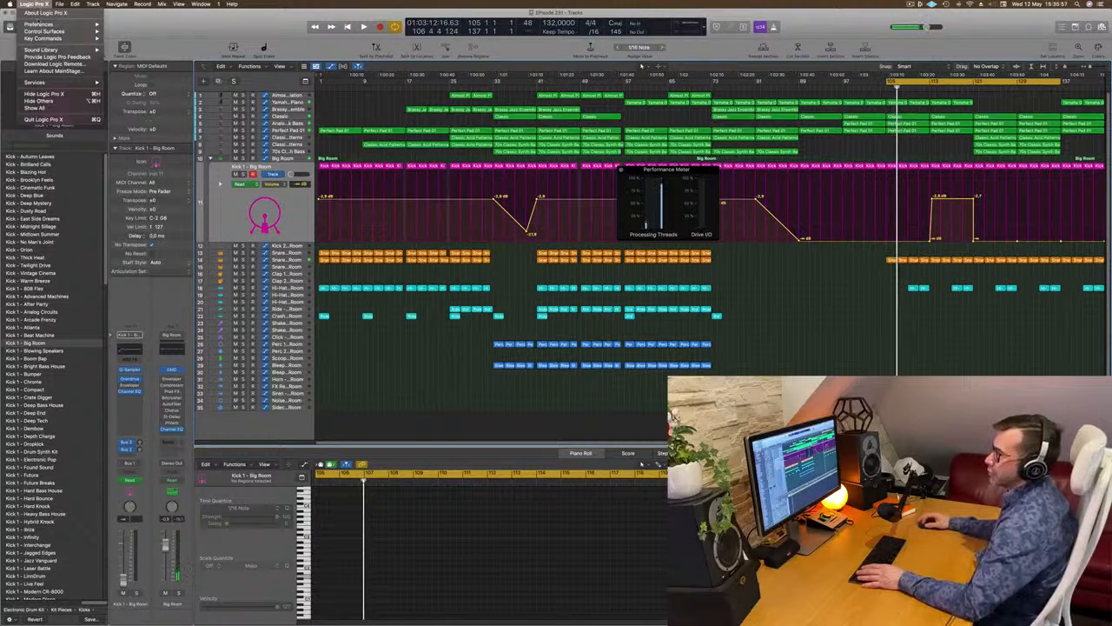
{"action": "mouse_move", "coordinate": [54, 25]}
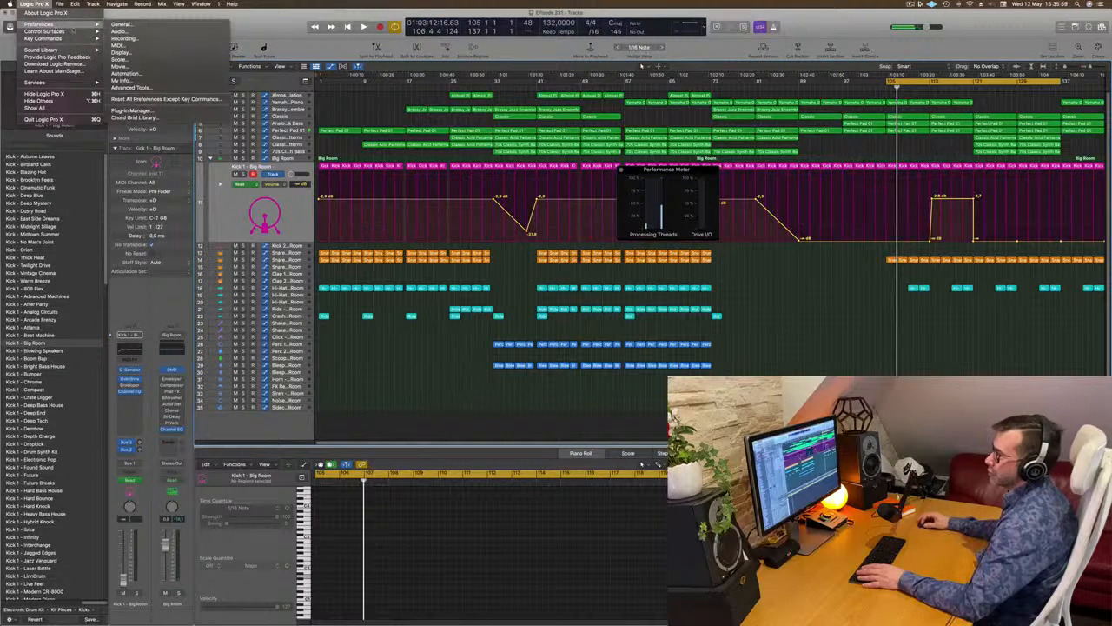
{"action": "left_click", "coordinate": [115, 31]}
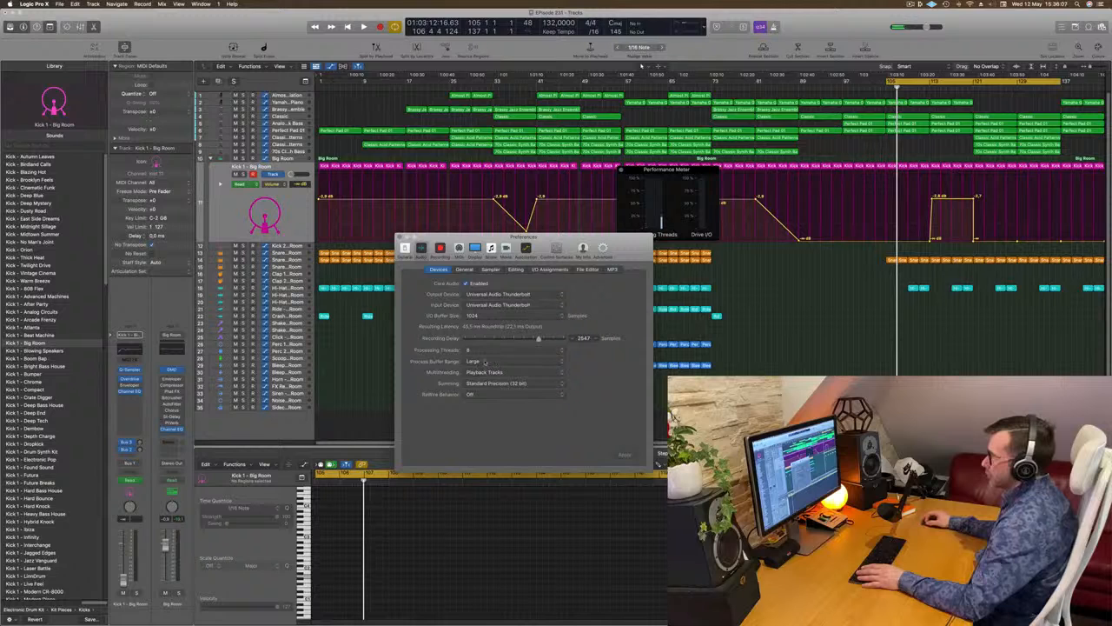
{"action": "left_click", "coordinate": [500, 350]}
{"action": "left_click", "coordinate": [491, 339]}
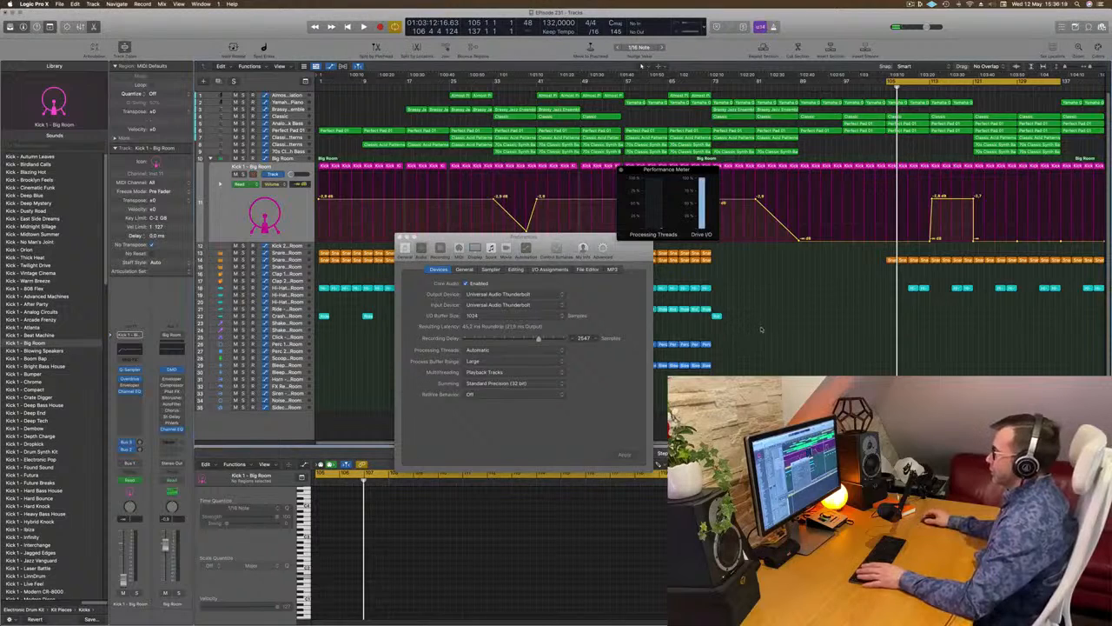
{"action": "key", "text": "space"}
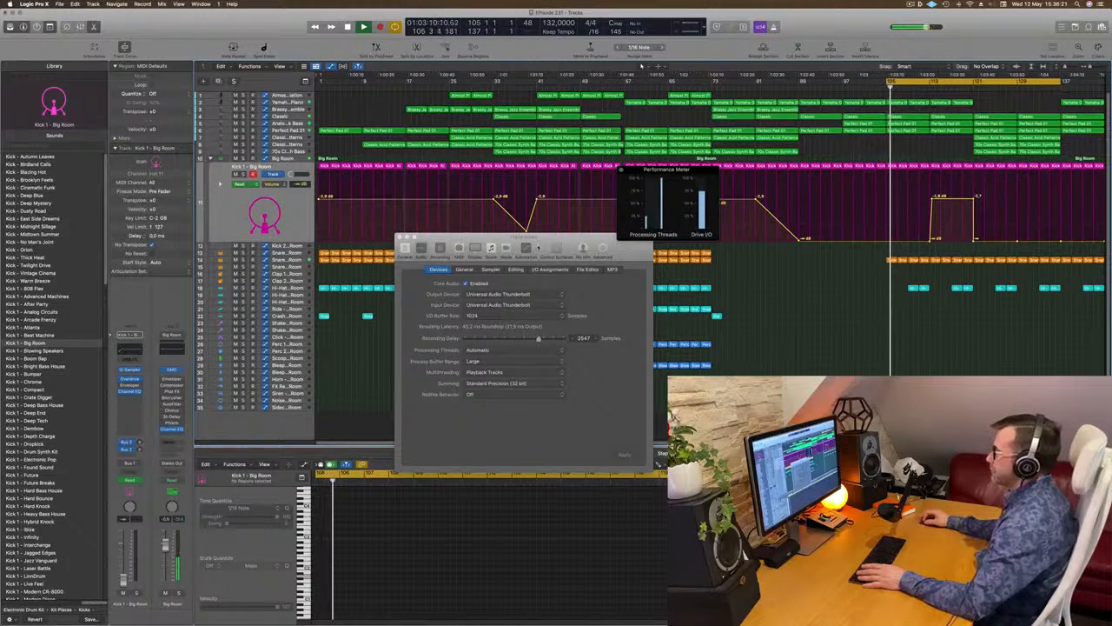
{"action": "left_click_drag", "start_coordinate": [398, 238], "coordinate": [366, 250]}
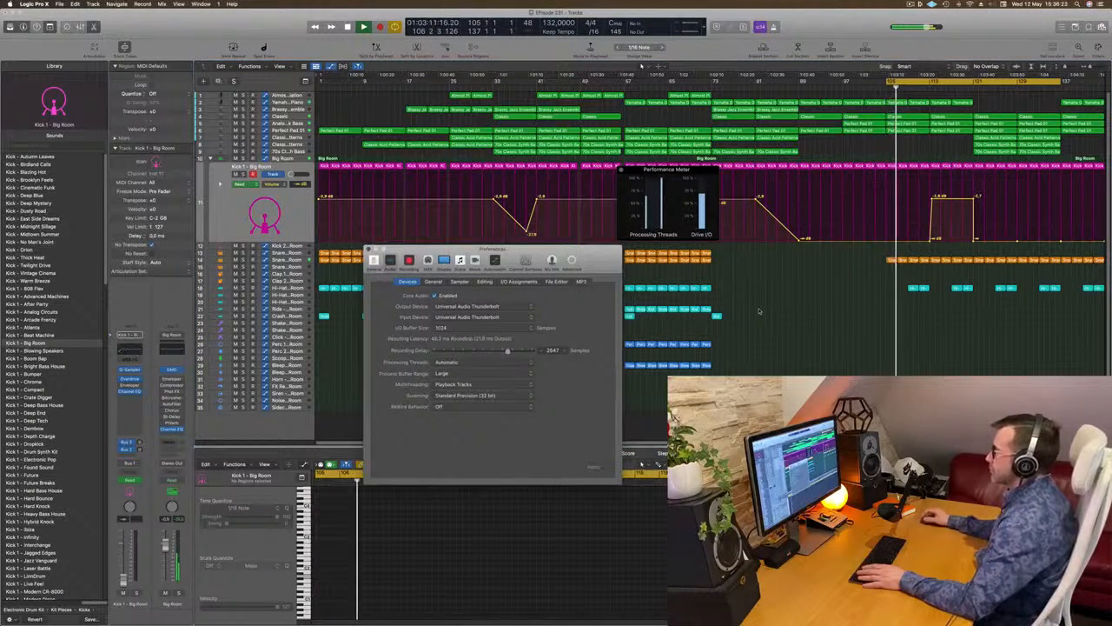
{"action": "key", "text": "super+w"}
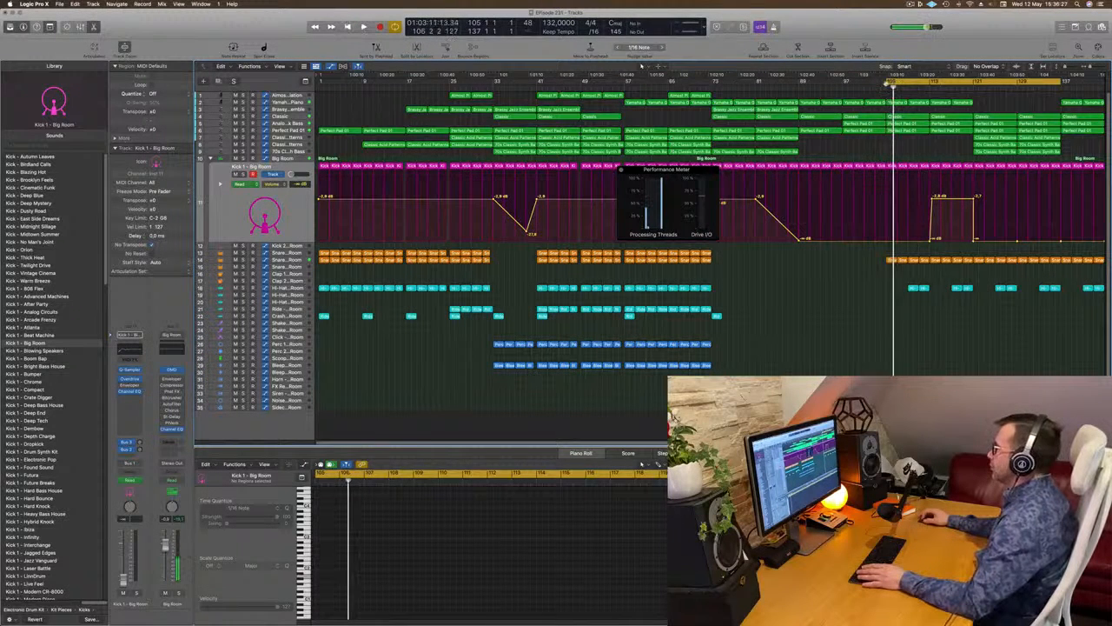
Move the start of the cycle range to bar 121
{"action": "left_click_drag", "start_coordinate": [888, 83], "coordinate": [975, 84]}
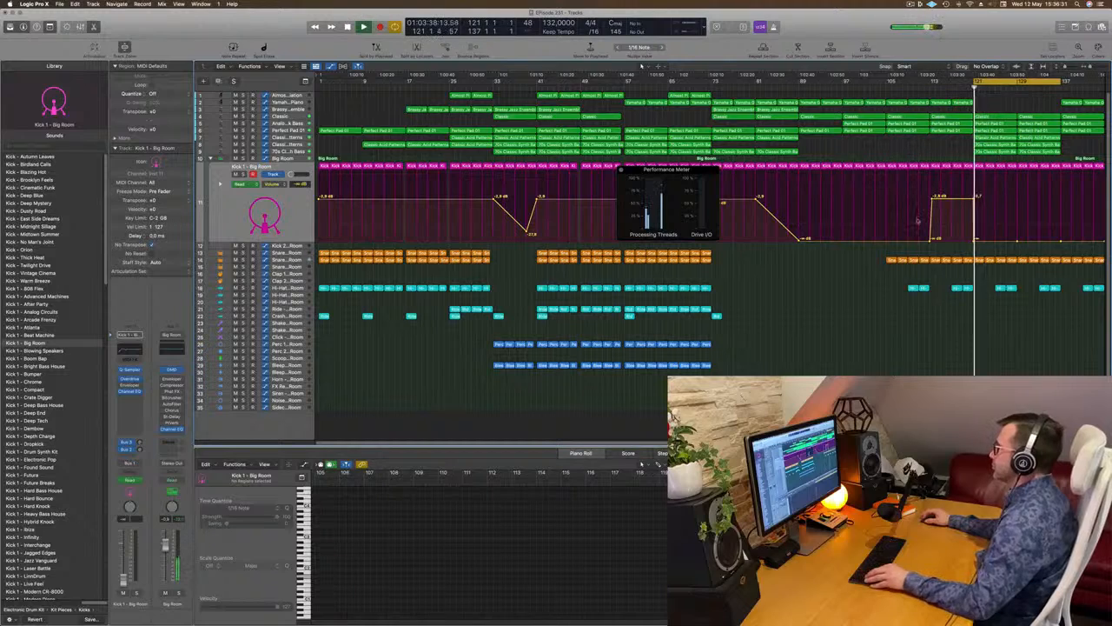